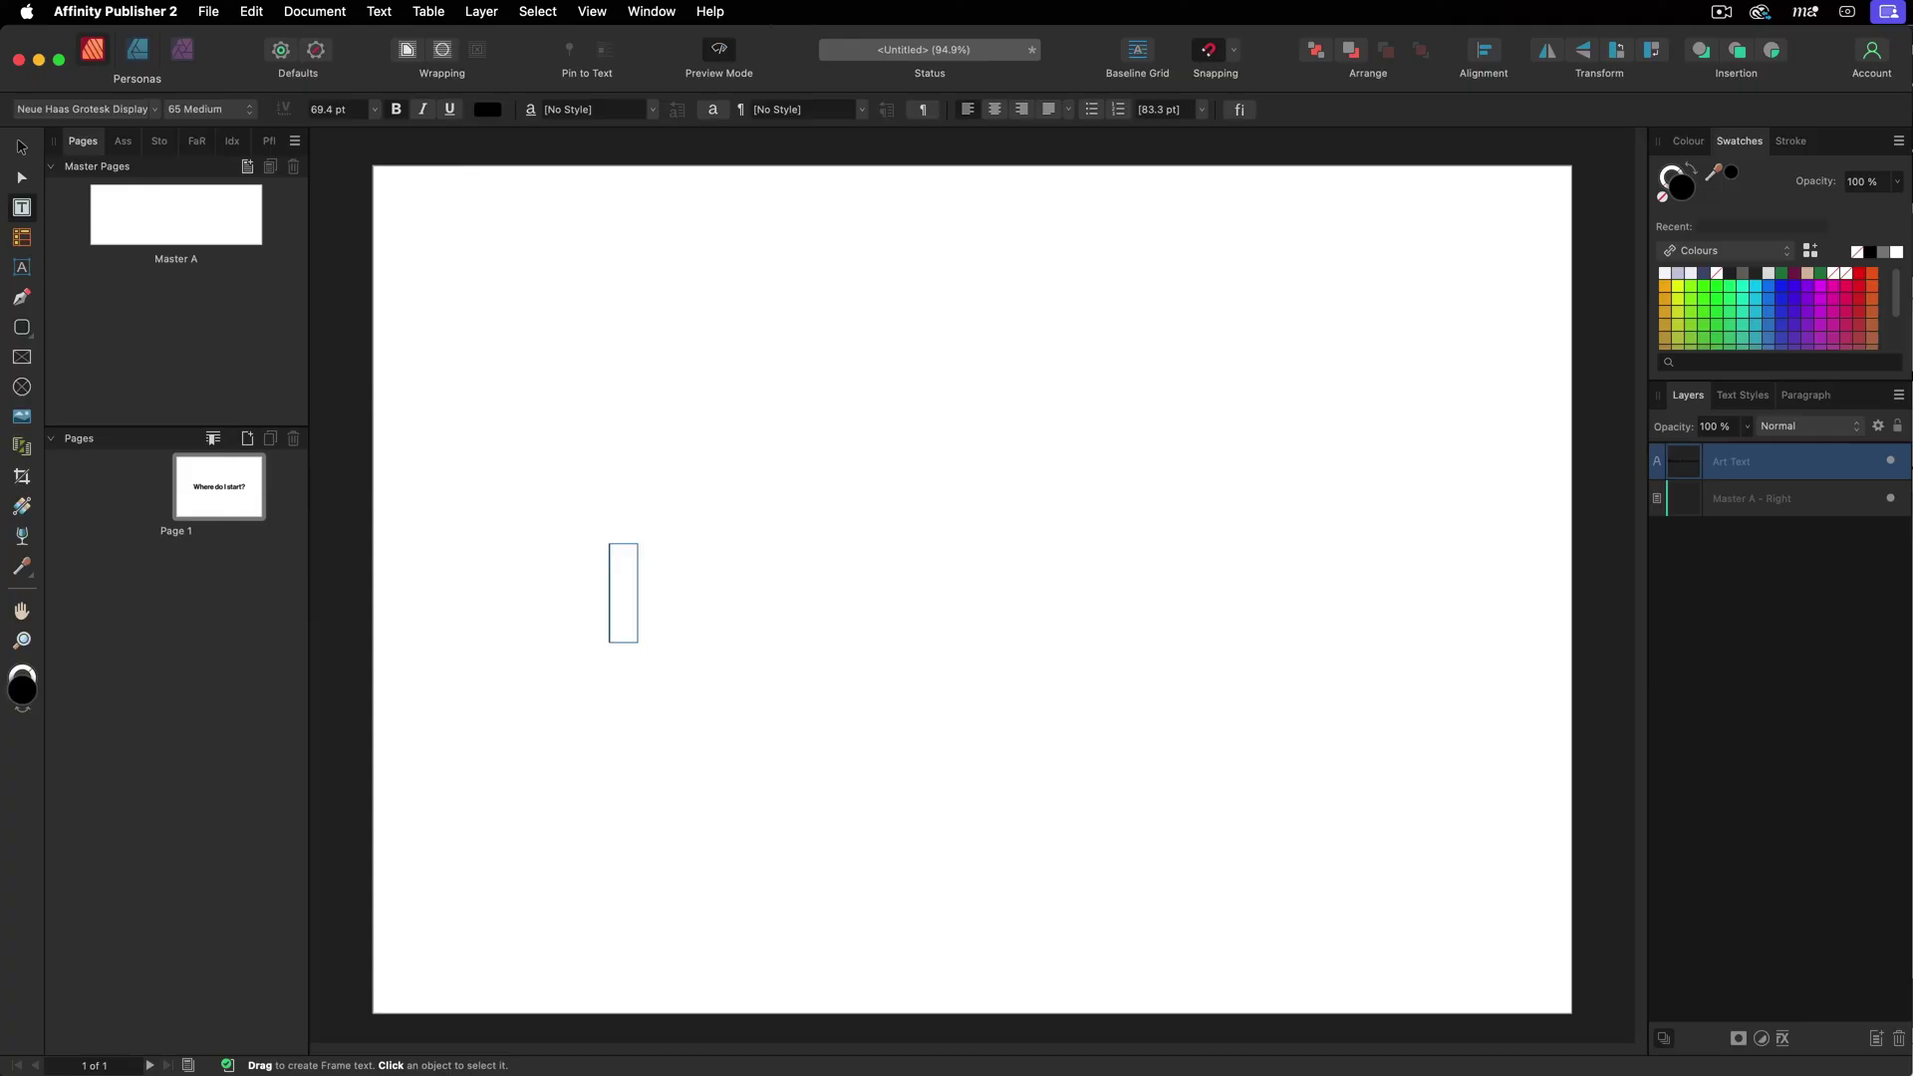
# Enter the title text "Where do I start???" on the blank page.
pyautogui.write('Where do I sa')
pyautogui.press('BackSpace')
pyautogui.write('tart???')
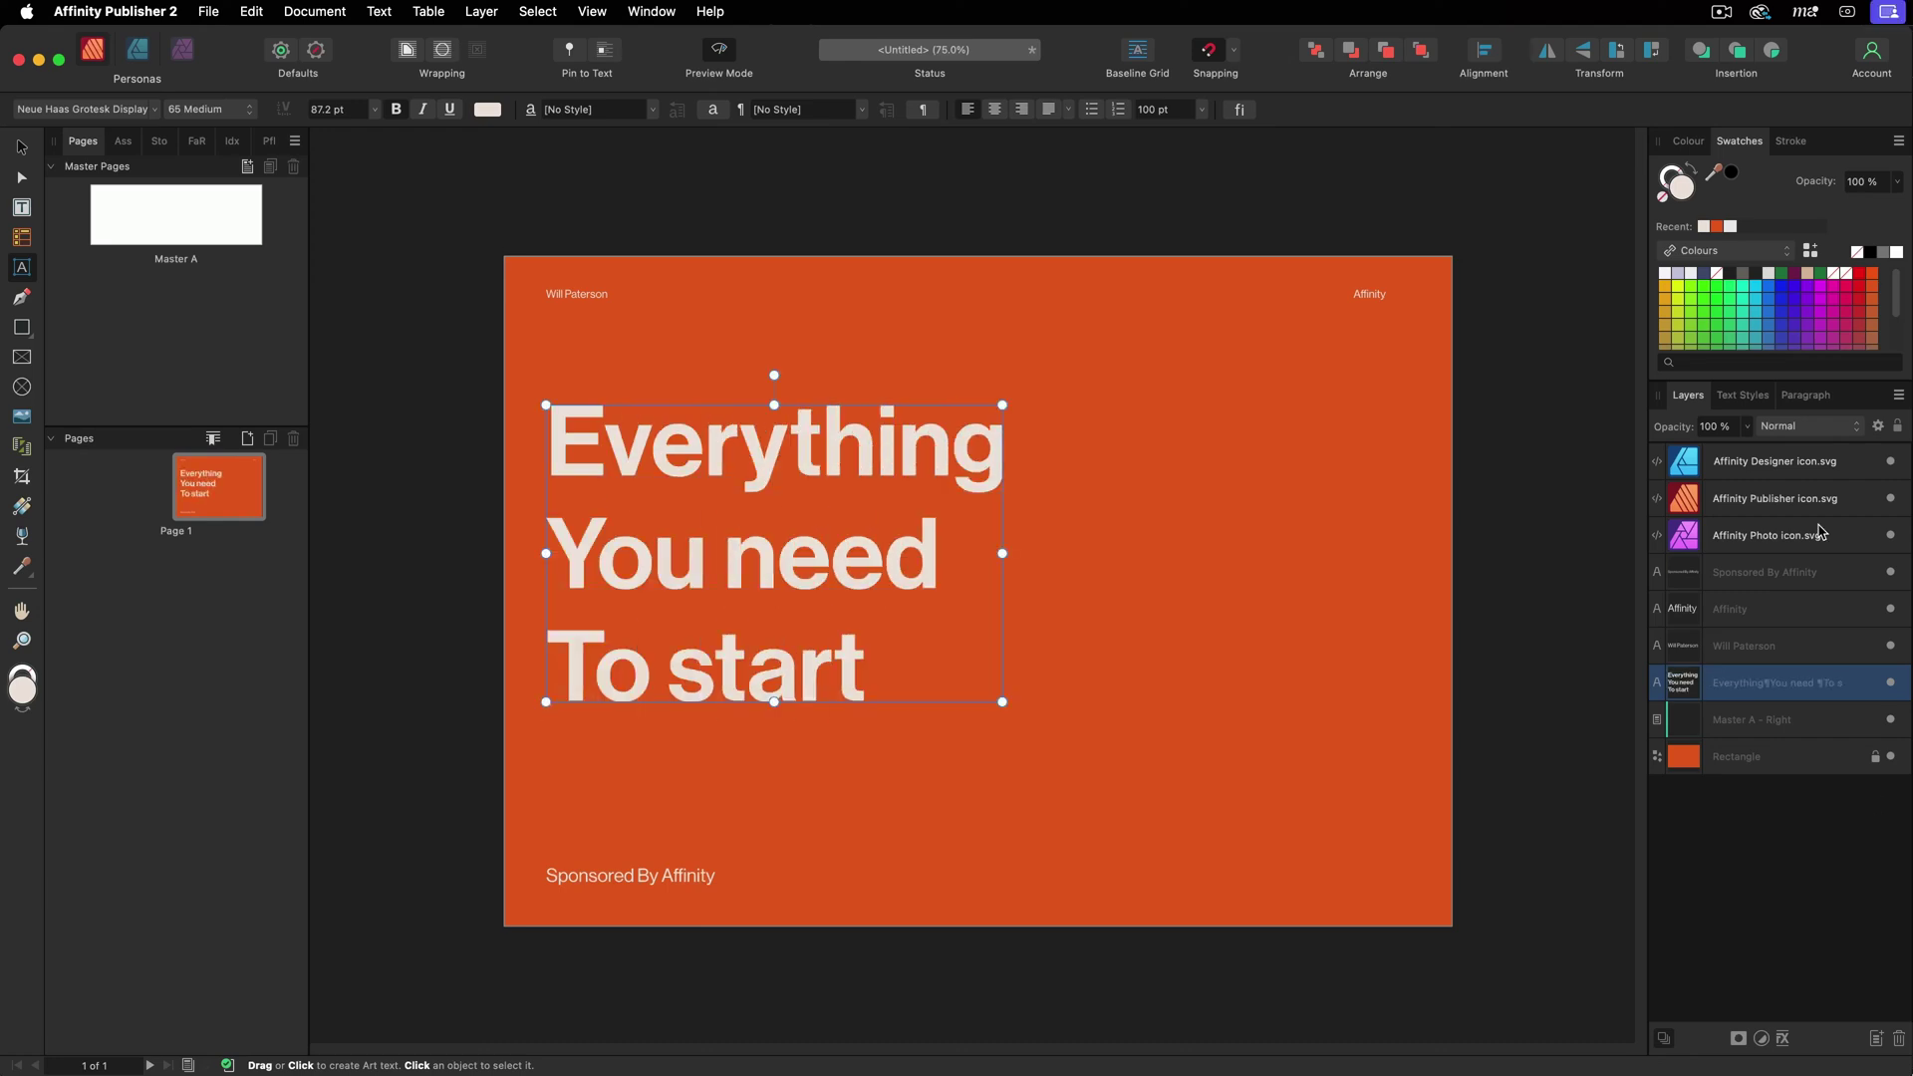
# Arrange the Affinity Designer, Publisher and Photo icons side by side in a horizontal row across the slide.
pyautogui.click(1808, 461)
pyautogui.keyDown('shift'); pyautogui.click(1793, 535); pyautogui.keyUp('shift')
pyautogui.press('v')
pyautogui.moveTo(1597, 702); pyautogui.dragTo(1243, 445)
pyautogui.press('Escape')
pyautogui.moveTo(1245, 683); pyautogui.dragTo(1245, 553)
pyautogui.click(1378, 642)
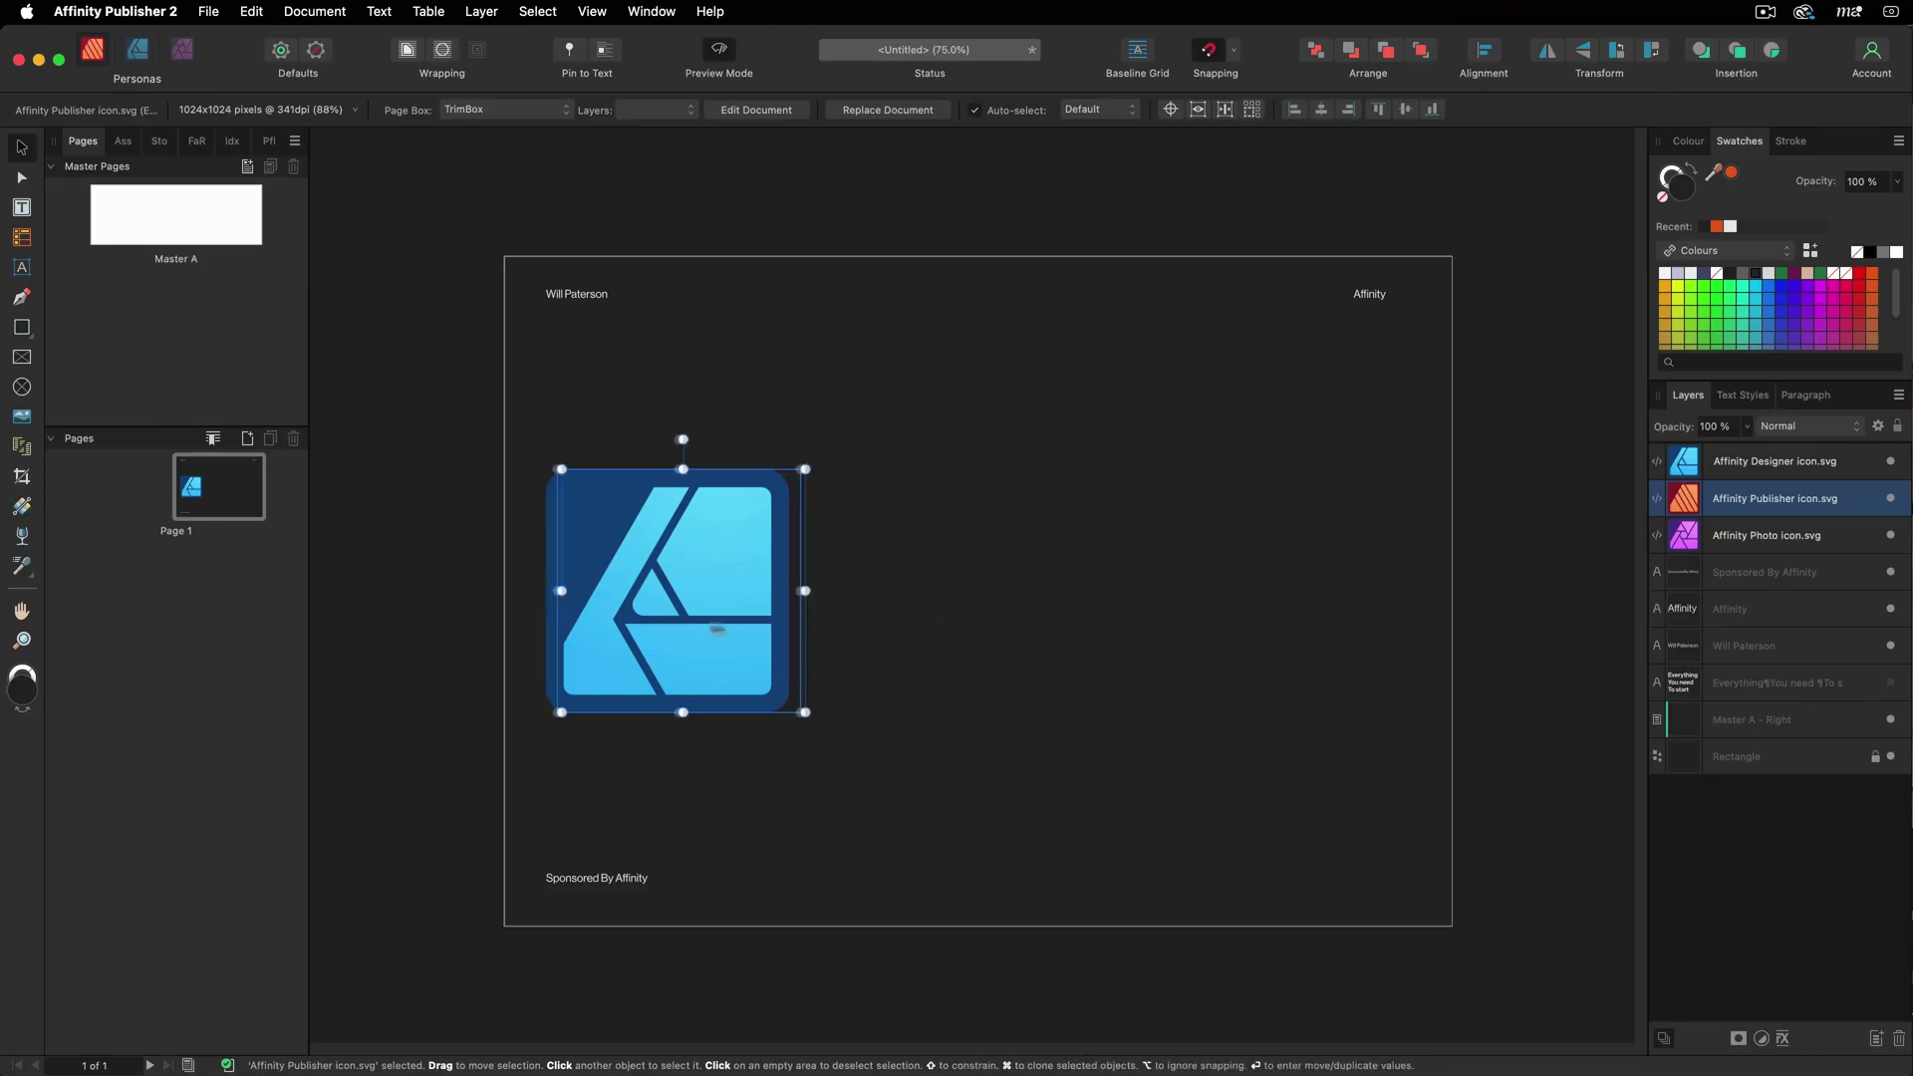
pyautogui.moveTo(666, 609); pyautogui.dragTo(982, 618)
pyautogui.moveTo(743, 600); pyautogui.dragTo(1353, 590)
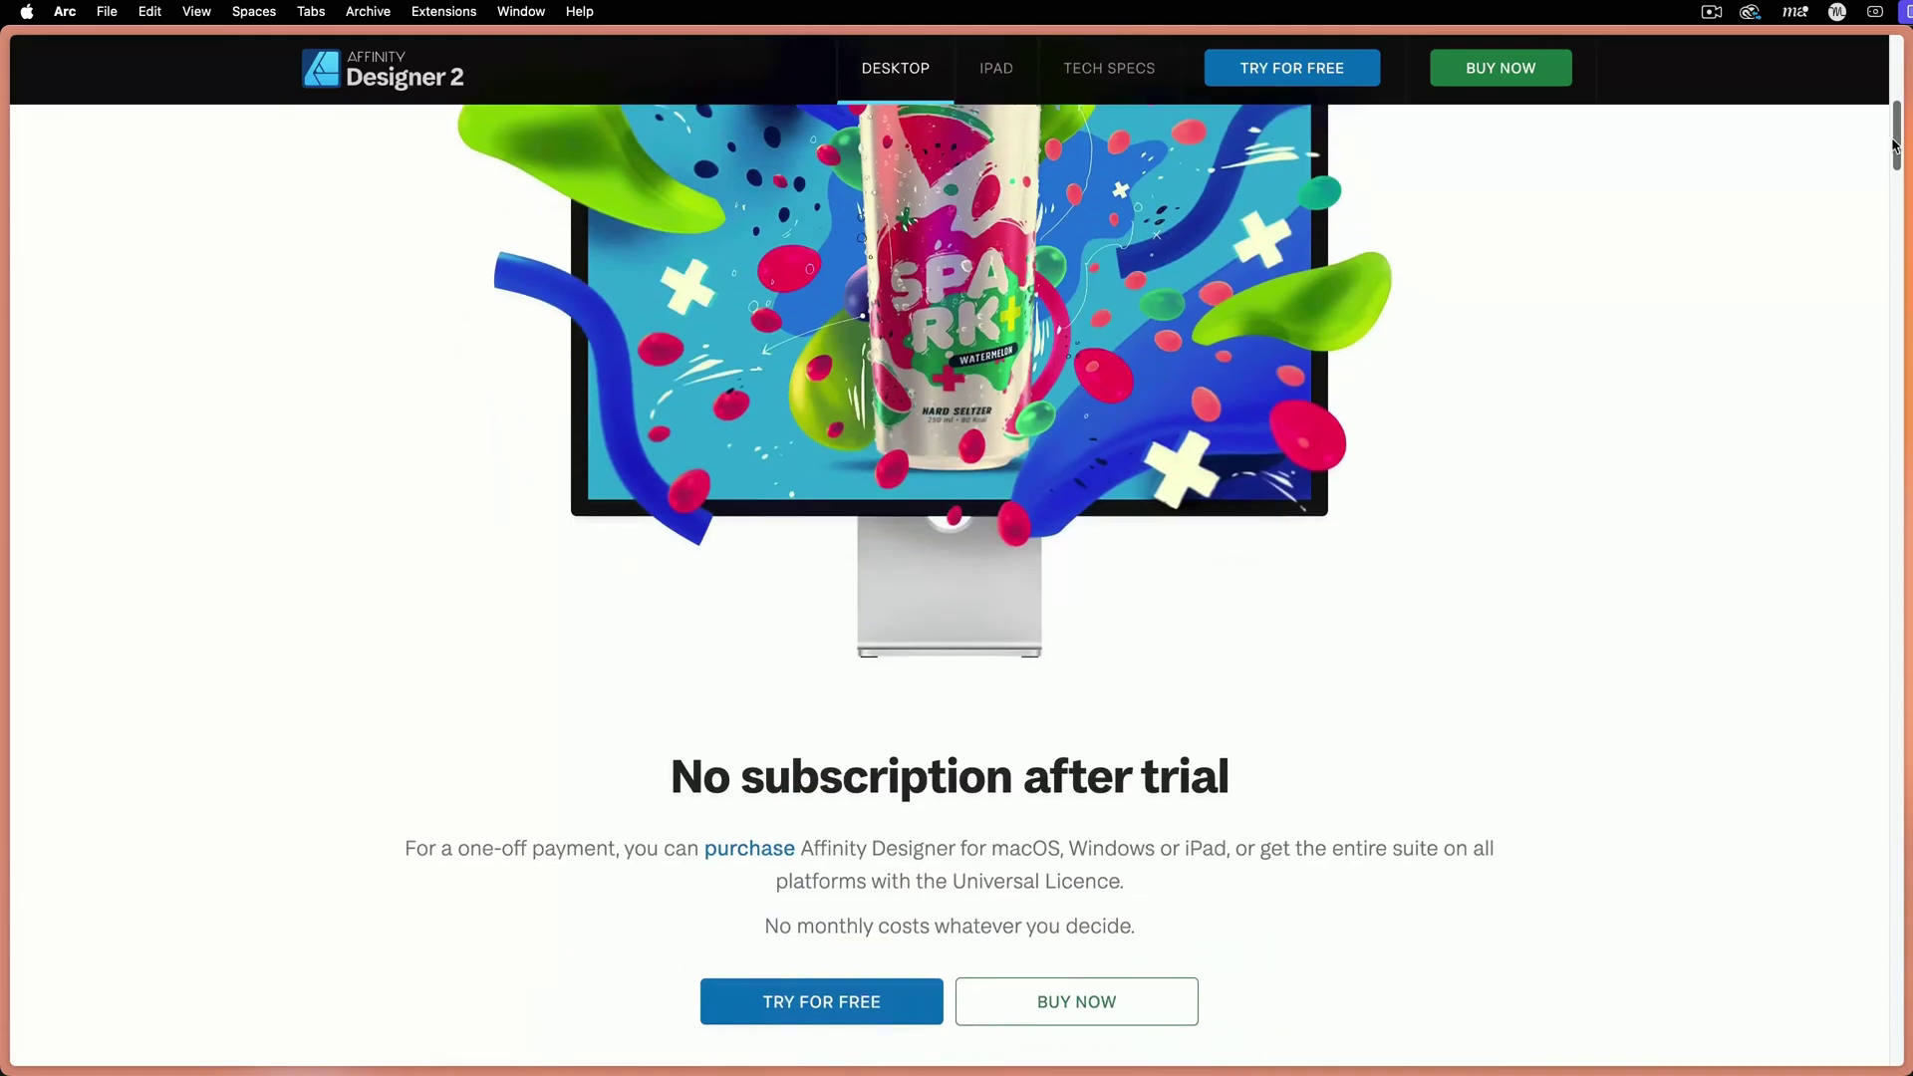
# In the Arc browser, look through the Affinity Designer 2 and Affinity Photo 2 desktop product pages, including their feature sections.
pyautogui.scroll(-3, 1890, 170)
pyautogui.scroll(-8, 1890, 169)
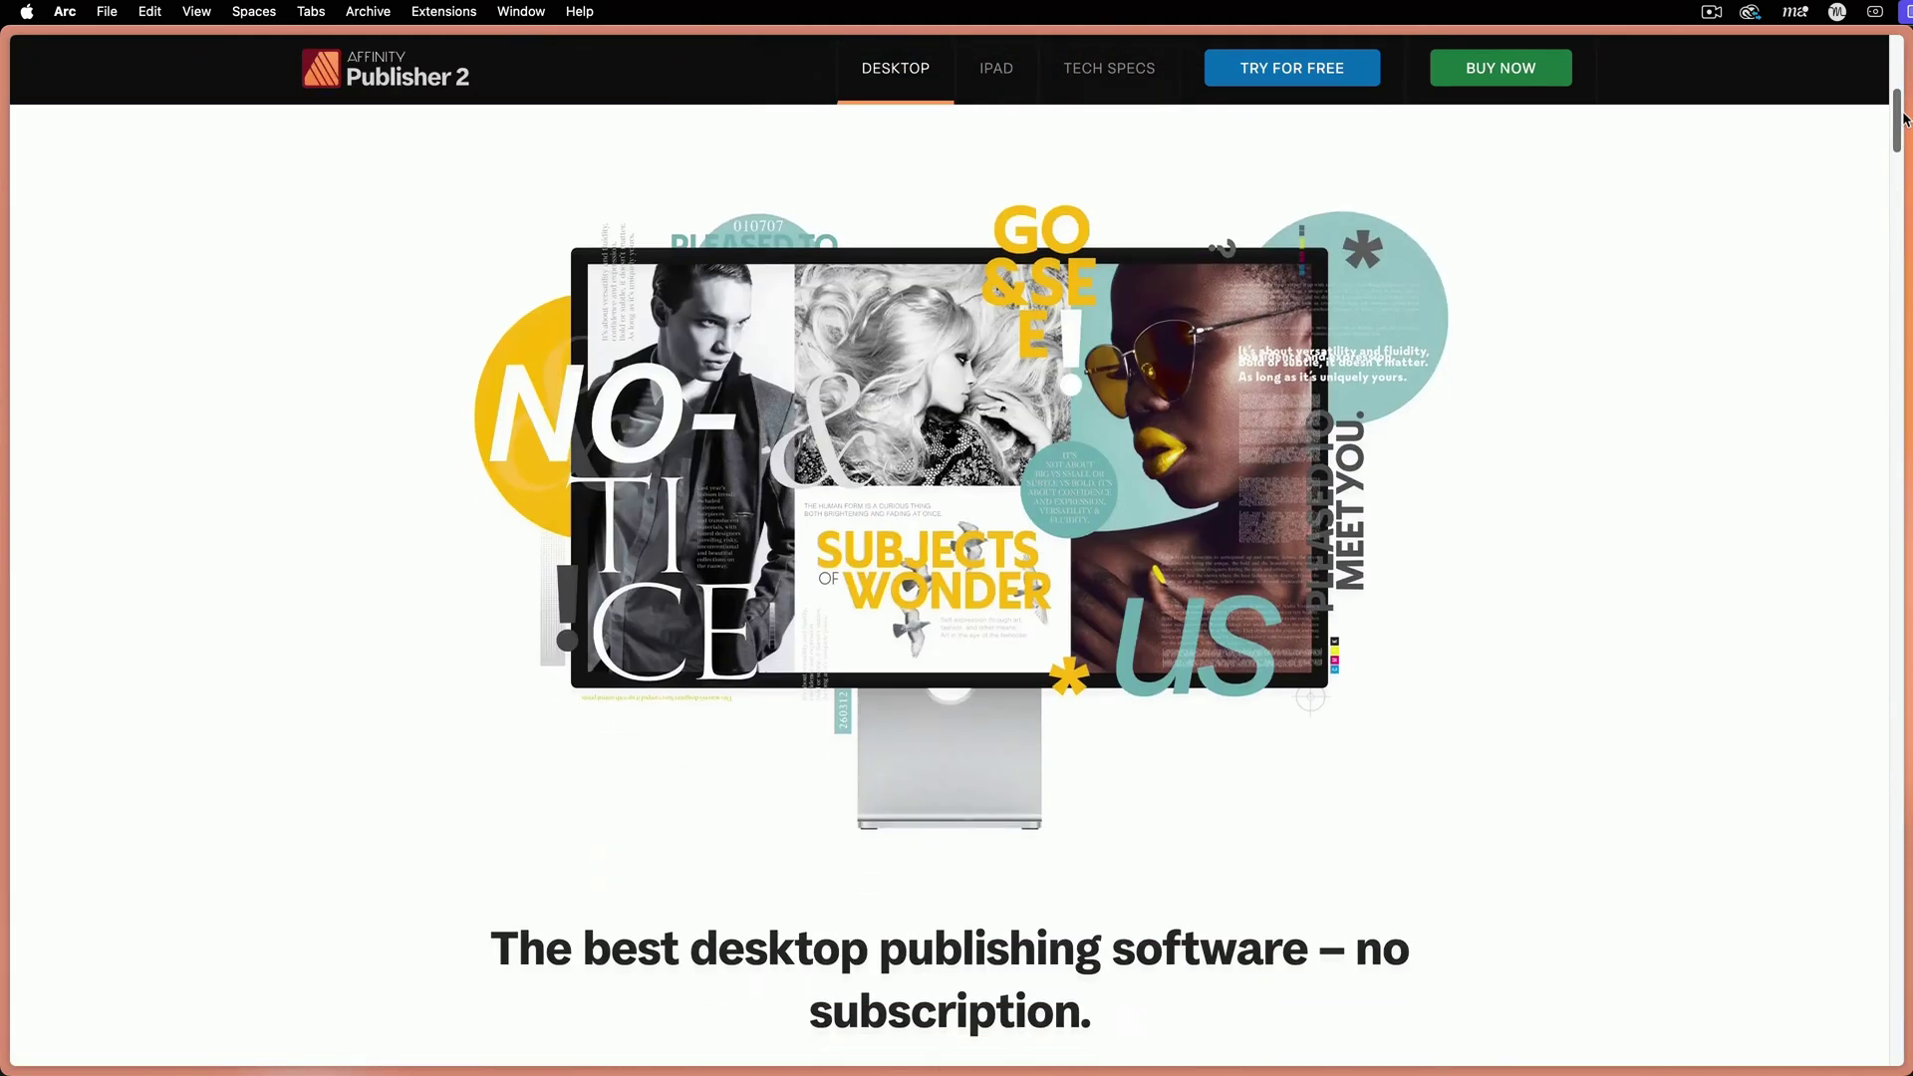
pyautogui.moveTo(1903, 119); pyautogui.dragTo(1903, 209)
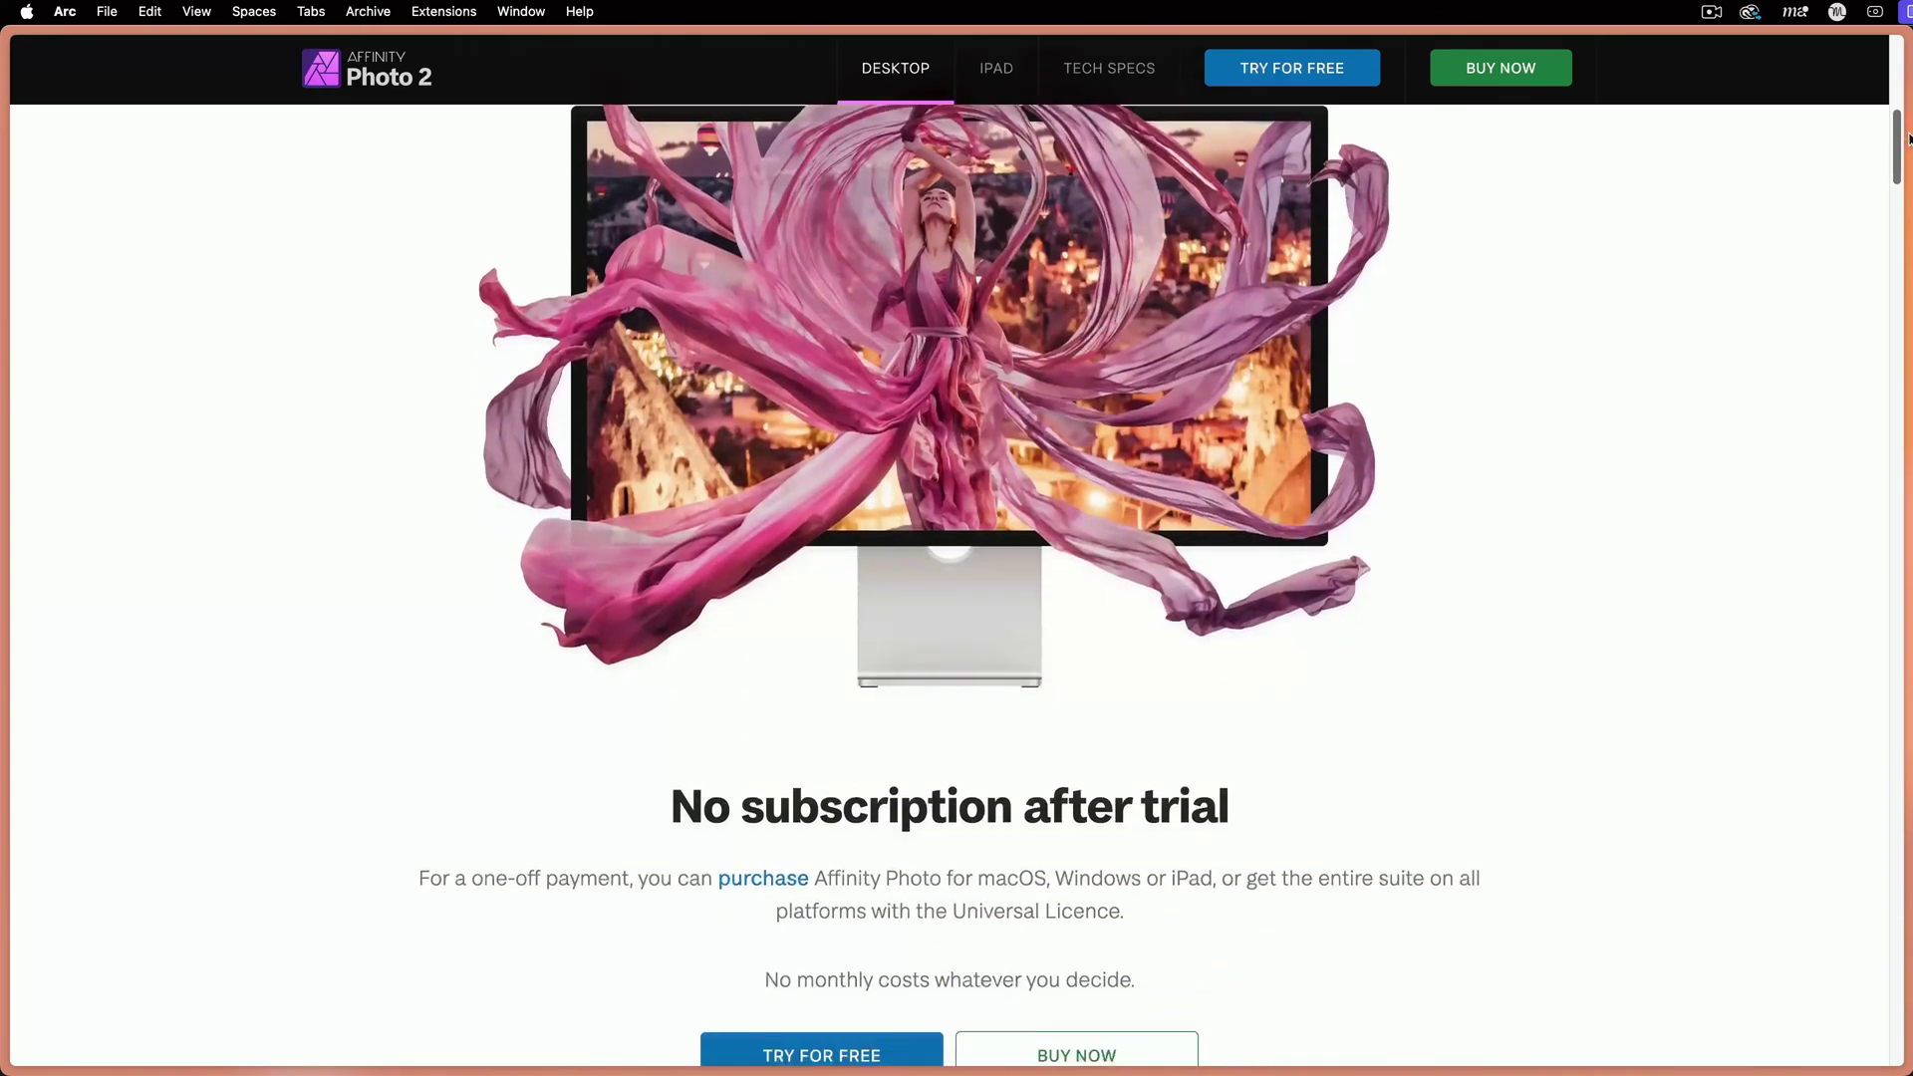
pyautogui.scroll(-3, 1890, 169)
pyautogui.scroll(-12, 948, 586)
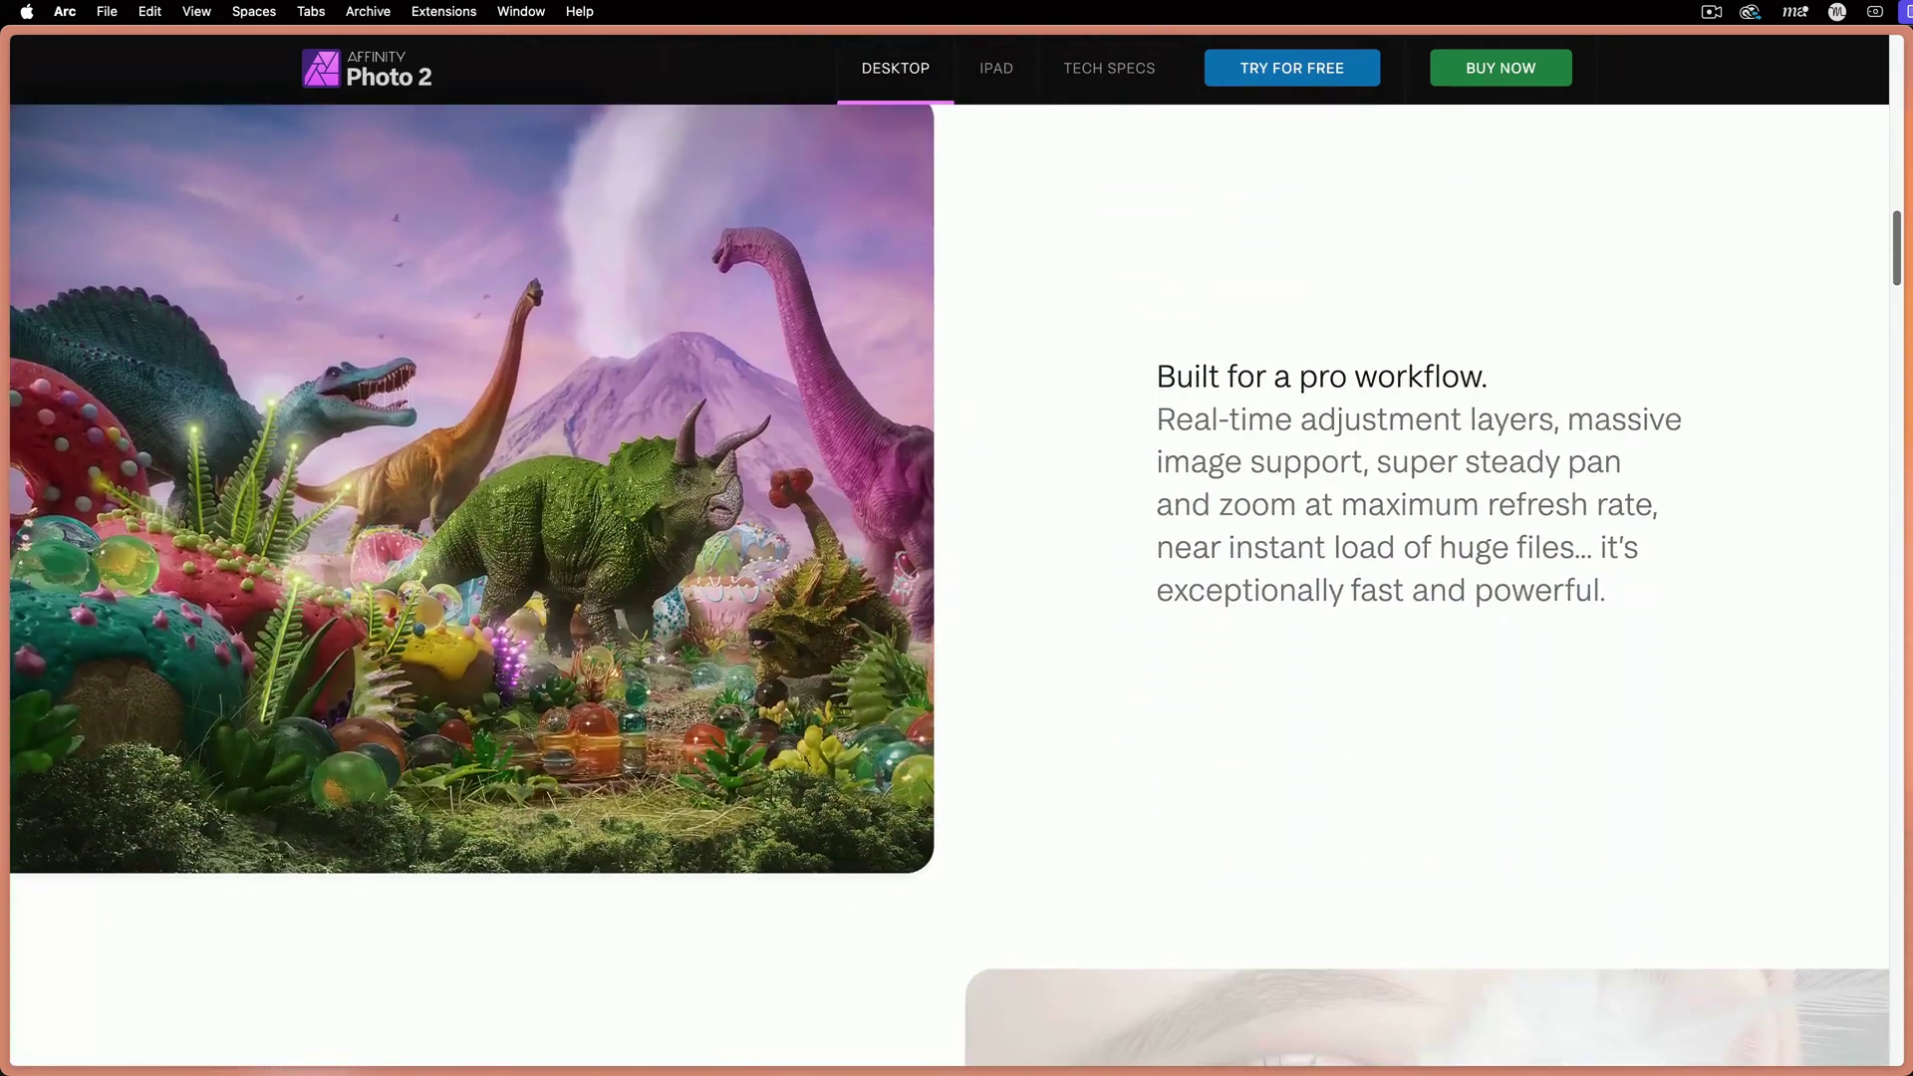
pyautogui.scroll(-5, 948, 551)
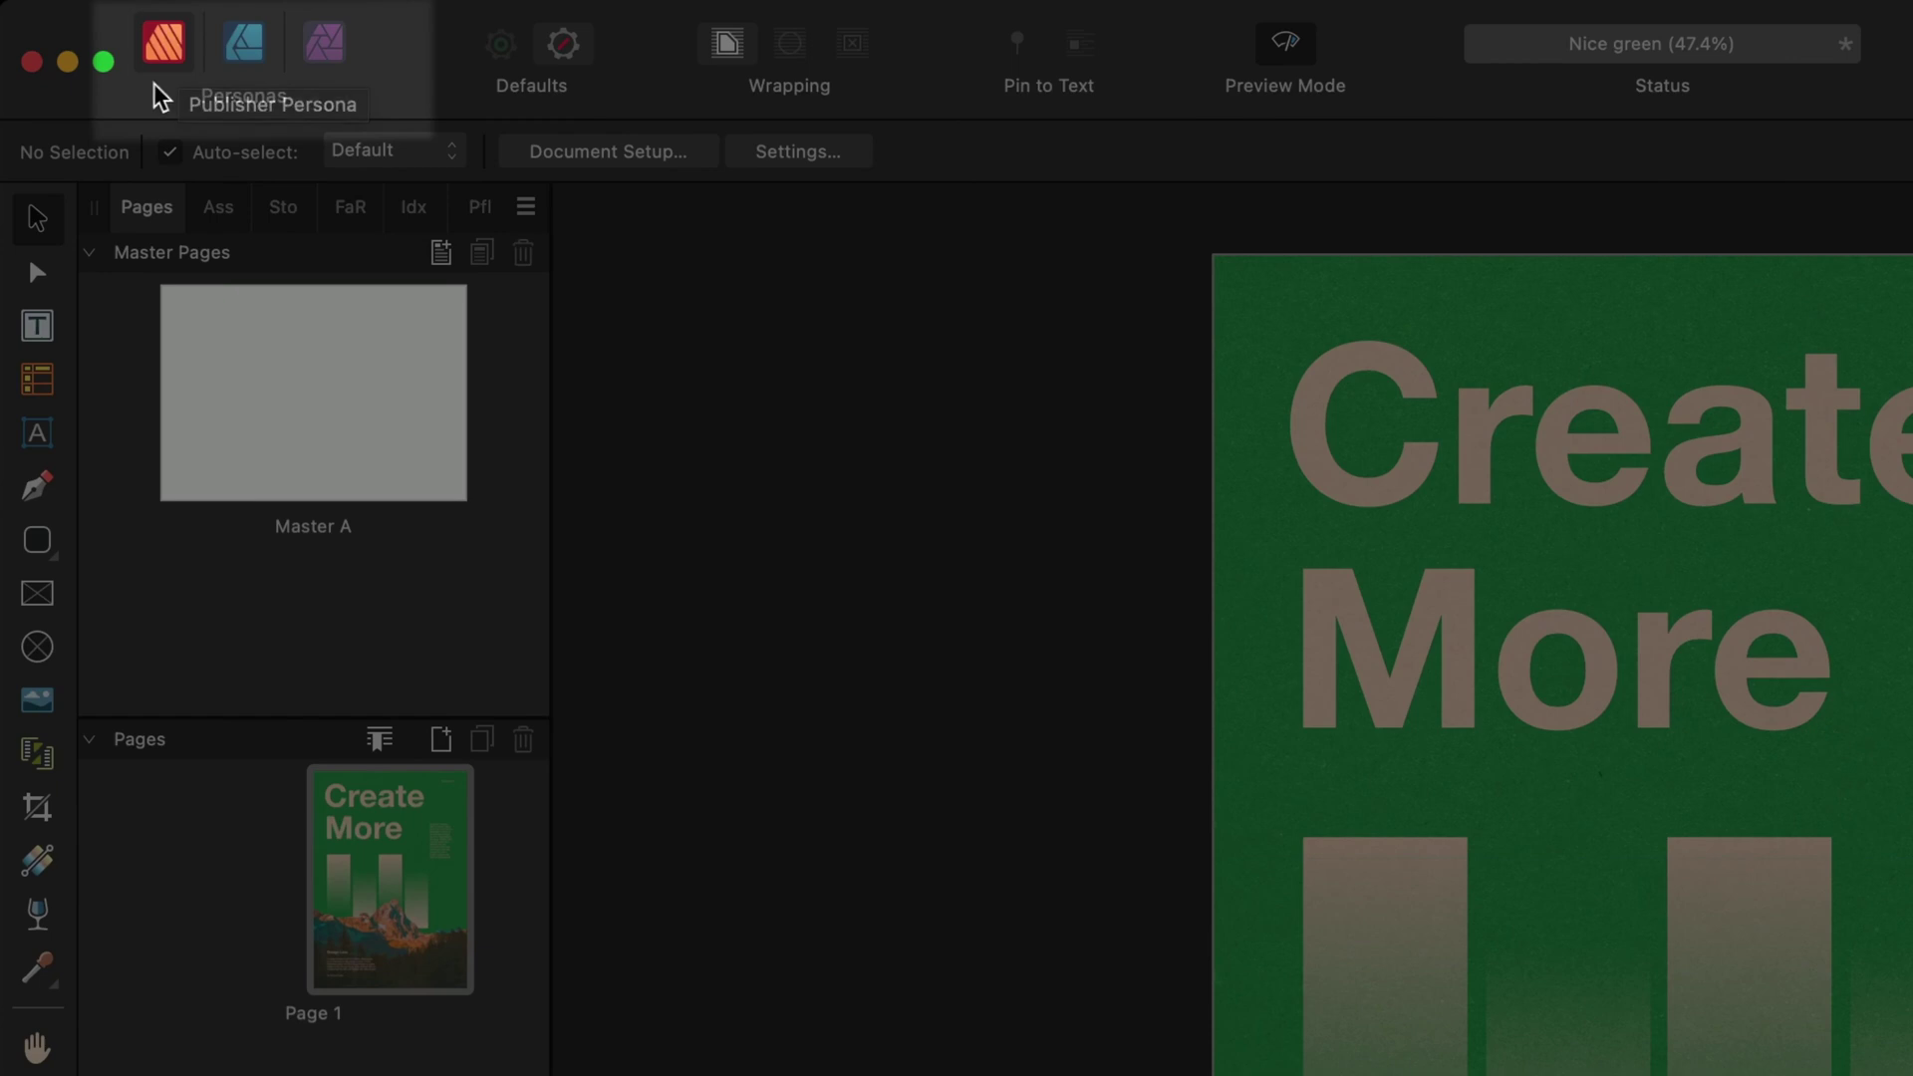
# View the poster in the Designer persona, return to the Publisher persona and activate the rectangular picture frame tool.
pyautogui.click(240, 47)
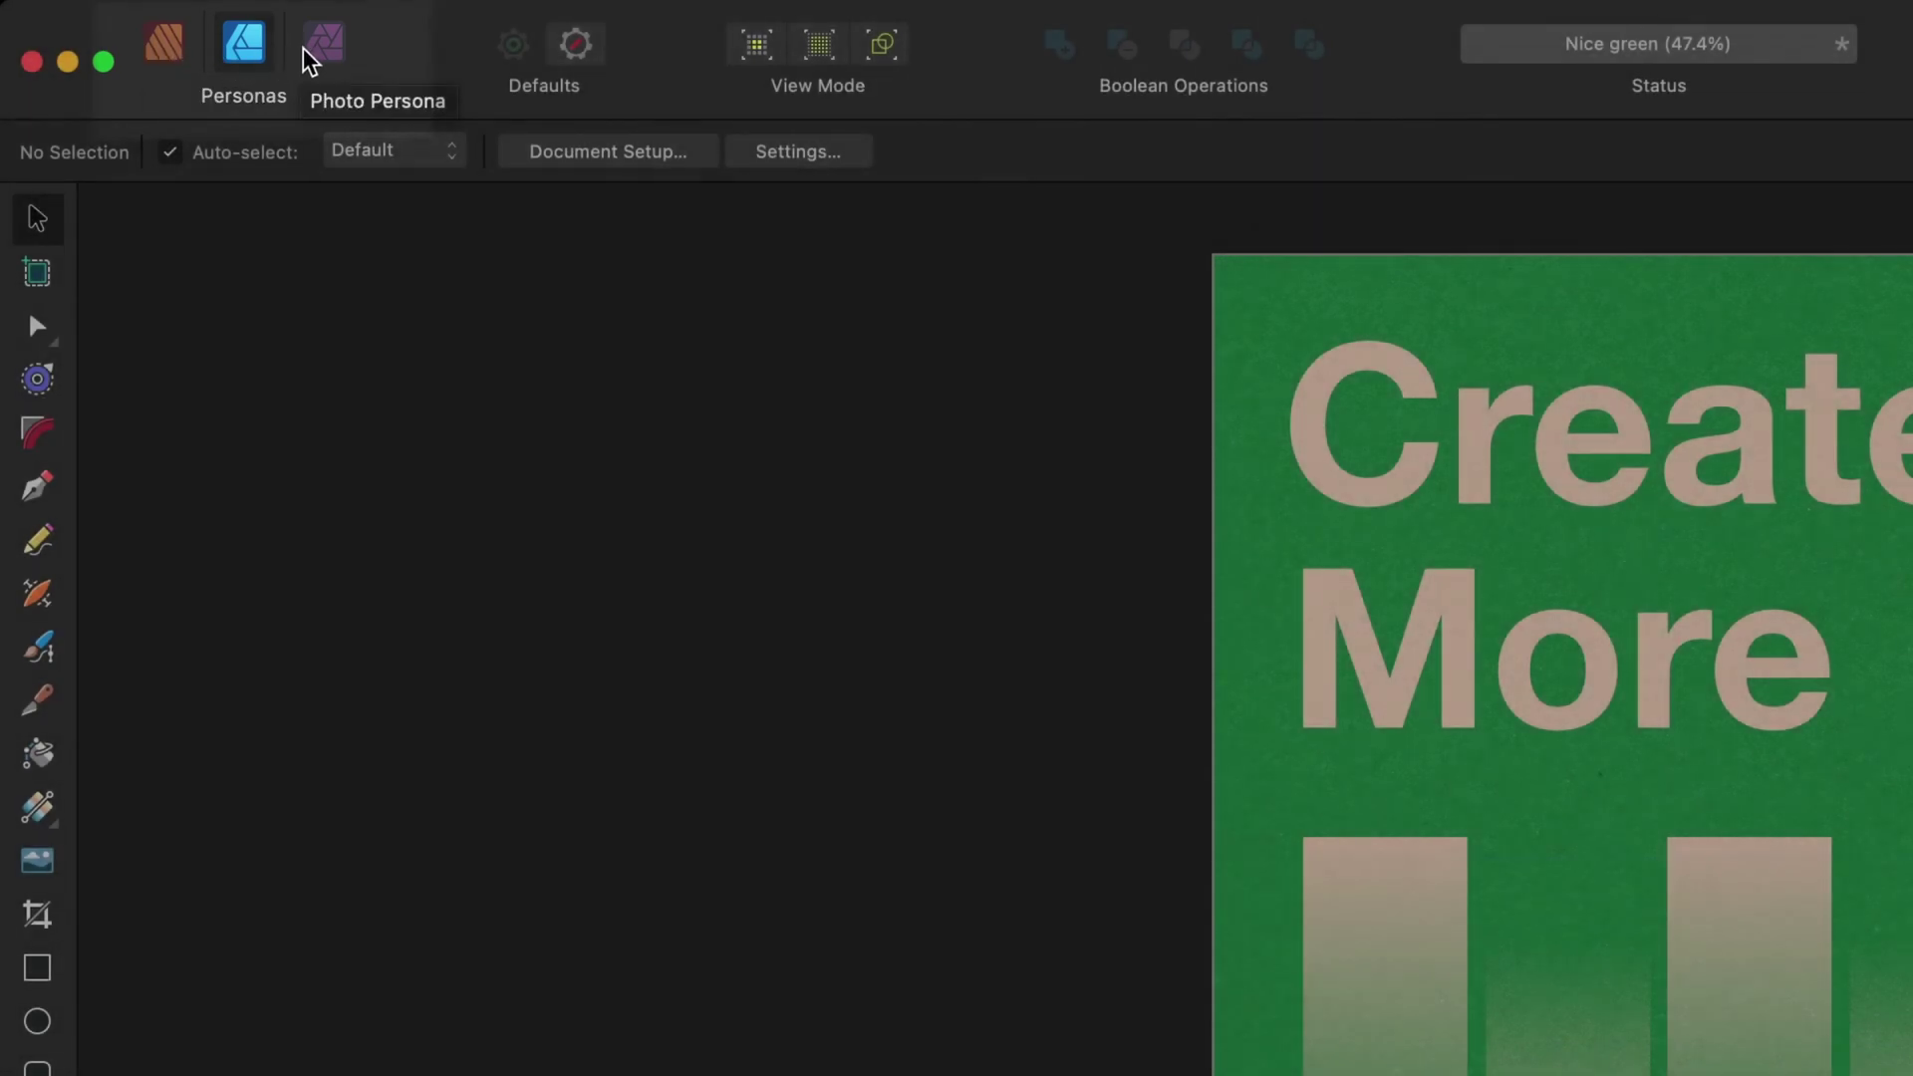
pyautogui.click(167, 46)
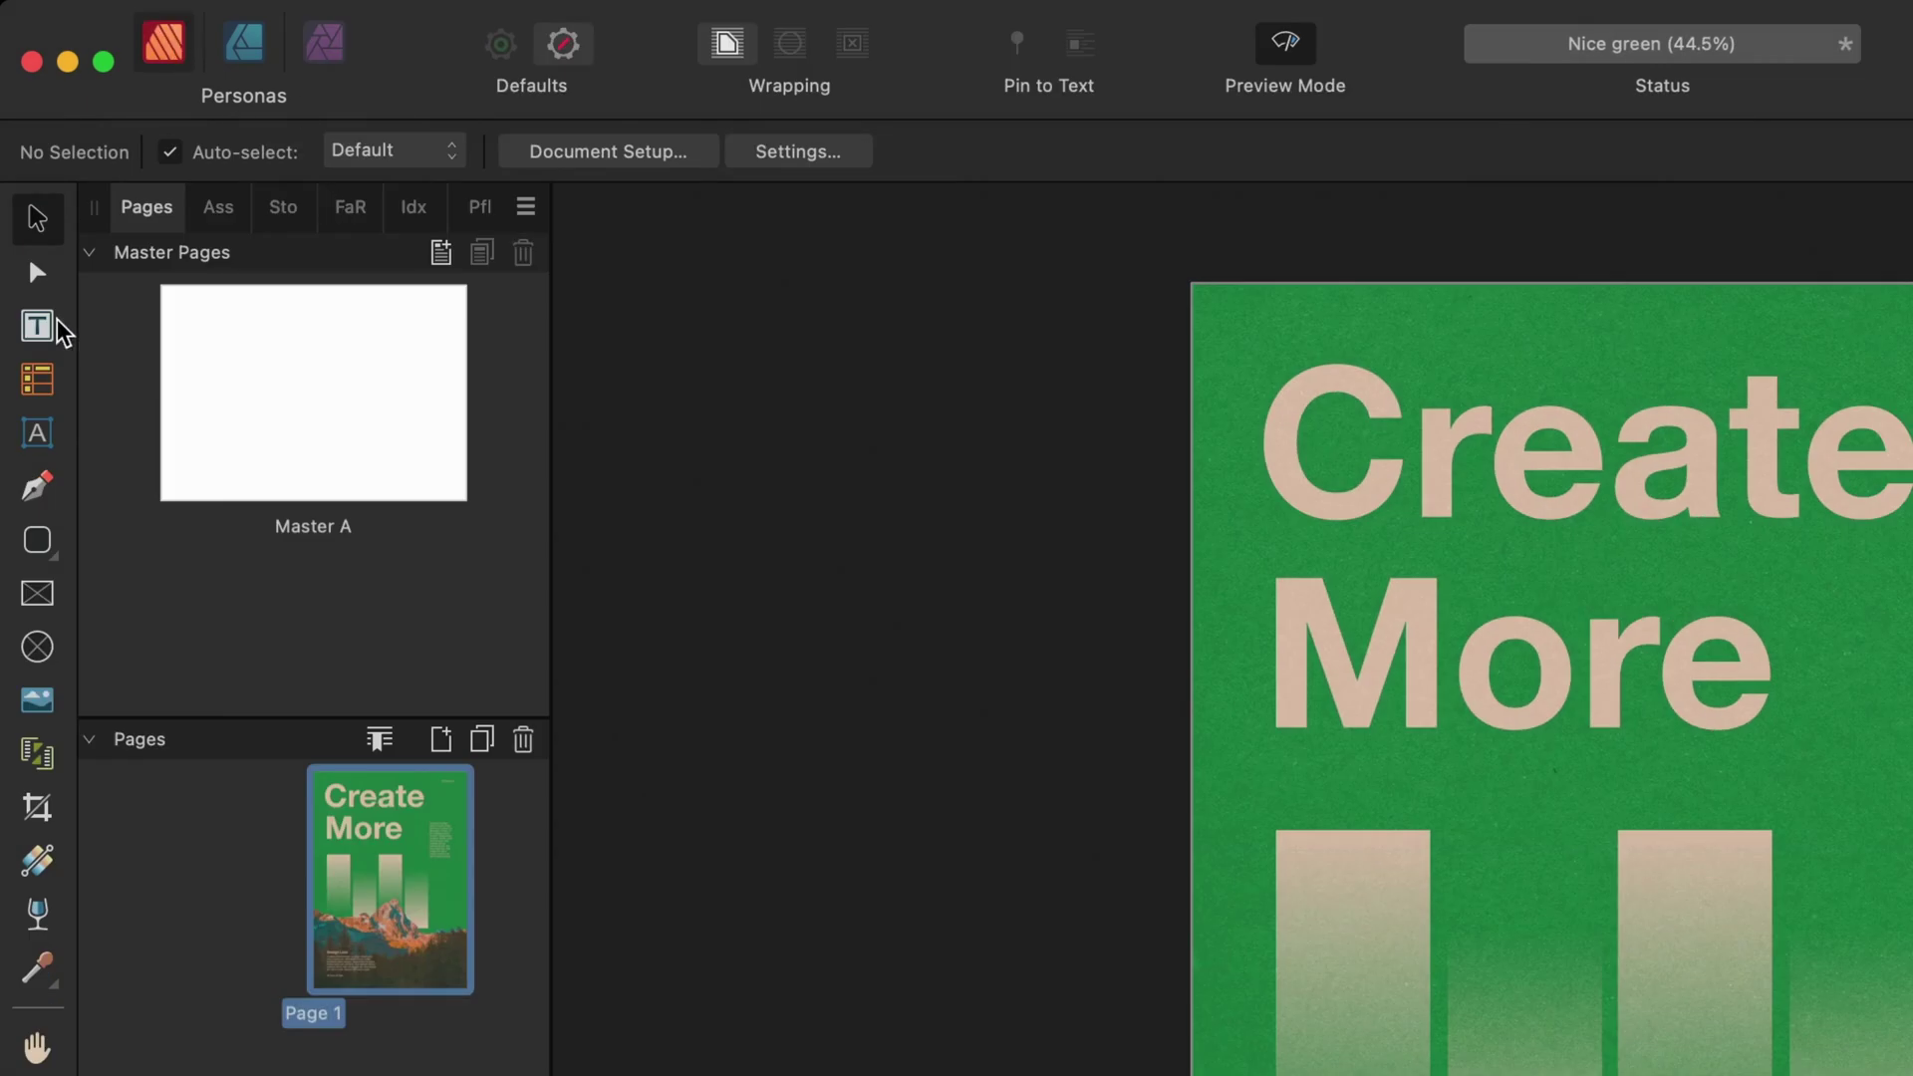
pyautogui.click(40, 605)
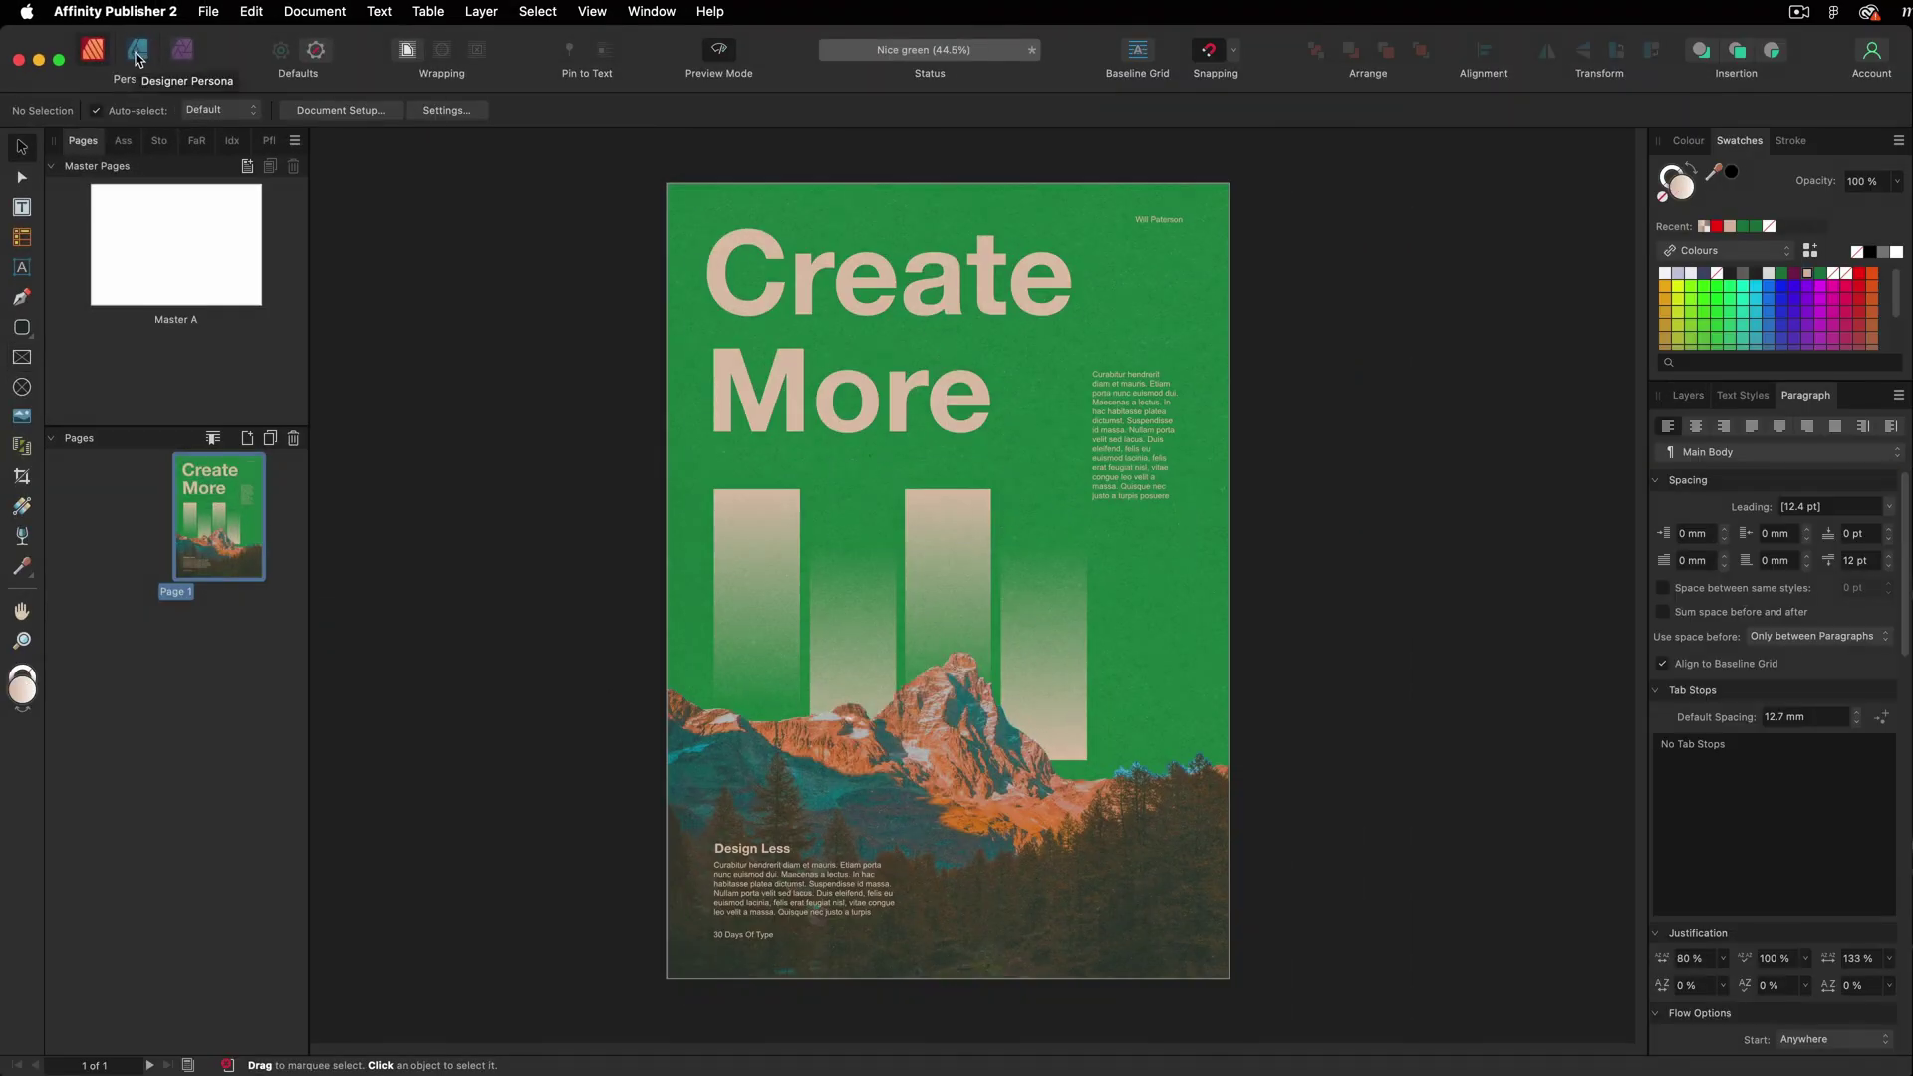
# Switch the poster to the Designer persona and try its Contour and Corner tools.
pyautogui.click(137, 52)
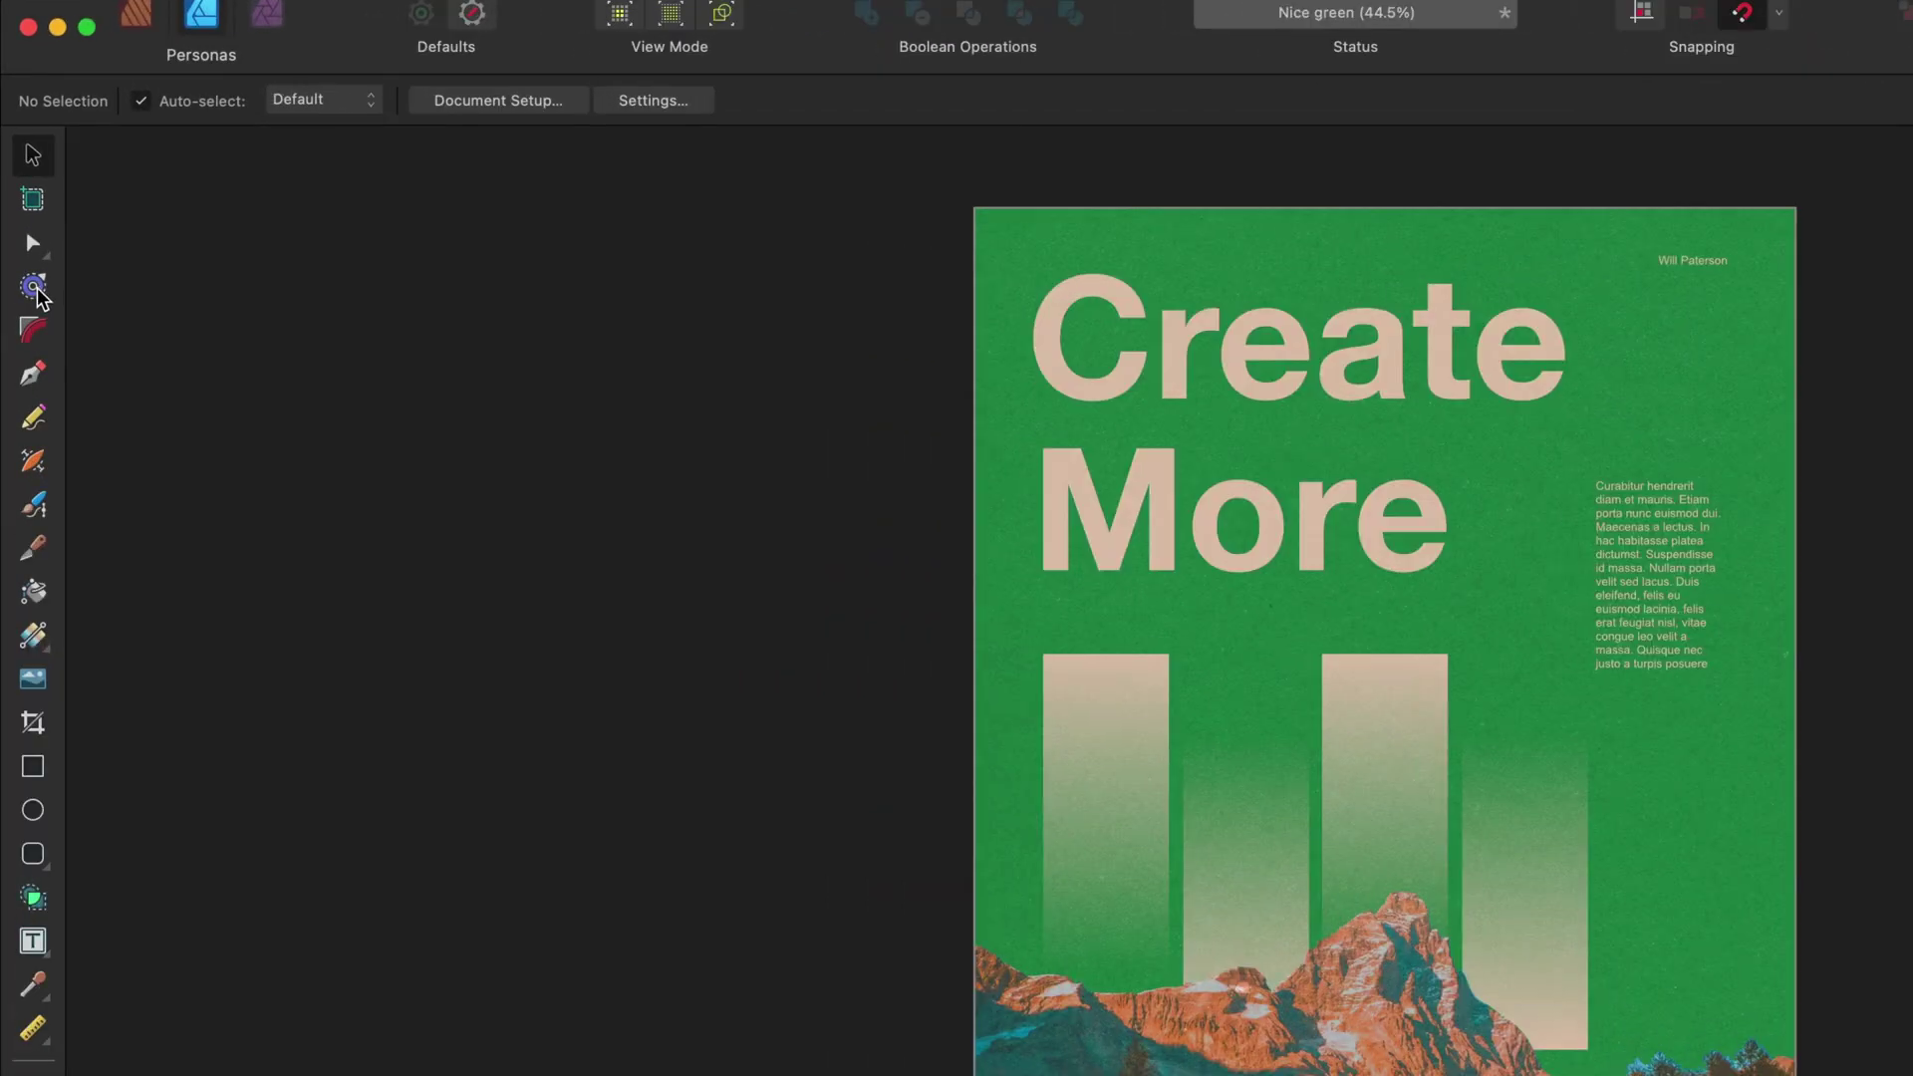
pyautogui.click(22, 236)
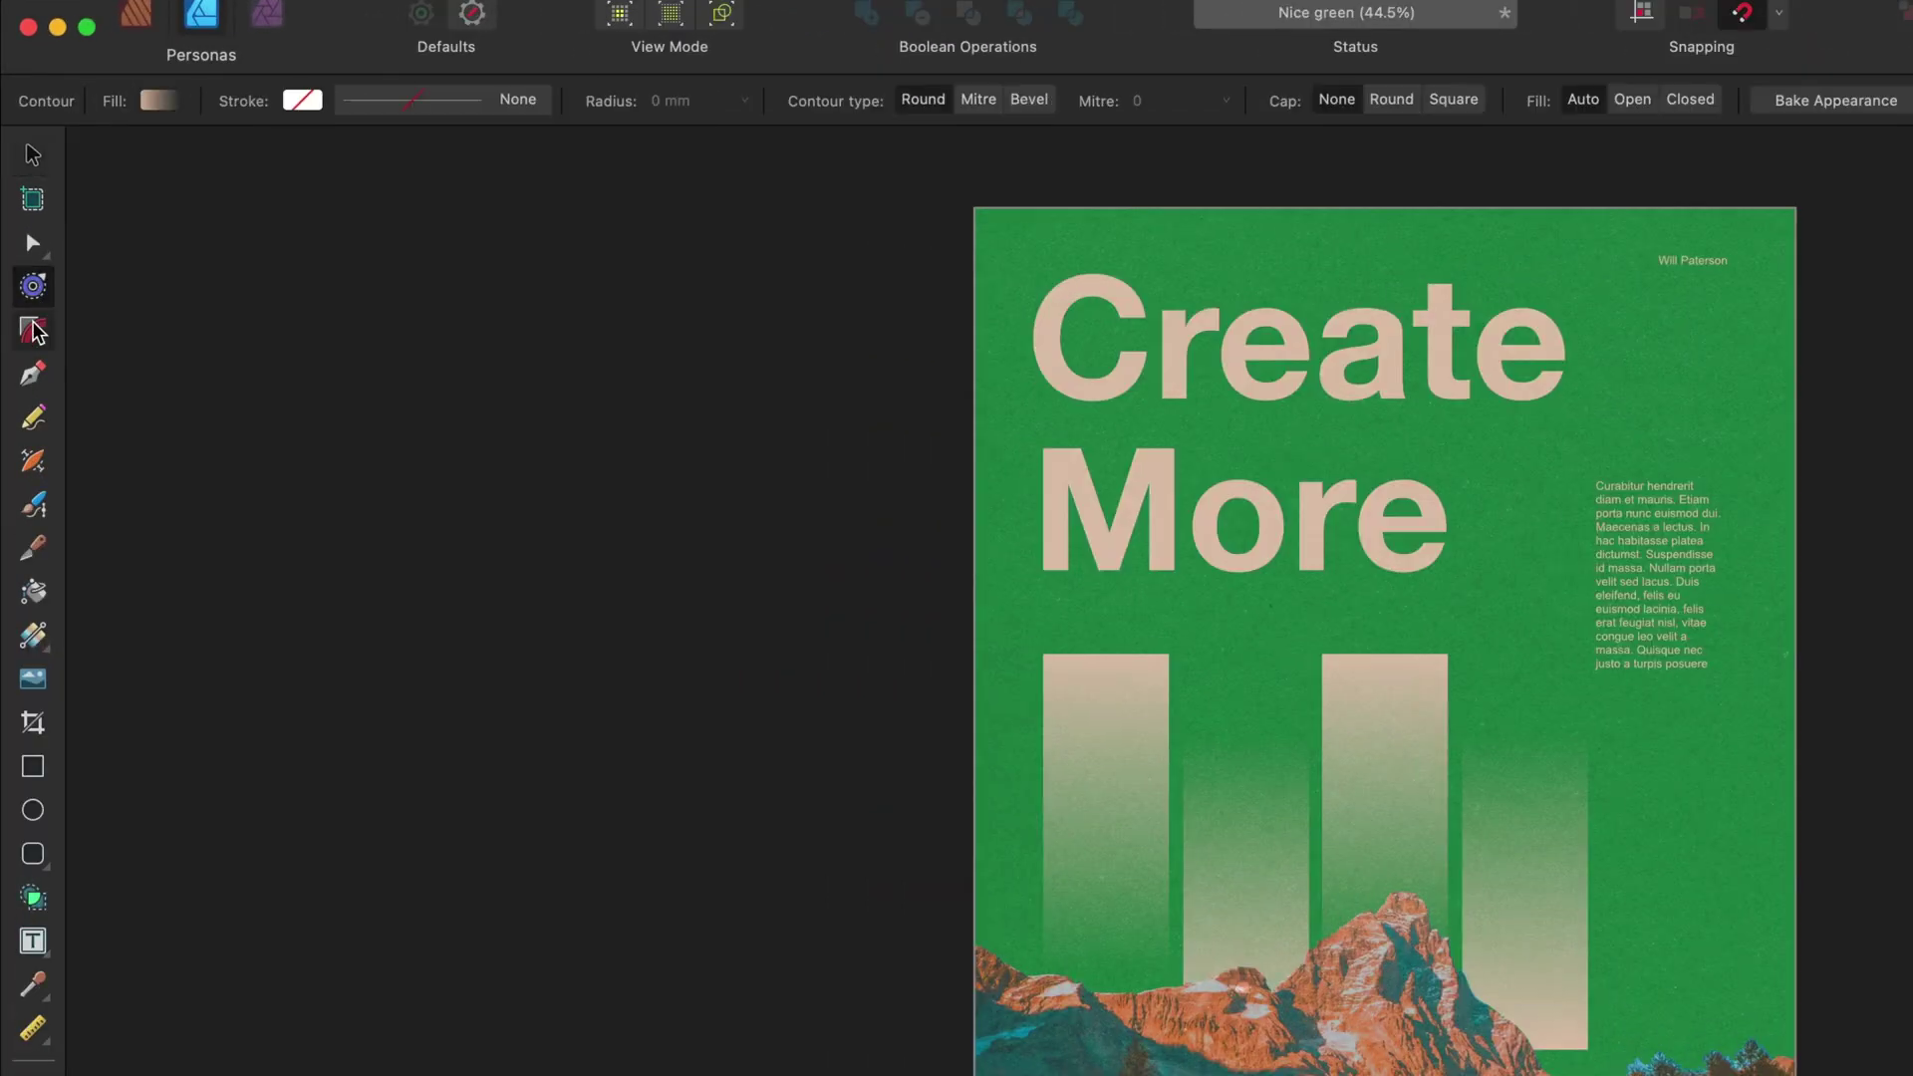
pyautogui.click(22, 267)
# Enter the slide title "What is a Vector???" on two lines and finish text editing.
pyautogui.write('What is a')
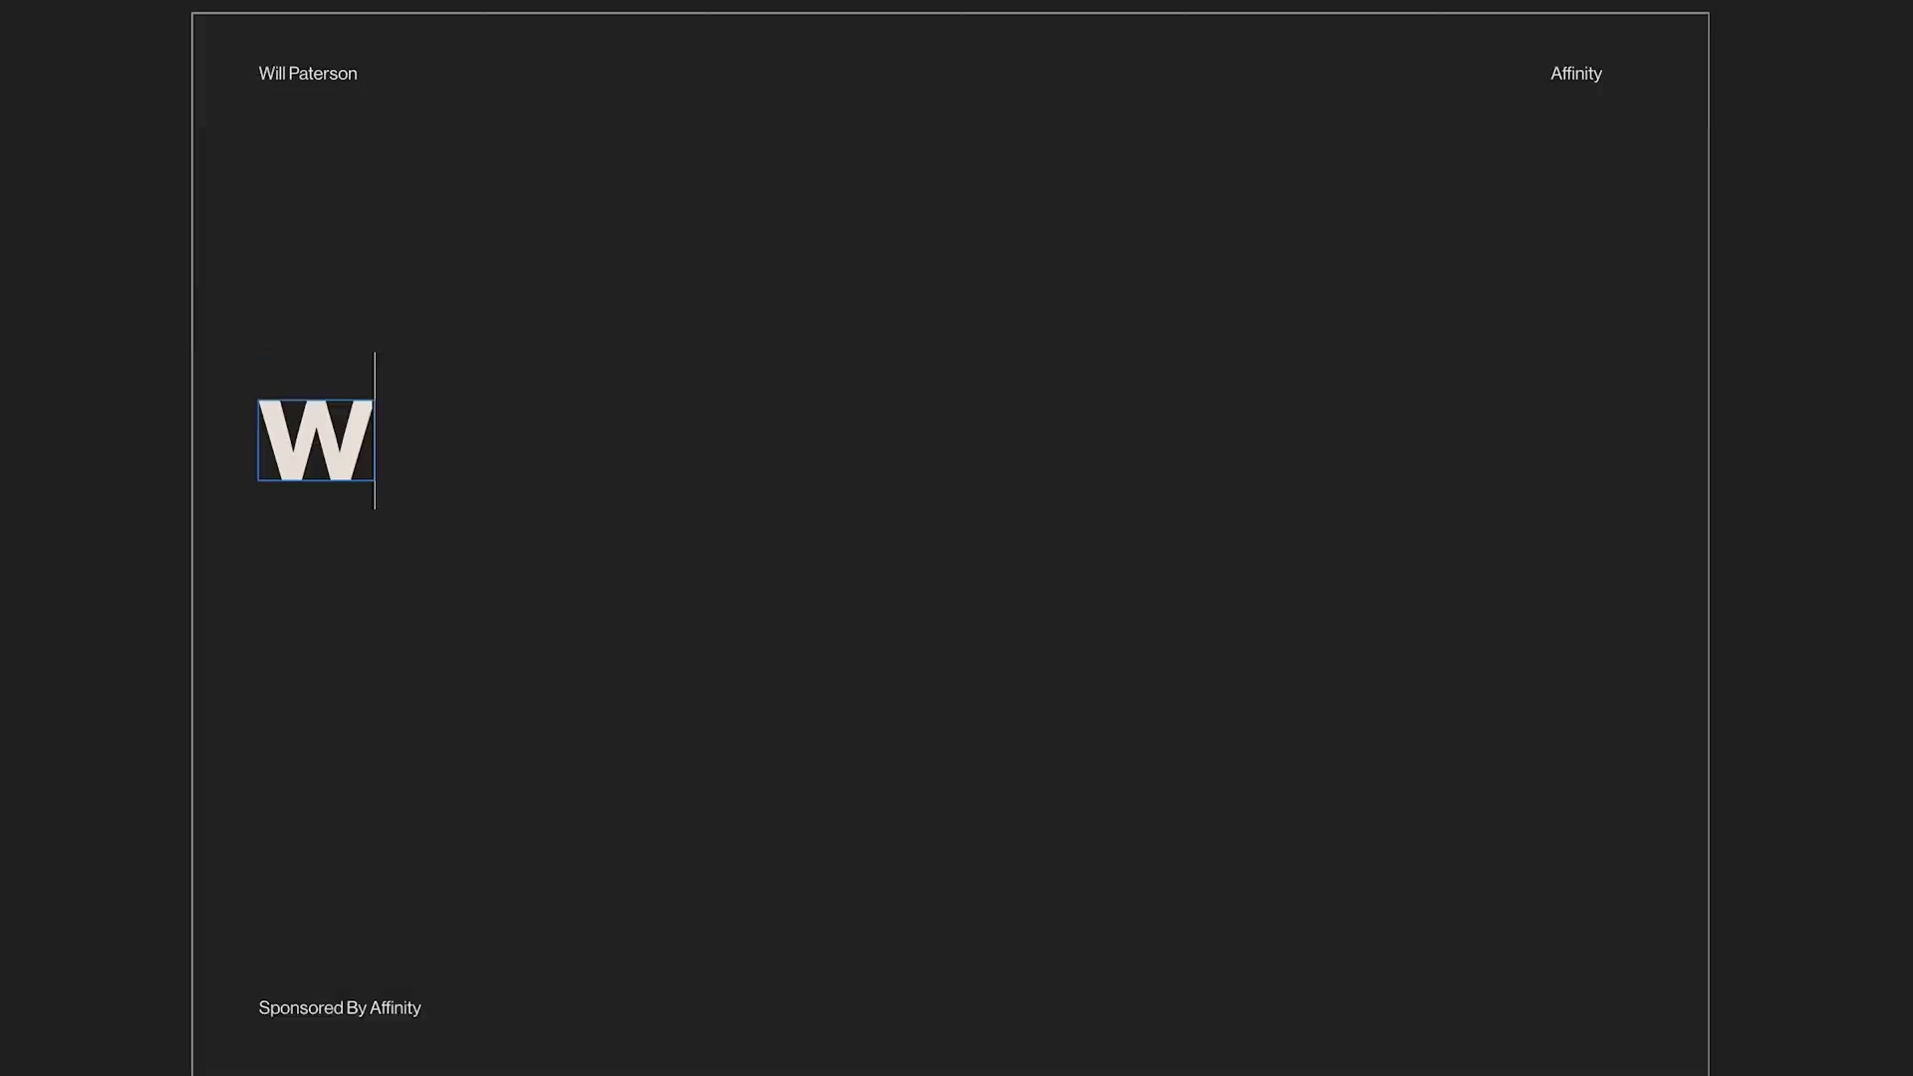
pyautogui.press('Return')
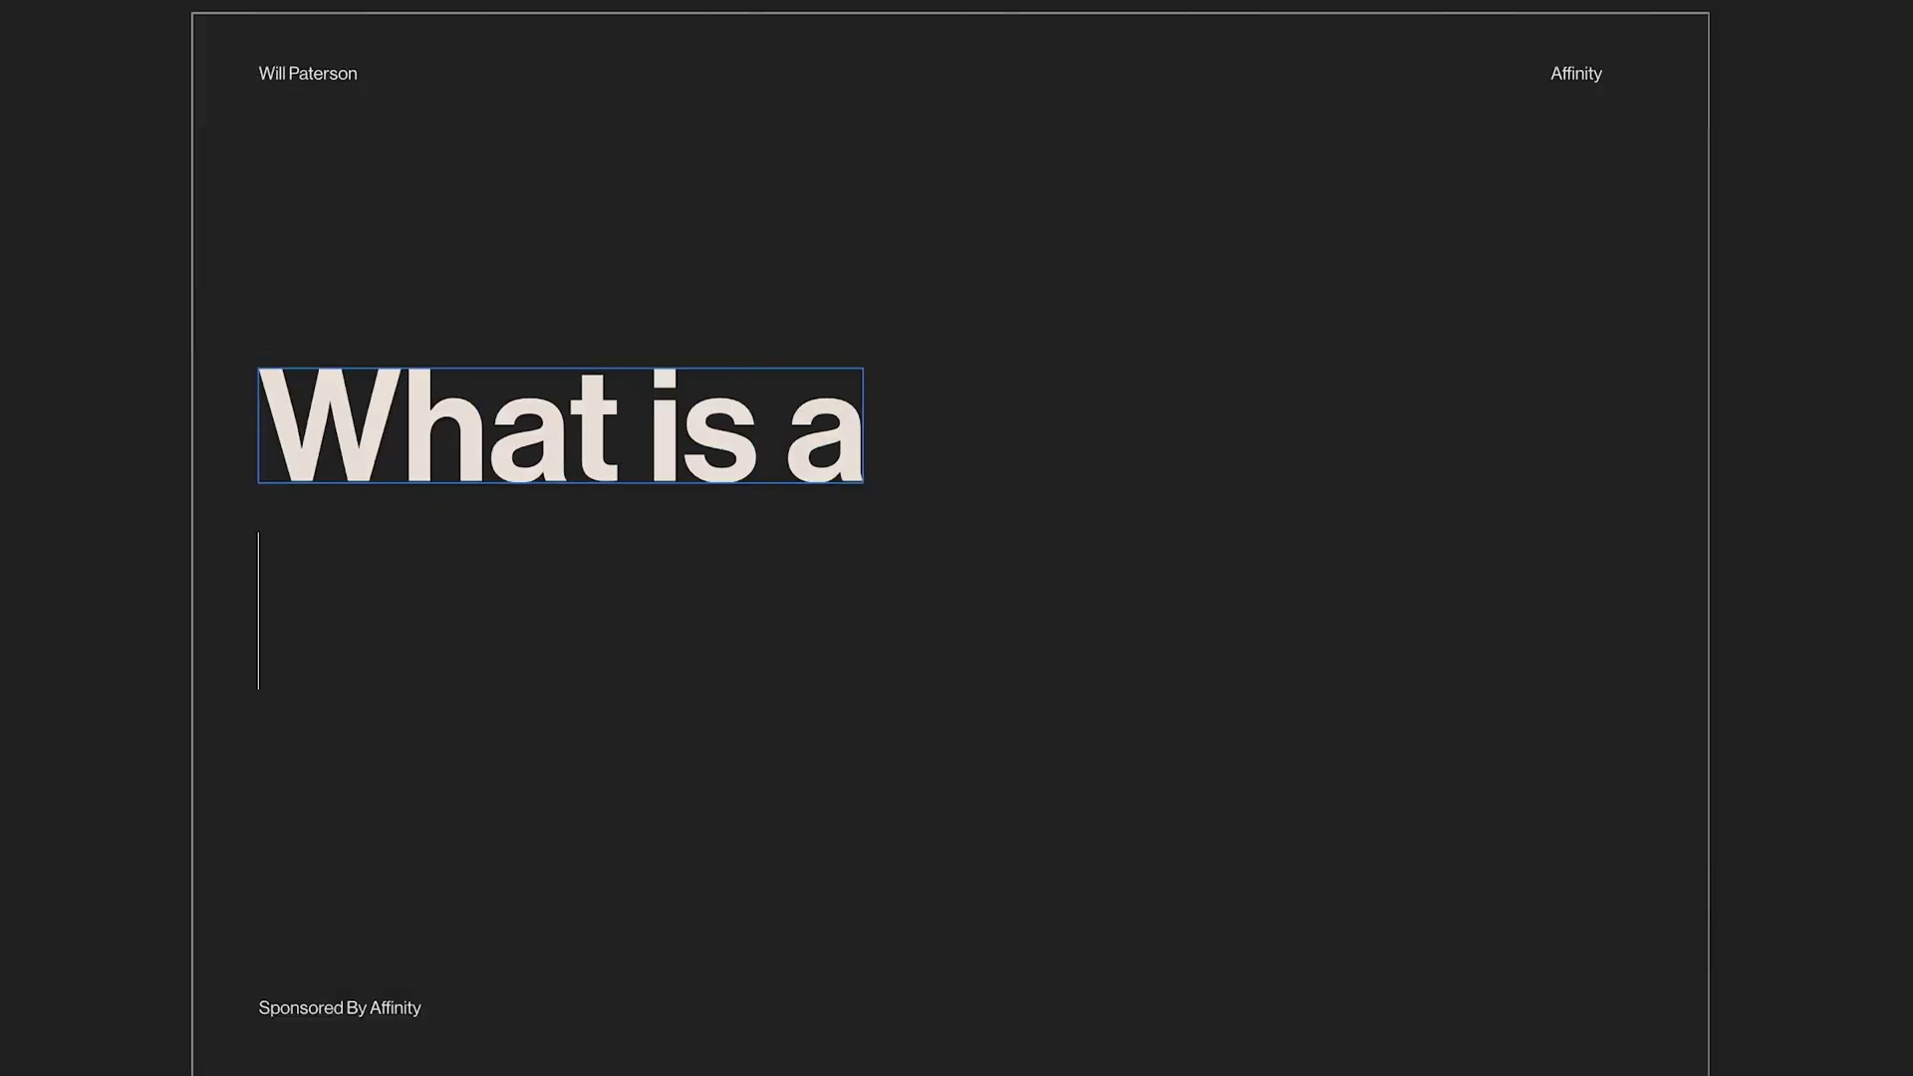
pyautogui.write('Vector???')
pyautogui.press('Escape')
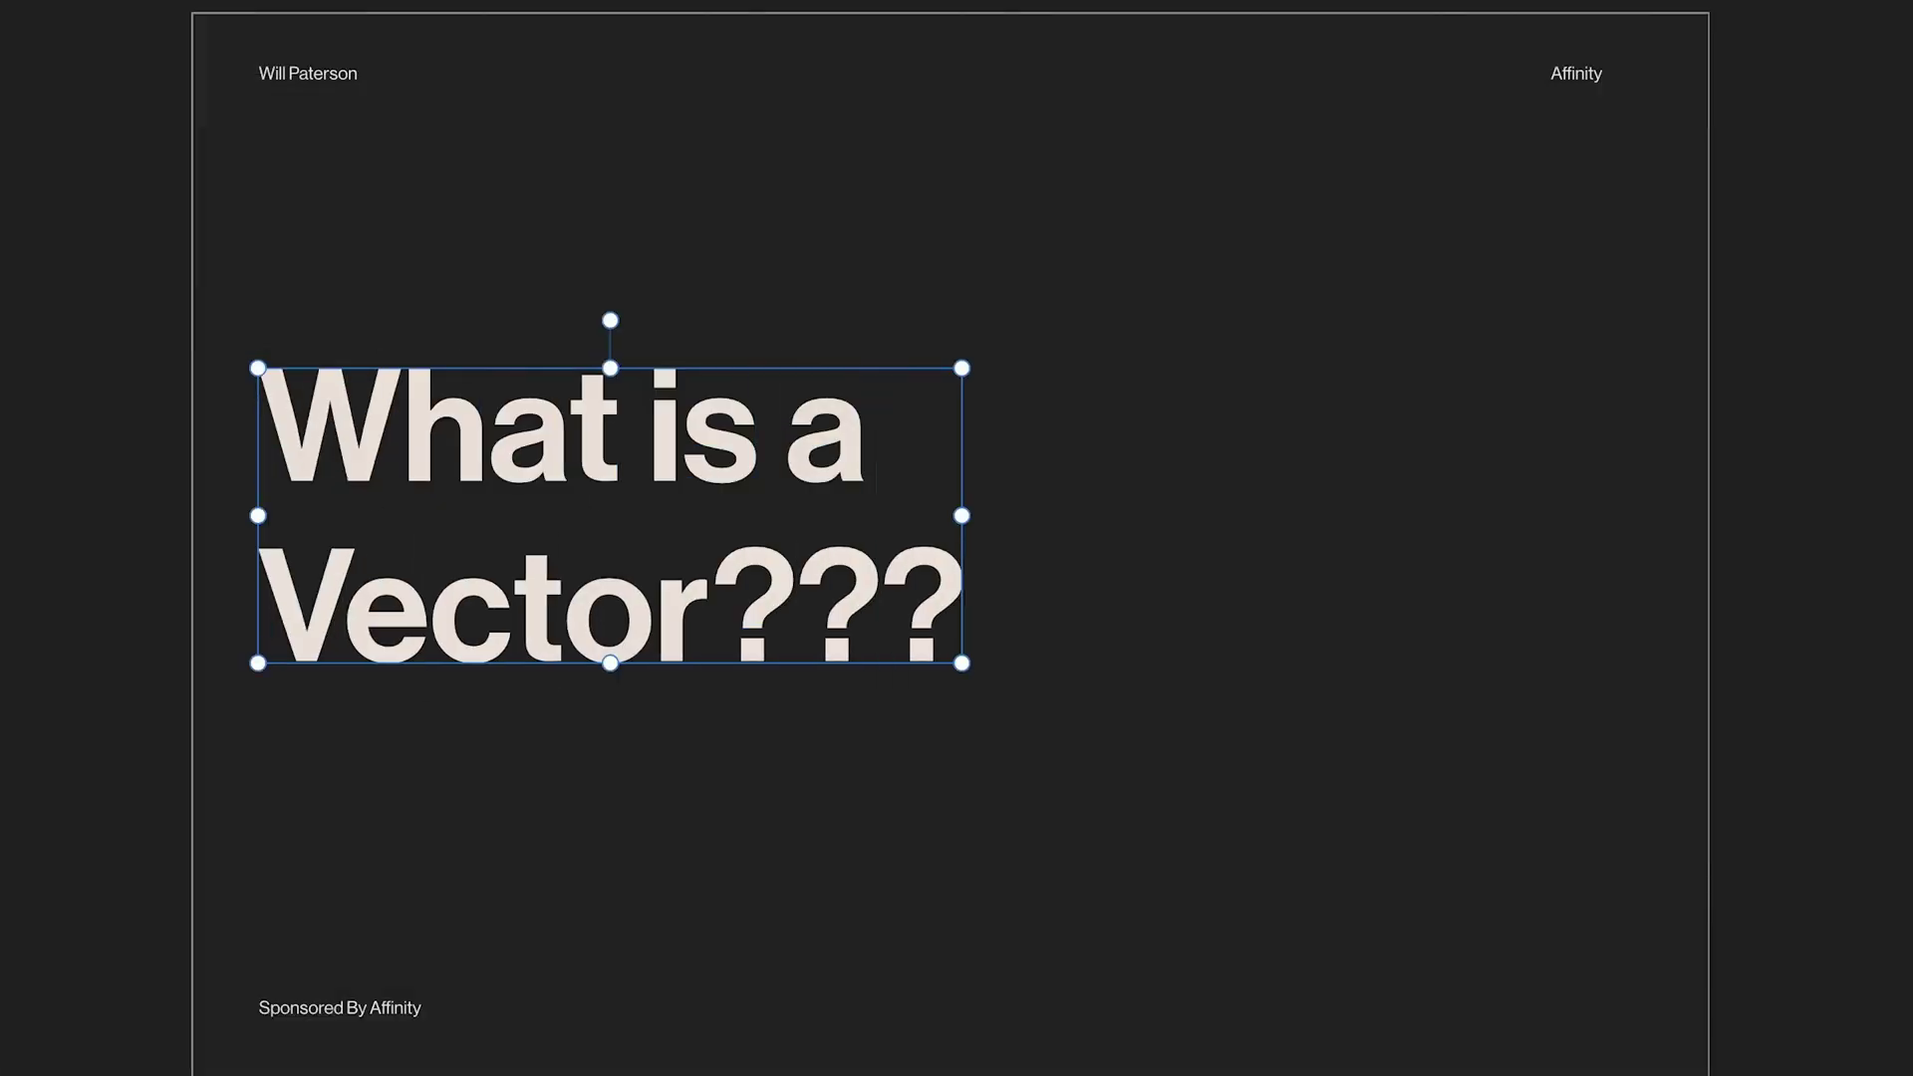
pyautogui.press('Escape')
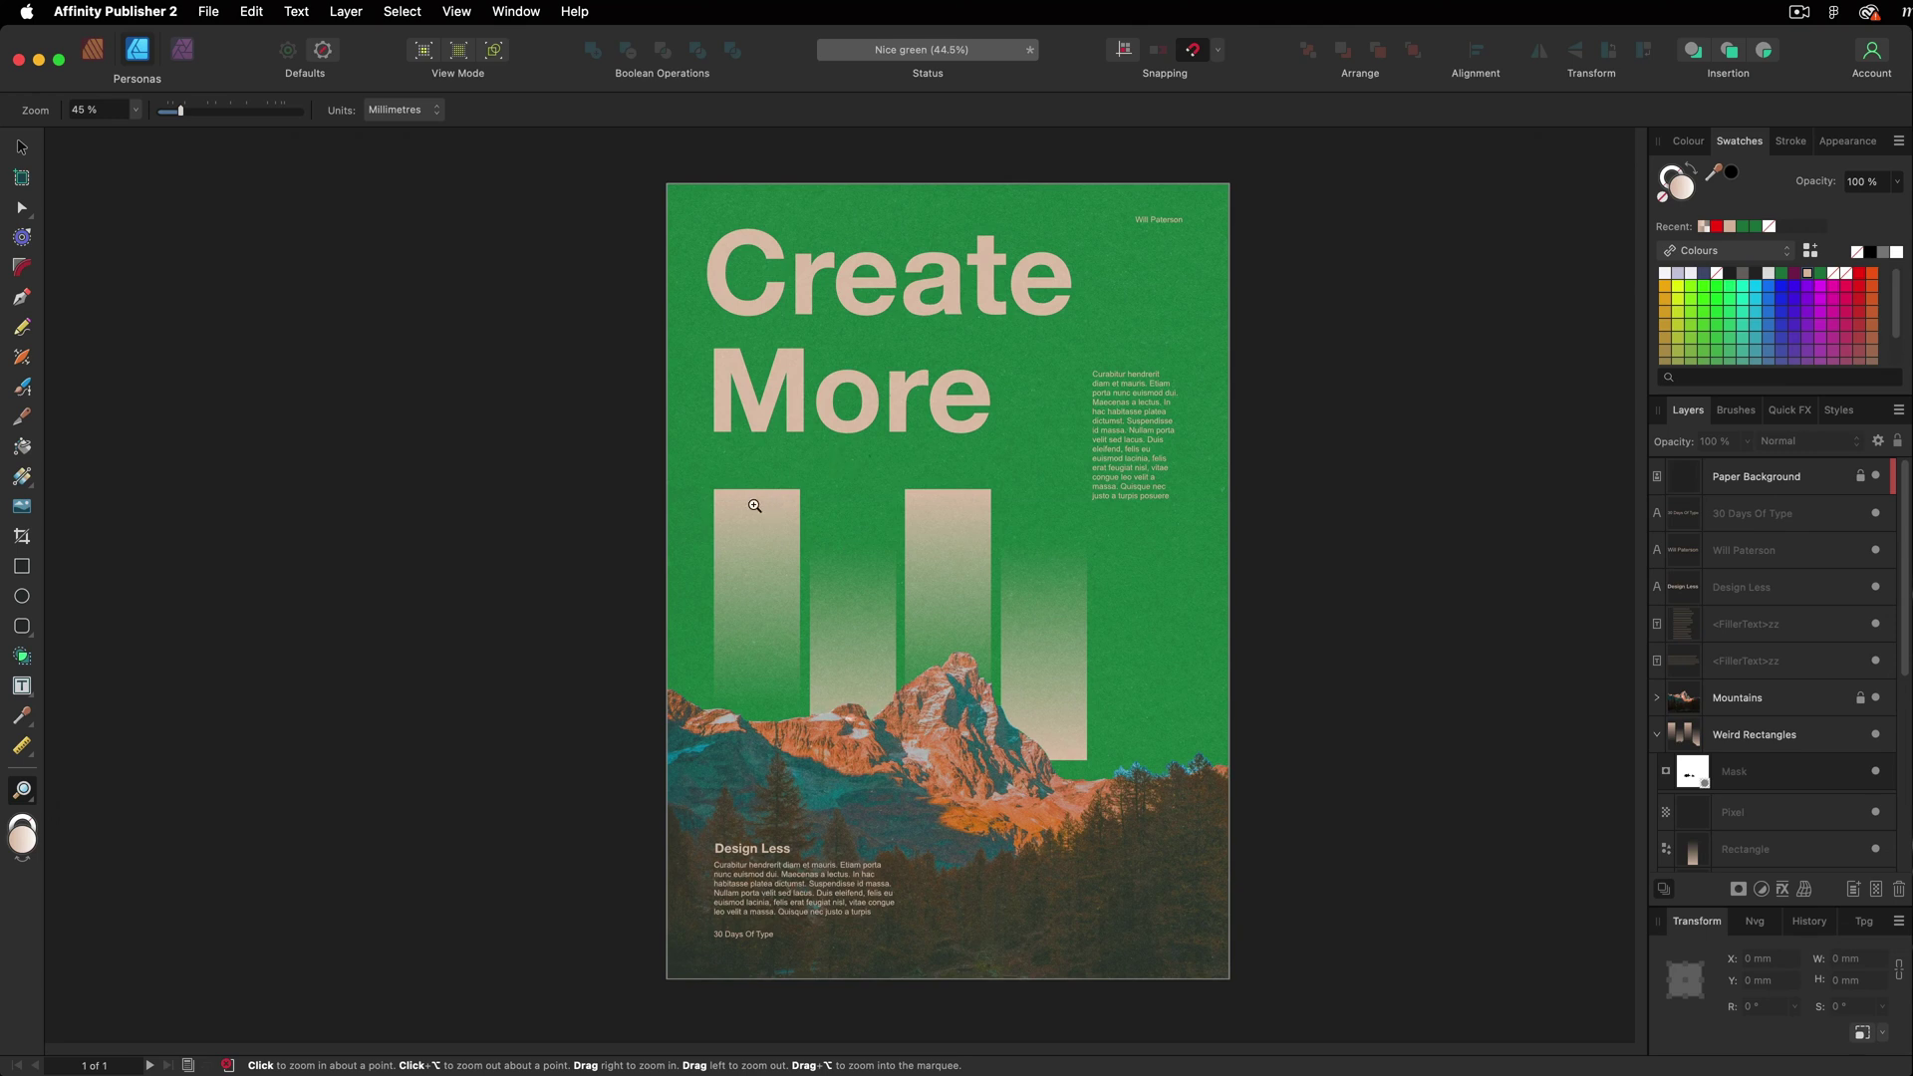
# Examine the pixels along the mountain image's edge against the green background at very high magnification.
pyautogui.moveTo(754, 506); pyautogui.dragTo(914, 517)
pyautogui.moveTo(731, 468); pyautogui.dragTo(797, 479)
pyautogui.moveTo(1010, 797); pyautogui.dragTo(918, 418)
pyautogui.moveTo(1161, 770); pyautogui.dragTo(974, 342)
pyautogui.moveTo(1195, 936); pyautogui.dragTo(1094, 285)
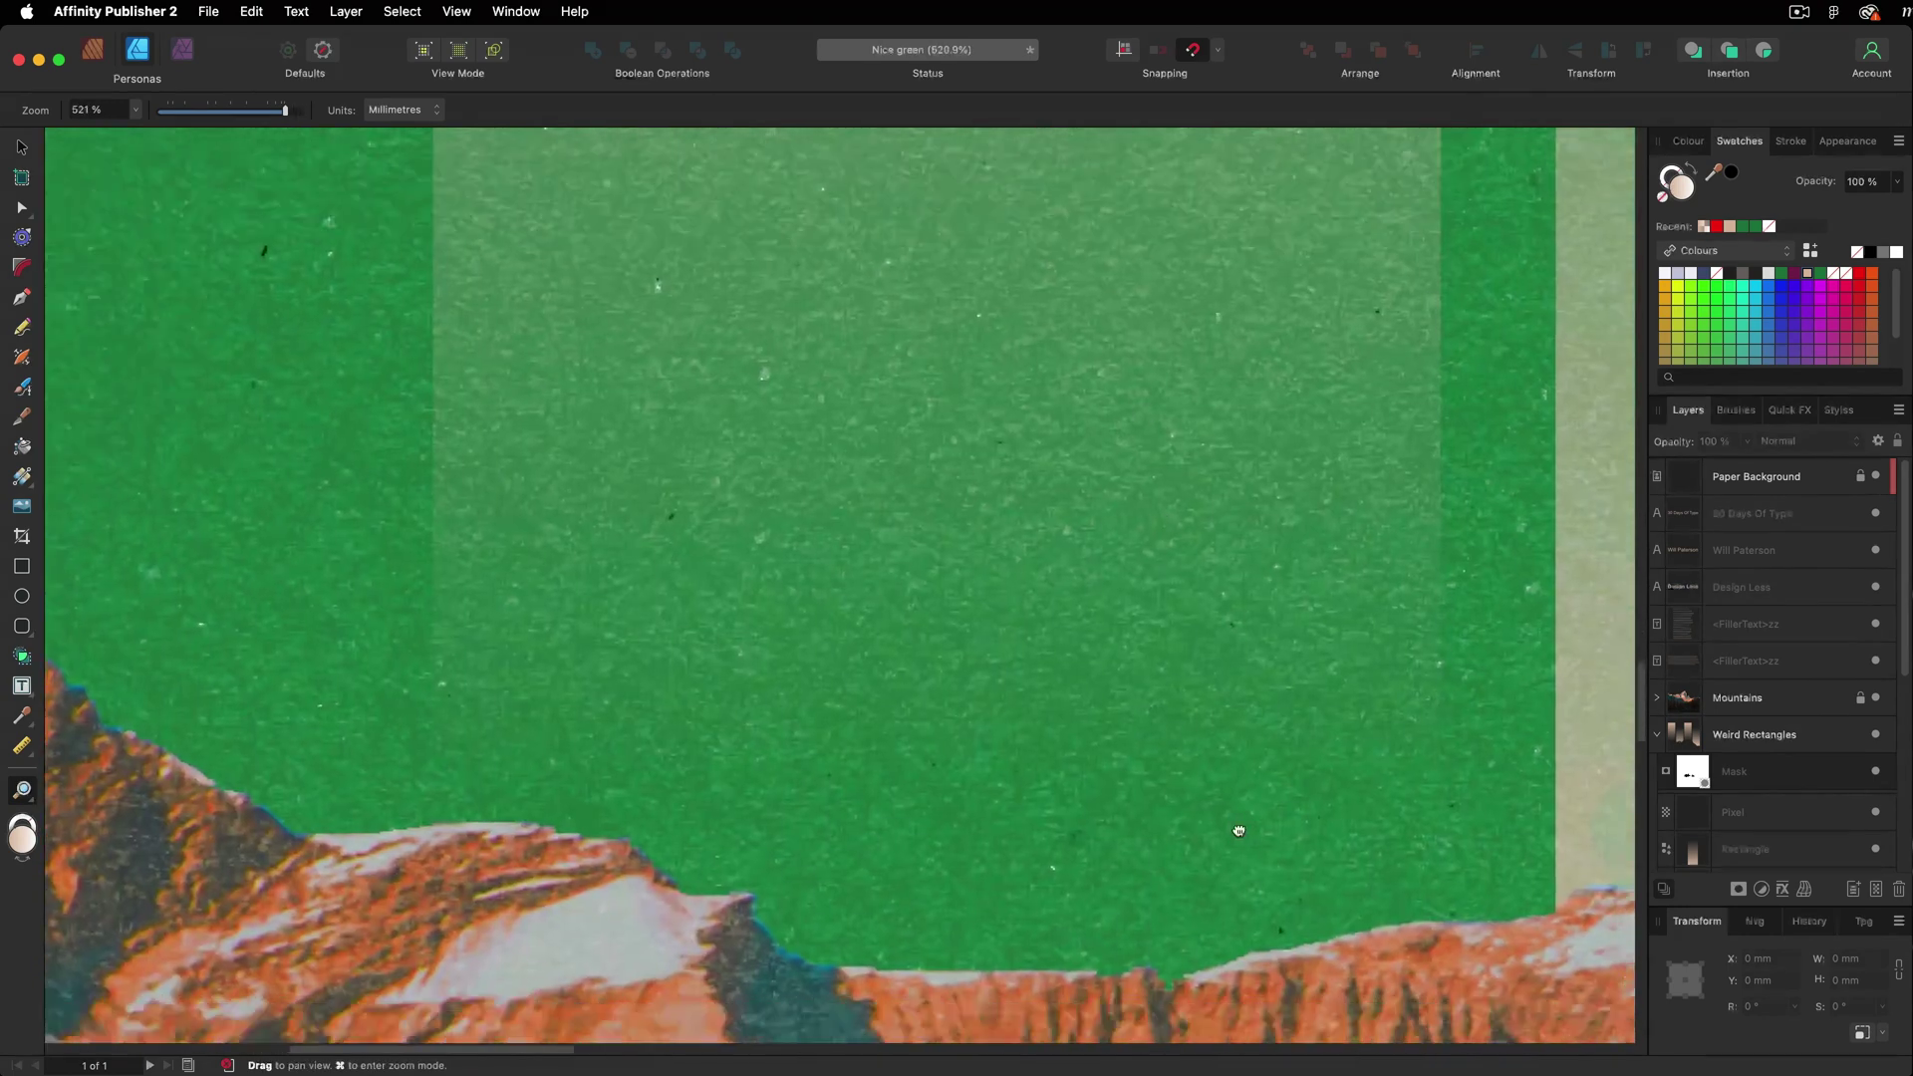
pyautogui.scroll(-5, 1238, 831)
pyautogui.scroll(10, 1109, 607)
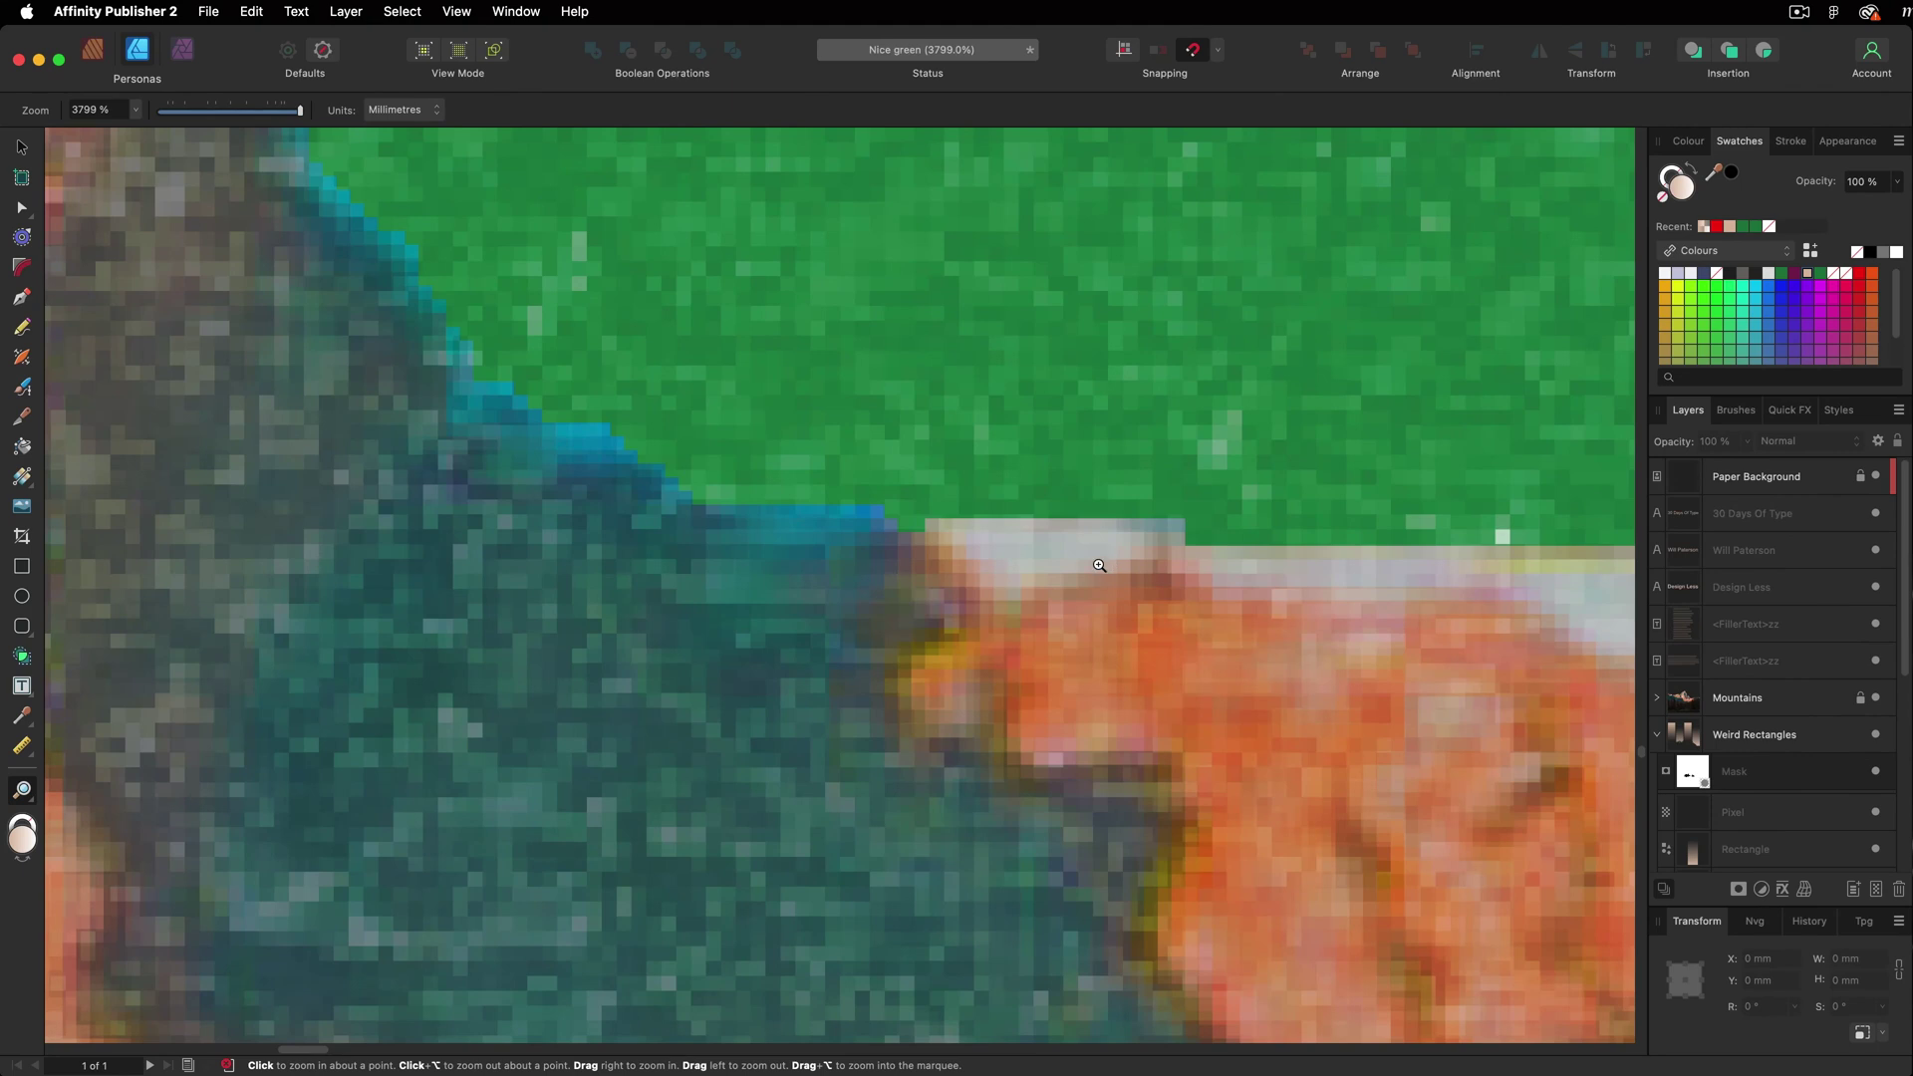
pyautogui.scroll(8, 1098, 565)
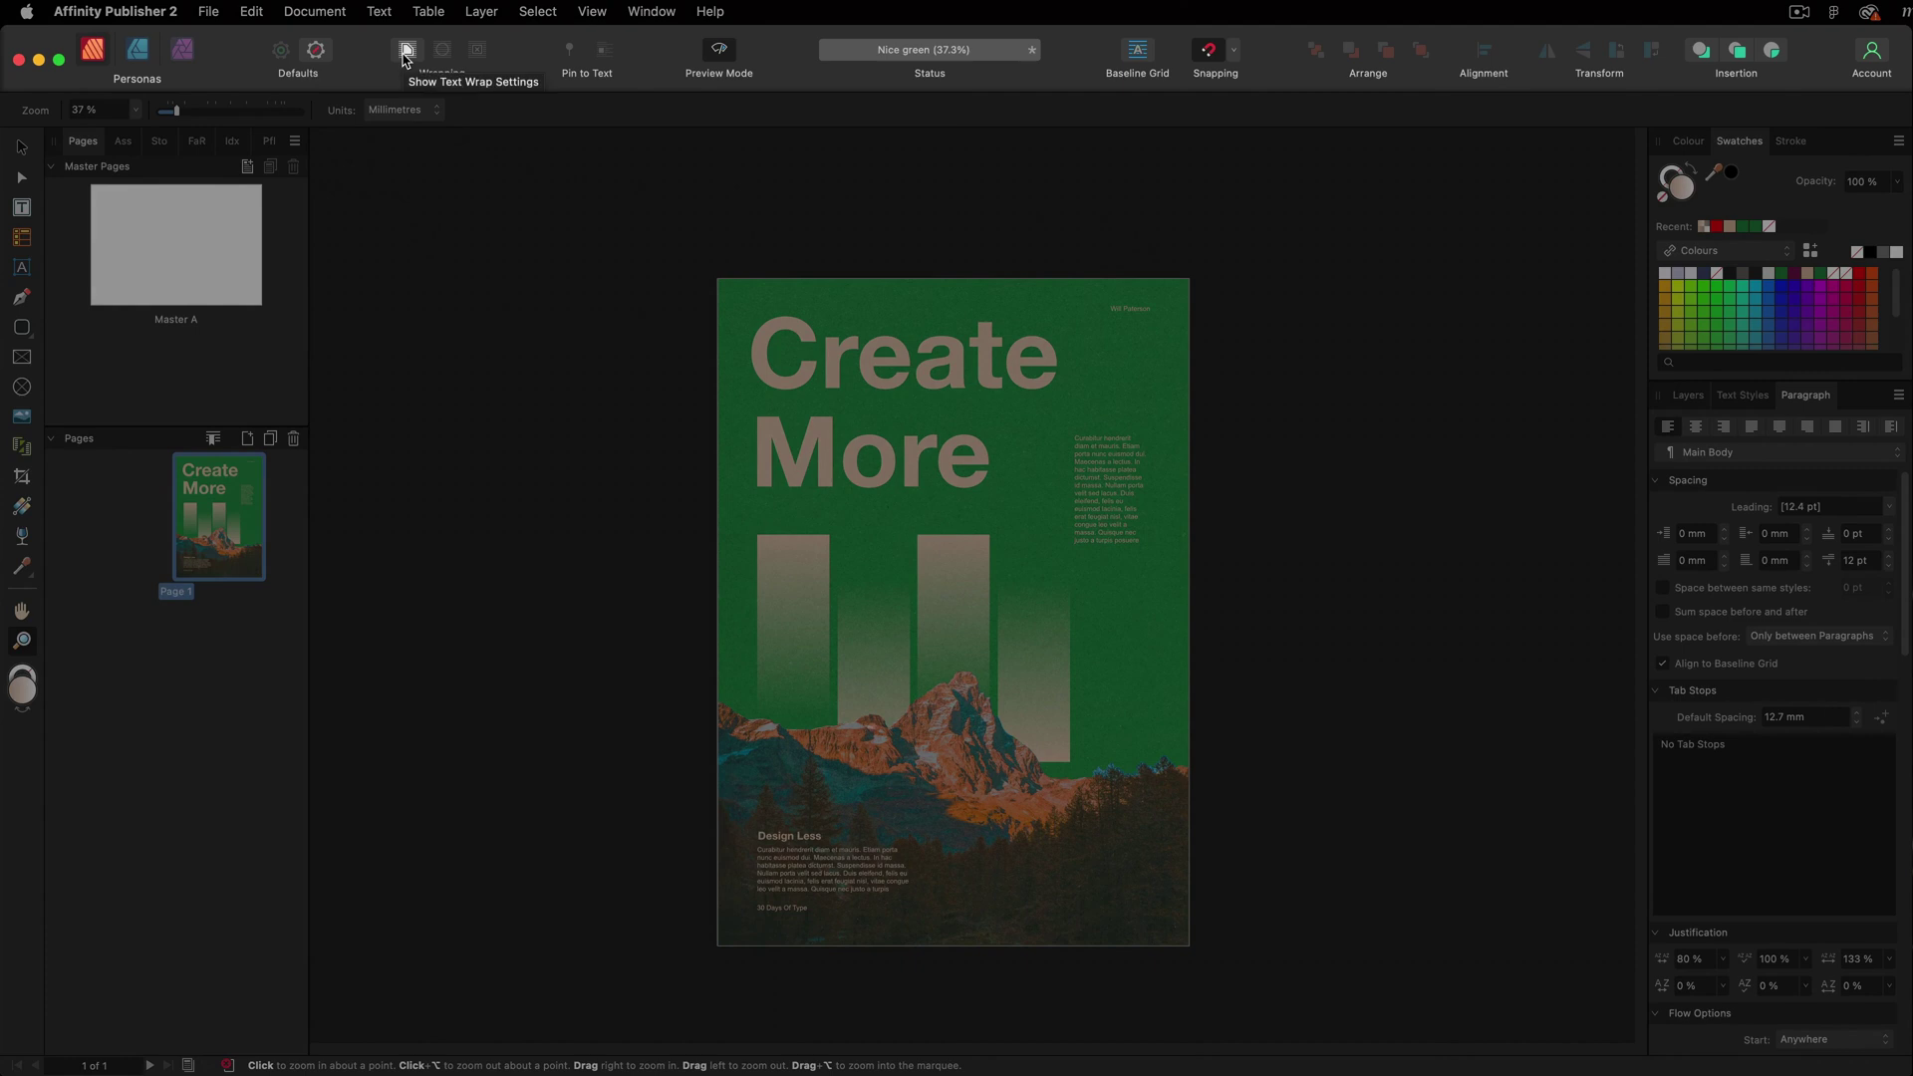
# Turn off Preview Mode and examine the column and row guides over the poster's heading area.
pyautogui.click(715, 52)
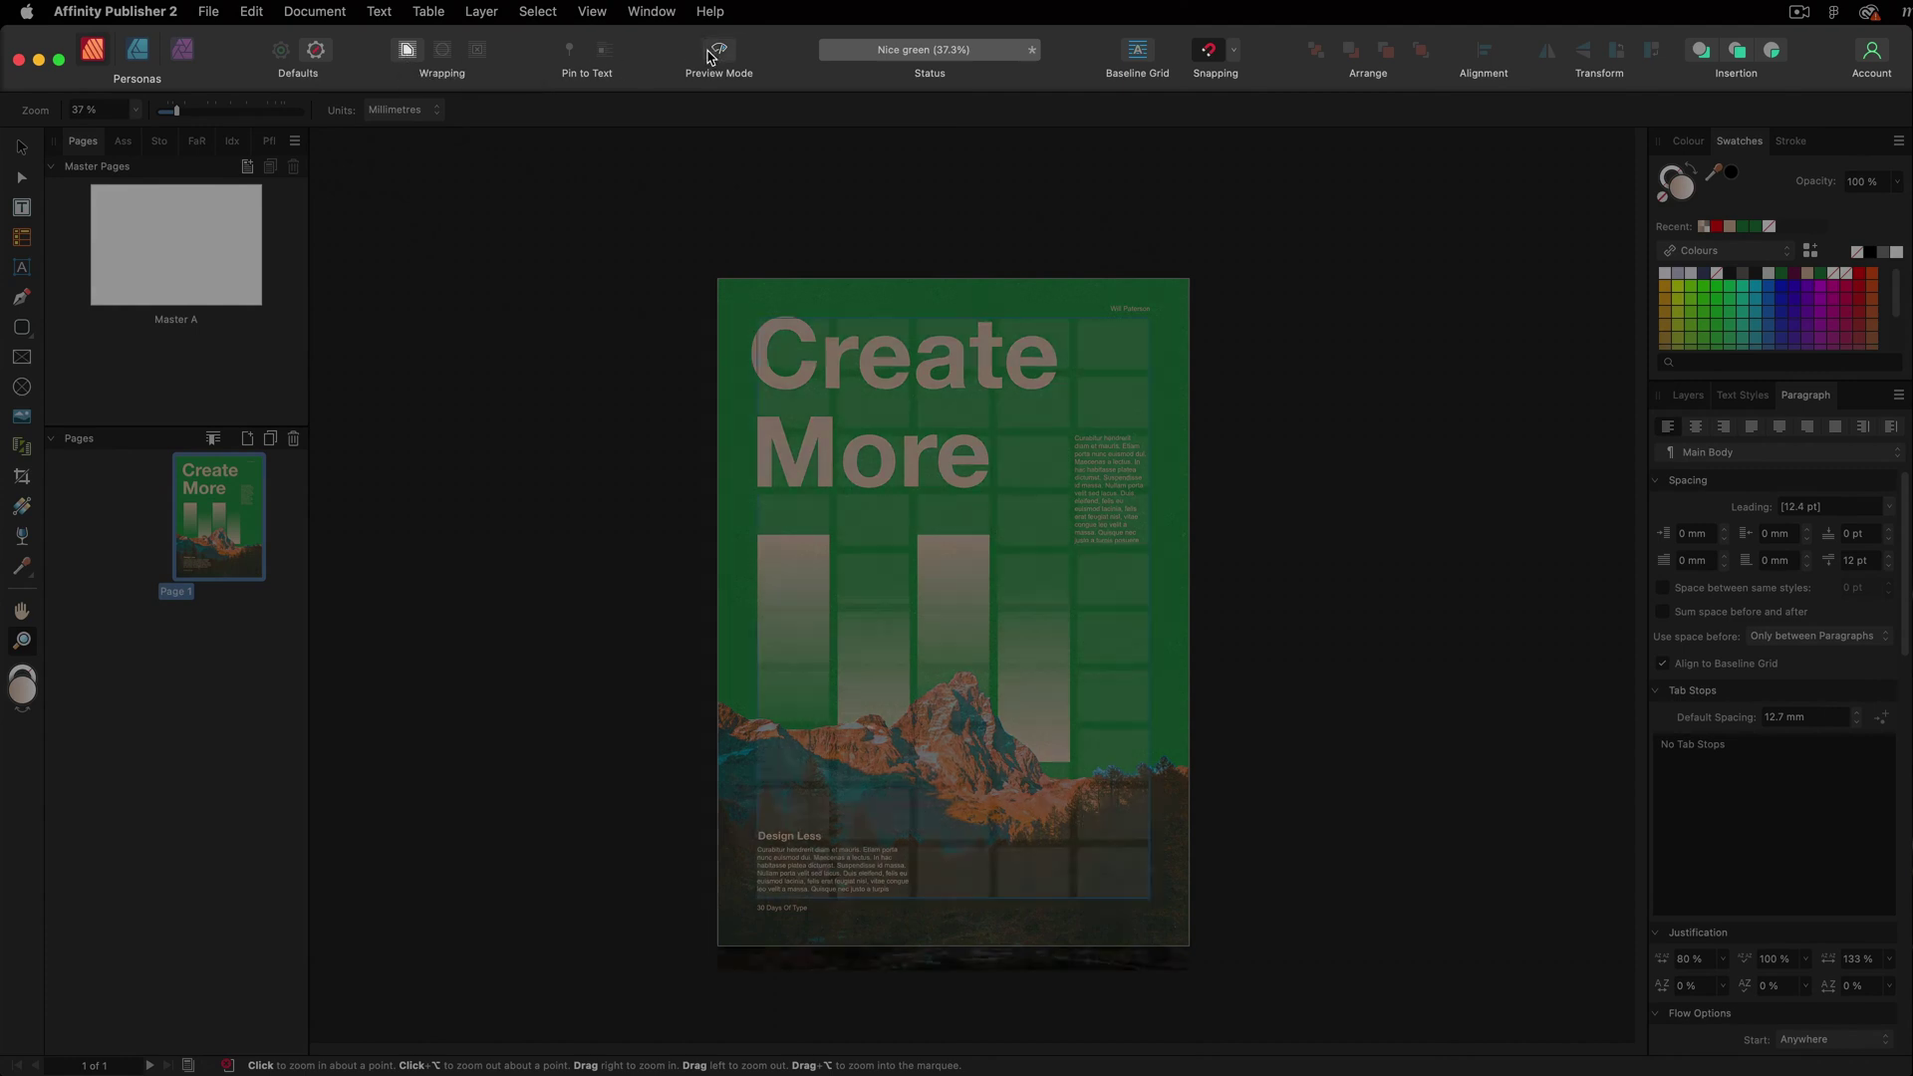
pyautogui.click(716, 52)
pyautogui.click(716, 52)
pyautogui.press('v')
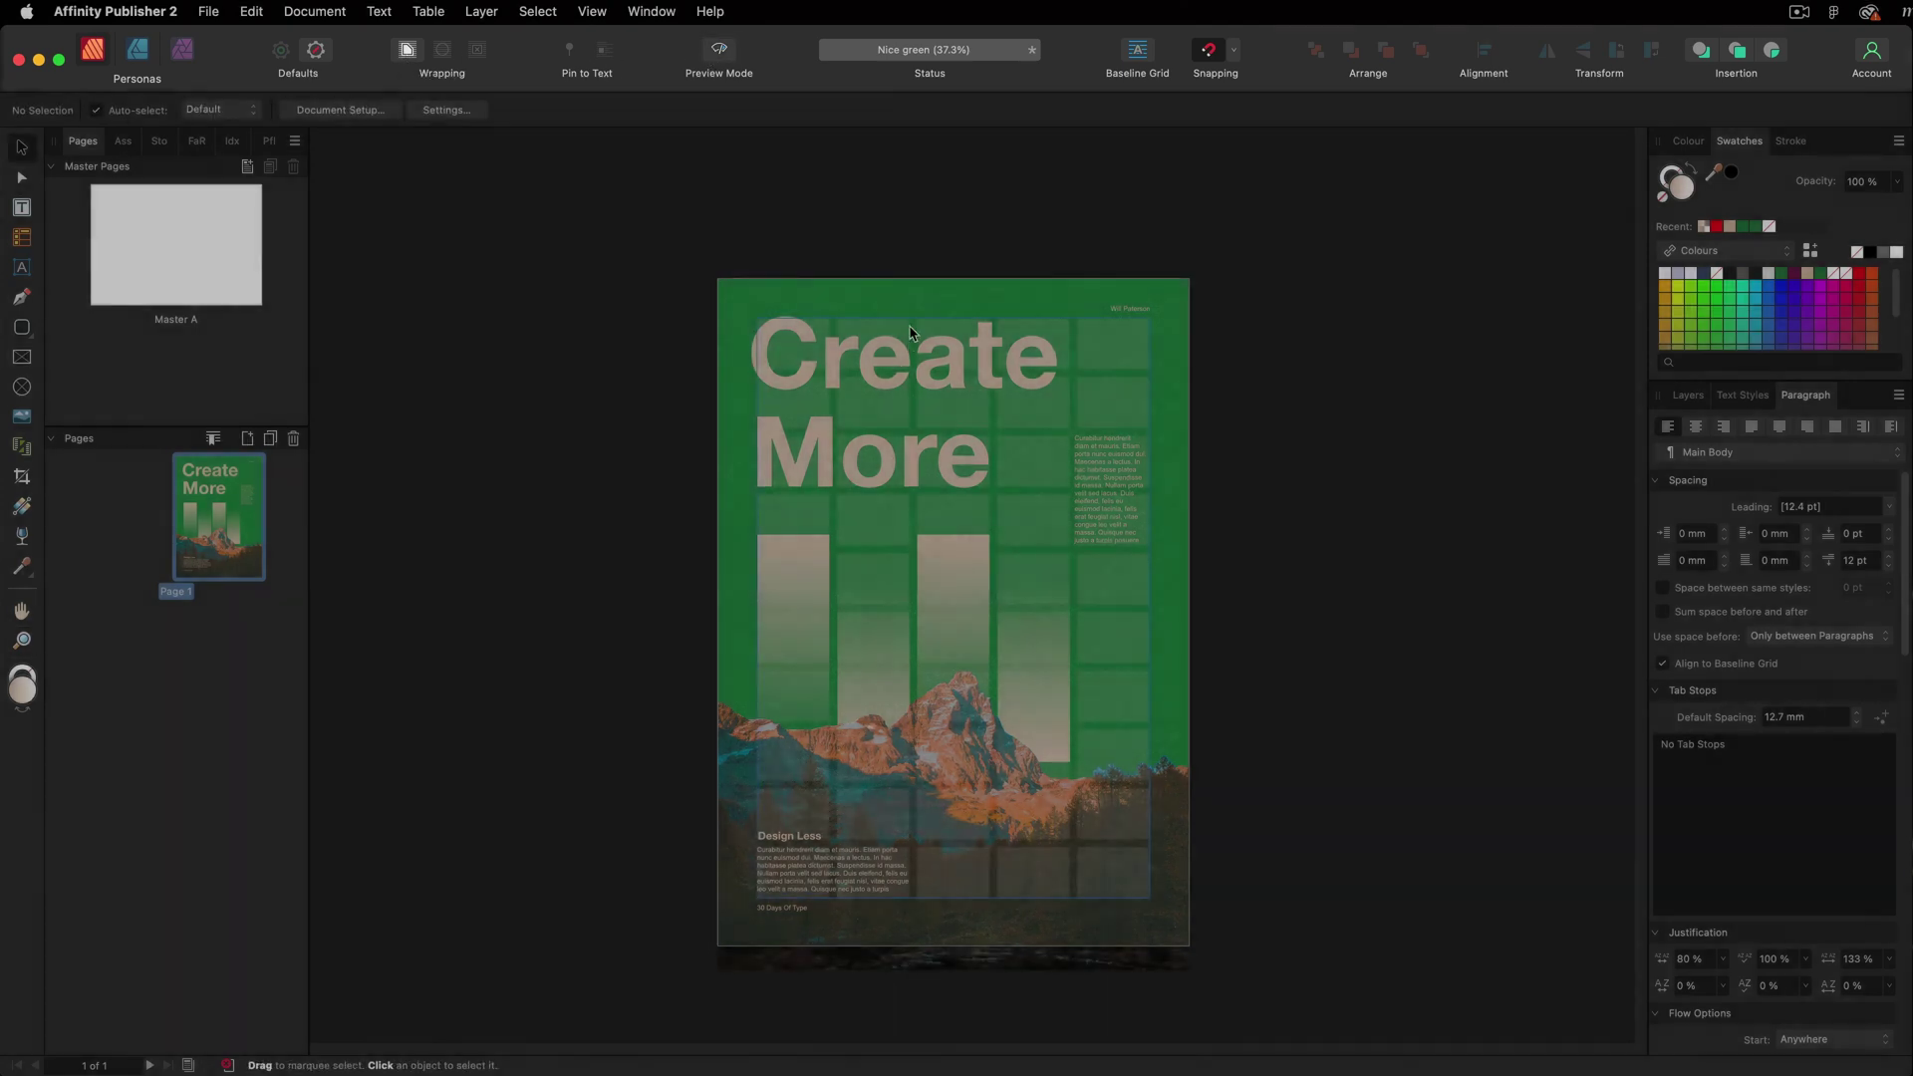
pyautogui.press('z')
pyautogui.moveTo(904, 324); pyautogui.dragTo(628, 326)
pyautogui.moveTo(1154, 444); pyautogui.dragTo(862, 367)
pyautogui.press('v')
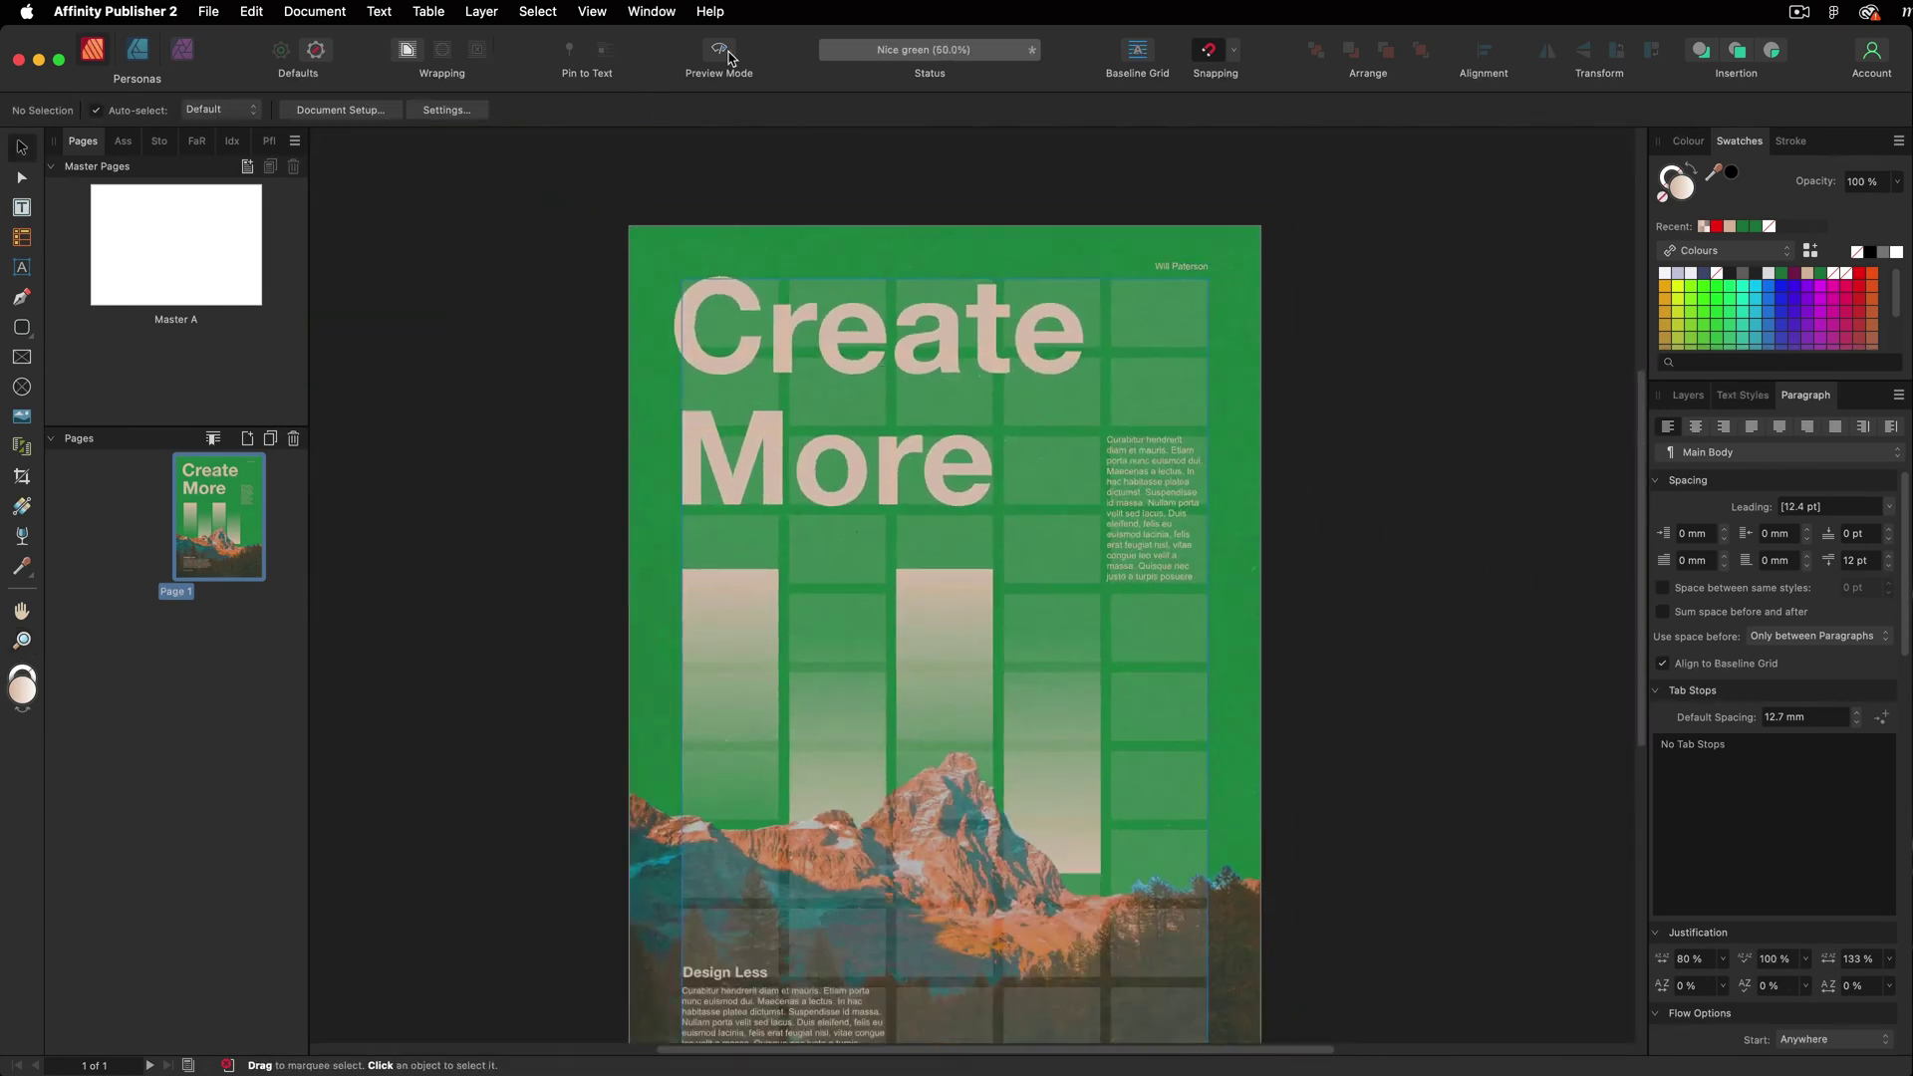
# Set the poster's column guides to 8 columns in the guide settings and close them.
pyautogui.click(592, 11)
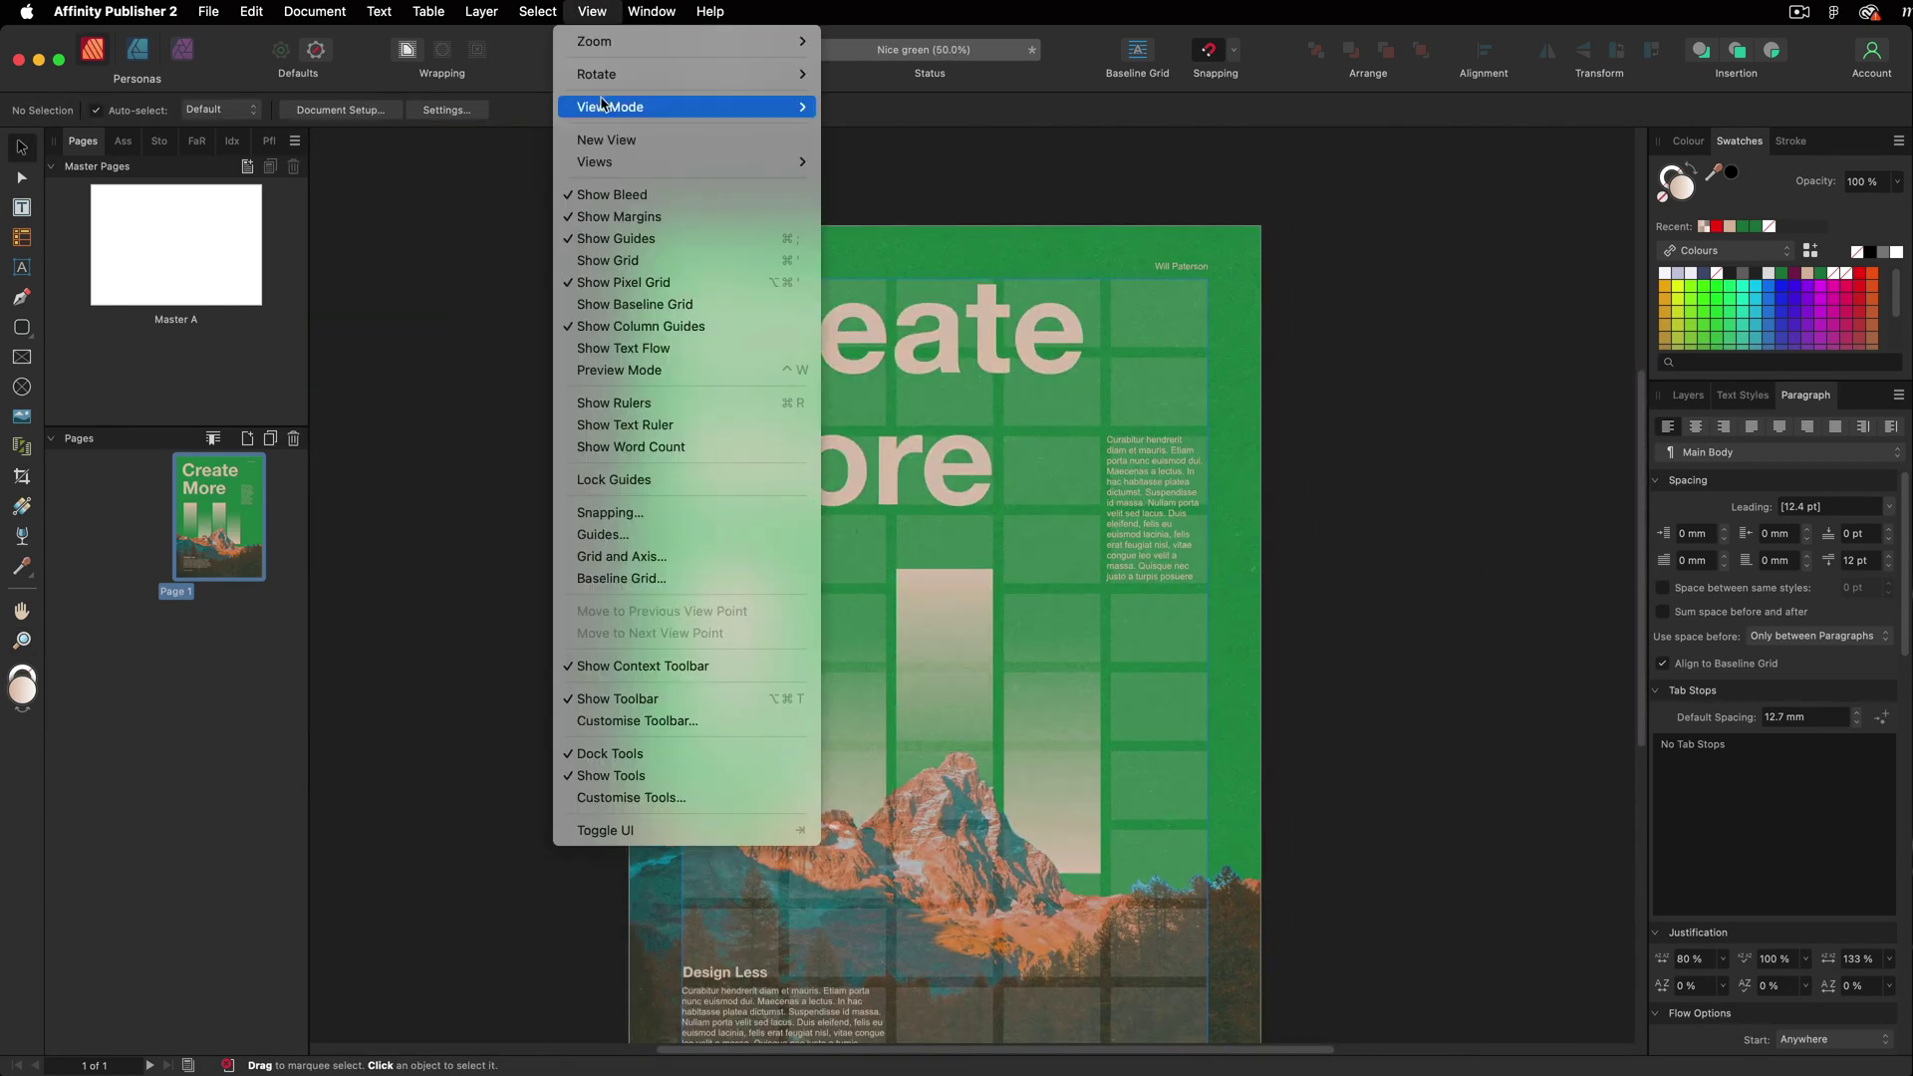
pyautogui.click(628, 534)
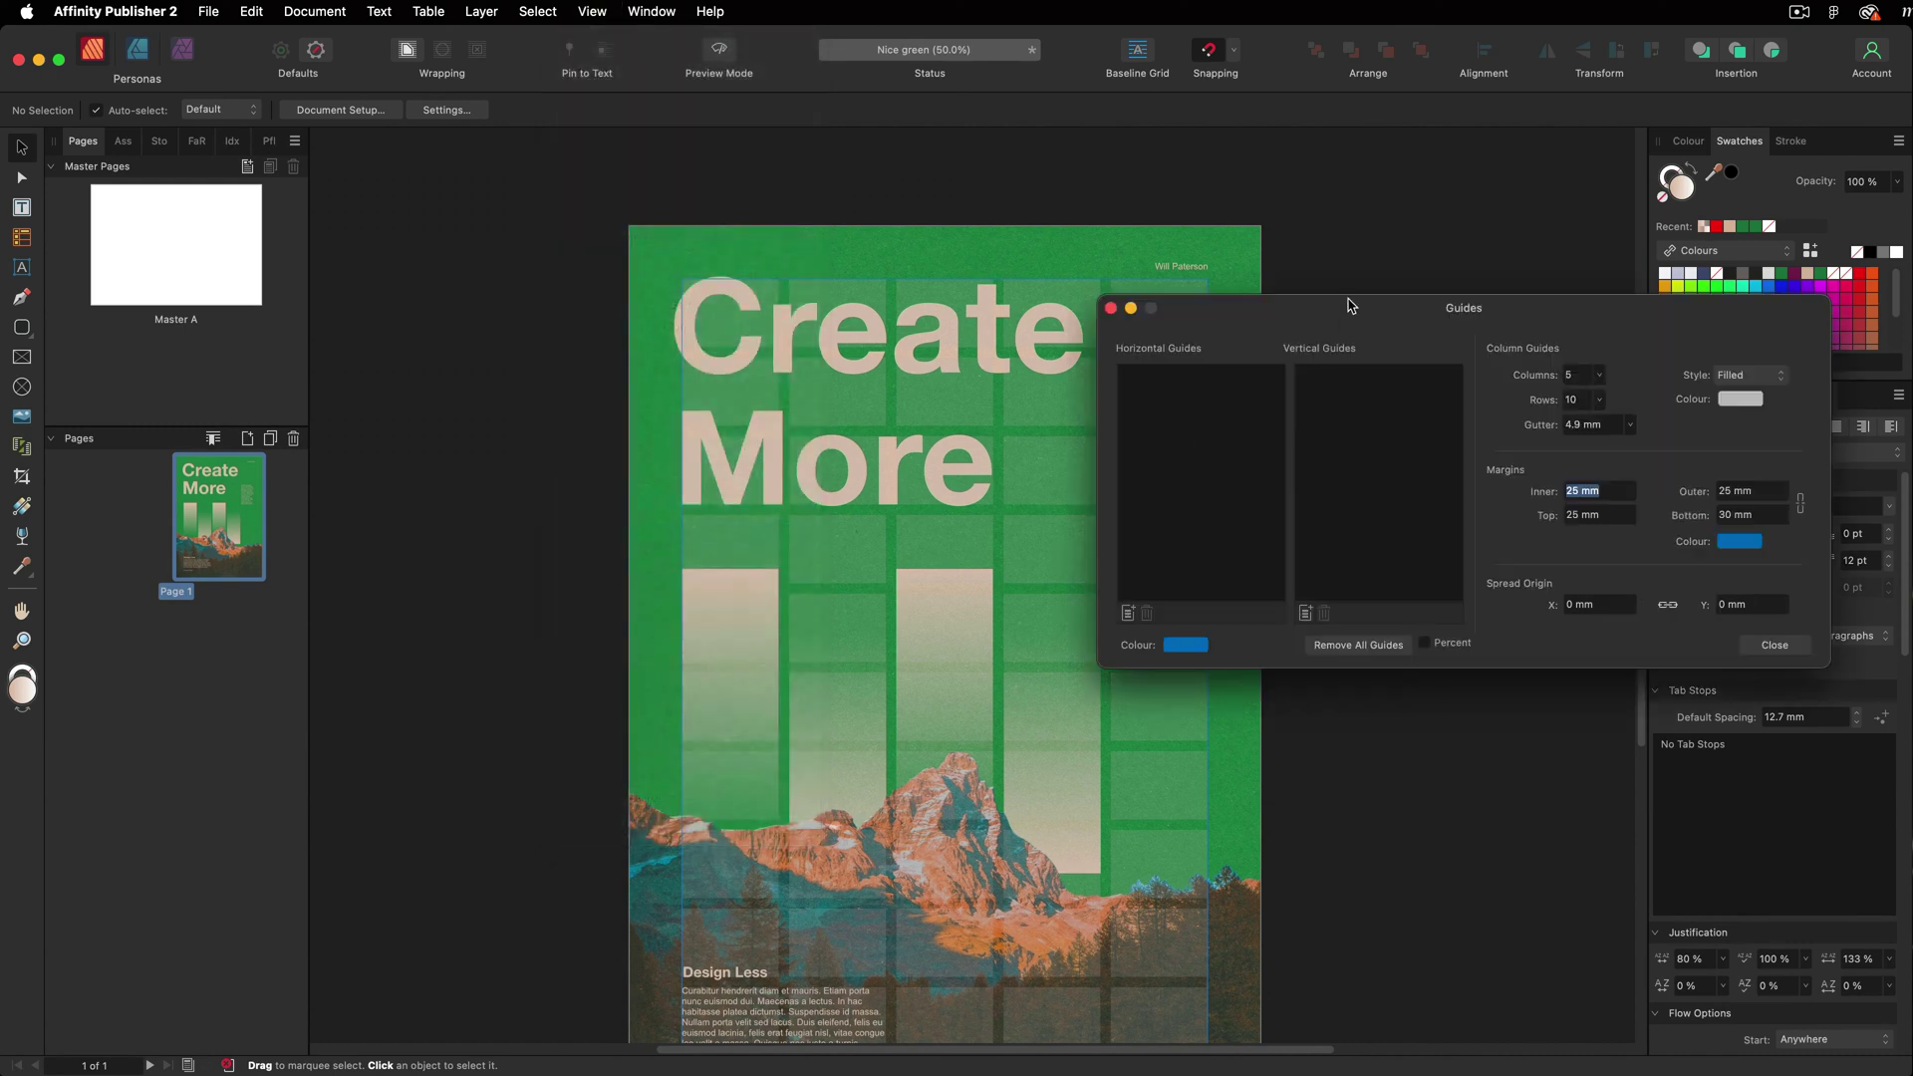
pyautogui.moveTo(1348, 305); pyautogui.dragTo(1229, 286)
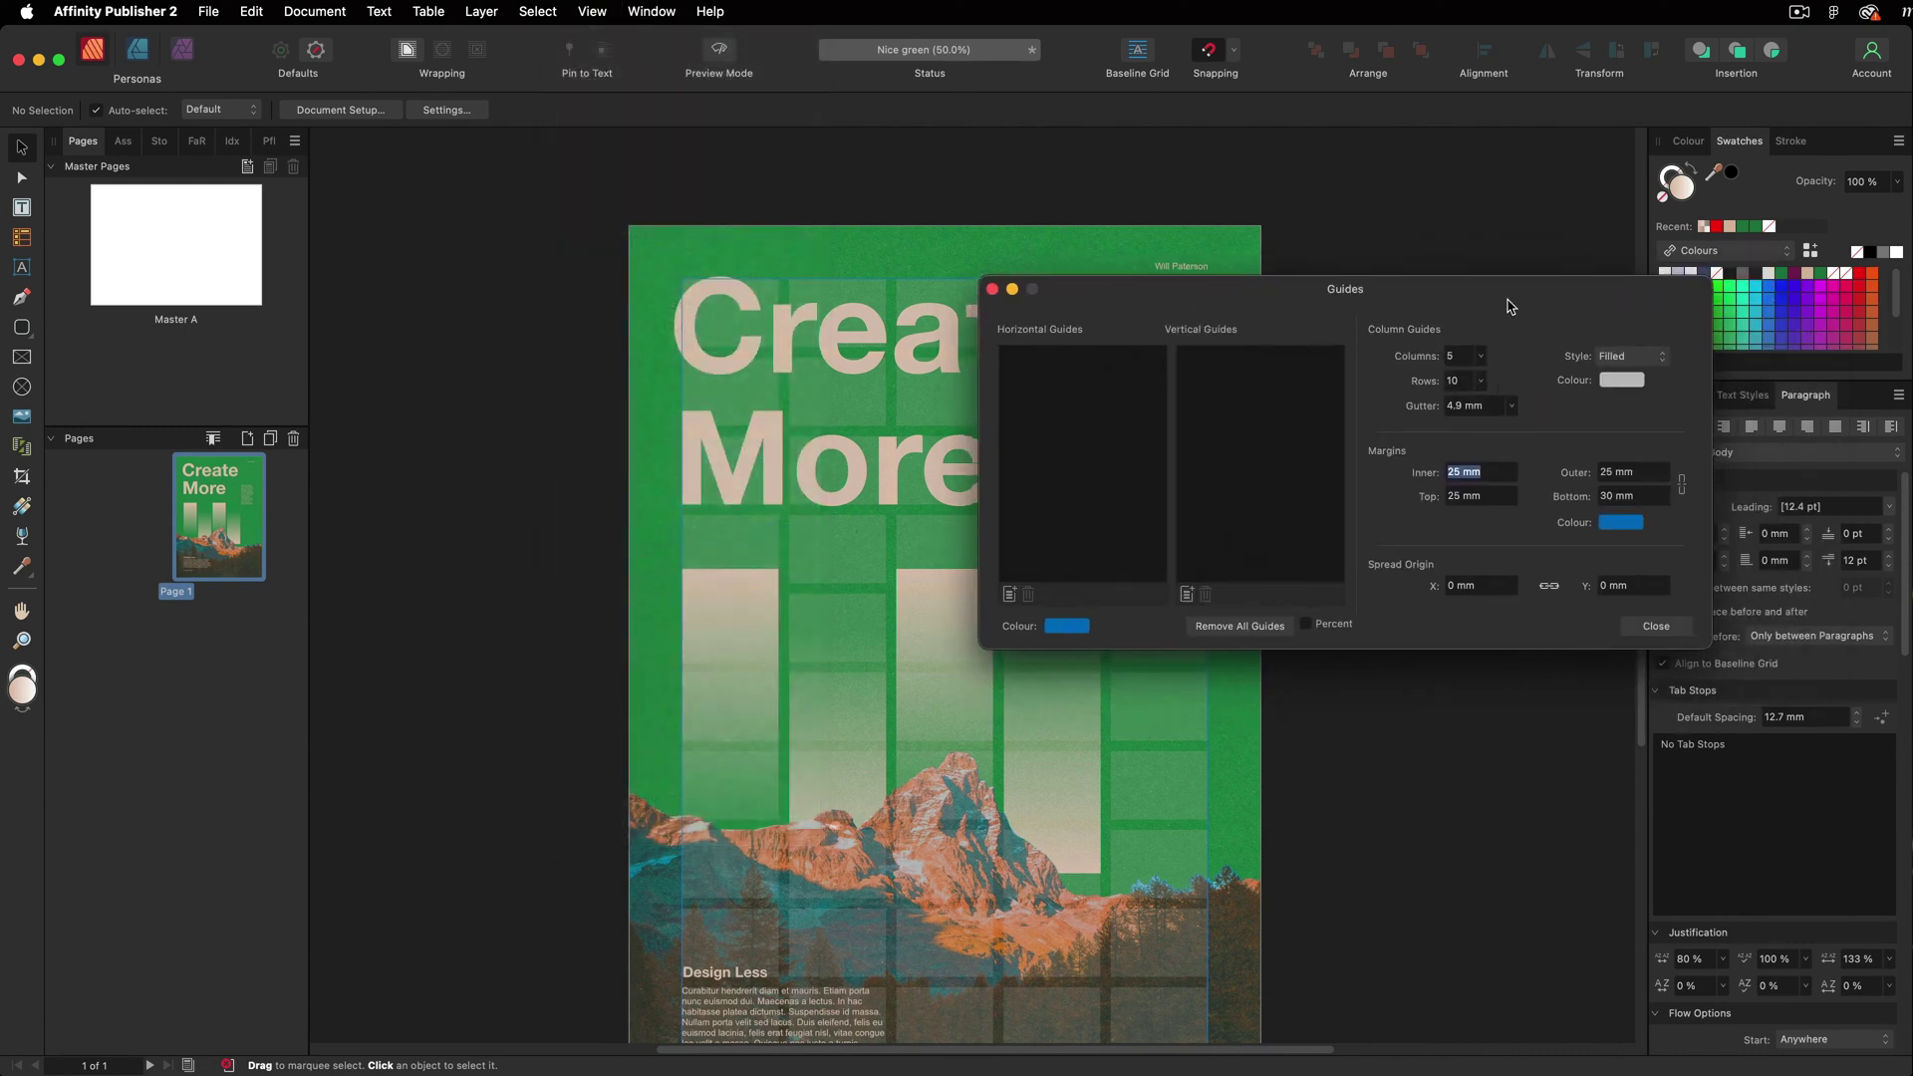
pyautogui.moveTo(1508, 303); pyautogui.dragTo(1565, 221)
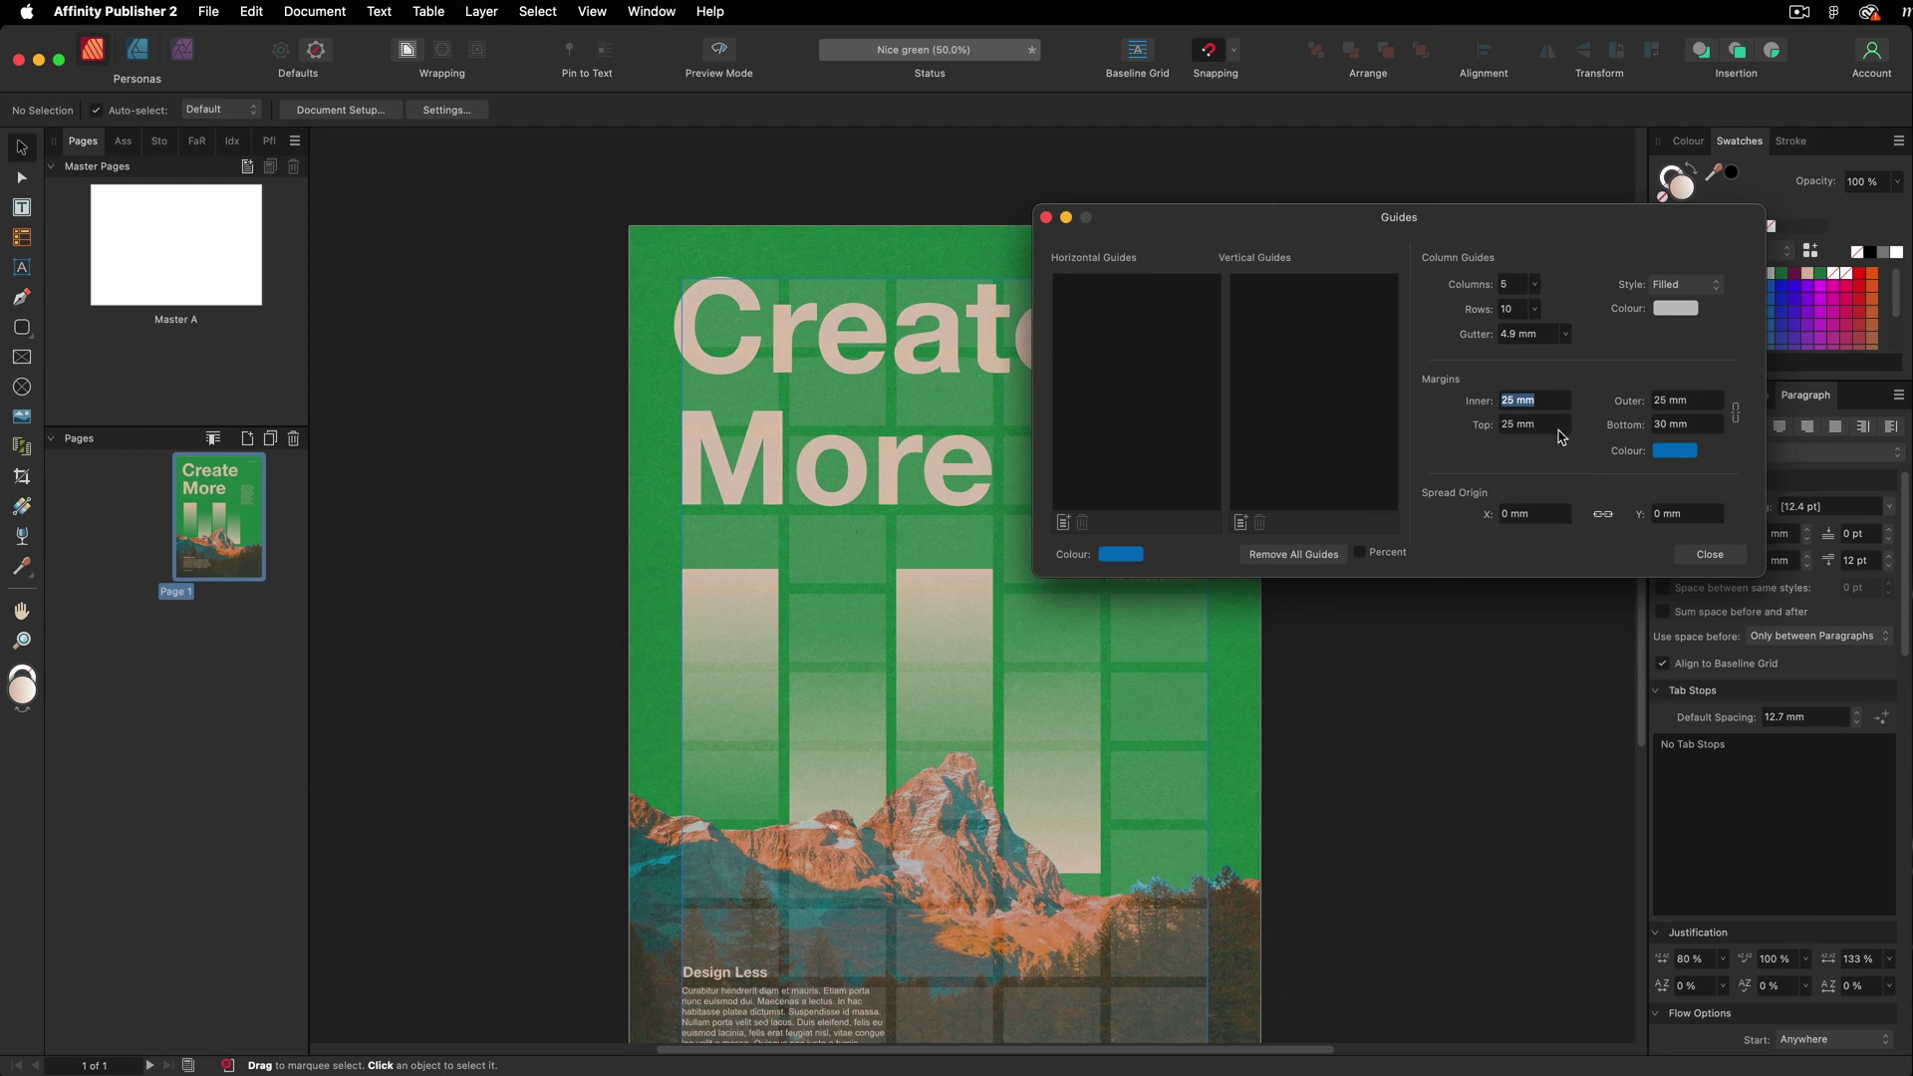
pyautogui.click(1535, 285)
pyautogui.moveTo(1539, 308)
pyautogui.mouseDown()
pyautogui.moveTo(1554, 313)
pyautogui.moveTo(1520, 312)
pyautogui.moveTo(1547, 311)
pyautogui.mouseUp()
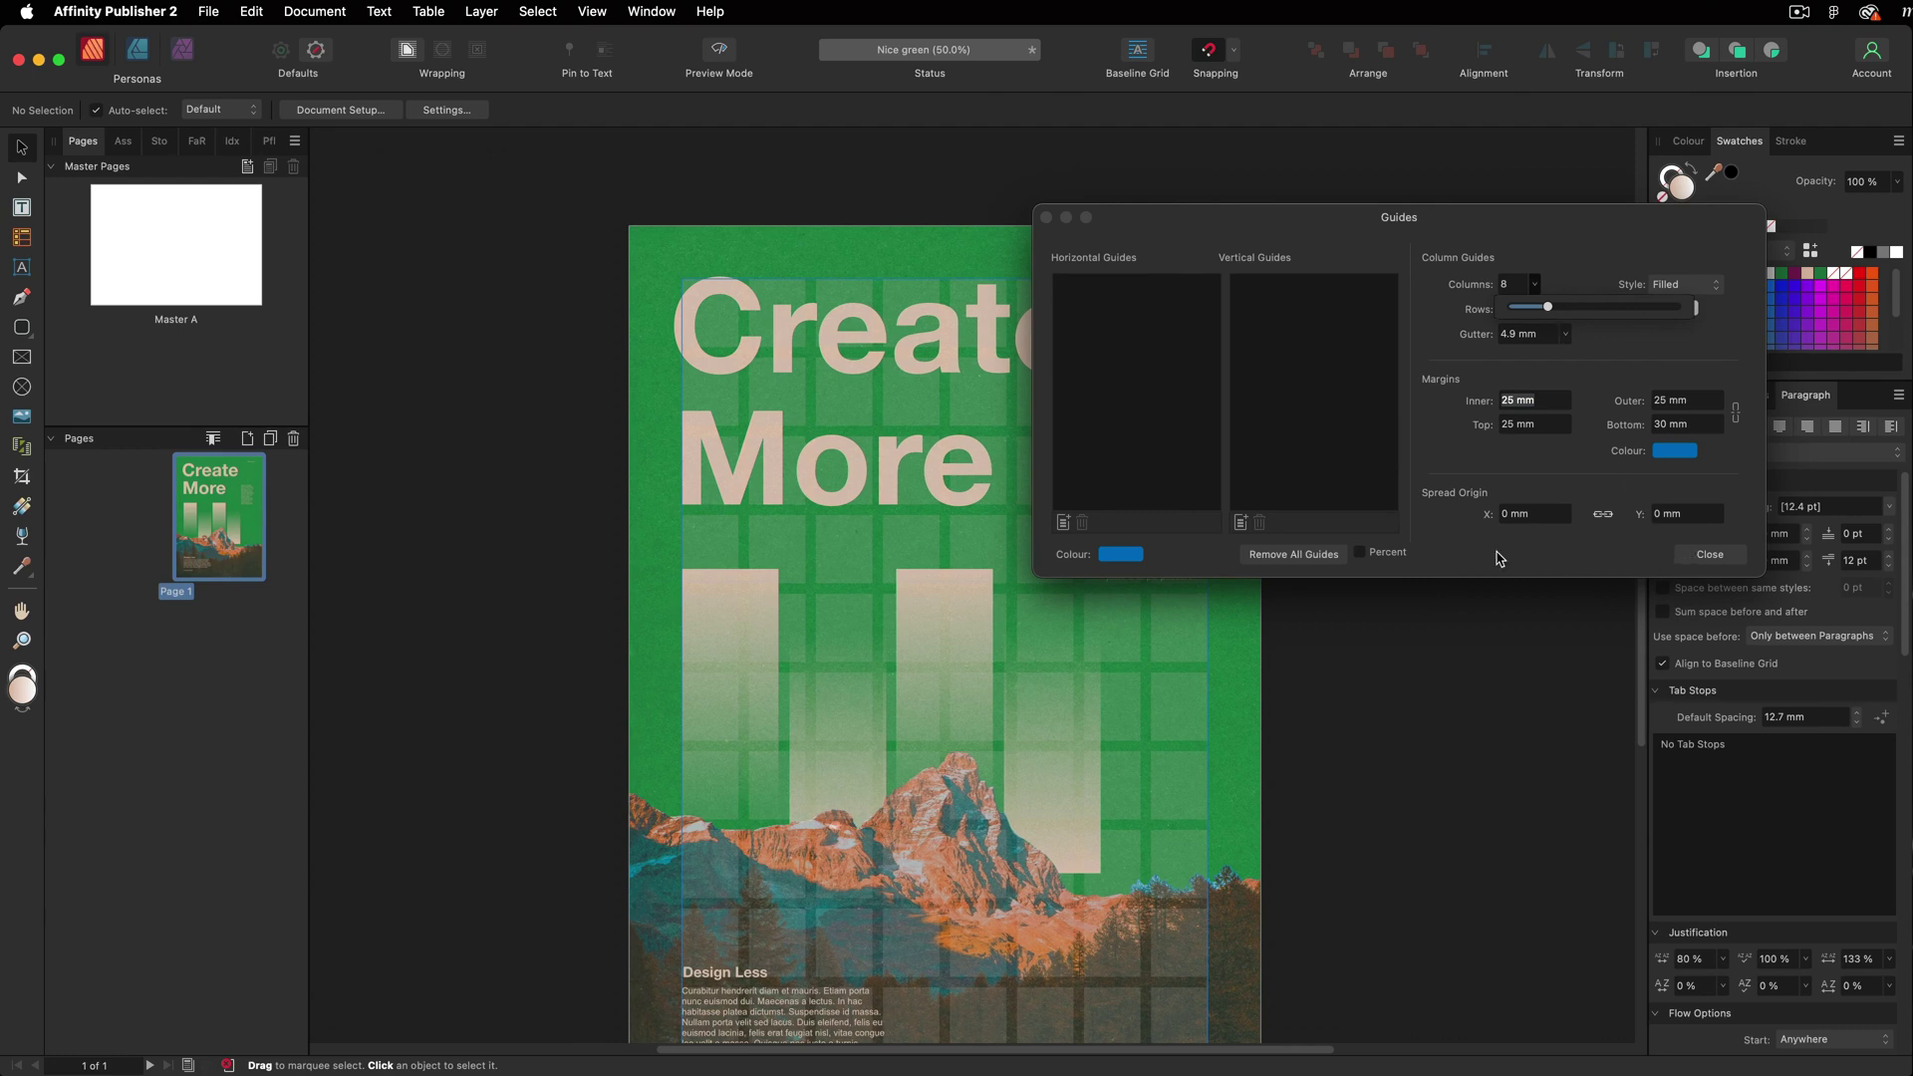
pyautogui.click(1560, 553)
pyautogui.click(1707, 554)
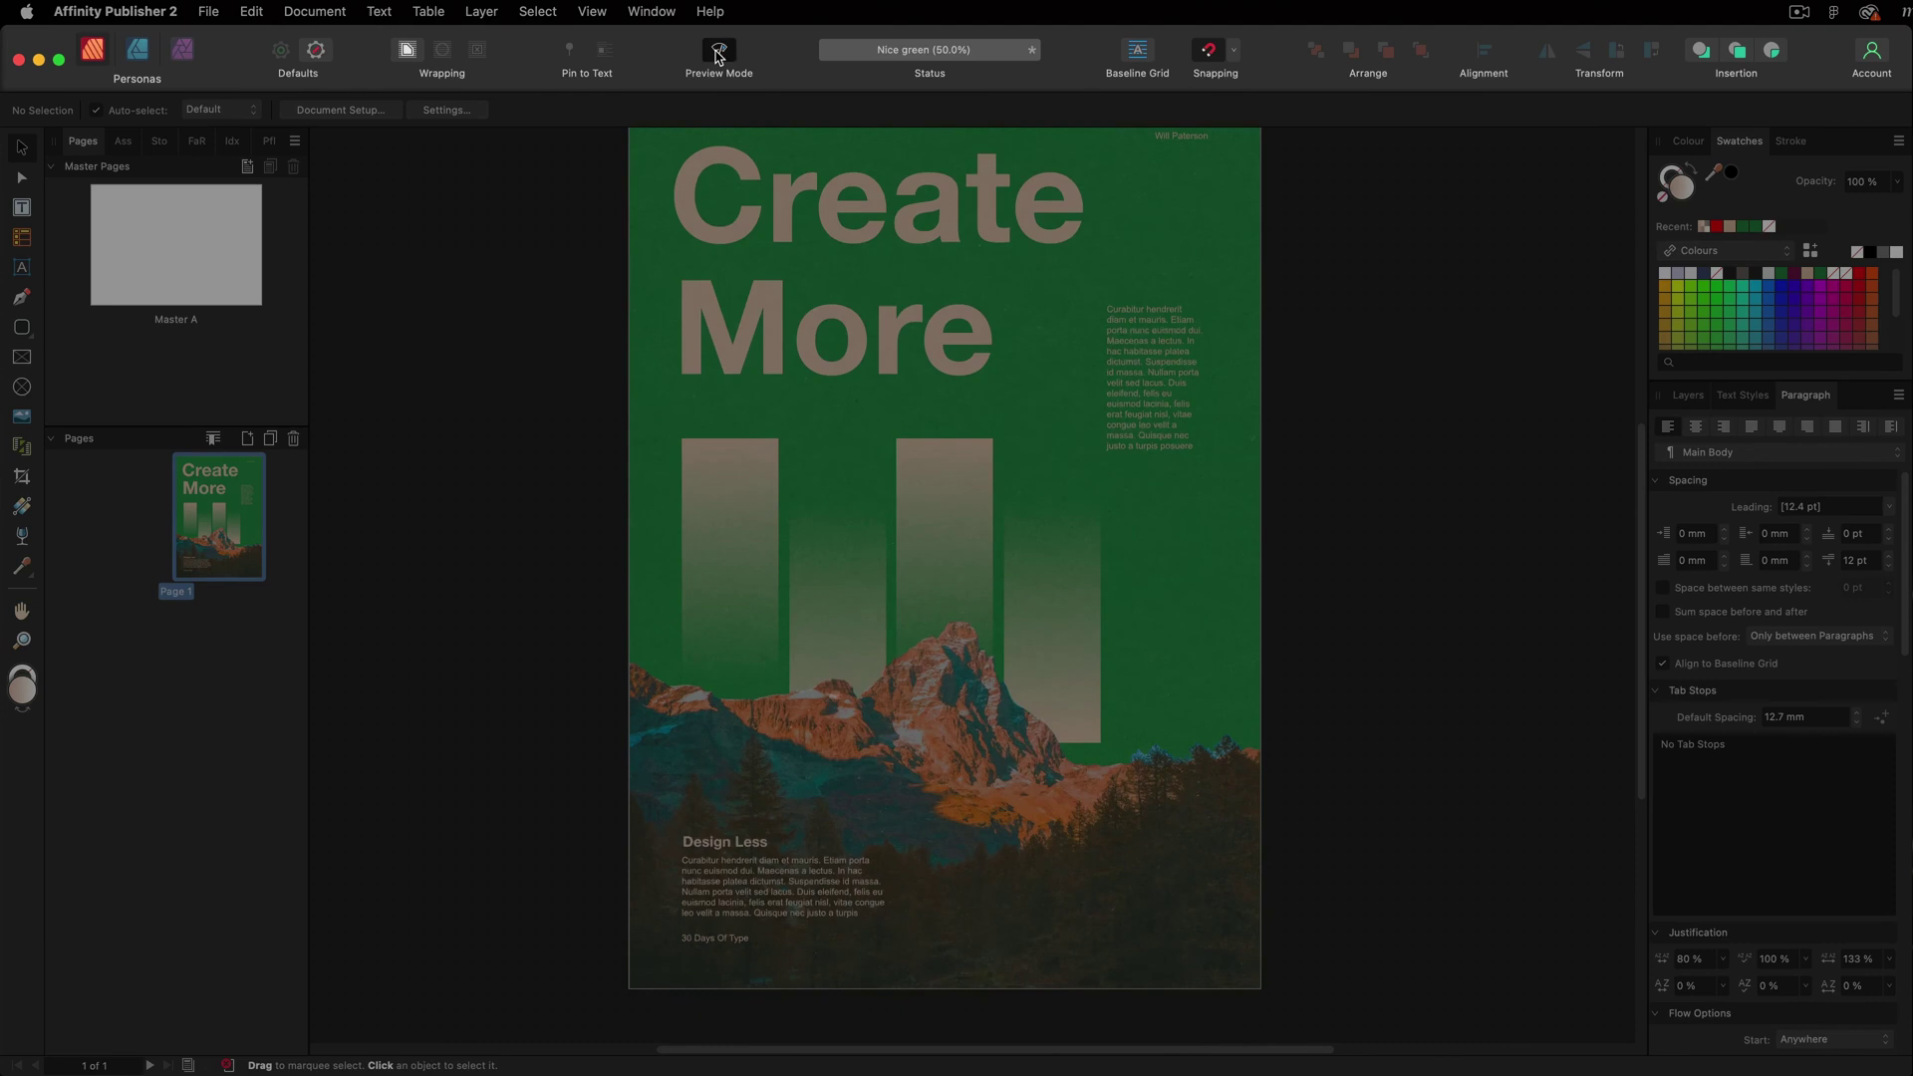
# Open the document's Baseline Grid settings and move the dialog off the poster.
pyautogui.click(1139, 57)
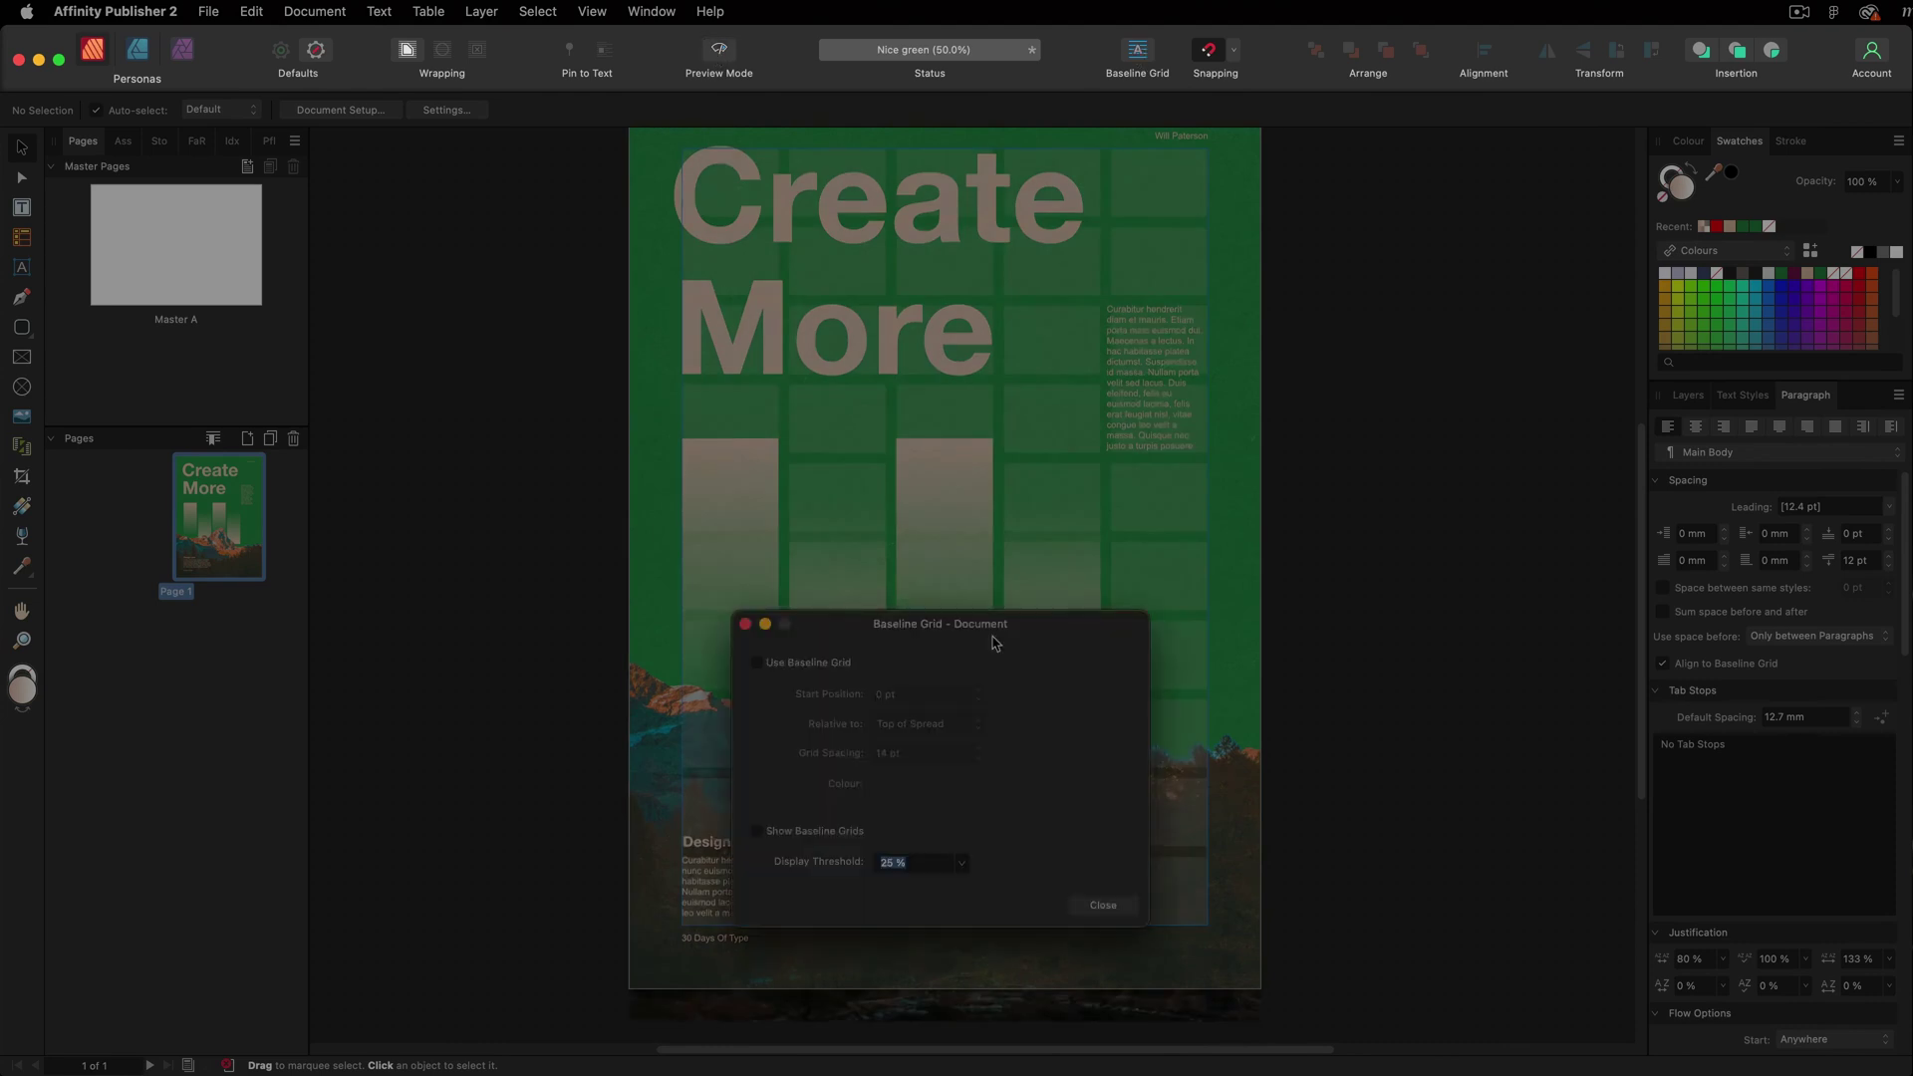
pyautogui.moveTo(985, 625); pyautogui.dragTo(1450, 333)
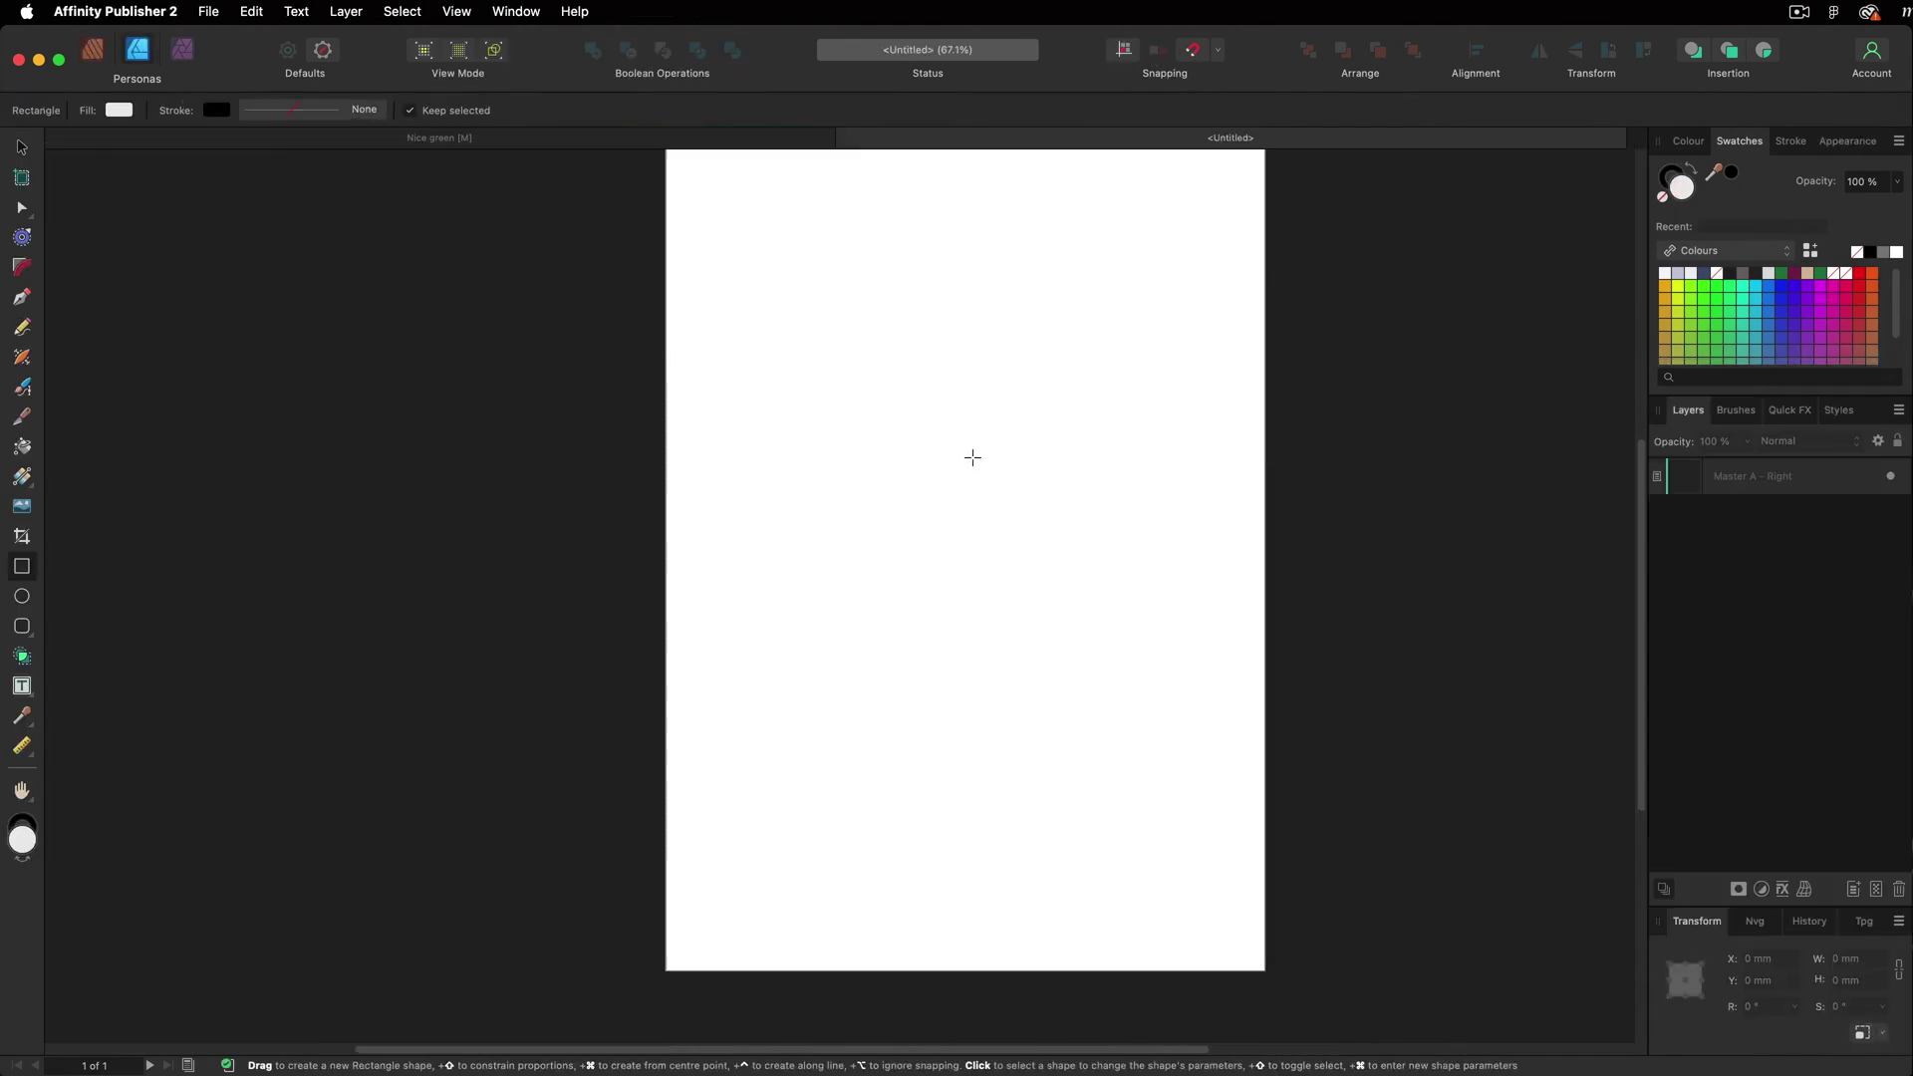
# Draw a rectangle about 62 by 33 mm in the upper half of the blank page and fill it dark green.
pyautogui.moveTo(894, 377)
pyautogui.mouseDown()
pyautogui.moveTo(1076, 457)
pyautogui.moveTo(999, 445)
pyautogui.mouseUp()
pyautogui.press('v')
pyautogui.click(1157, 438)
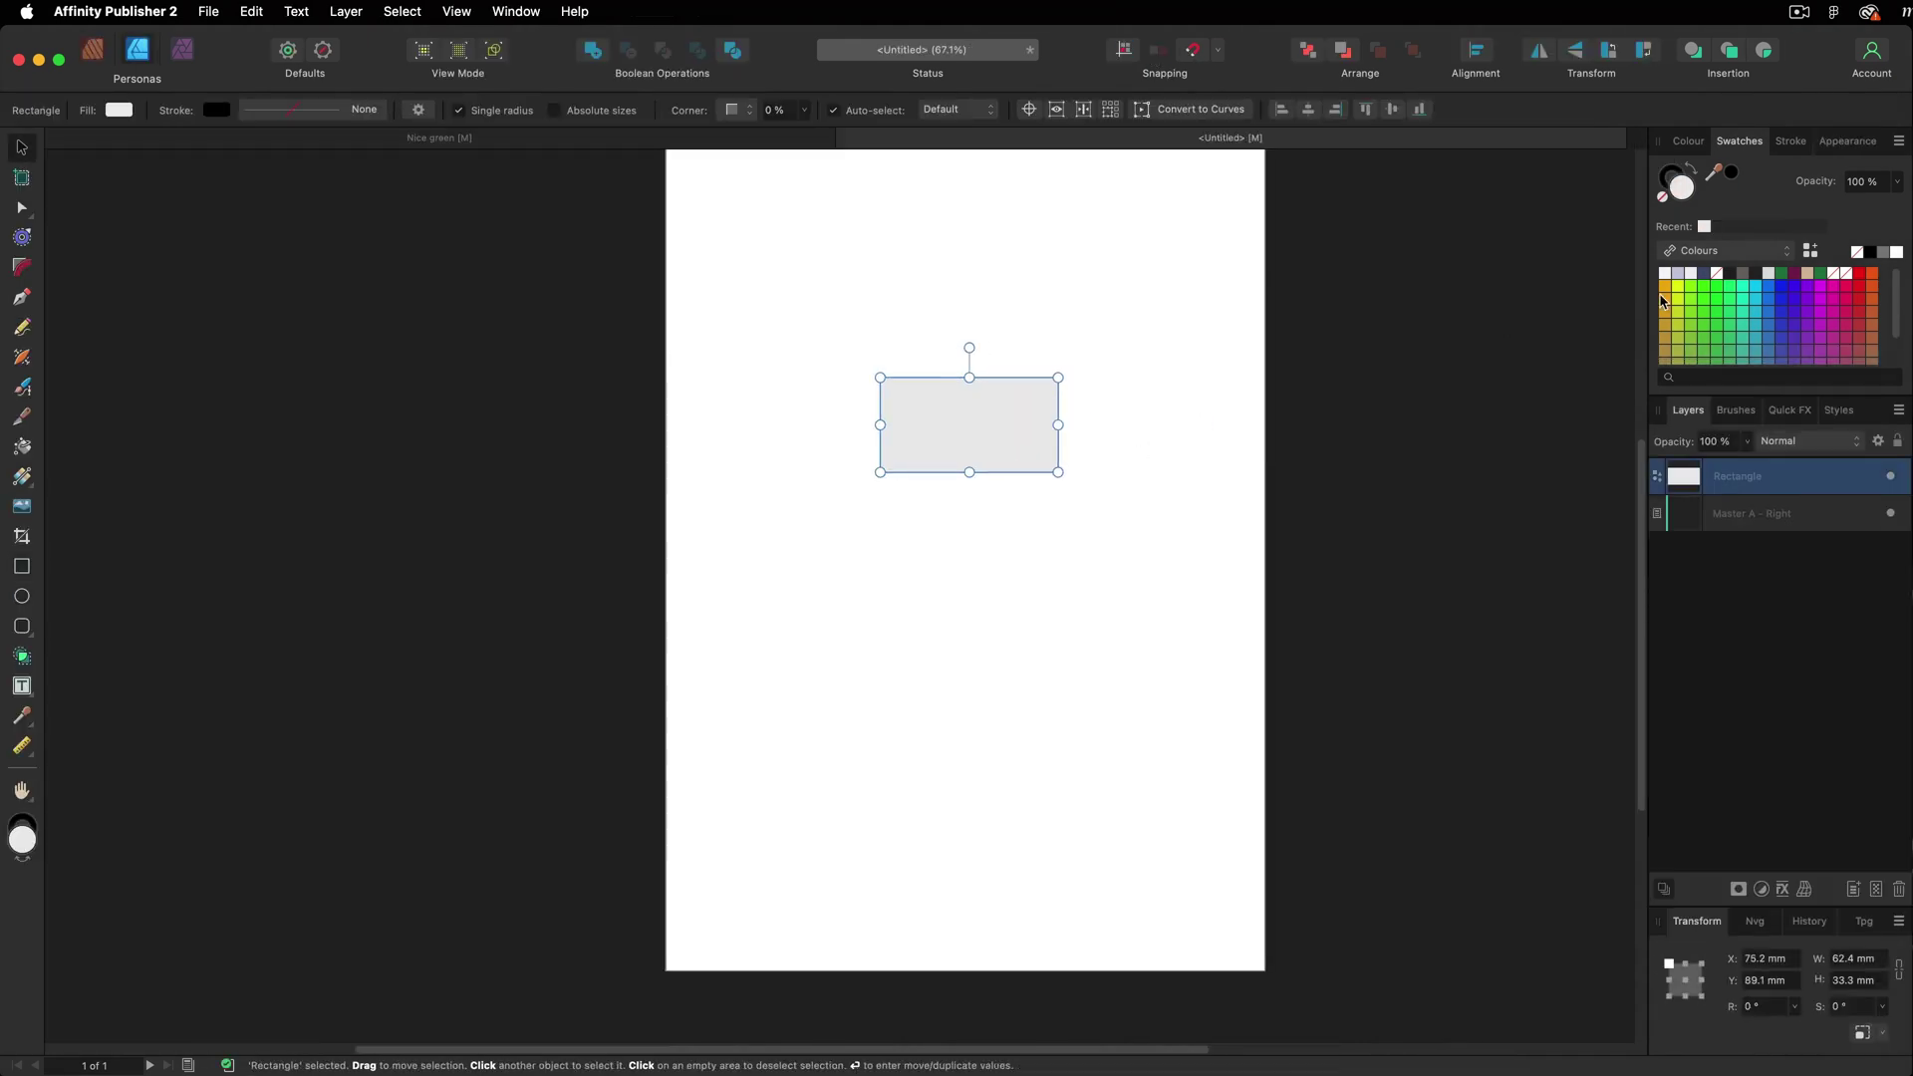
pyautogui.click(1806, 273)
pyautogui.click(1781, 273)
pyautogui.click(1156, 399)
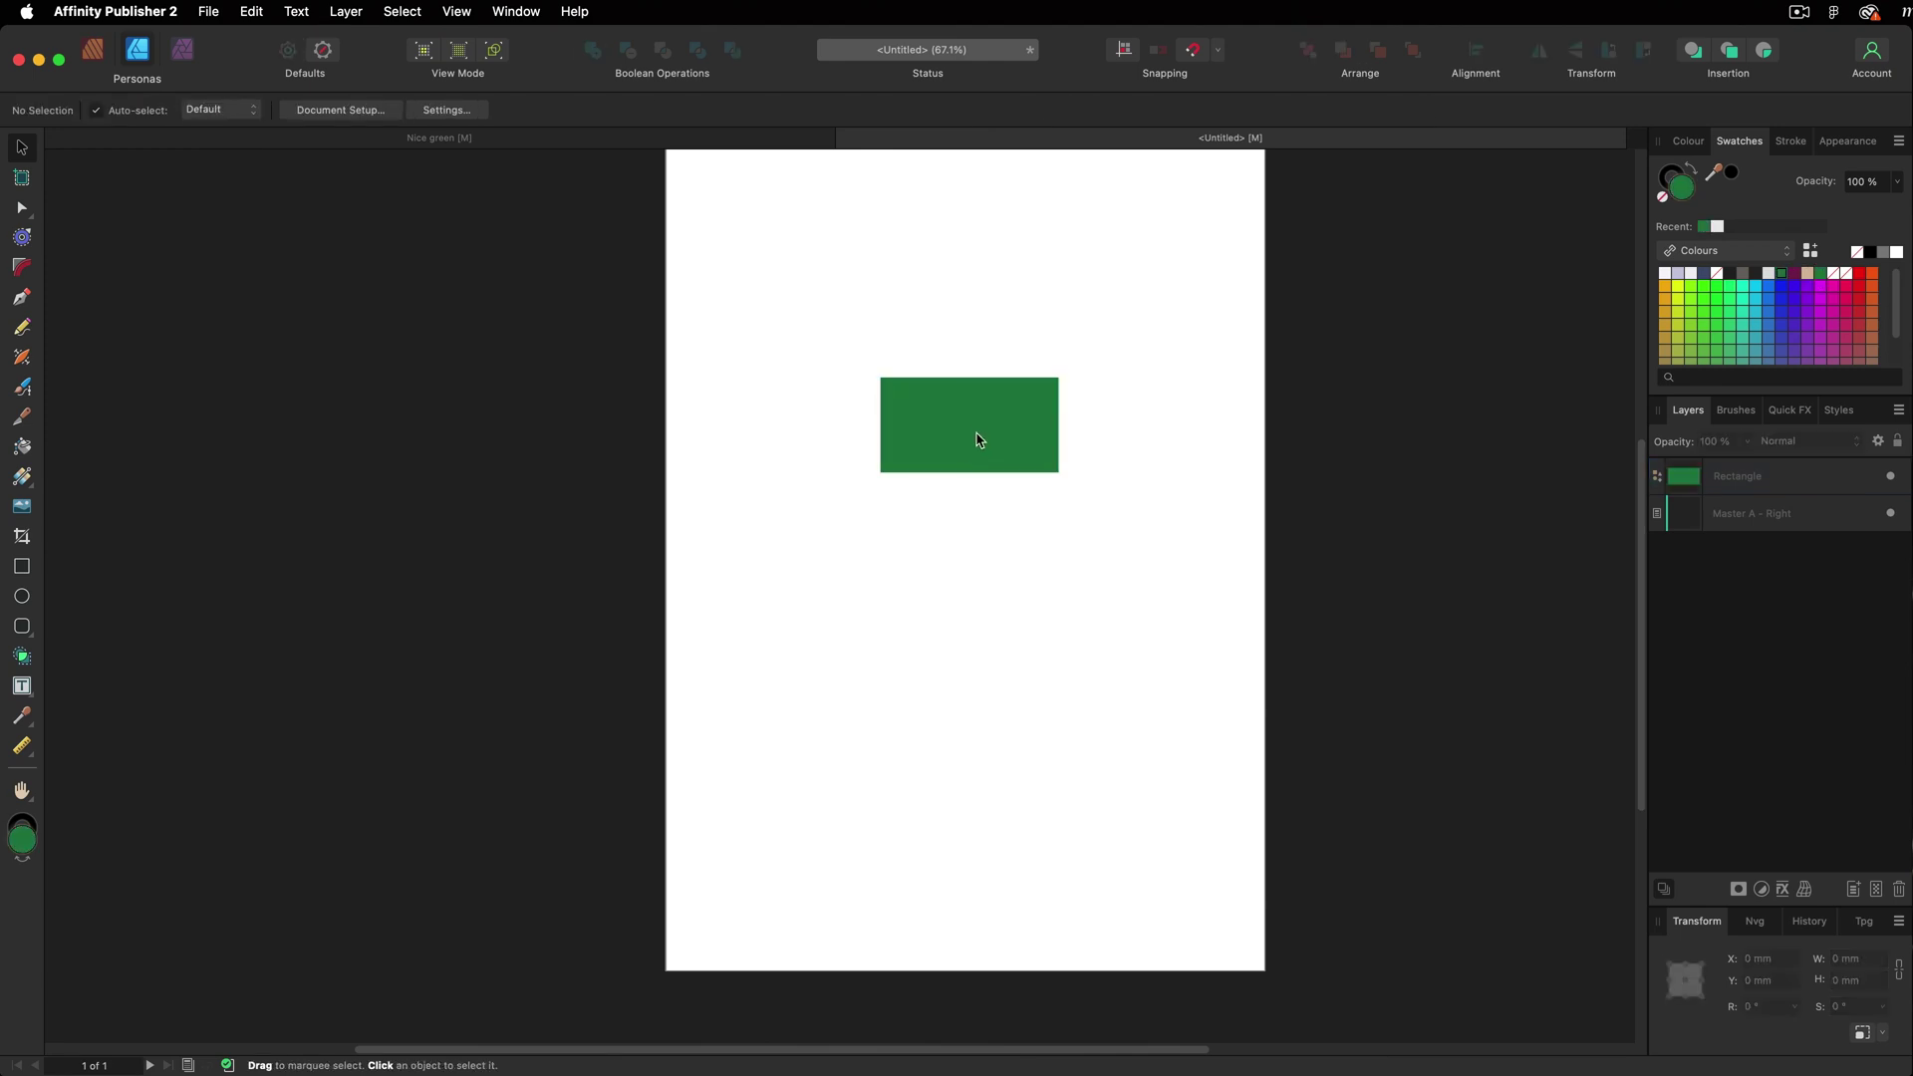
# Reposition the dark green rectangle lower on the page and deselect it.
pyautogui.moveTo(977, 434); pyautogui.dragTo(1026, 506)
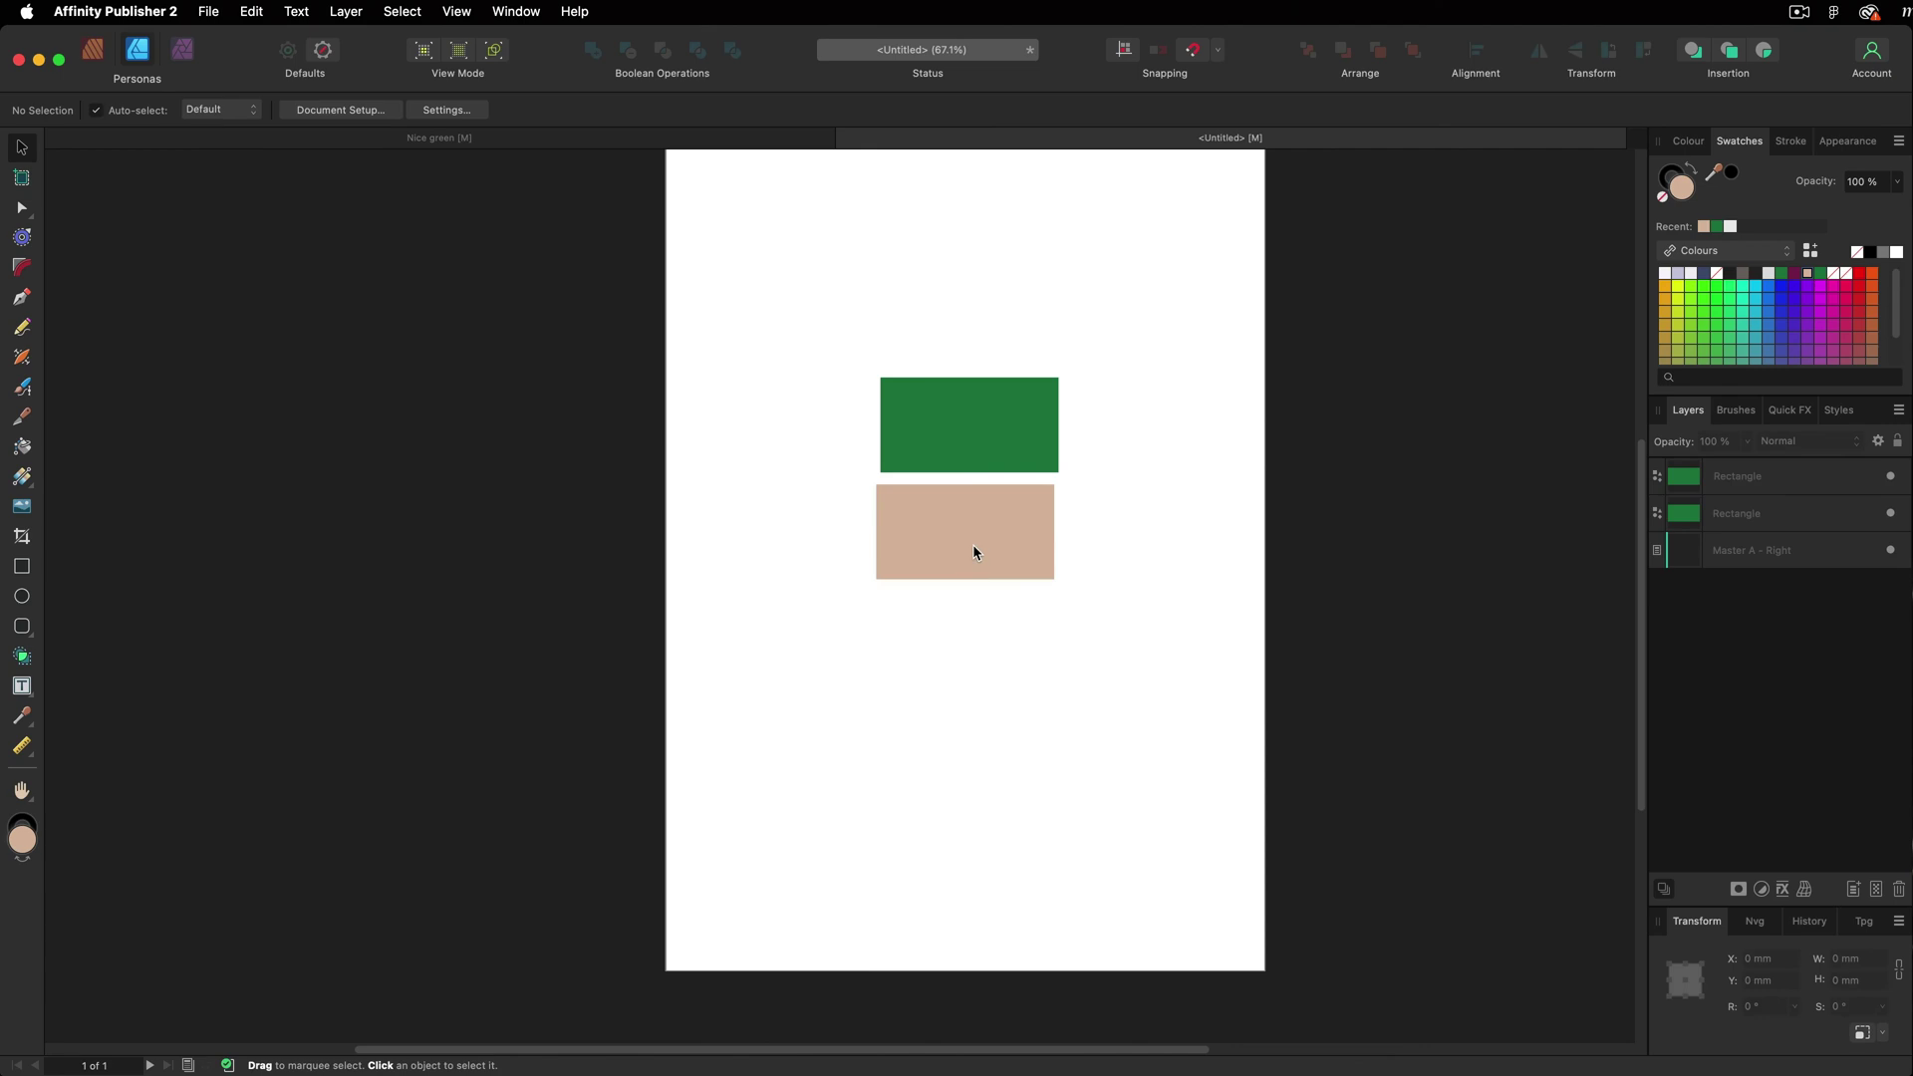
pyautogui.moveTo(972, 544); pyautogui.dragTo(953, 510)
pyautogui.click(1137, 501)
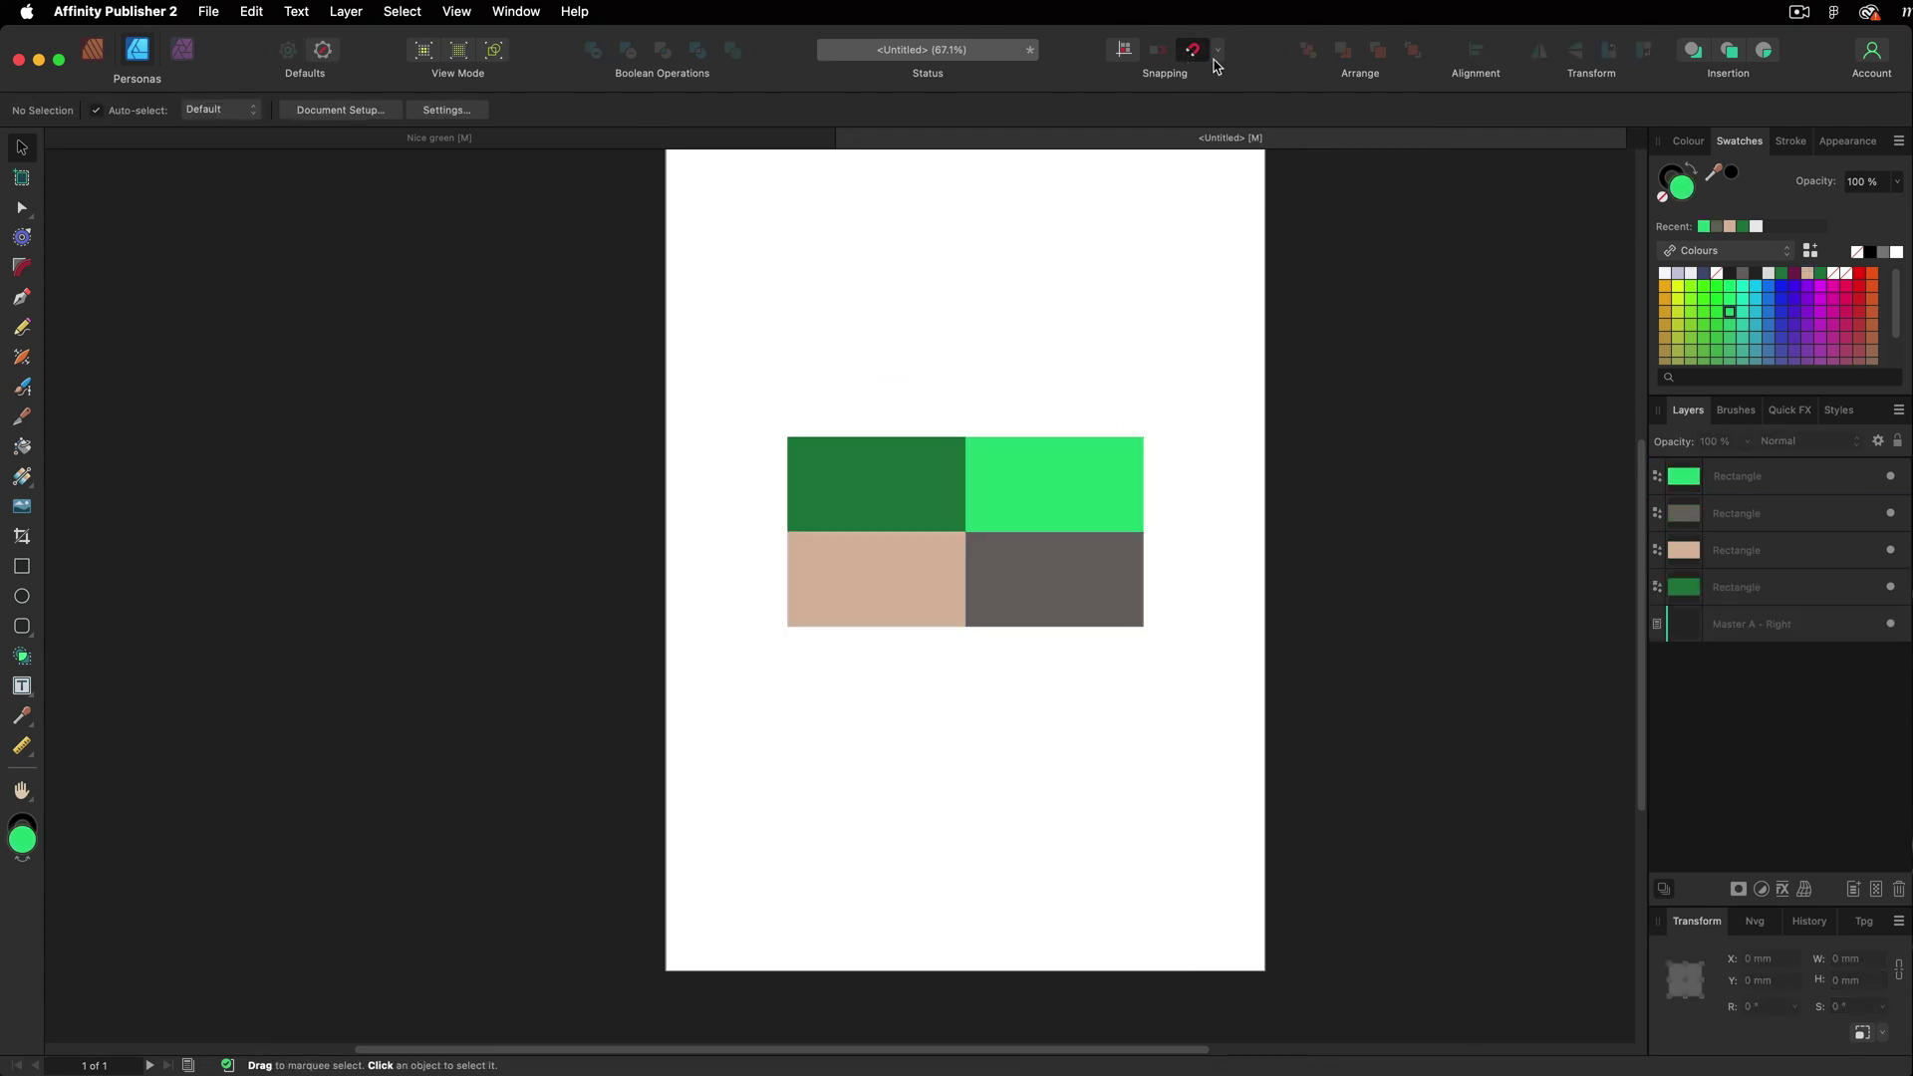
# Open the snapping options and show the list of snapping presets.
pyautogui.click(1219, 52)
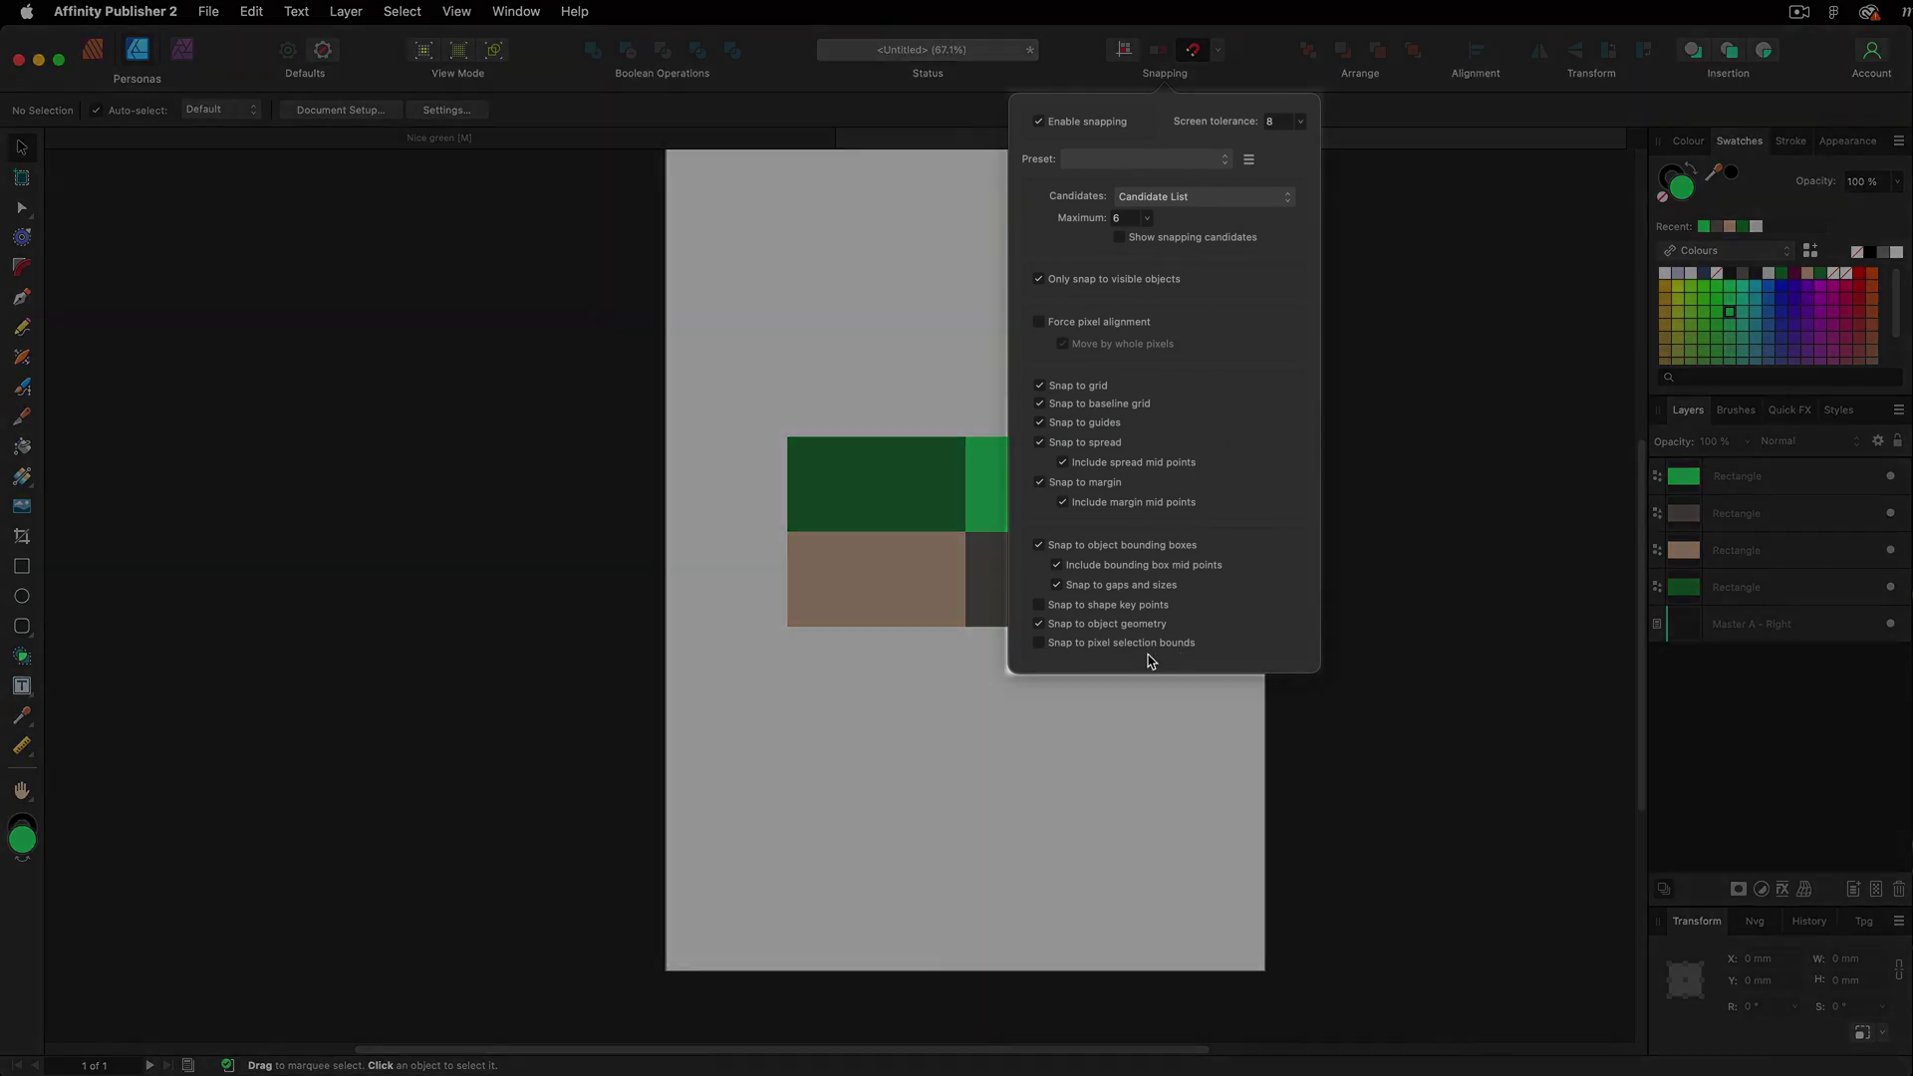
pyautogui.click(1191, 161)
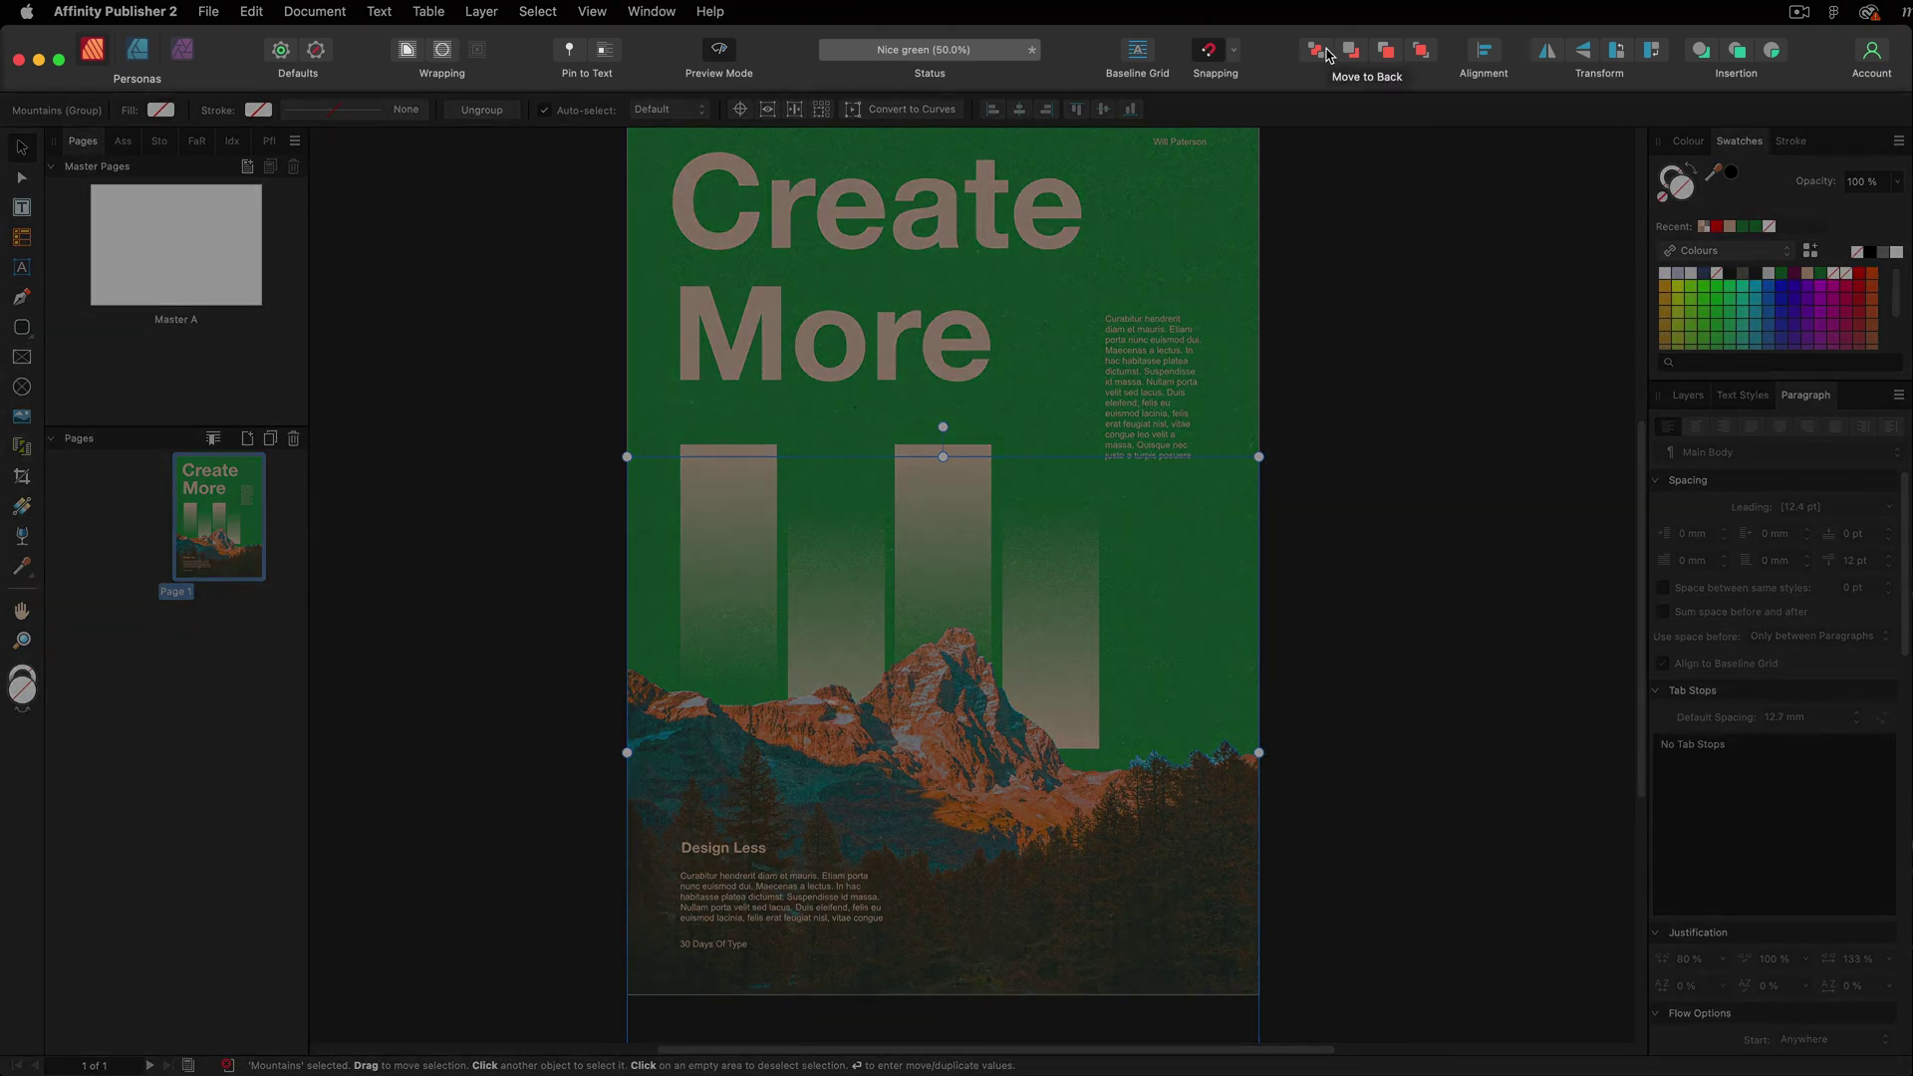
# View the alignment options for the Mountains group, close them and deselect the group.
pyautogui.click(1484, 56)
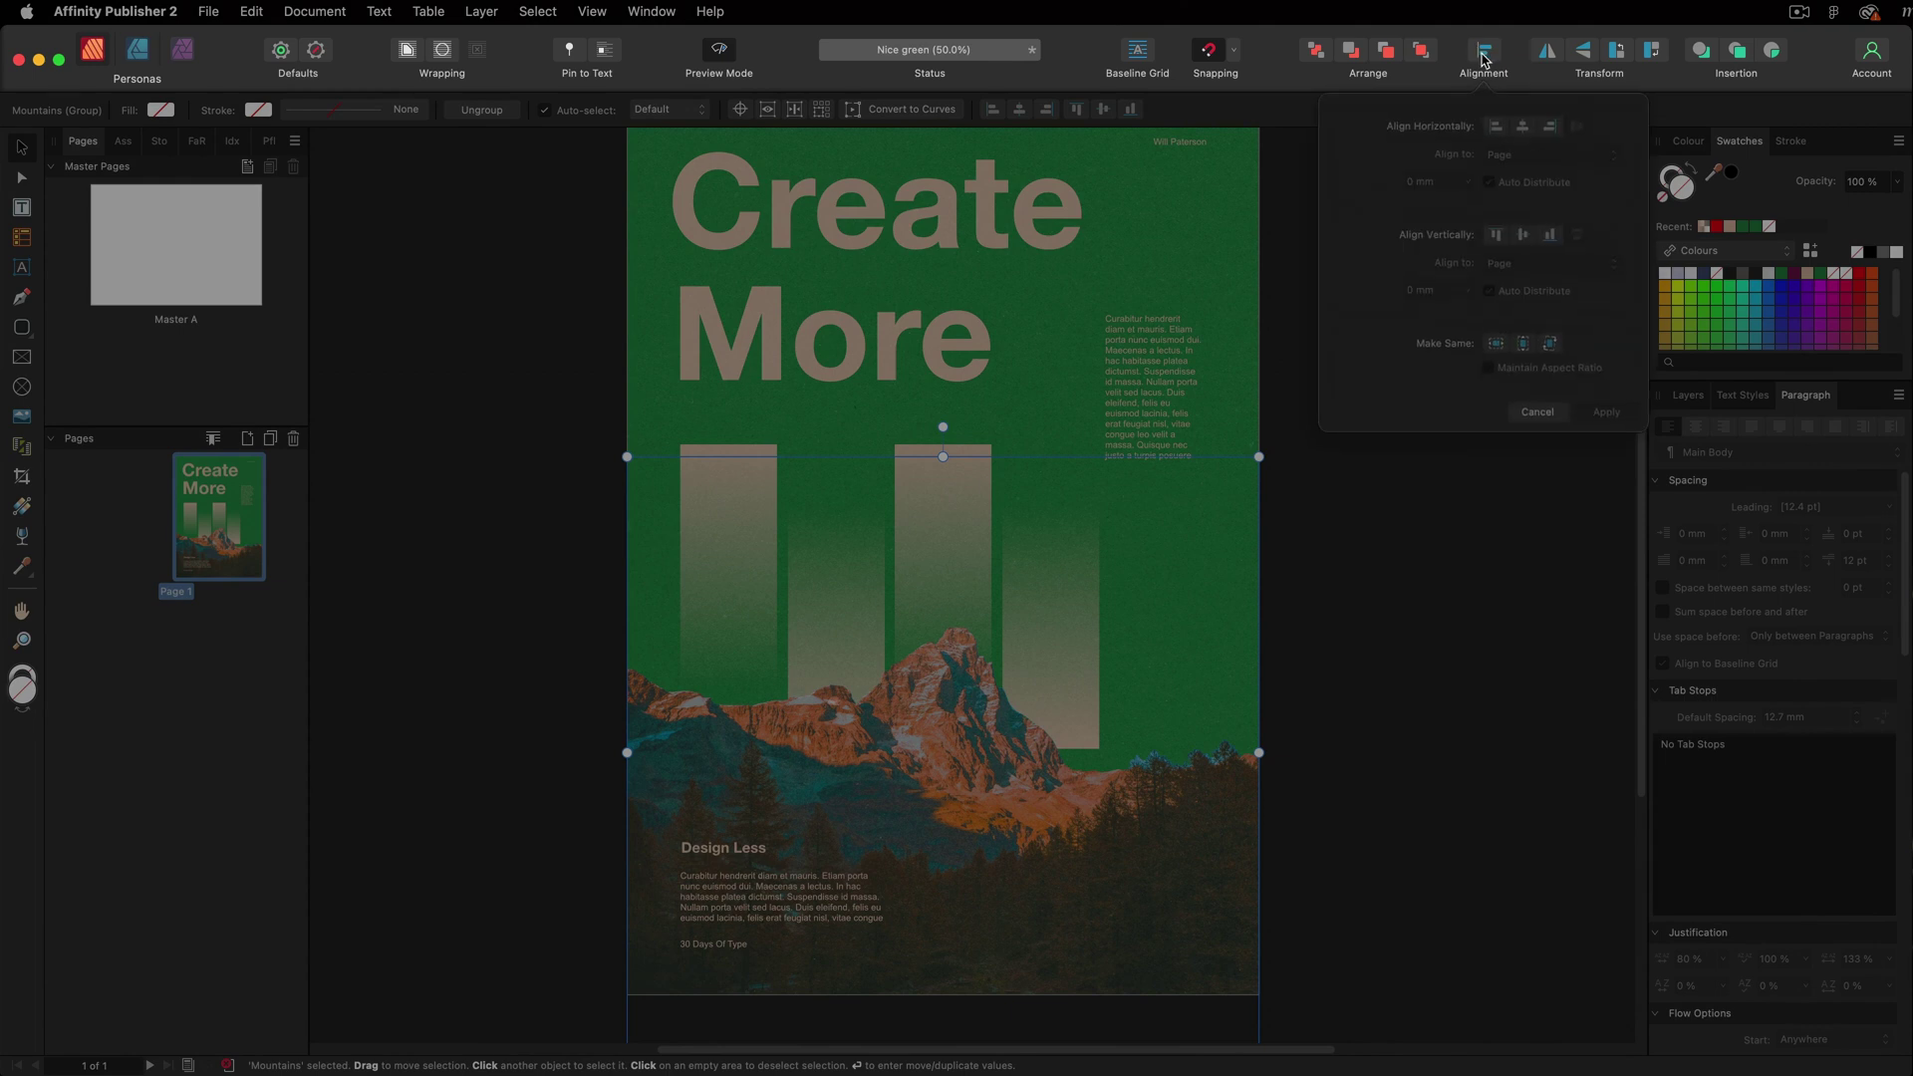
pyautogui.click(1176, 239)
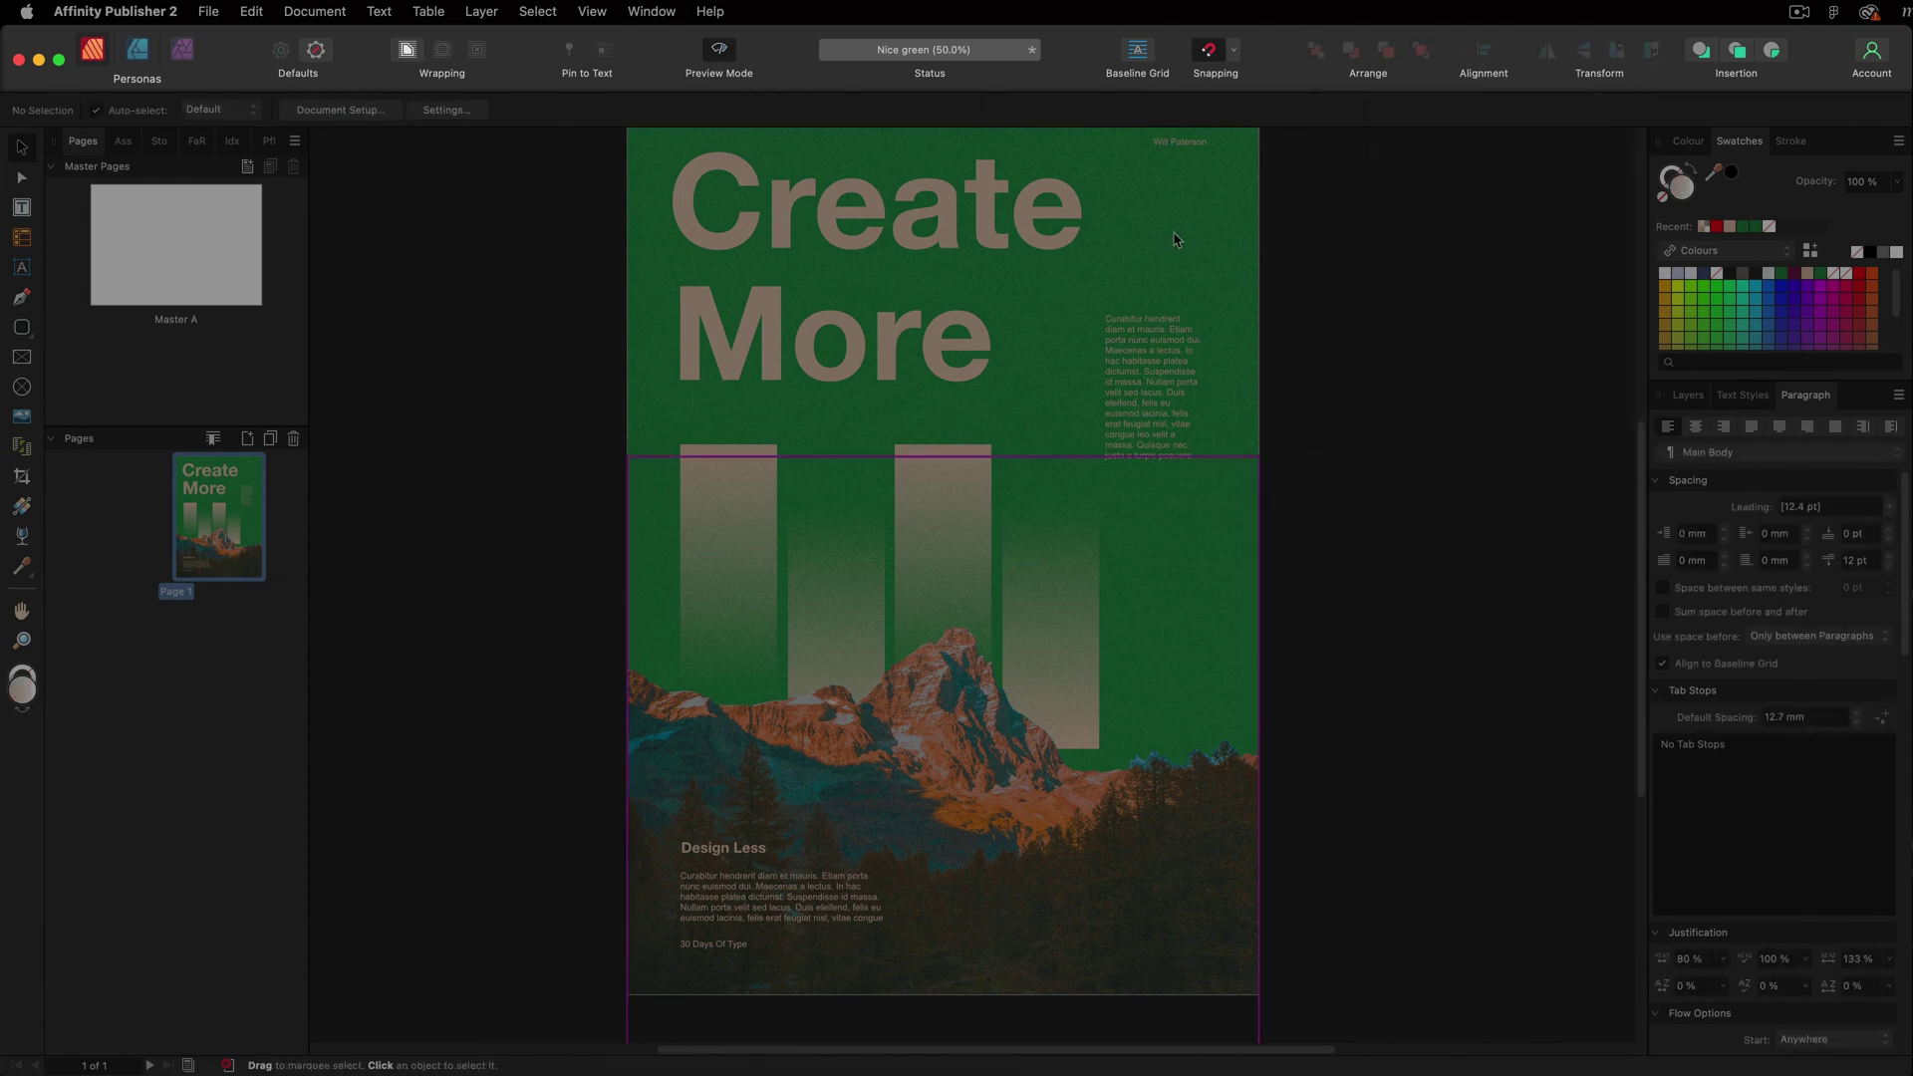
# Draw a beige rounded rectangle beside the gradient bars and place a duplicate of it diagonally below.
pyautogui.press('m')
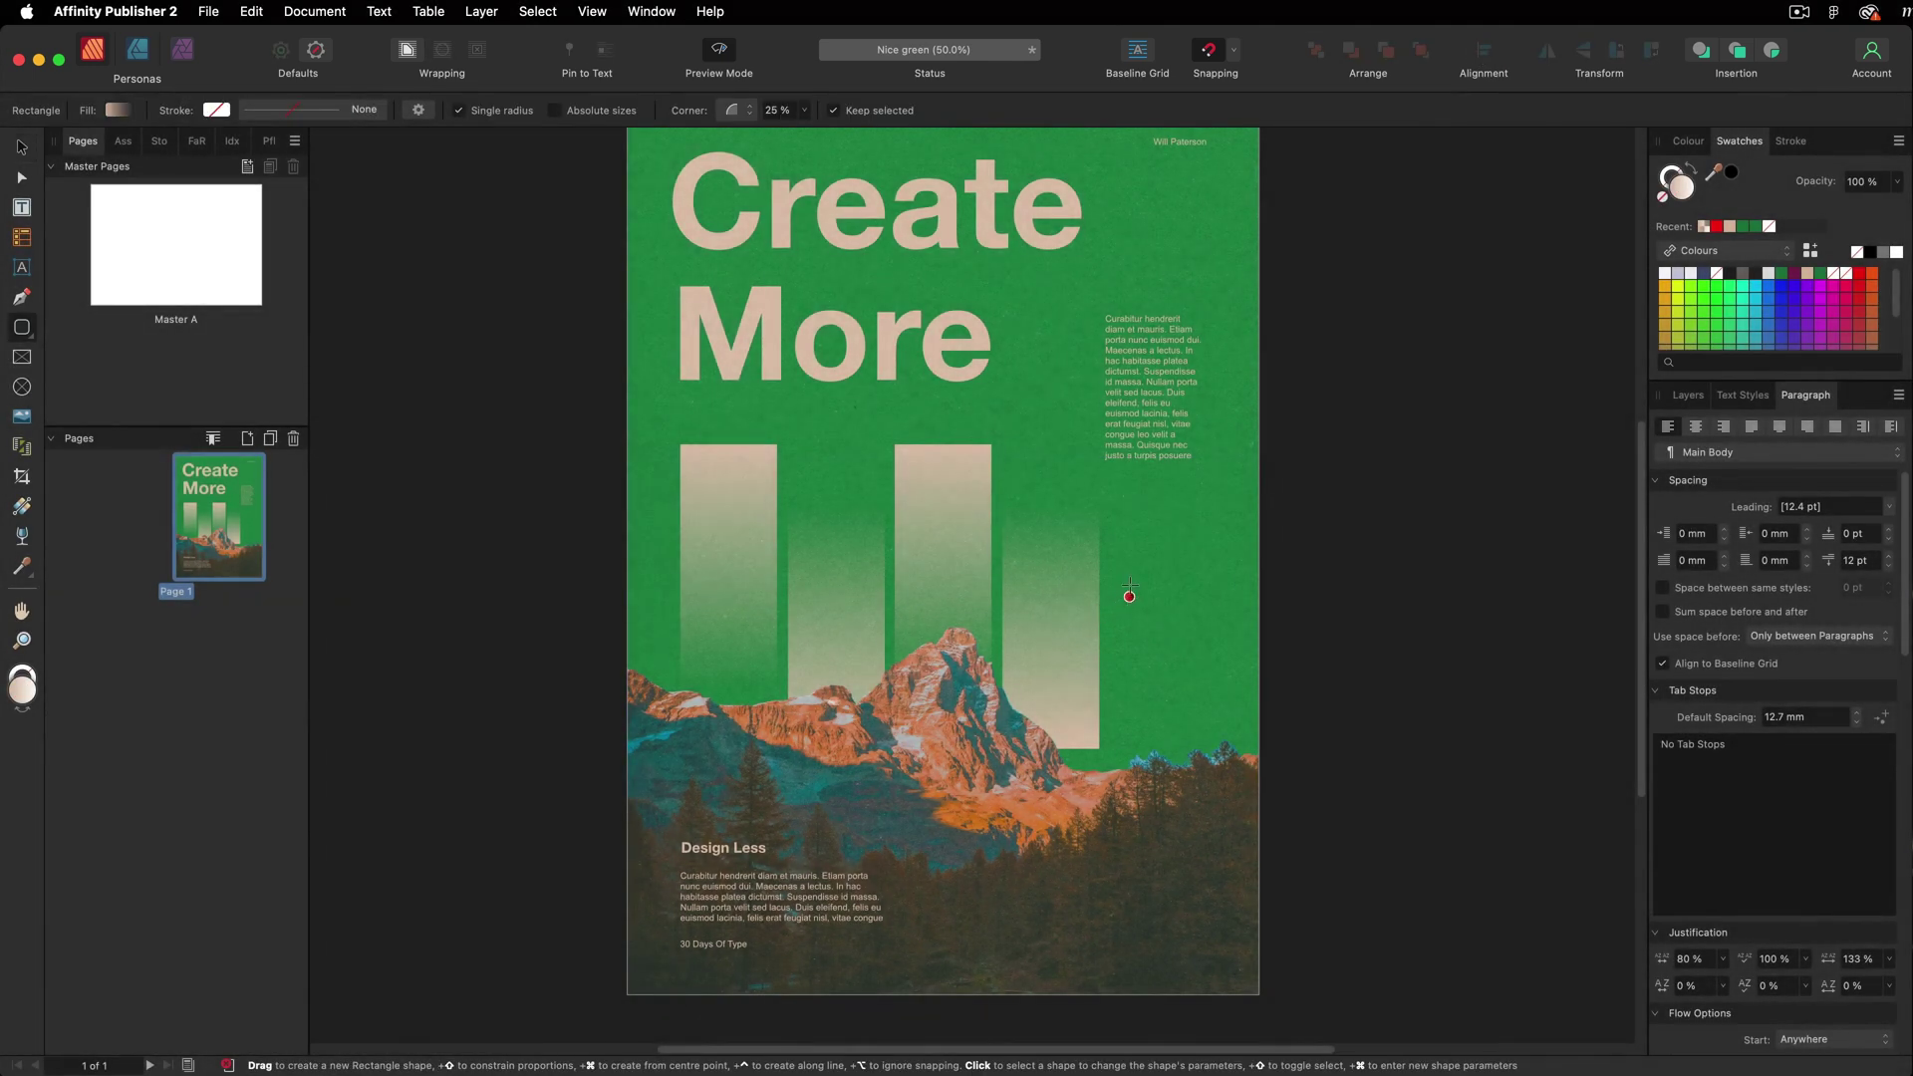
pyautogui.moveTo(1125, 548)
pyautogui.mouseDown()
pyautogui.moveTo(1152, 606)
pyautogui.moveTo(1207, 631)
pyautogui.moveTo(1107, 668)
pyautogui.moveTo(1116, 652)
pyautogui.moveTo(1150, 715)
pyautogui.moveTo(1105, 584)
pyautogui.moveTo(1146, 584)
pyautogui.mouseUp()
pyautogui.press('v')
pyautogui.press('super+d')
pyautogui.click(1149, 604)
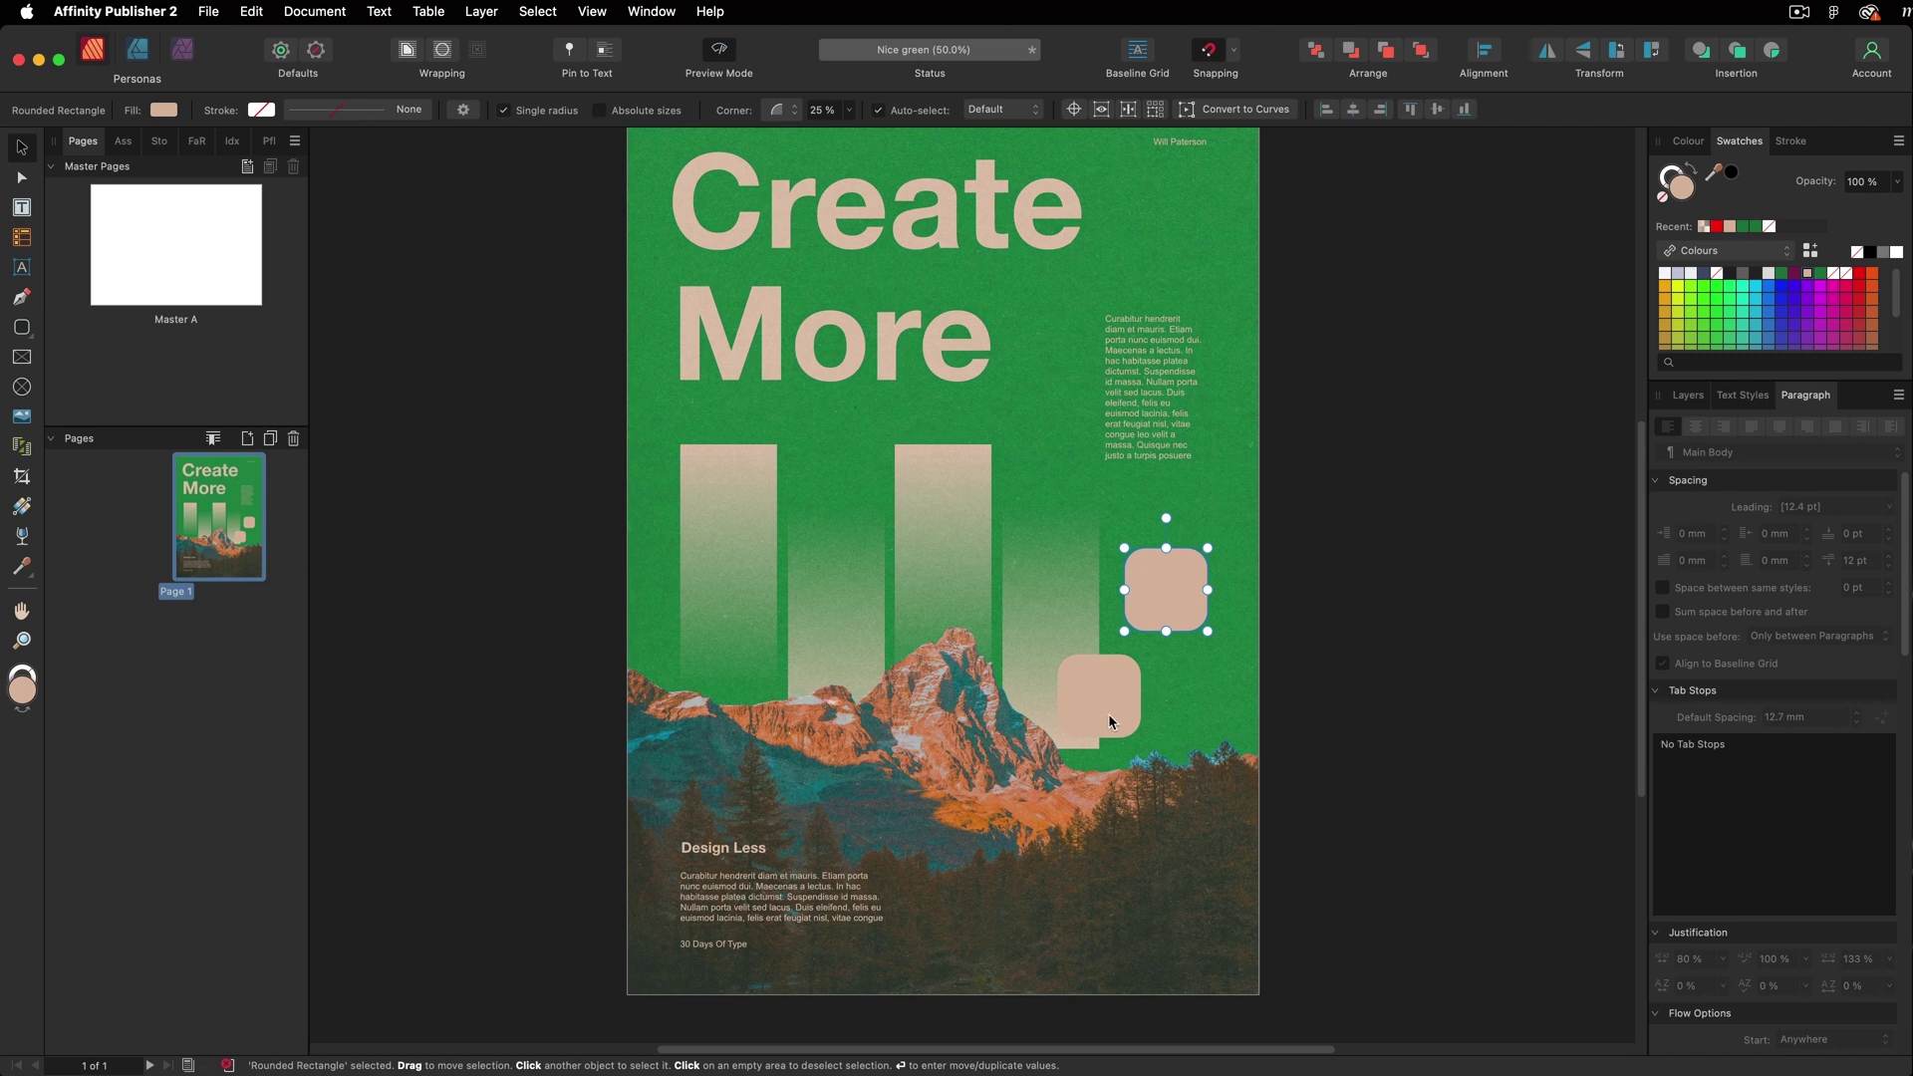
# Select both rounded rectangles and centre them on each other horizontally with the alignment options.
pyautogui.keyDown('shift'); pyautogui.click(1110, 721); pyautogui.keyUp('shift')
pyautogui.click(1485, 51)
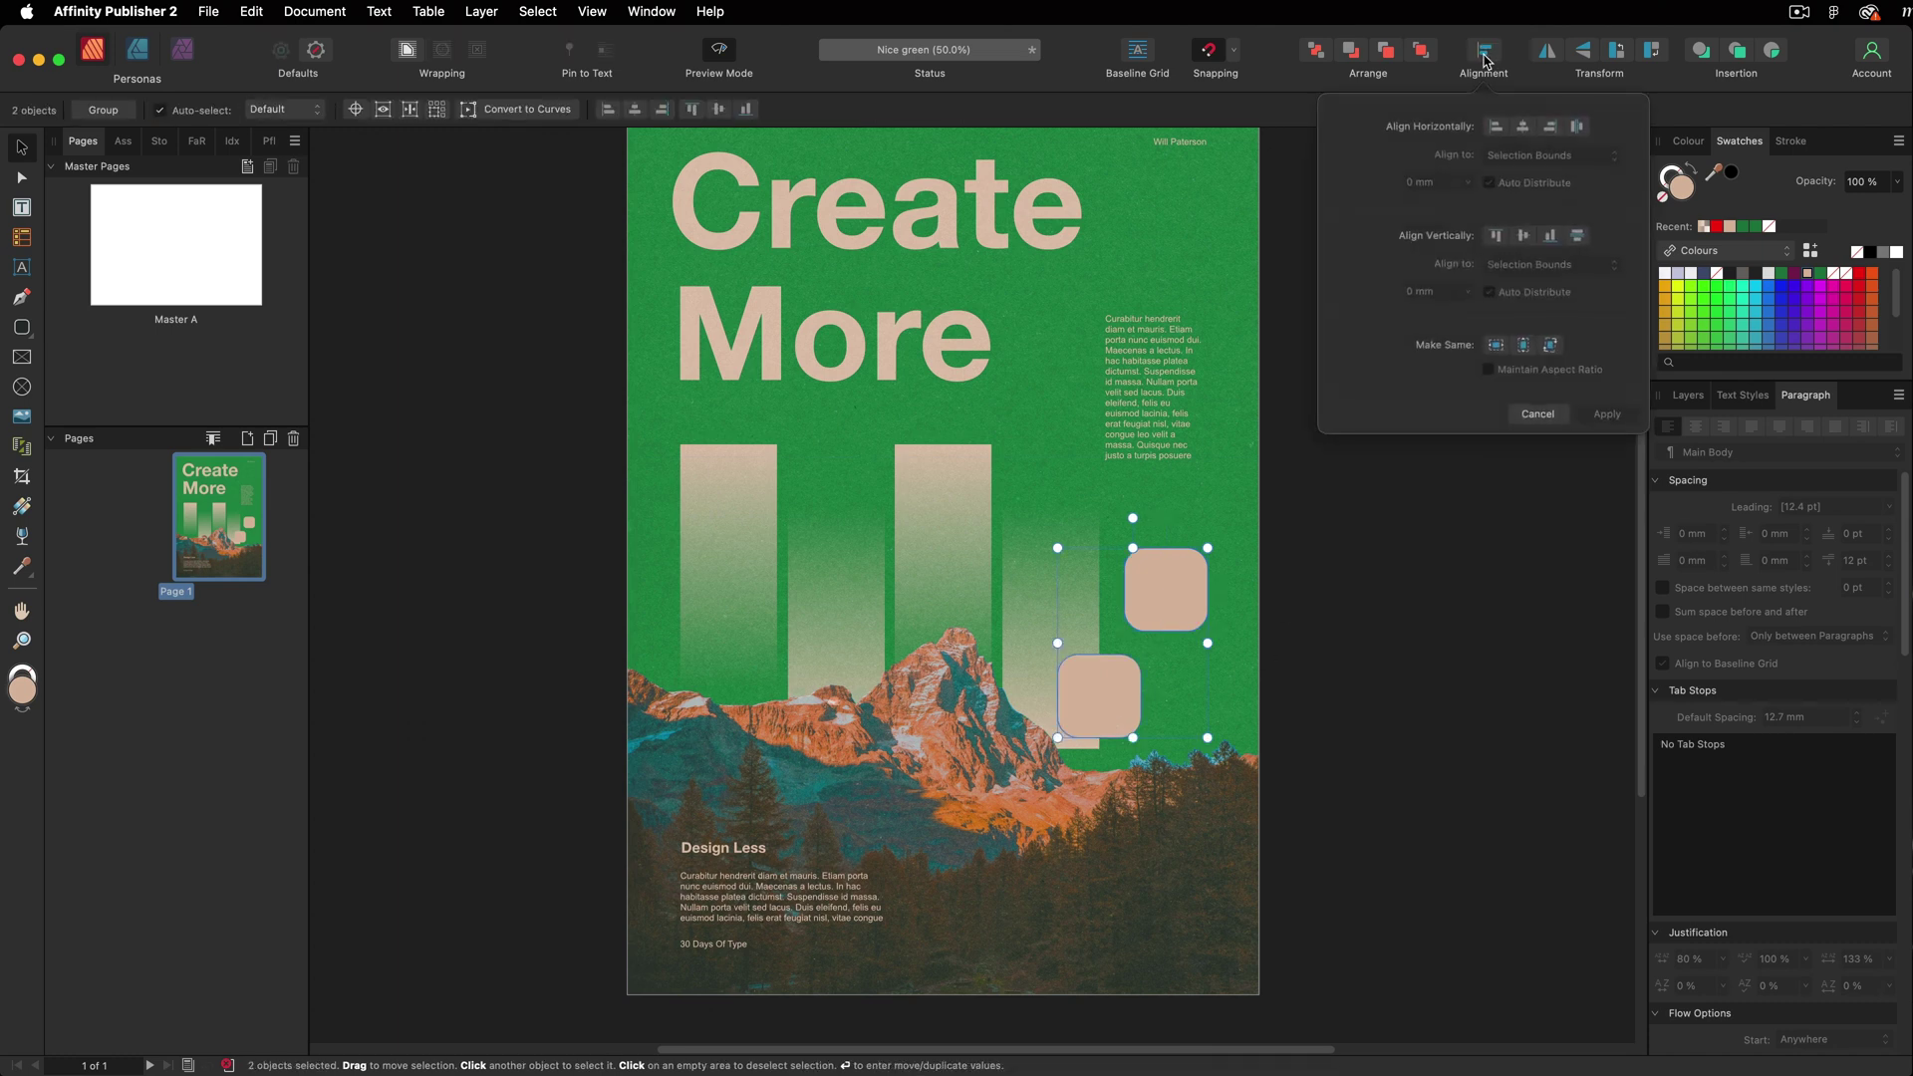
pyautogui.click(1524, 127)
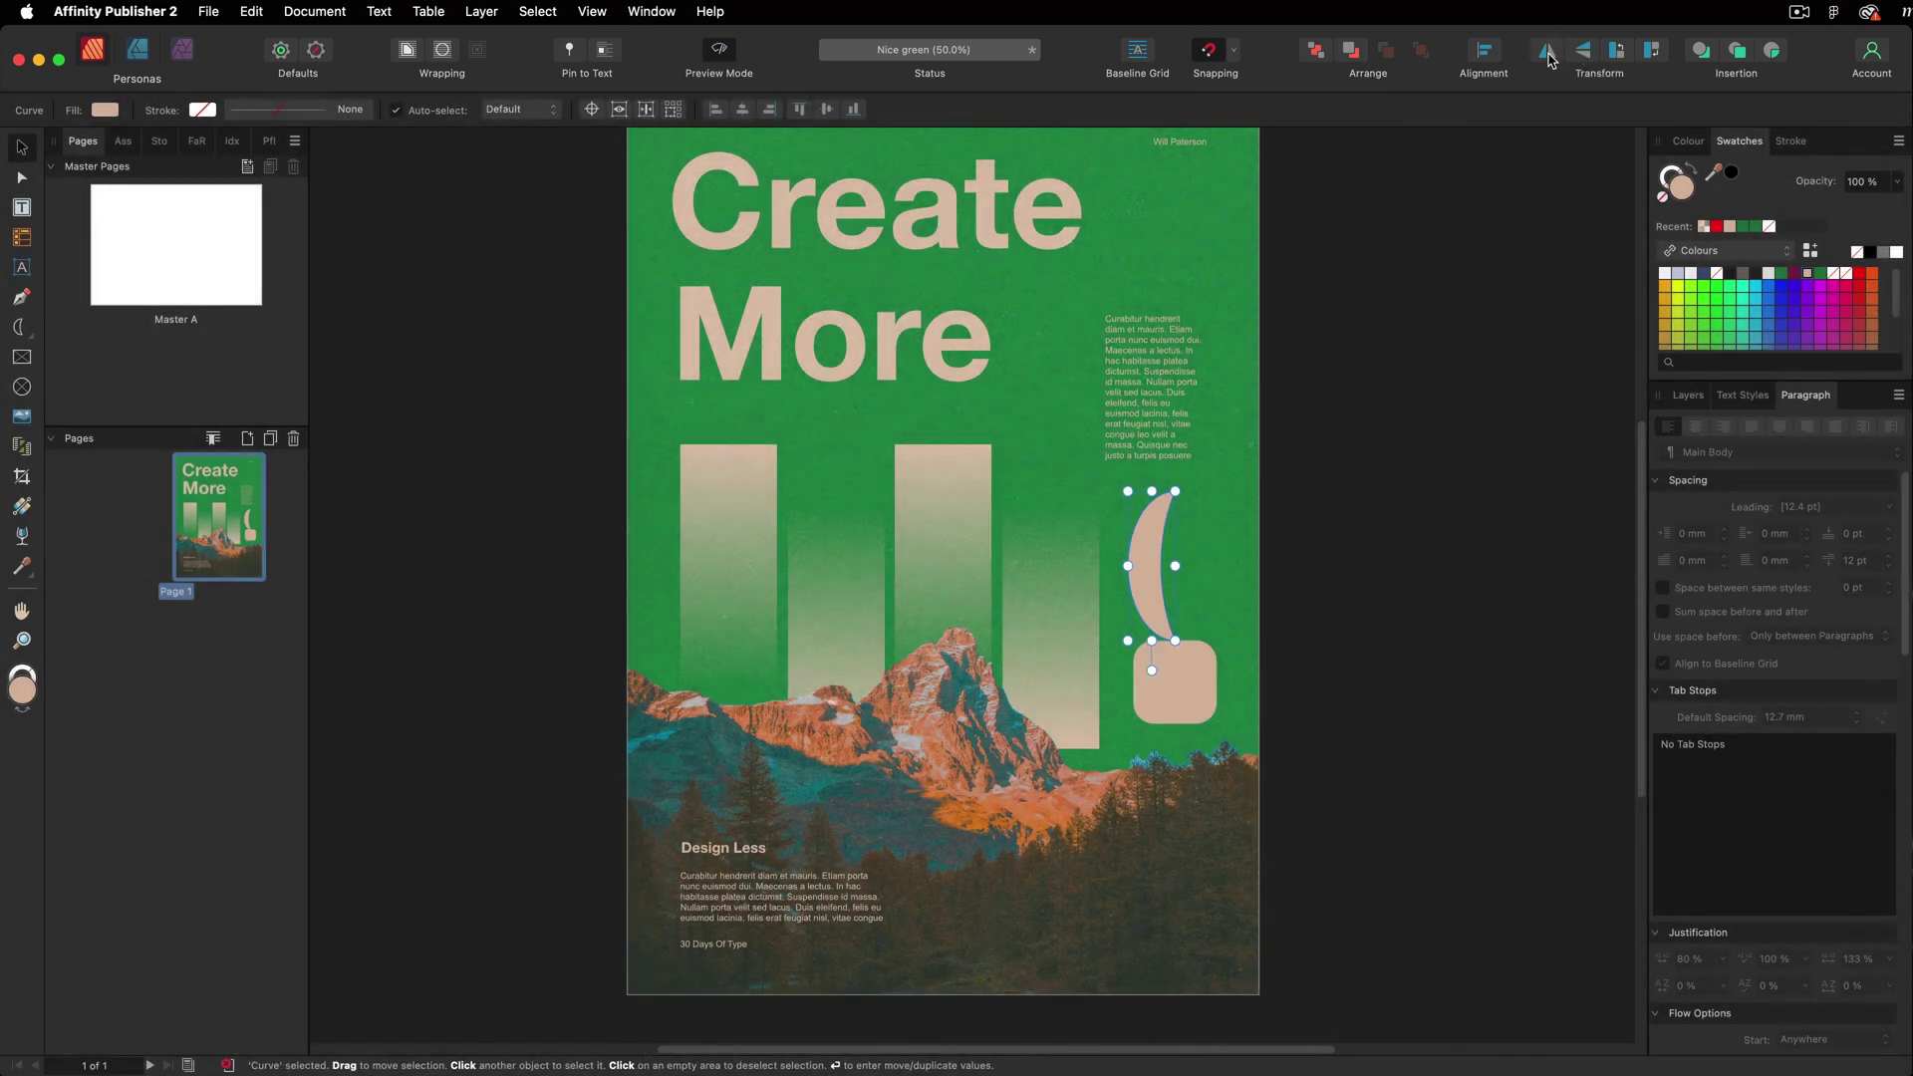
# Flip the crescent shape above the rounded rectangle horizontally.
pyautogui.click(1548, 54)
pyautogui.click(1548, 53)
pyautogui.click(1547, 52)
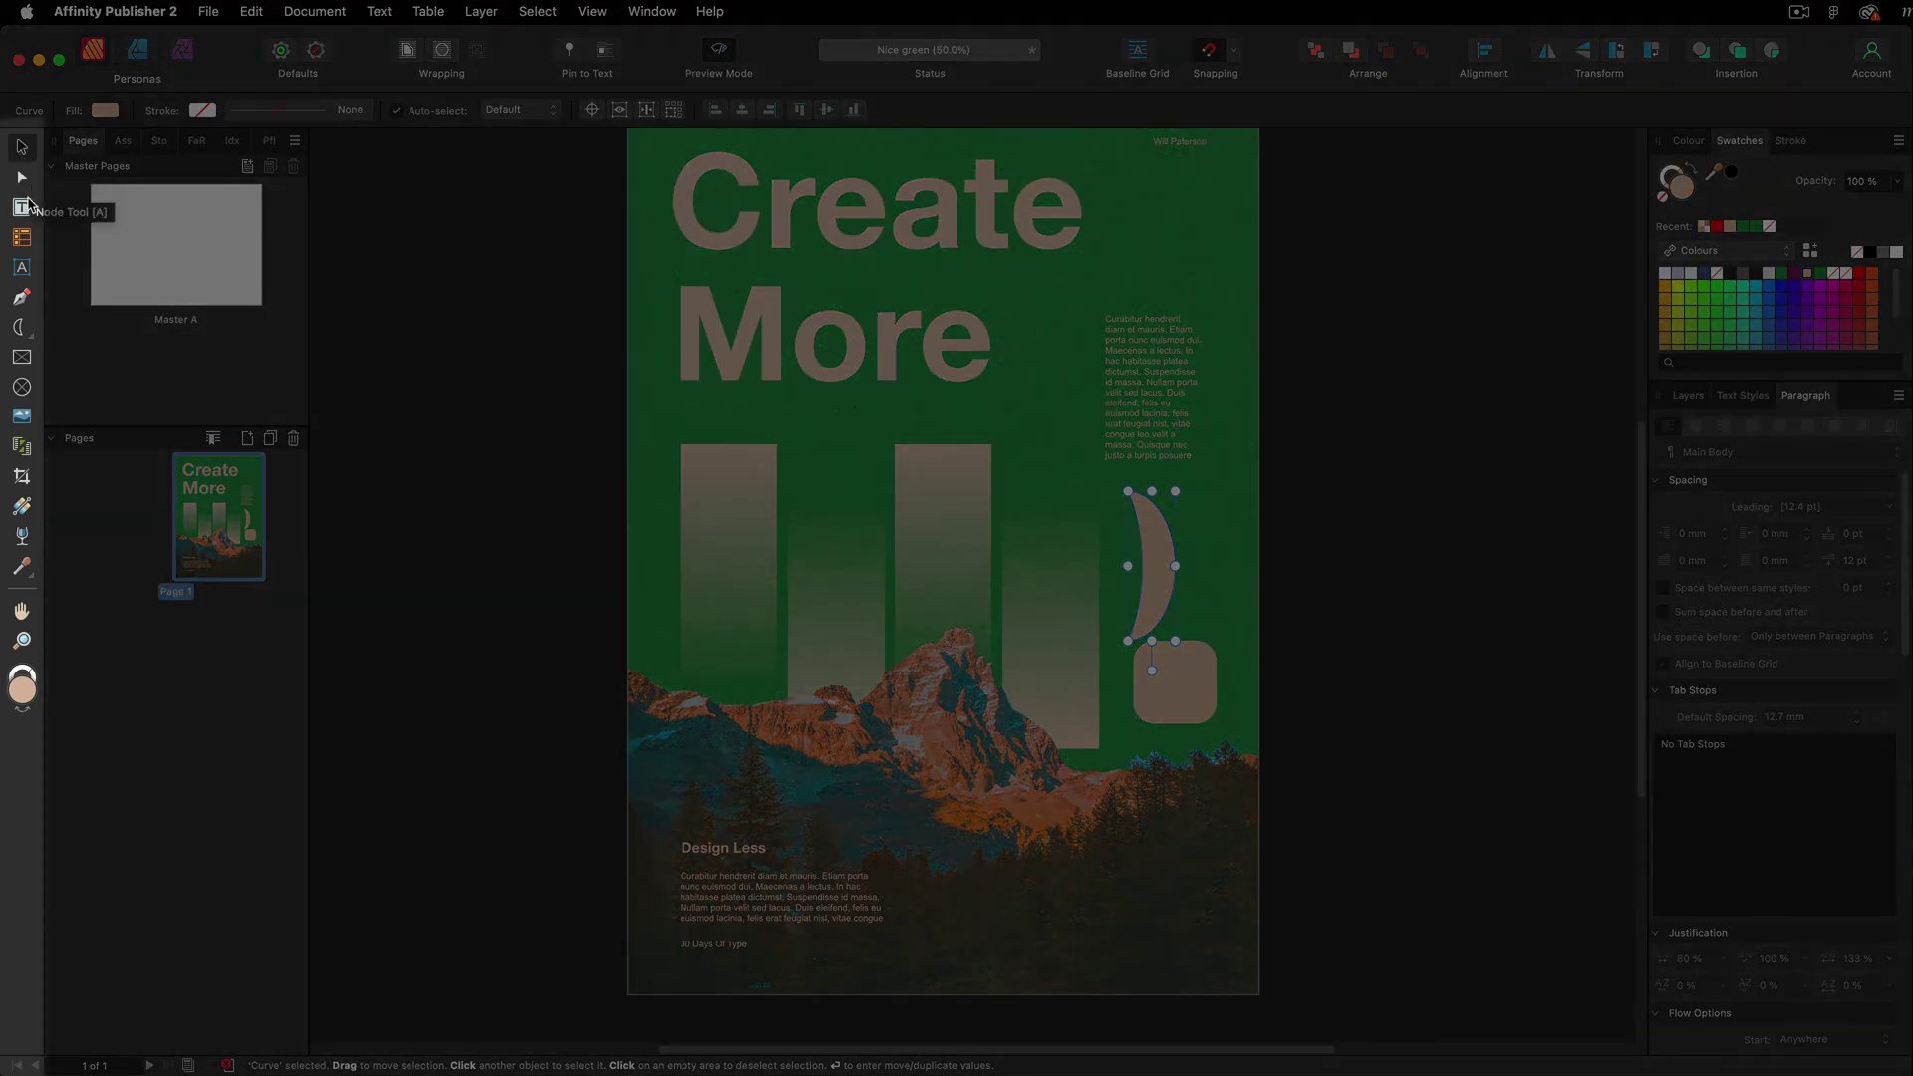
# Undo the recent shape edits on the poster.
pyautogui.click(27, 206)
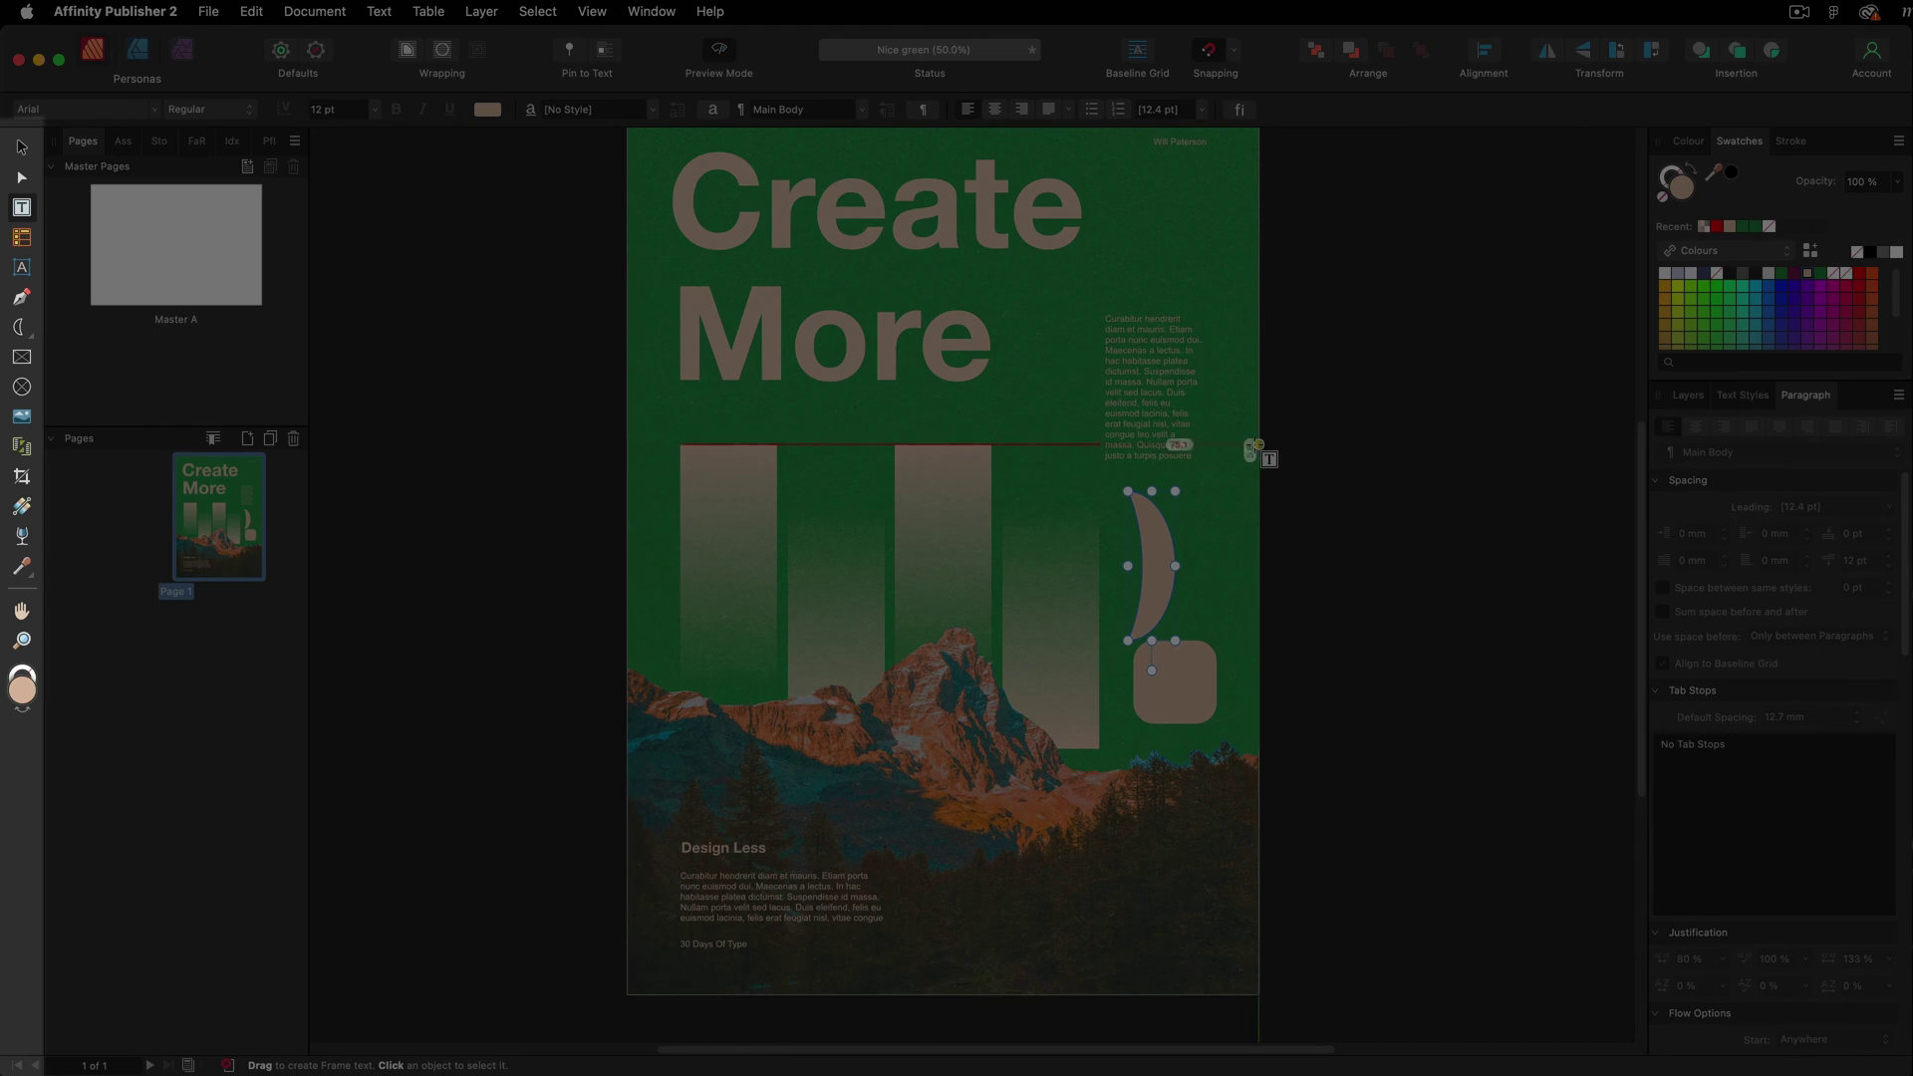
pyautogui.press('super+z')
pyautogui.press('v')
pyautogui.press('super+z')
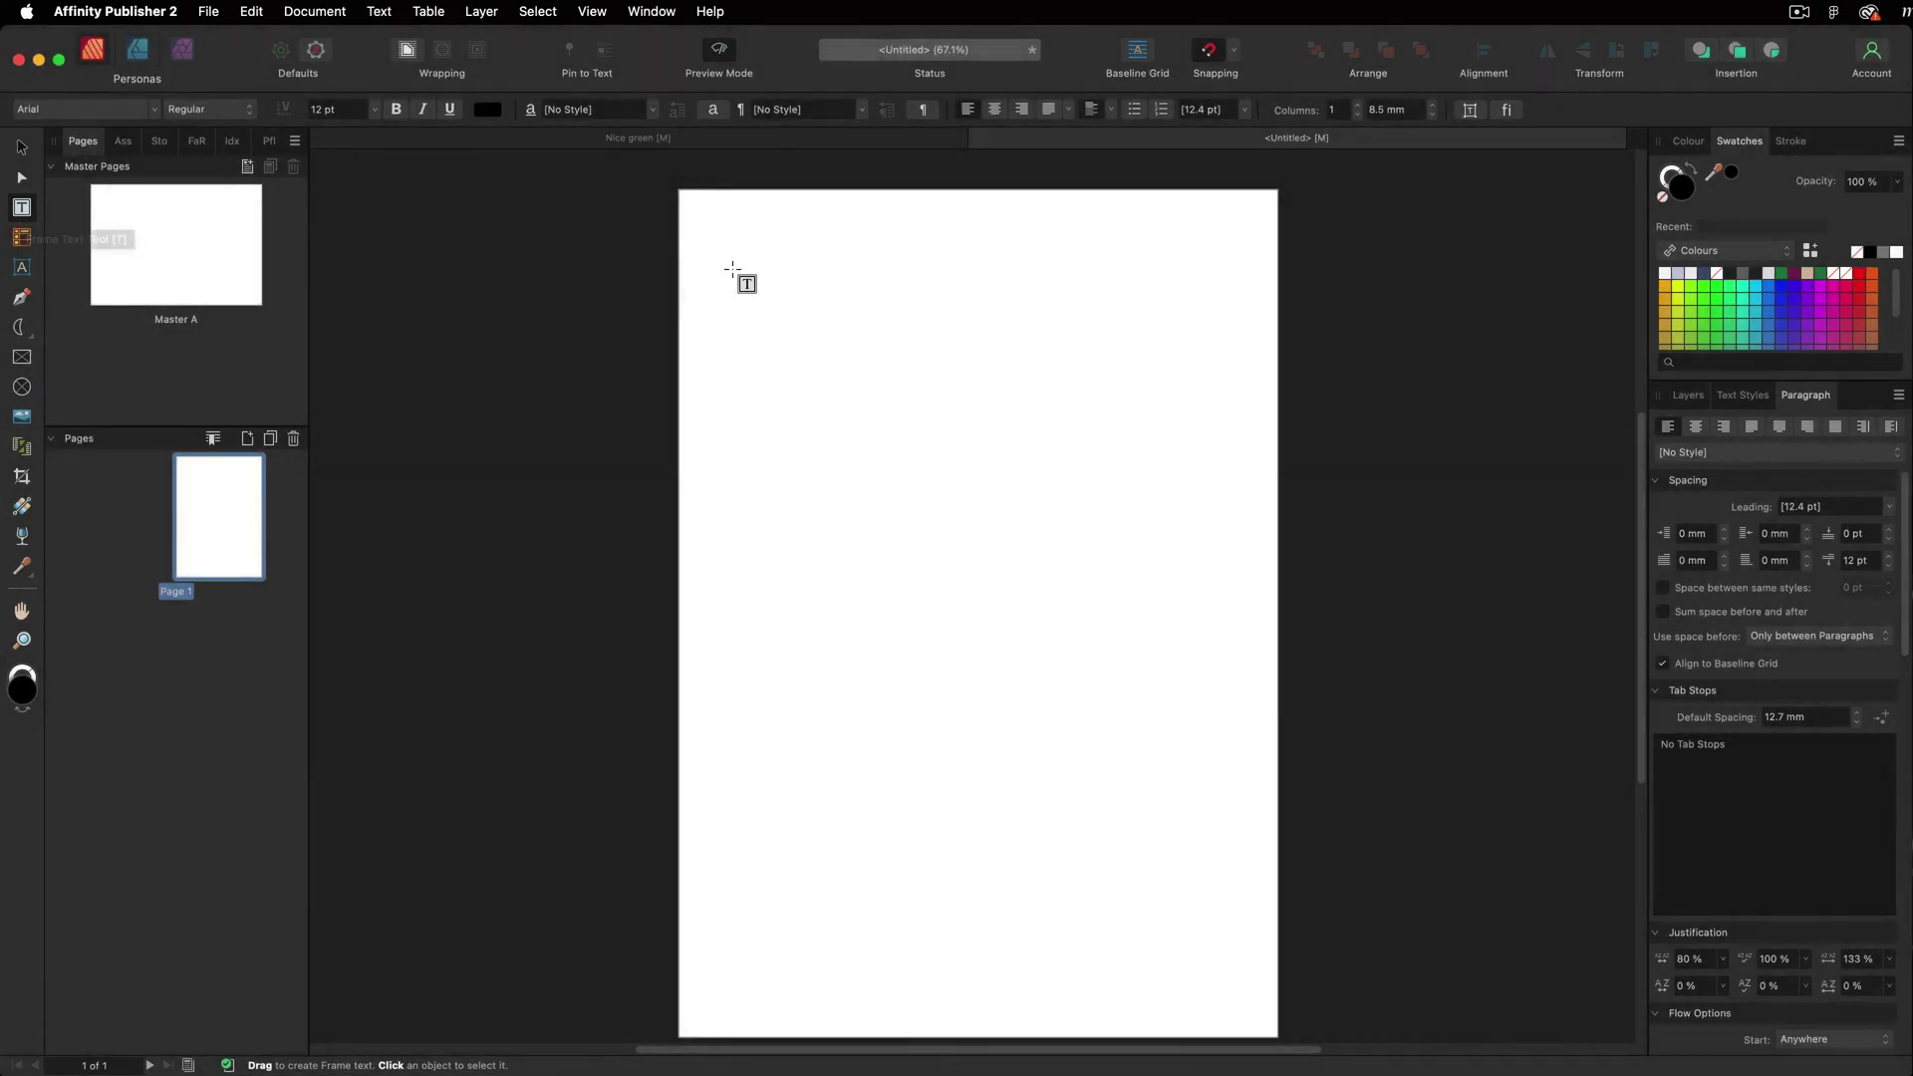
# Draw a wide text frame in the upper part of the blank page and fill it with filler text.
pyautogui.moveTo(734, 270); pyautogui.dragTo(1008, 398)
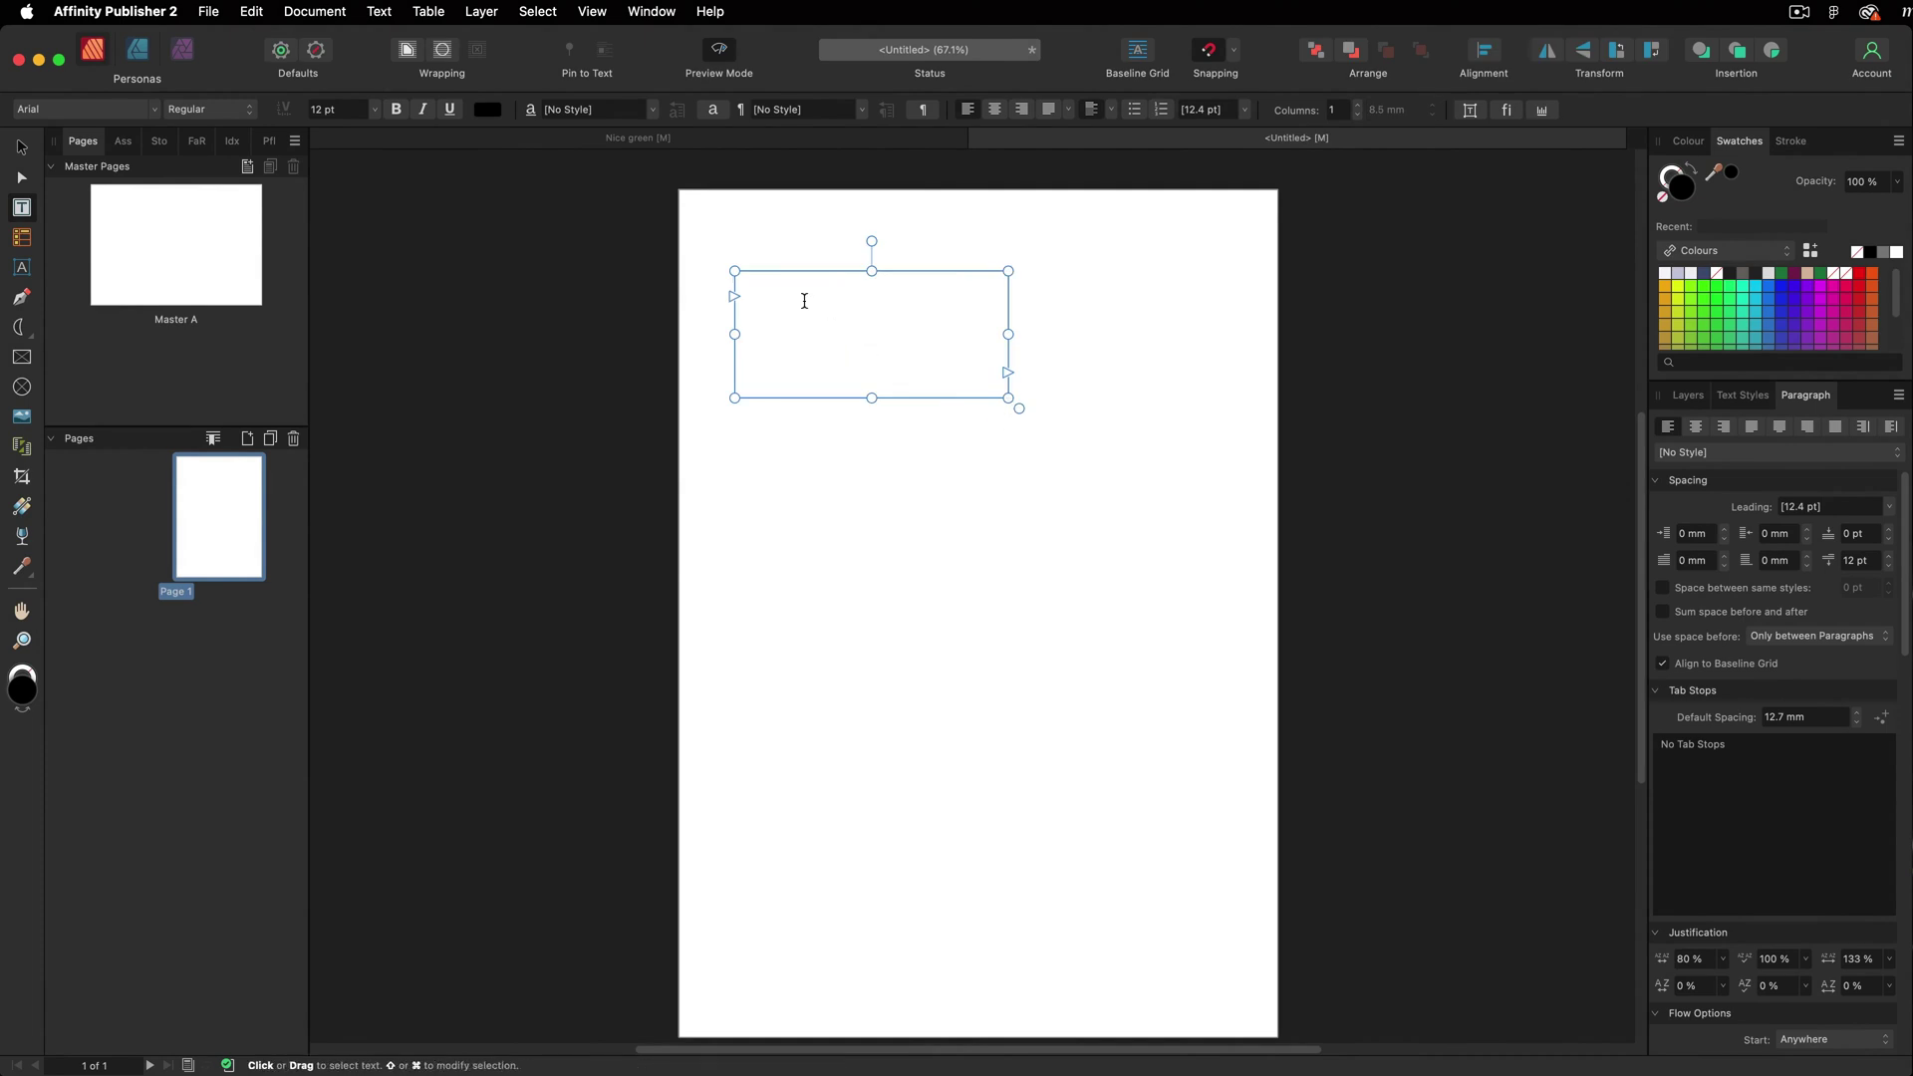
pyautogui.rightClick(804, 301)
pyautogui.click(881, 458)
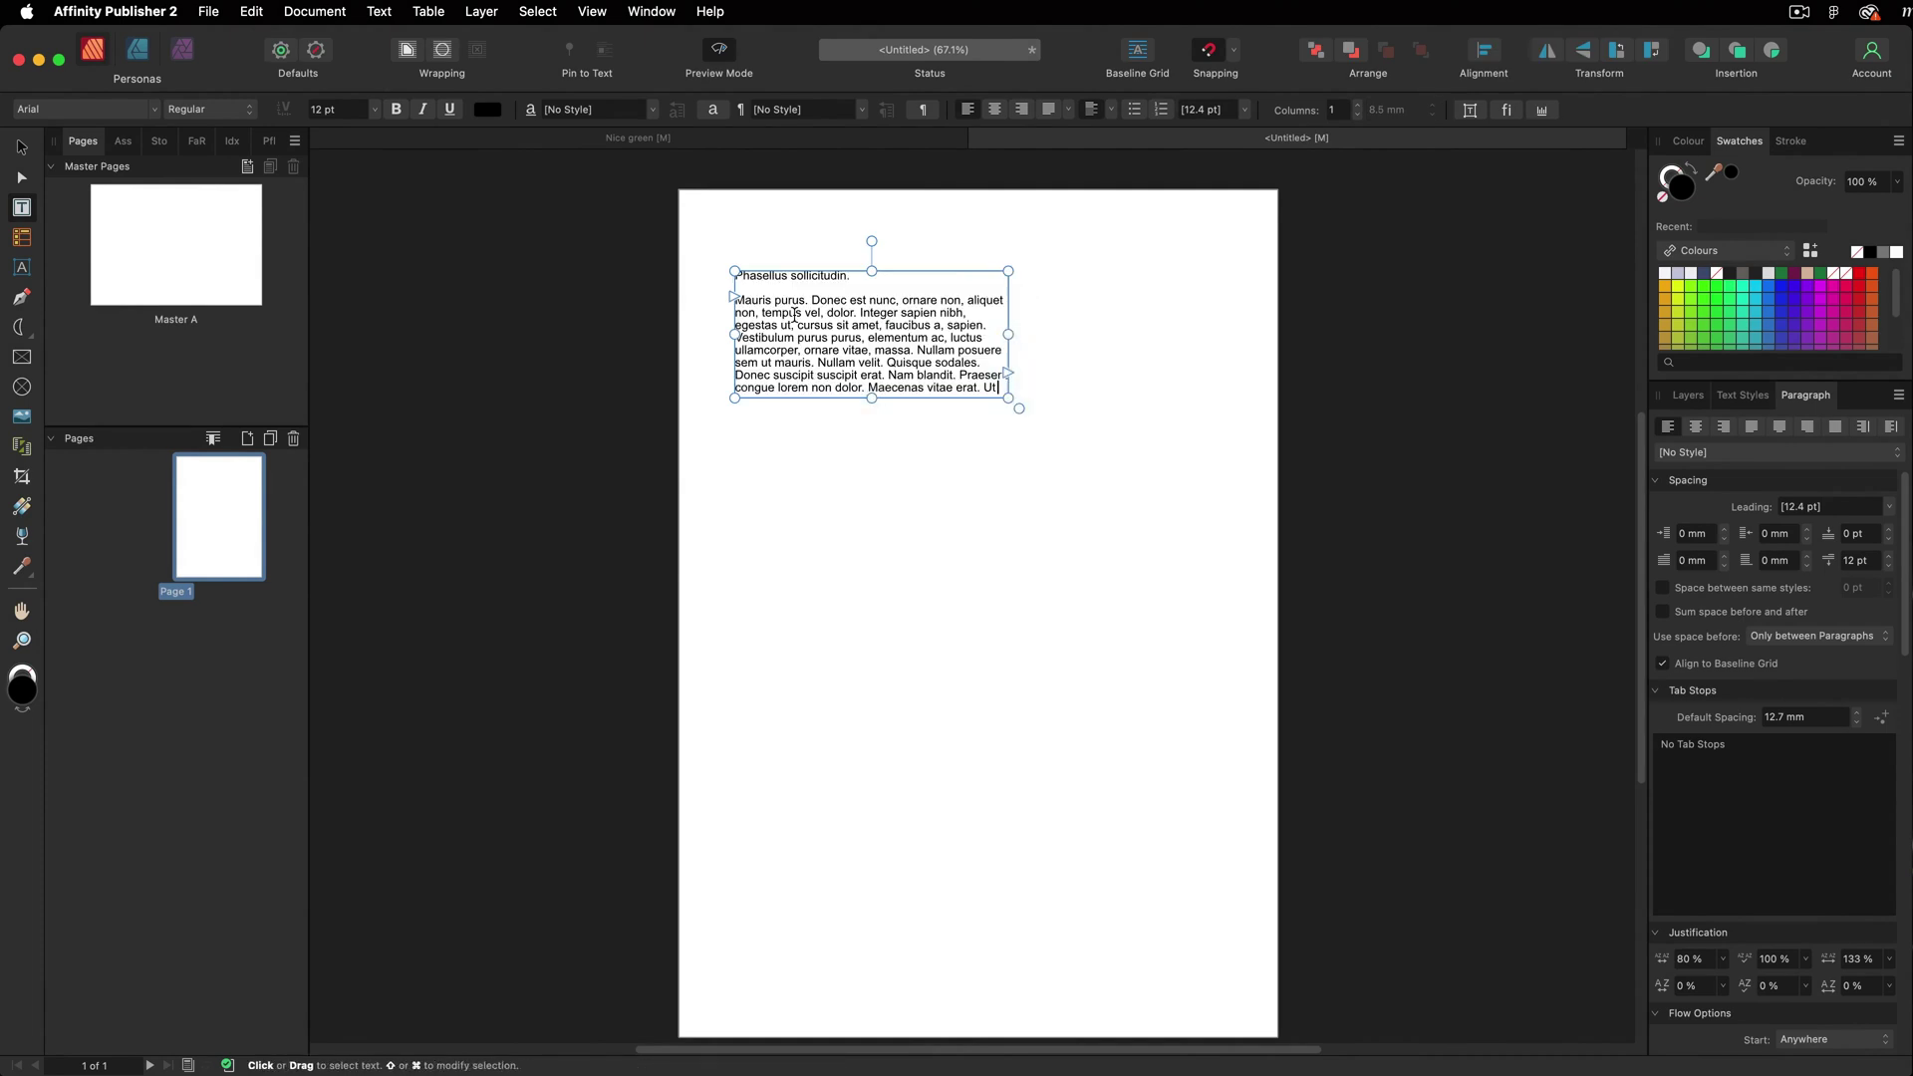
pyautogui.click(854, 466)
# Narrow the filler text frame to a width of about 50.6 mm.
pyautogui.press('v')
pyautogui.click(889, 363)
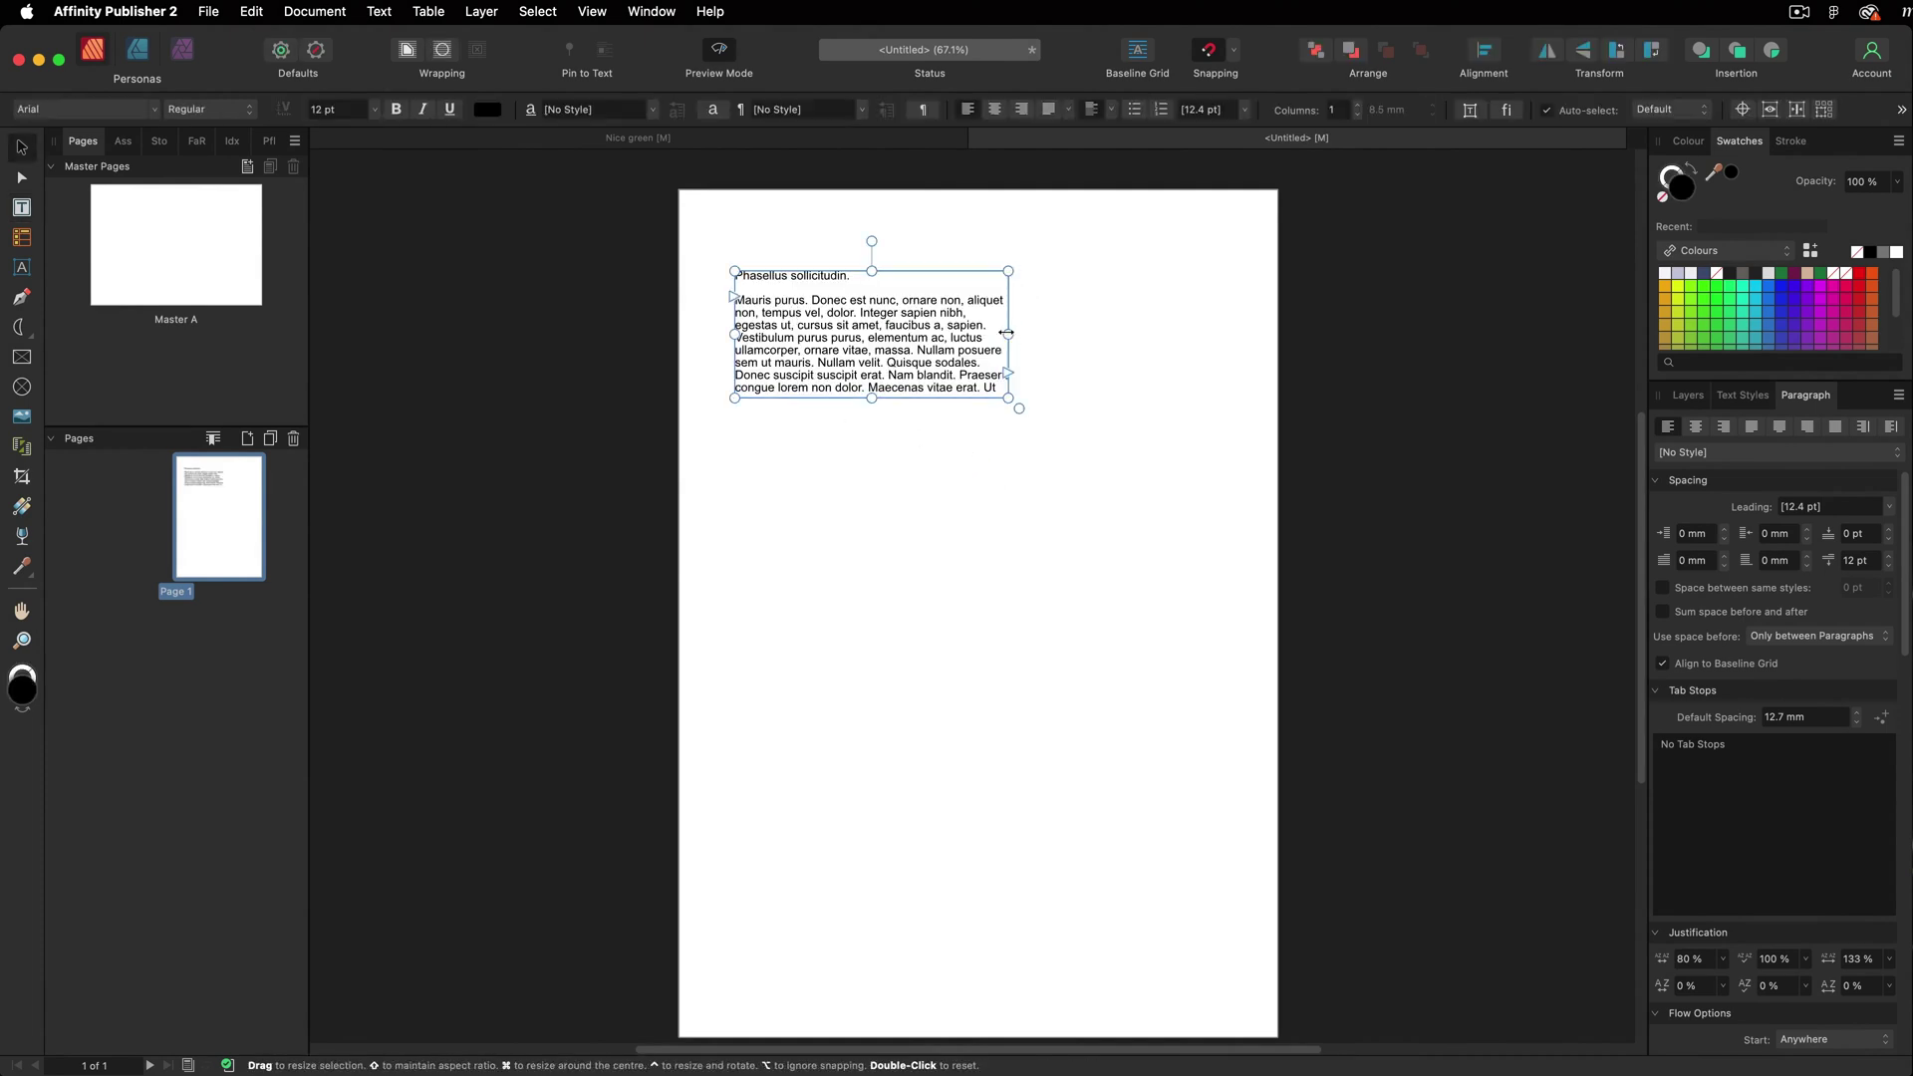
pyautogui.moveTo(1006, 334); pyautogui.dragTo(875, 397)
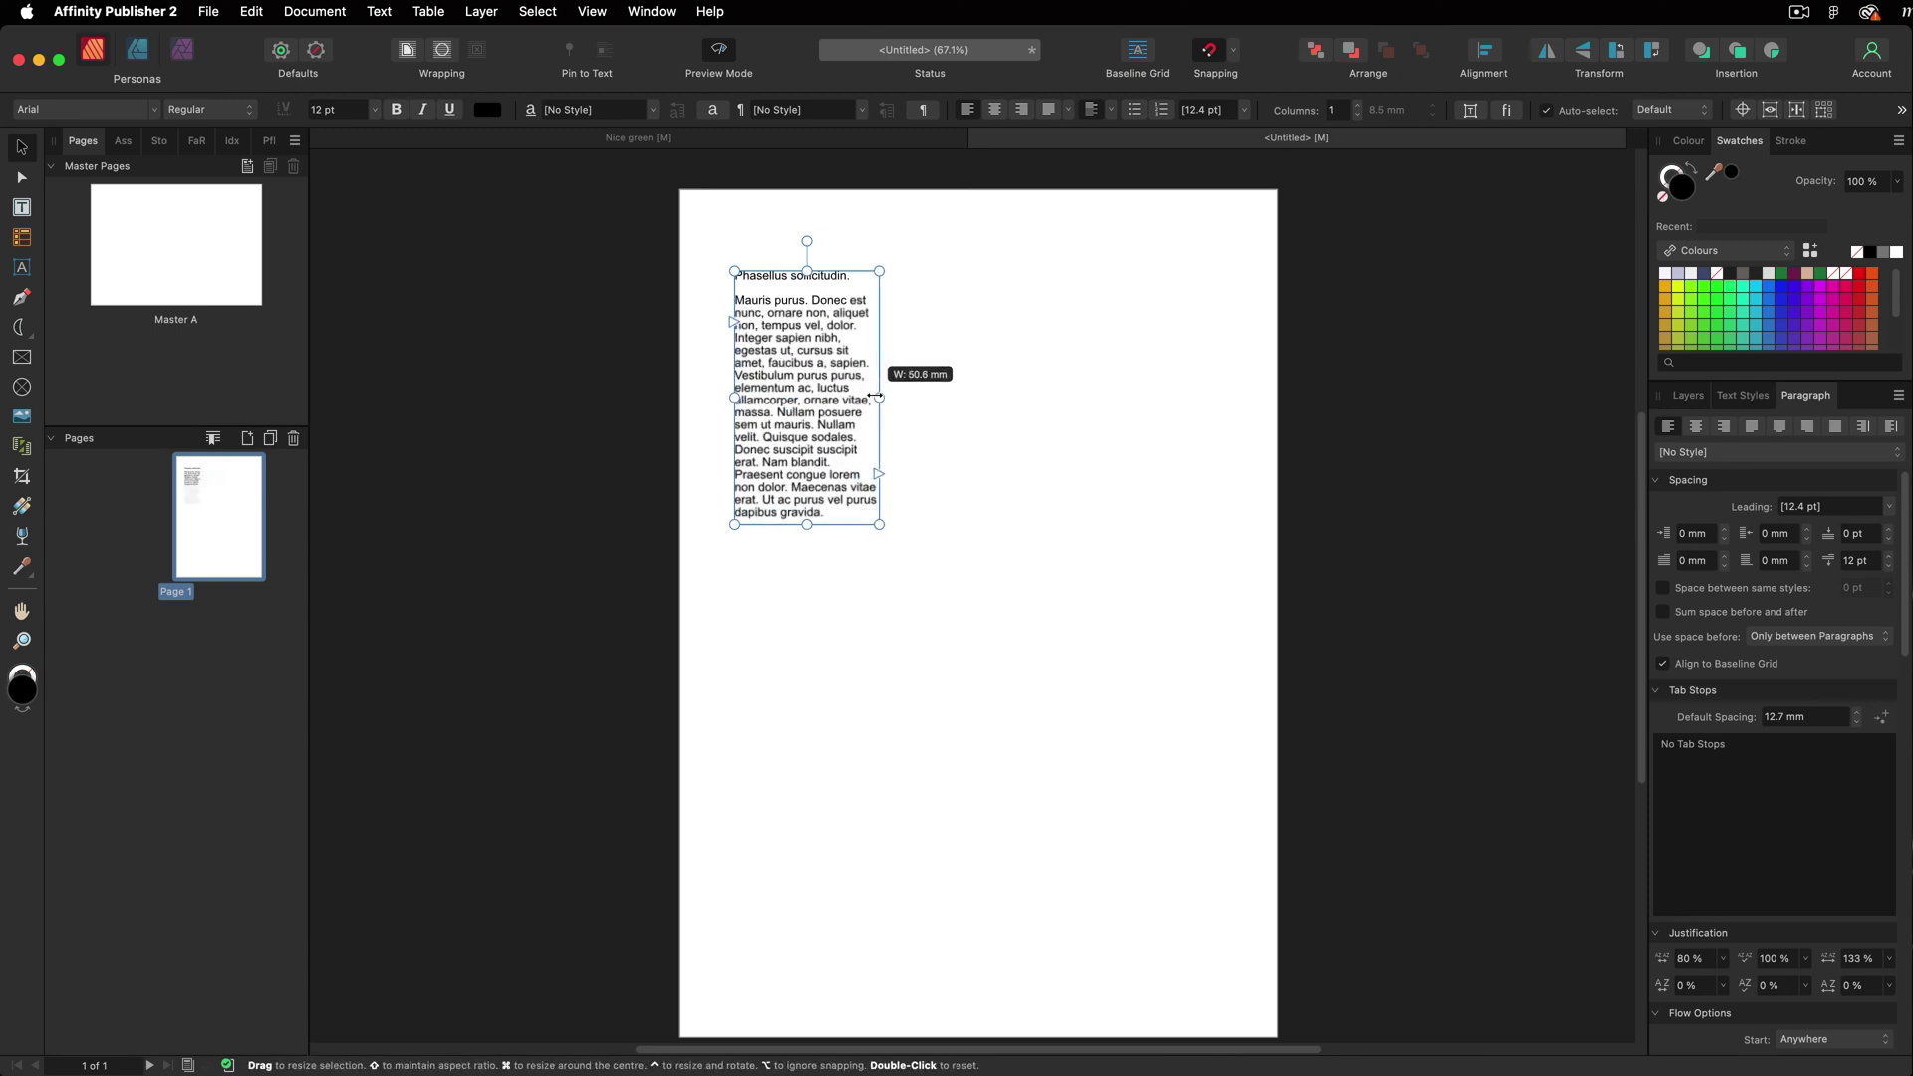
# Try to flow the text into a second linked frame drawn beside the first column.
pyautogui.click(878, 475)
pyautogui.moveTo(944, 287); pyautogui.dragTo(1111, 528)
pyautogui.press('super+z')
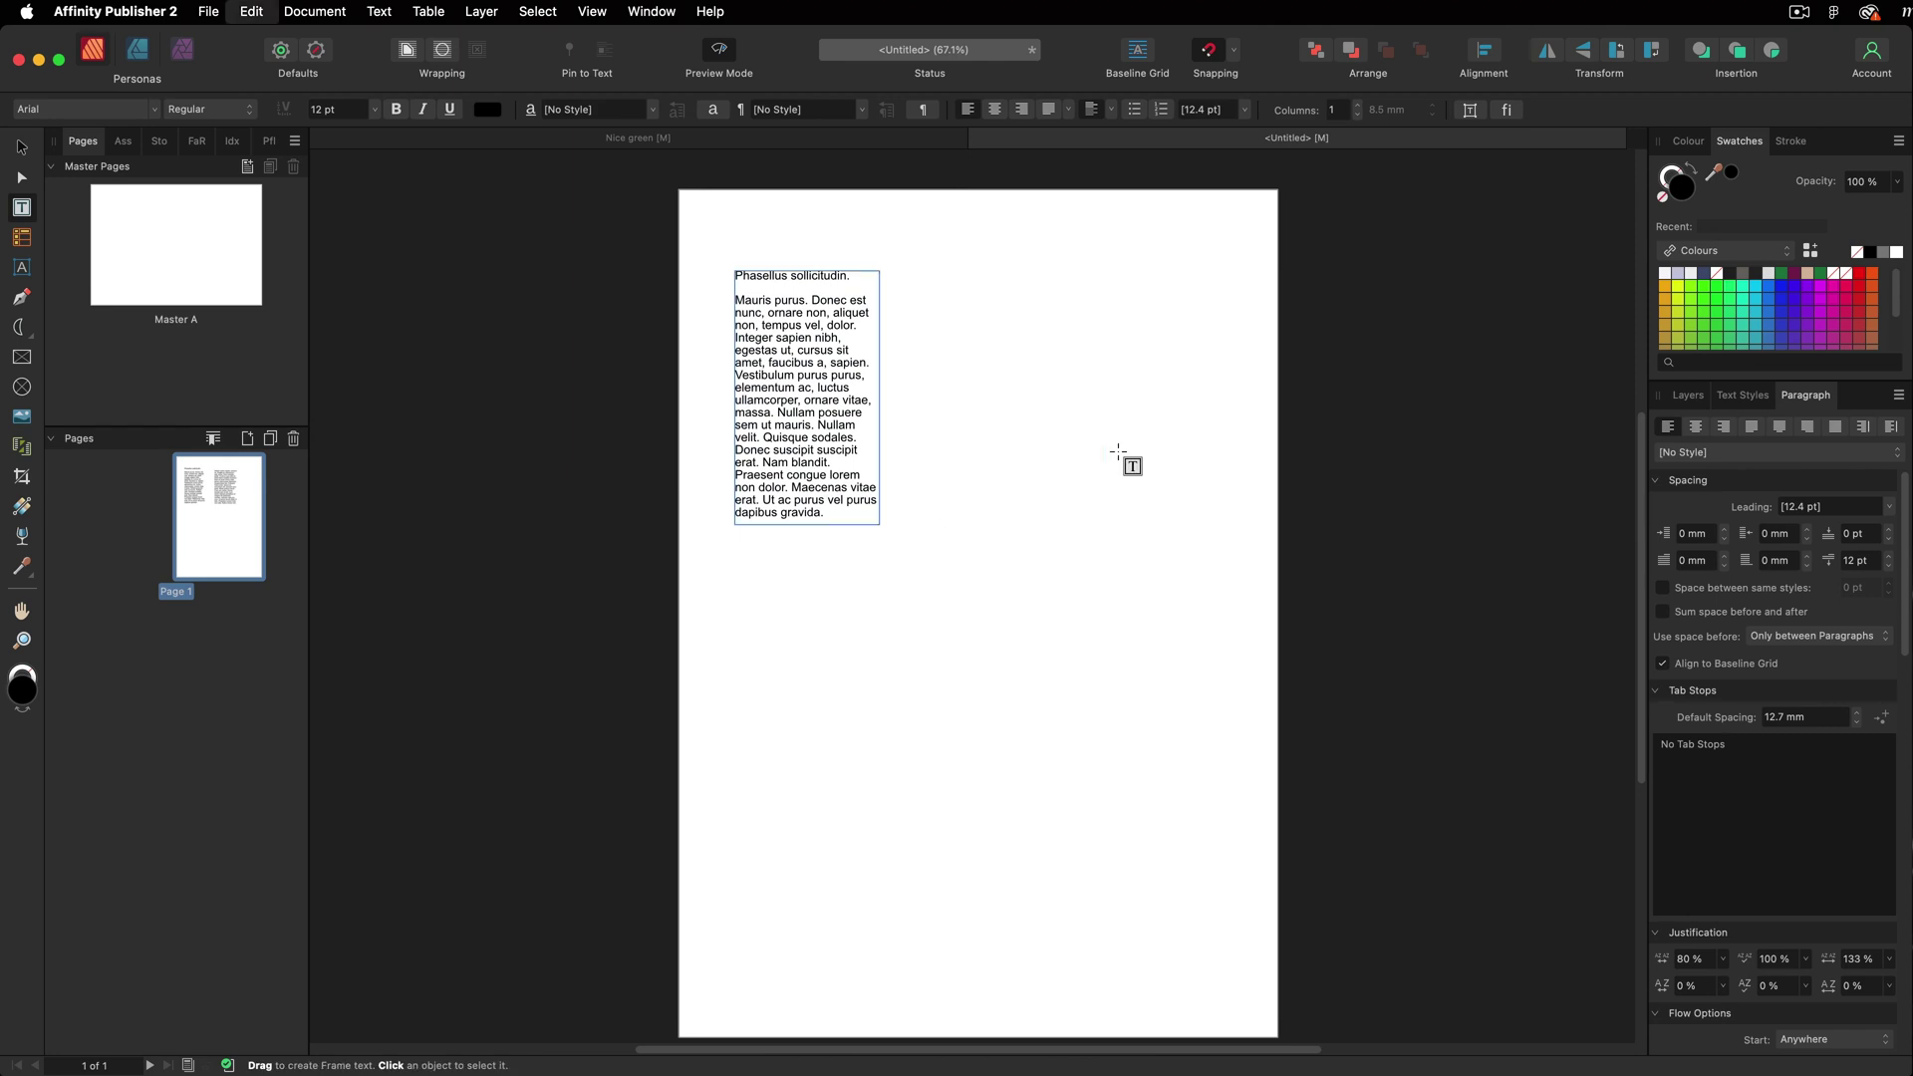
# Reposition the filler text frame on the right half of the page.
pyautogui.press('v')
pyautogui.click(1044, 428)
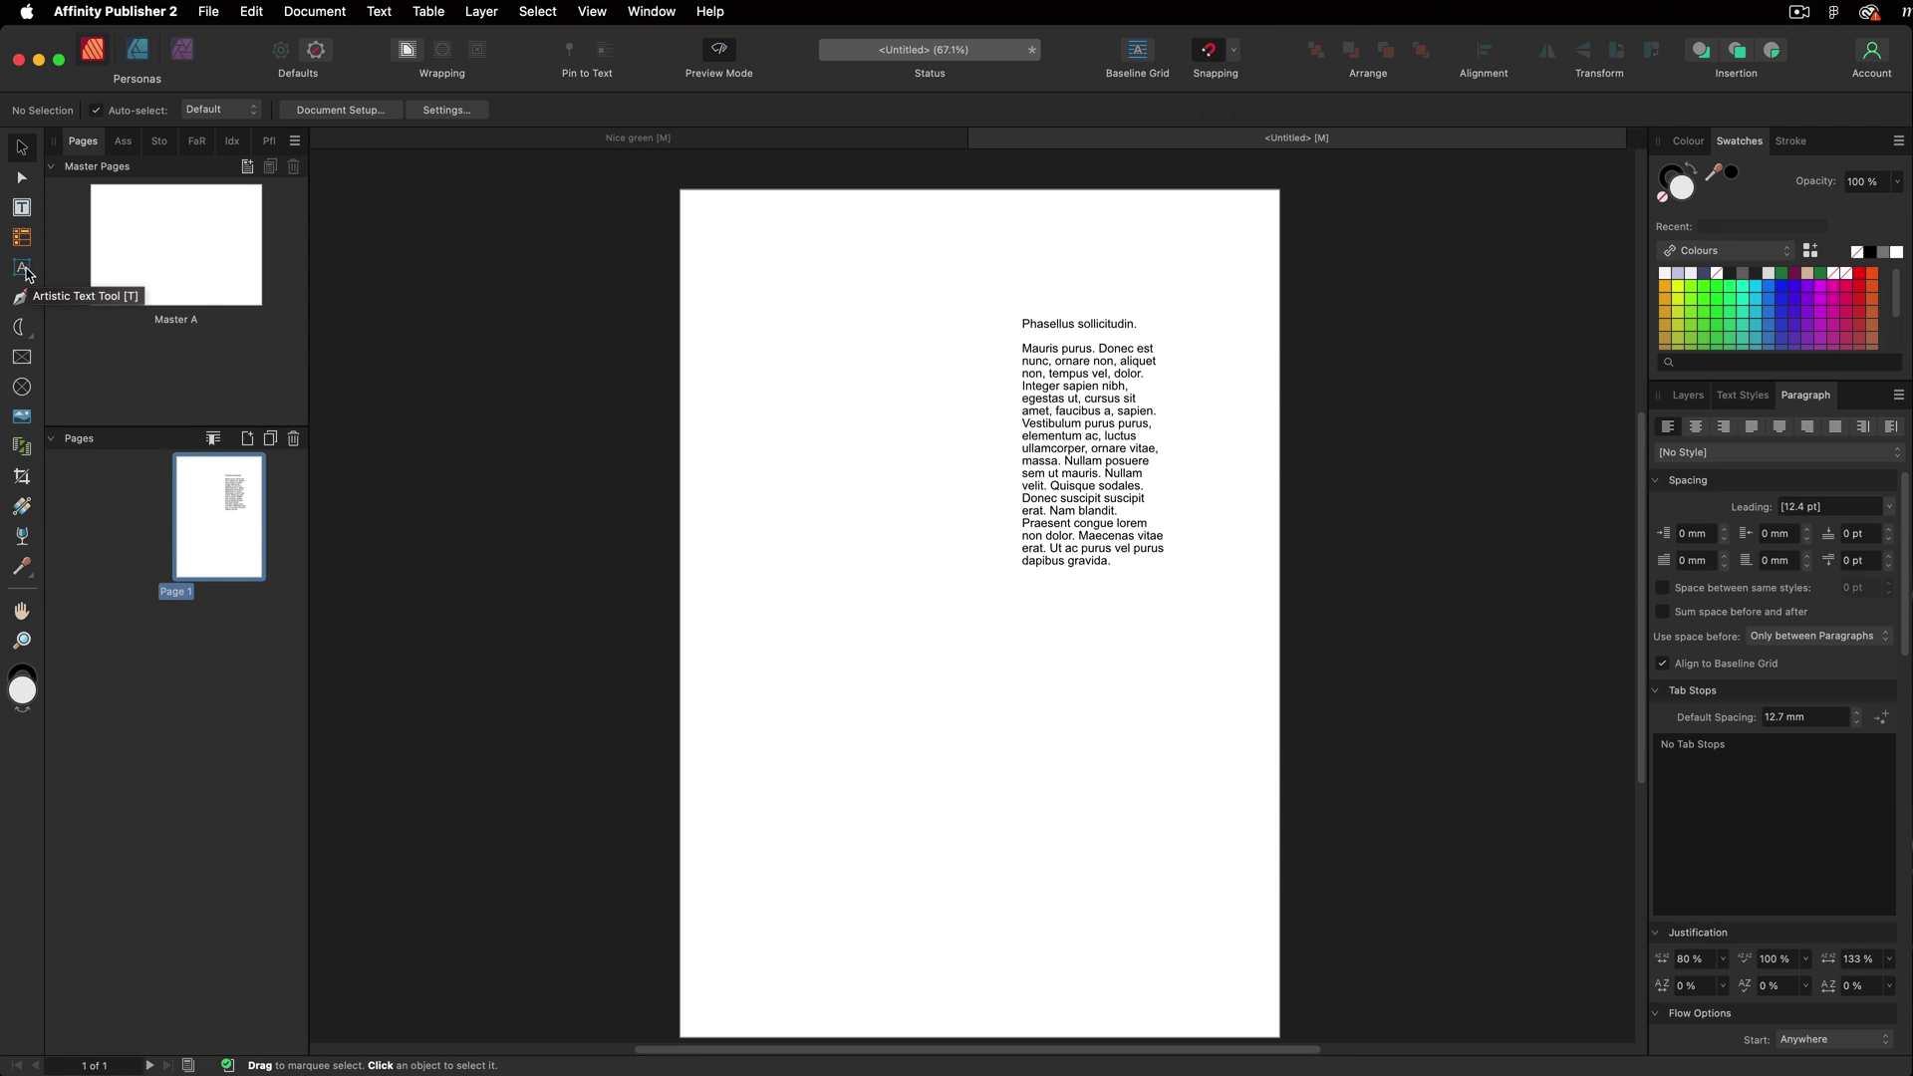
# Add artistic text reading "Text" at about 84.5 pt near the page's upper-left corner.
pyautogui.click(24, 269)
pyautogui.moveTo(745, 251); pyautogui.dragTo(819, 317)
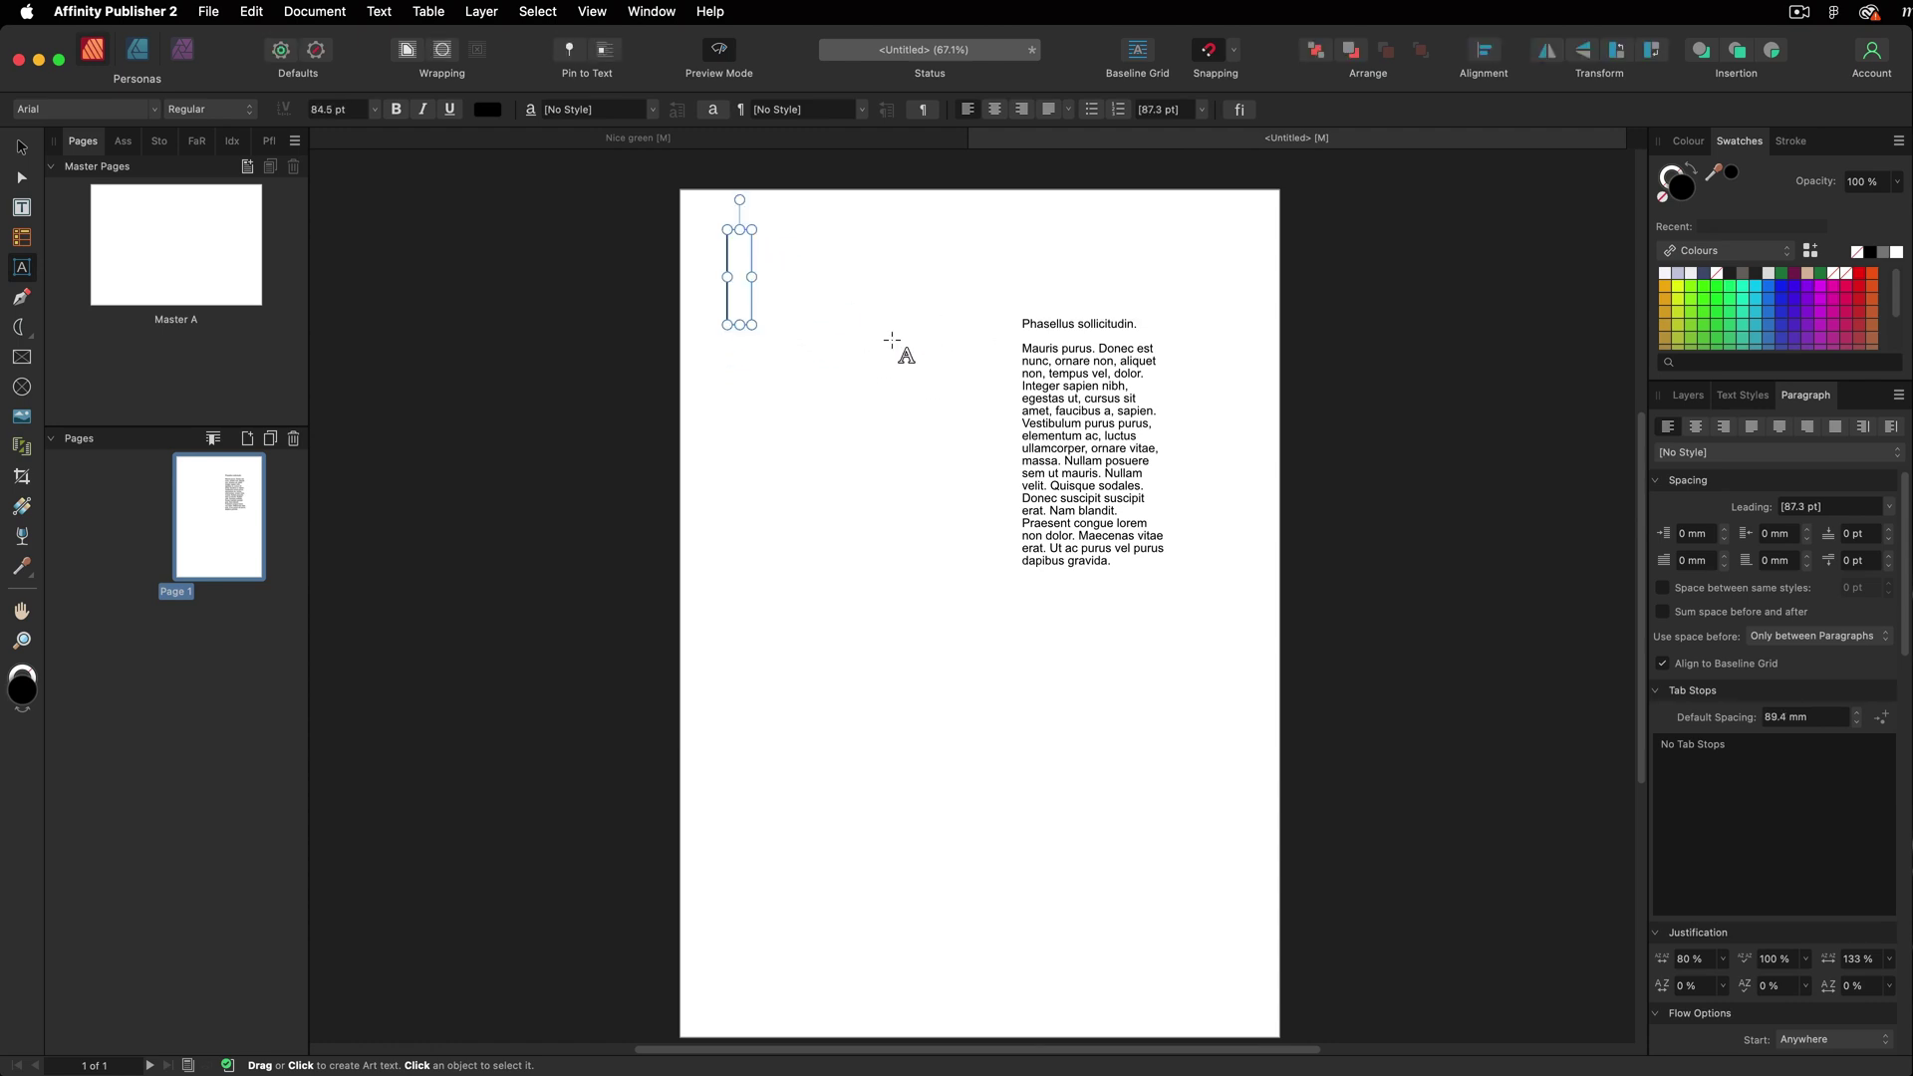
pyautogui.write('Text')
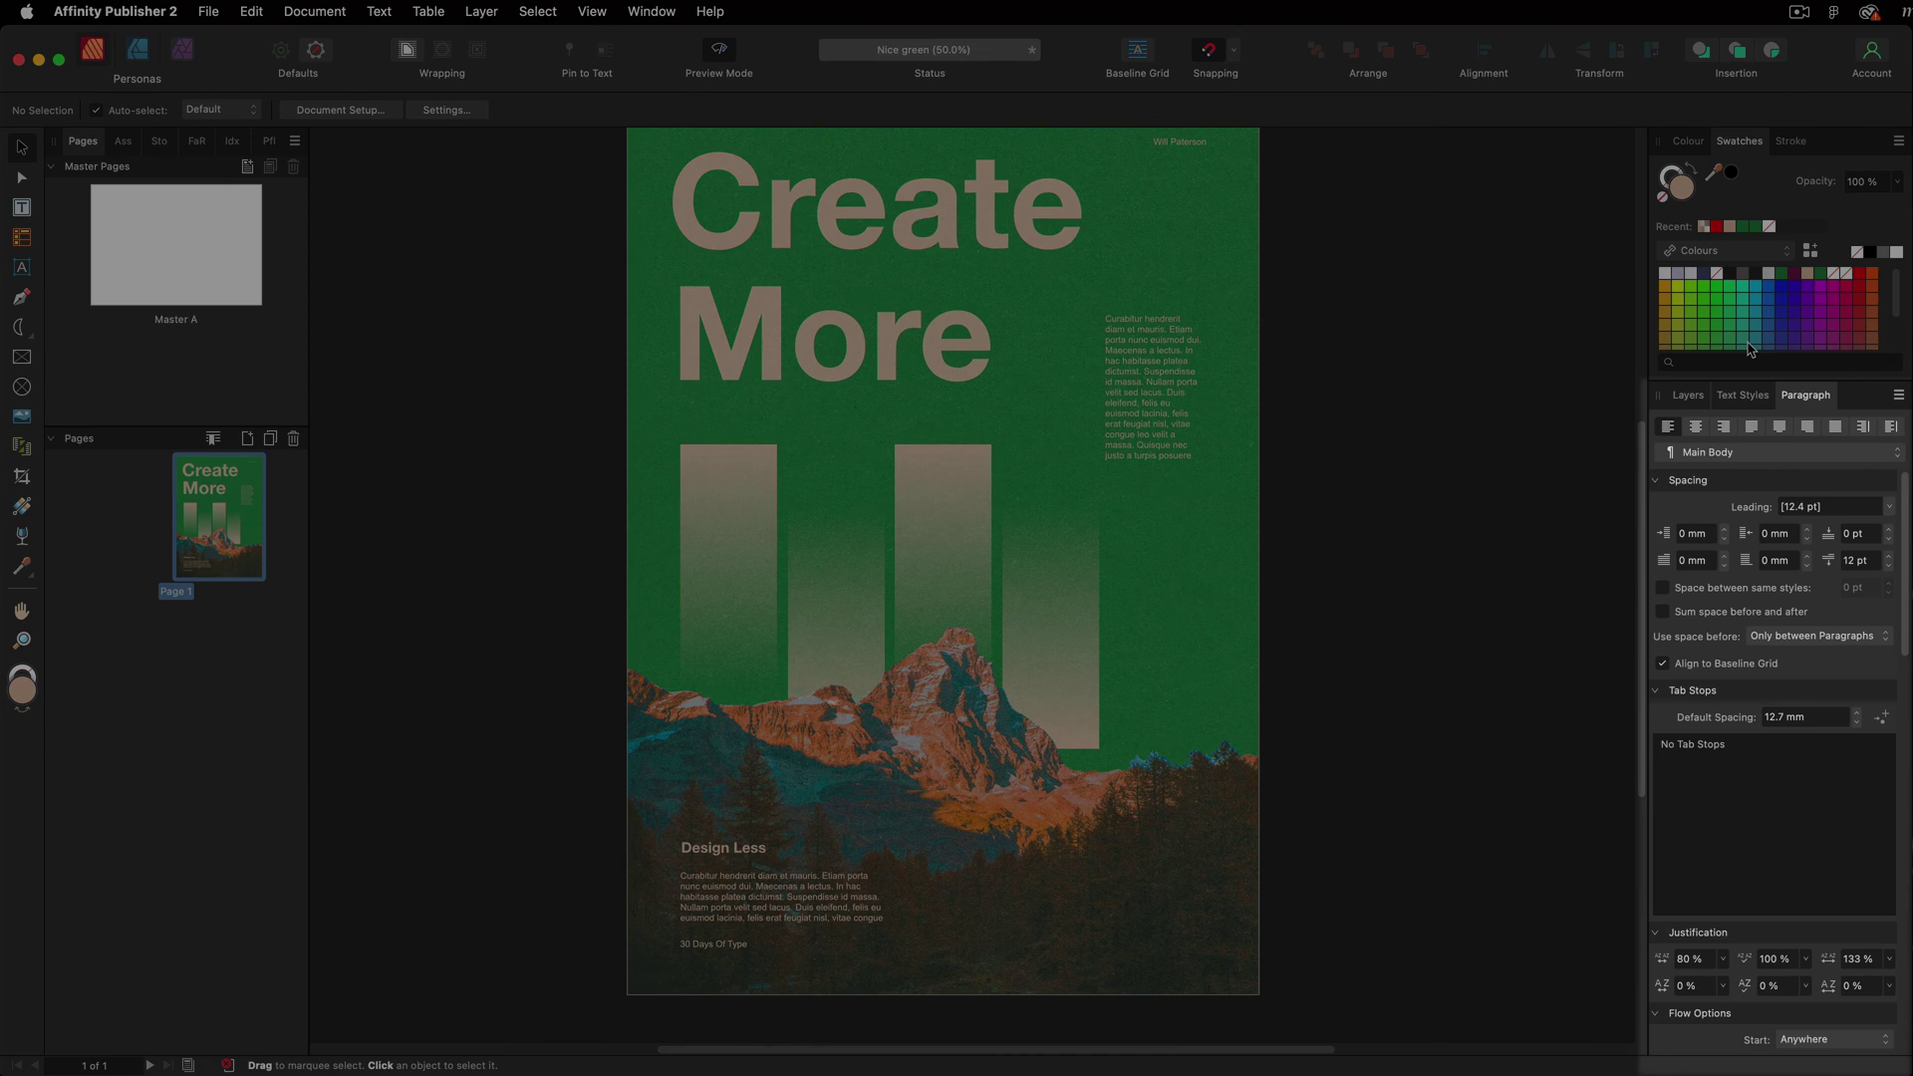
# Show the poster's layer stack, look through it and toggle the Weird Graphic layer's visibility on and off.
pyautogui.click(1706, 399)
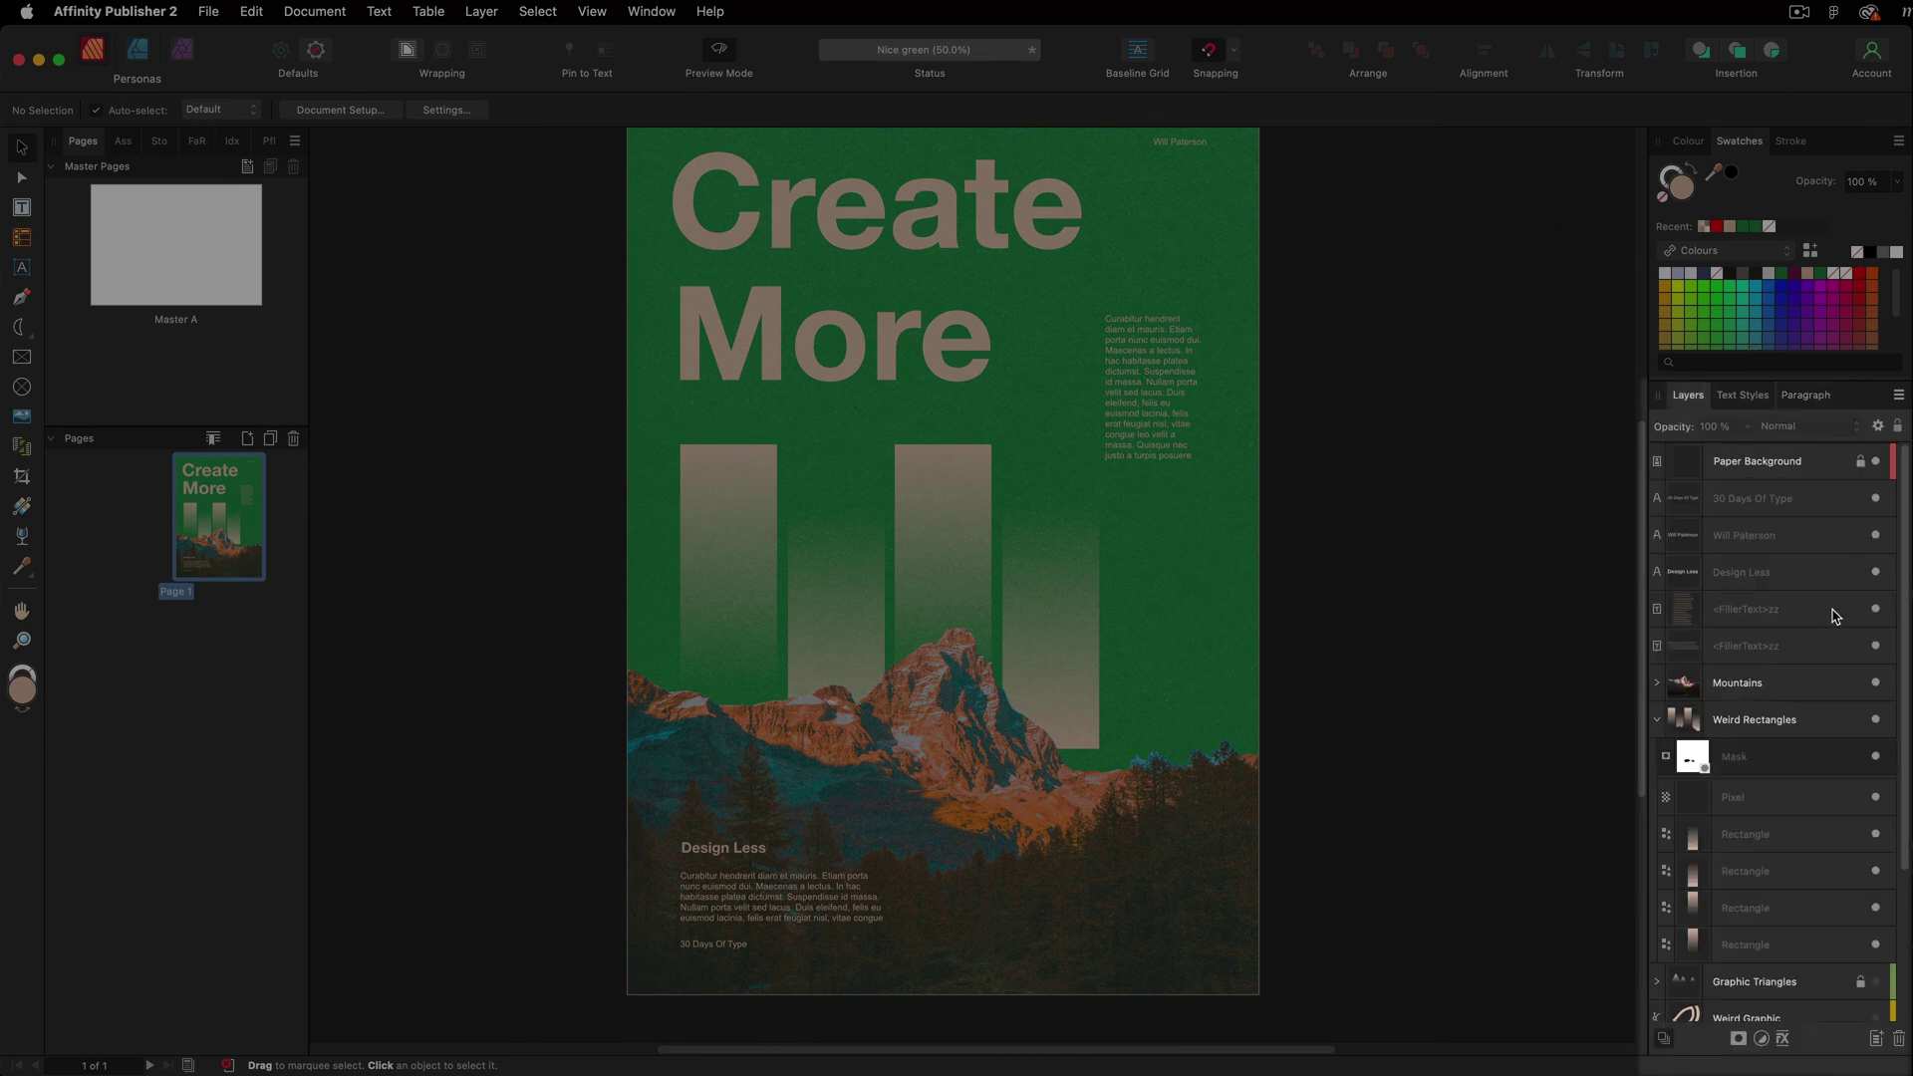
pyautogui.scroll(-4, 1833, 624)
pyautogui.scroll(4, 1833, 638)
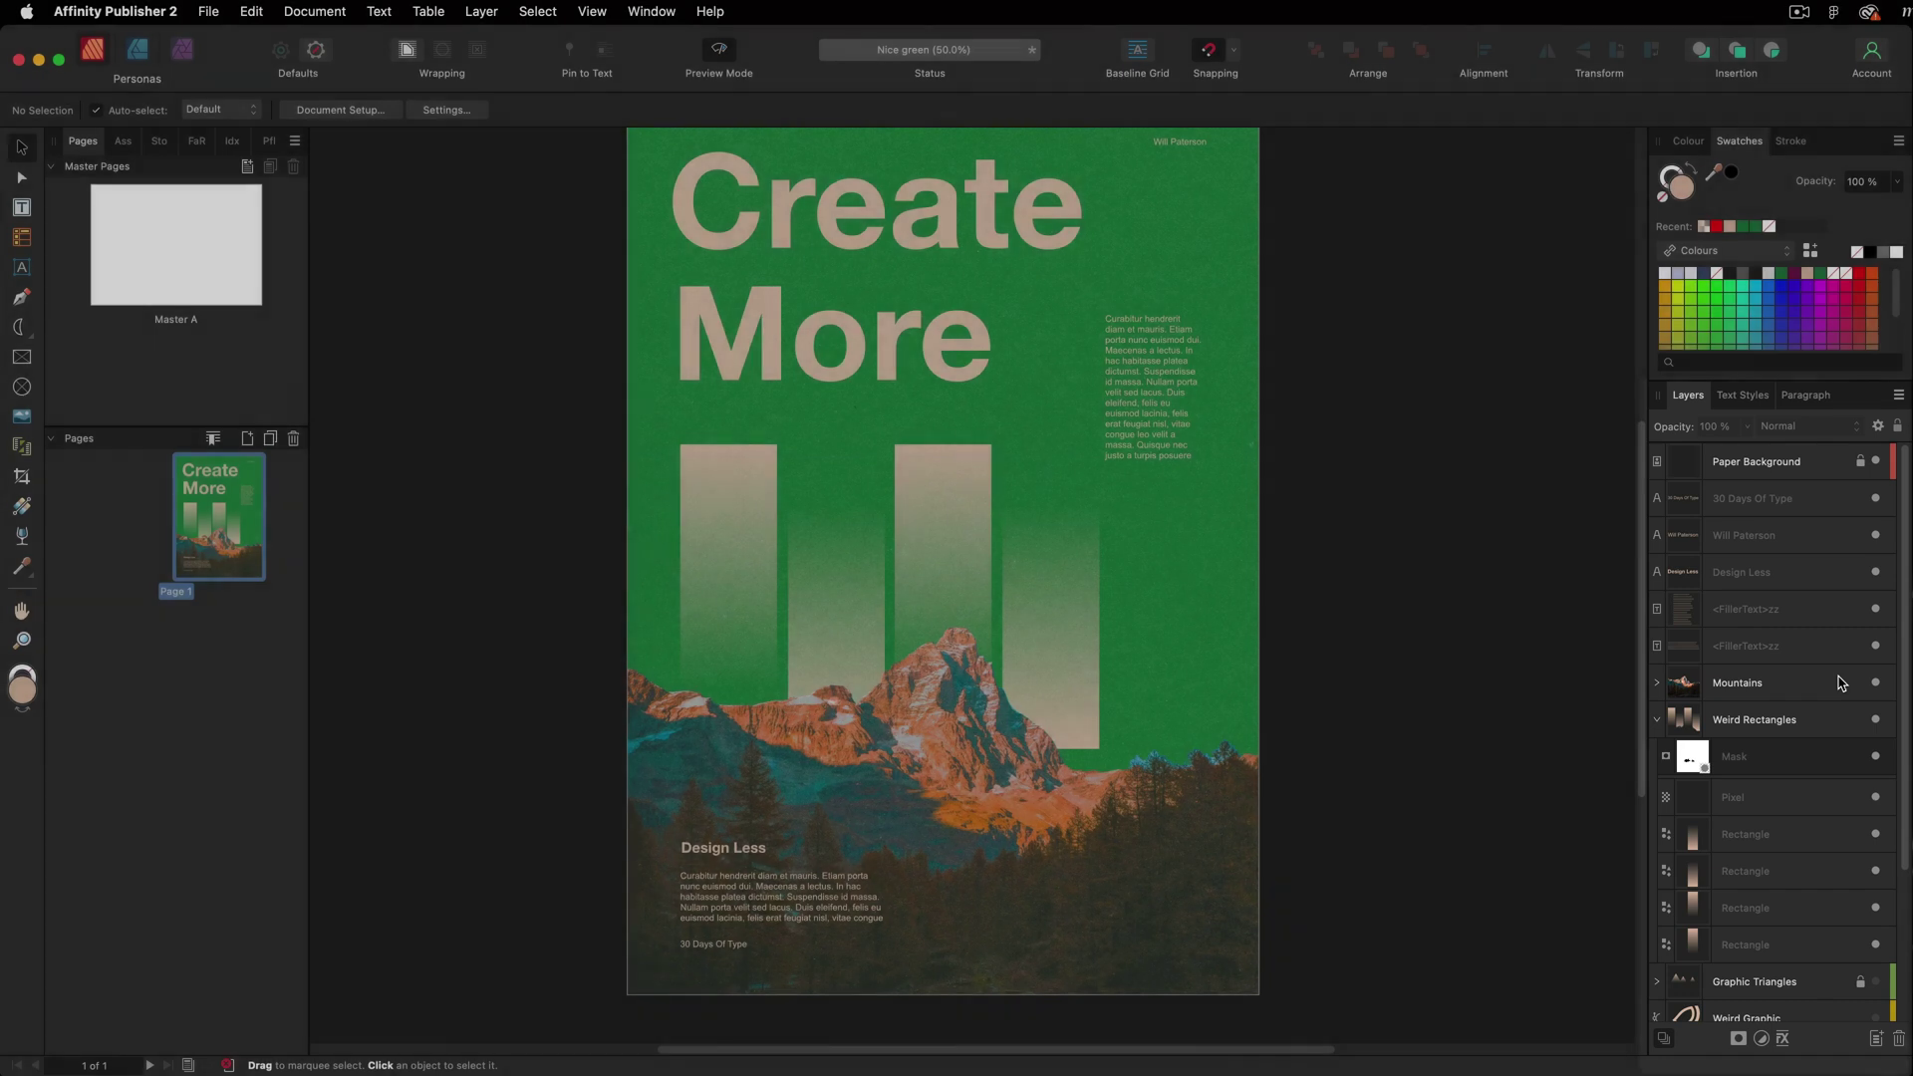
pyautogui.click(1888, 794)
pyautogui.click(1889, 794)
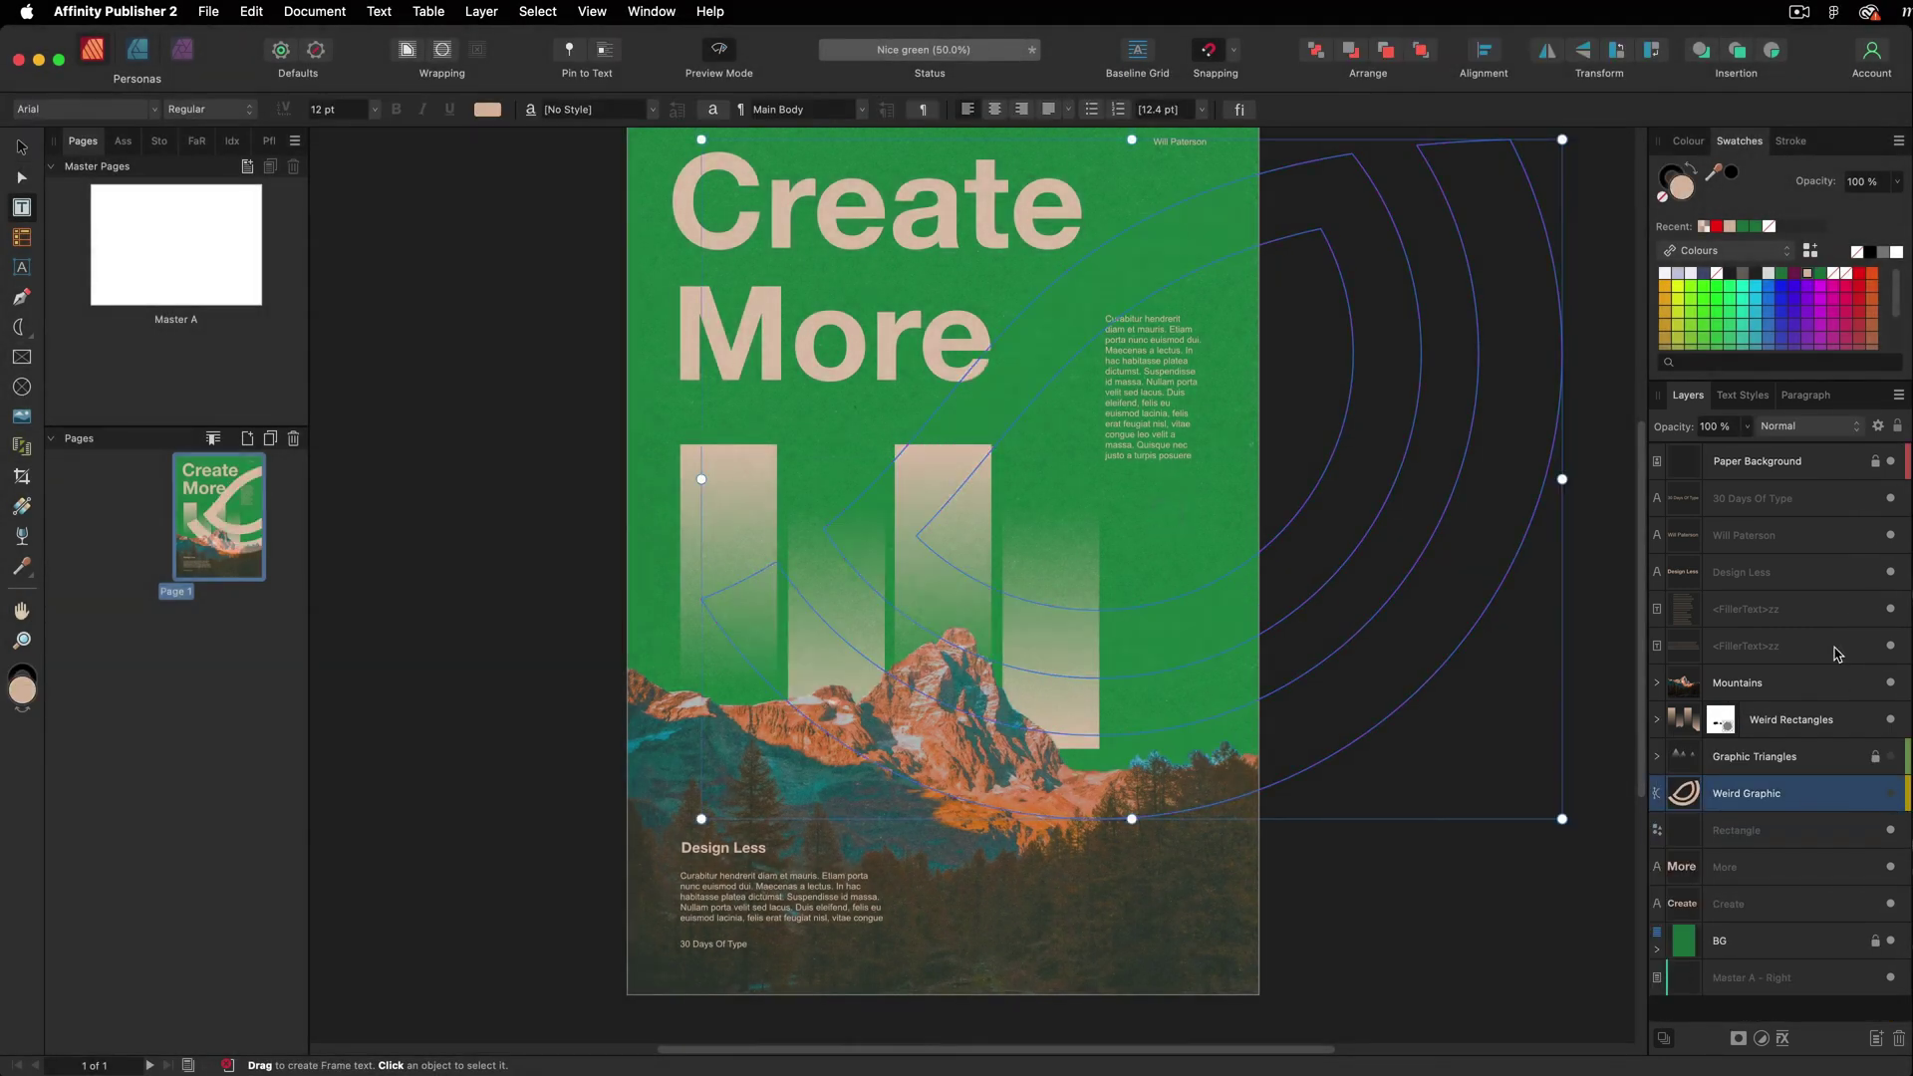
# Float the Layers panel over the canvas and dock it back in its original group.
pyautogui.moveTo(1689, 396); pyautogui.dragTo(1422, 422)
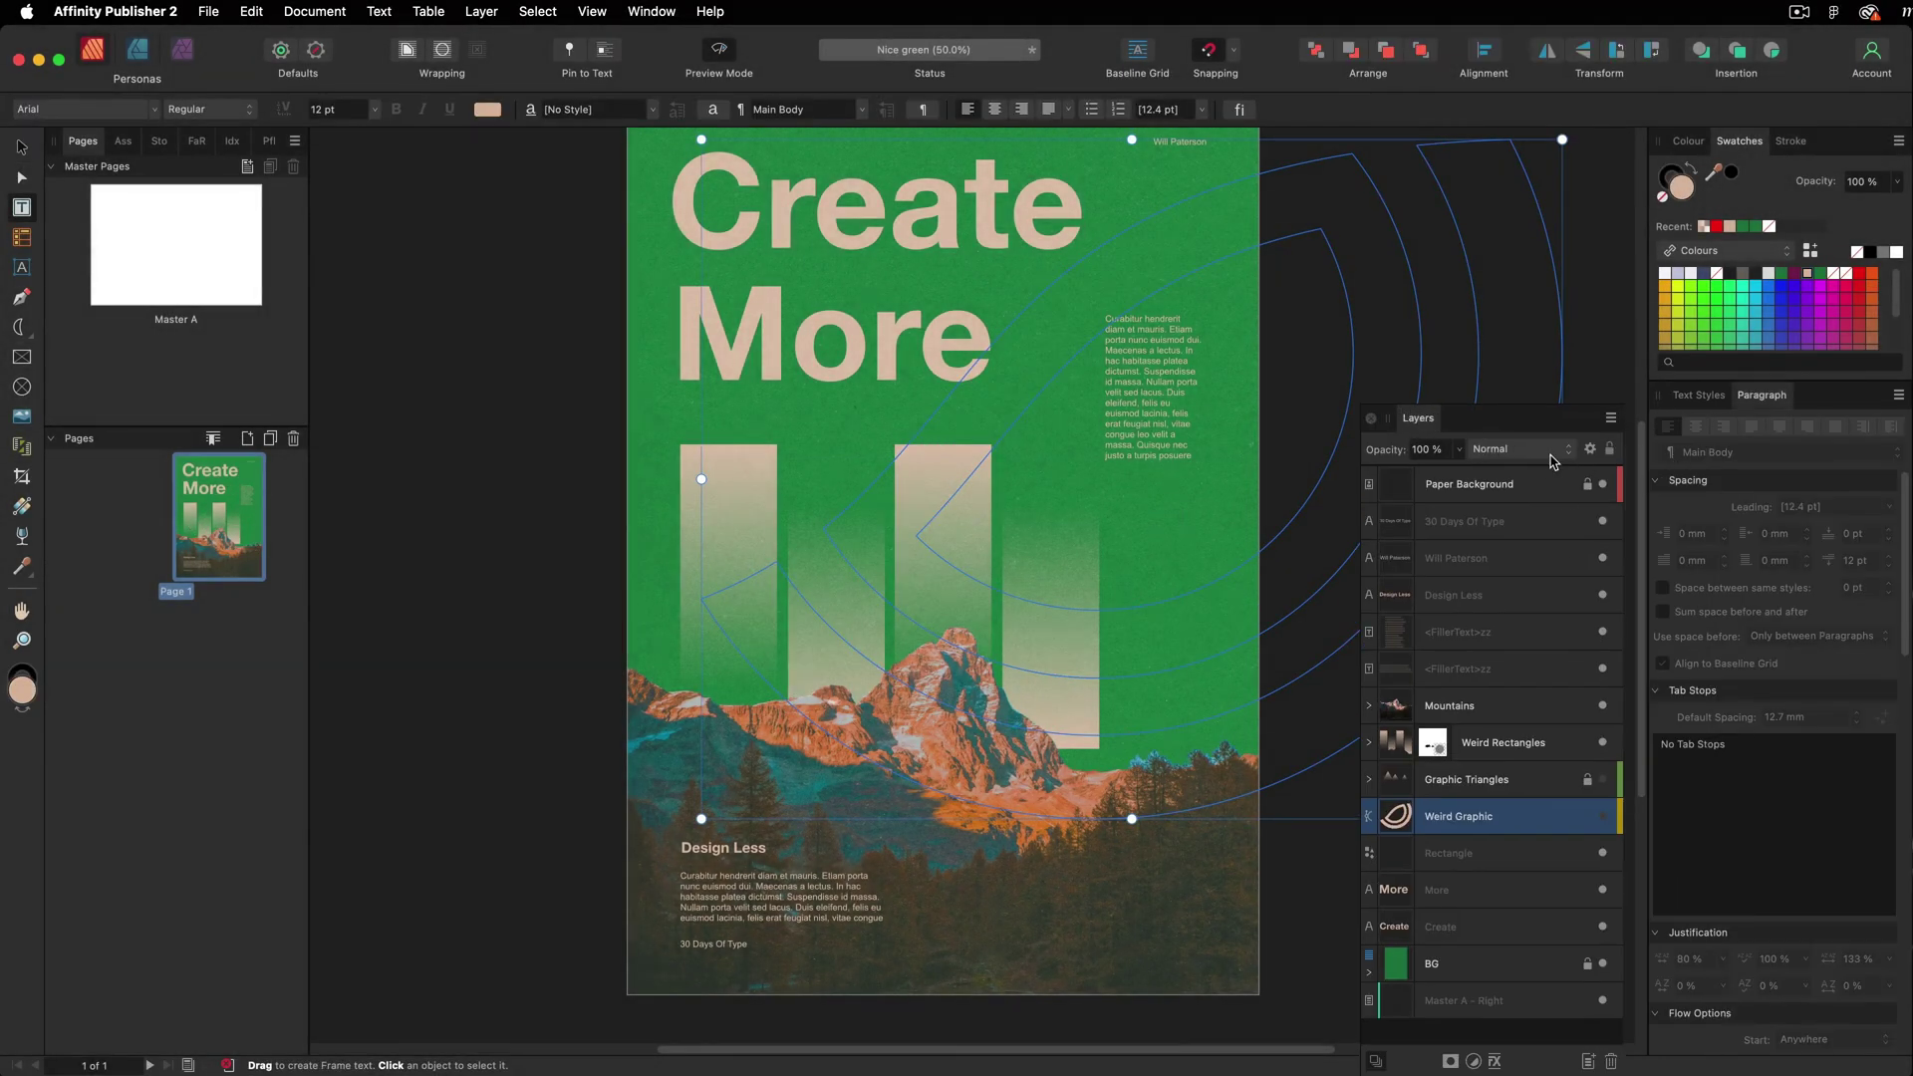
pyautogui.moveTo(1378, 421); pyautogui.dragTo(1733, 397)
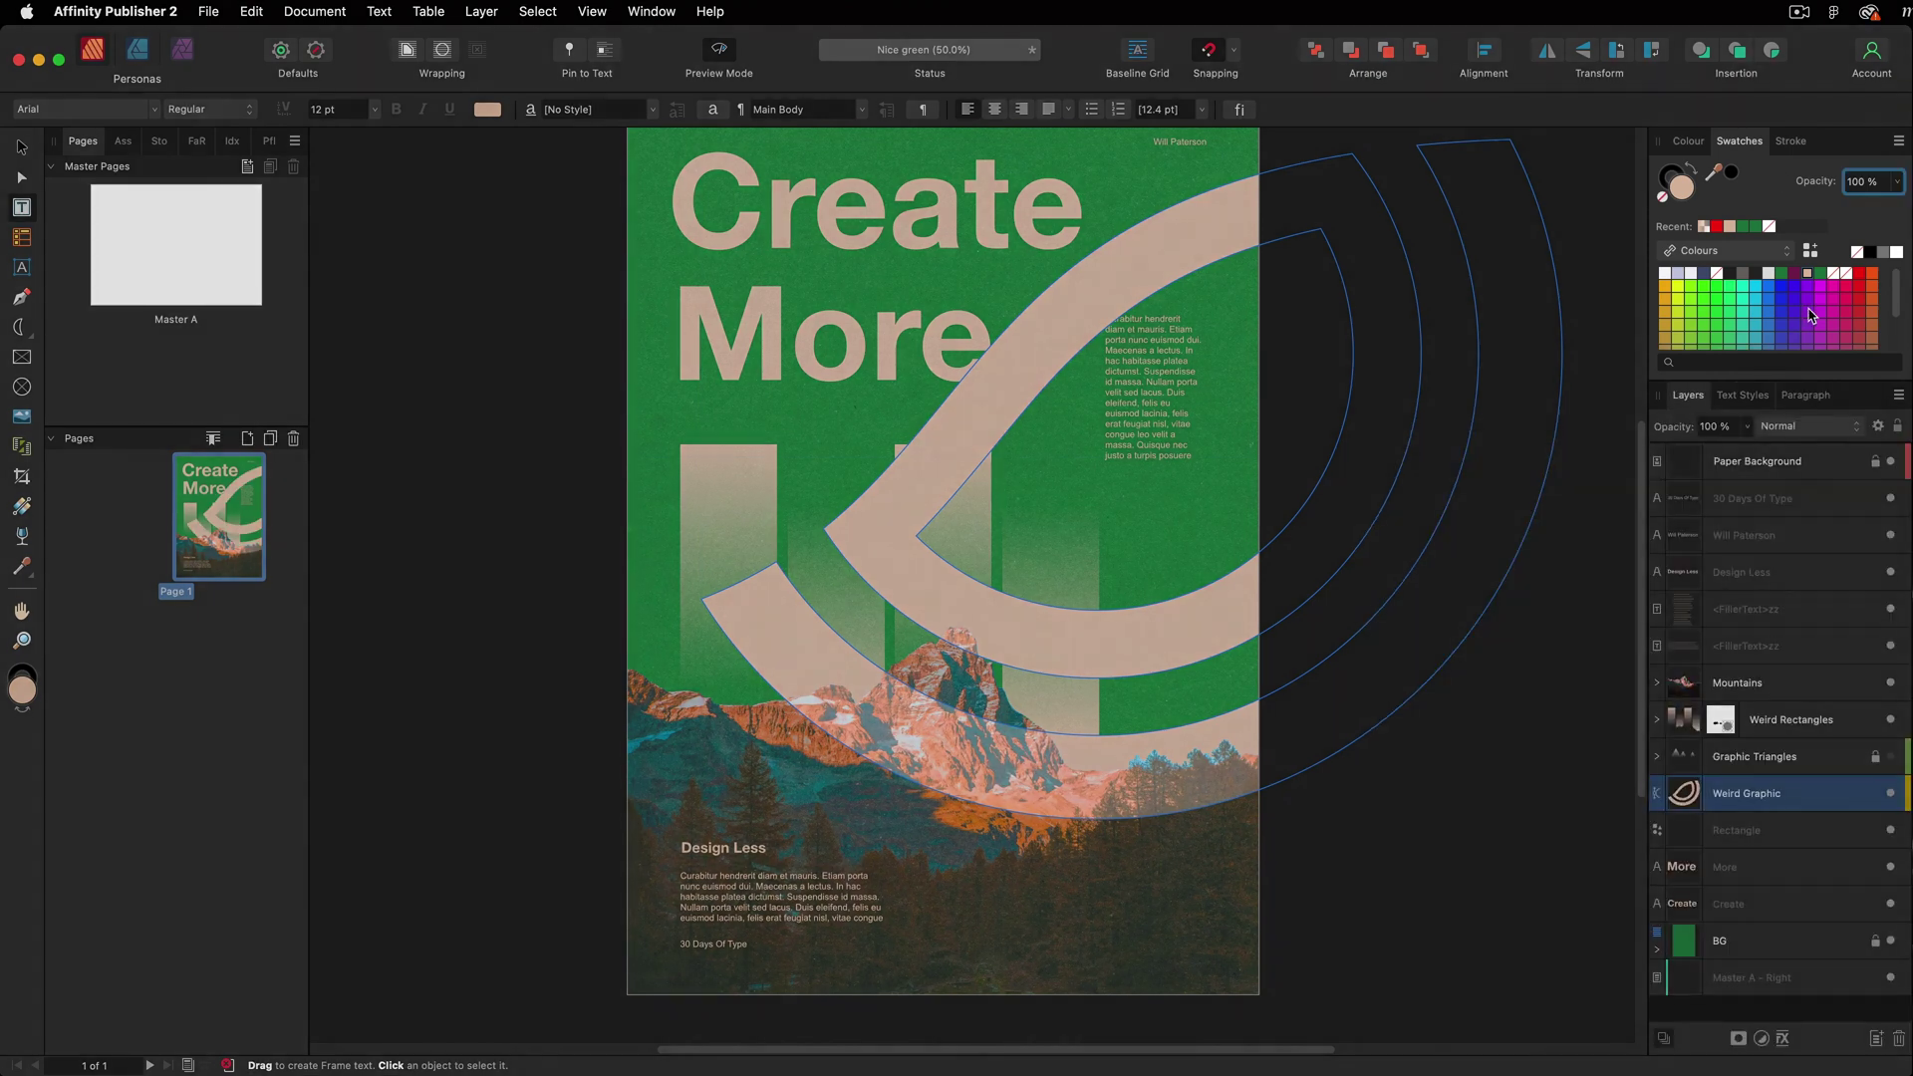
# Try blue, green and purple fills on the Weird Graphic and restore its beige fill.
pyautogui.scroll(-3, 1811, 315)
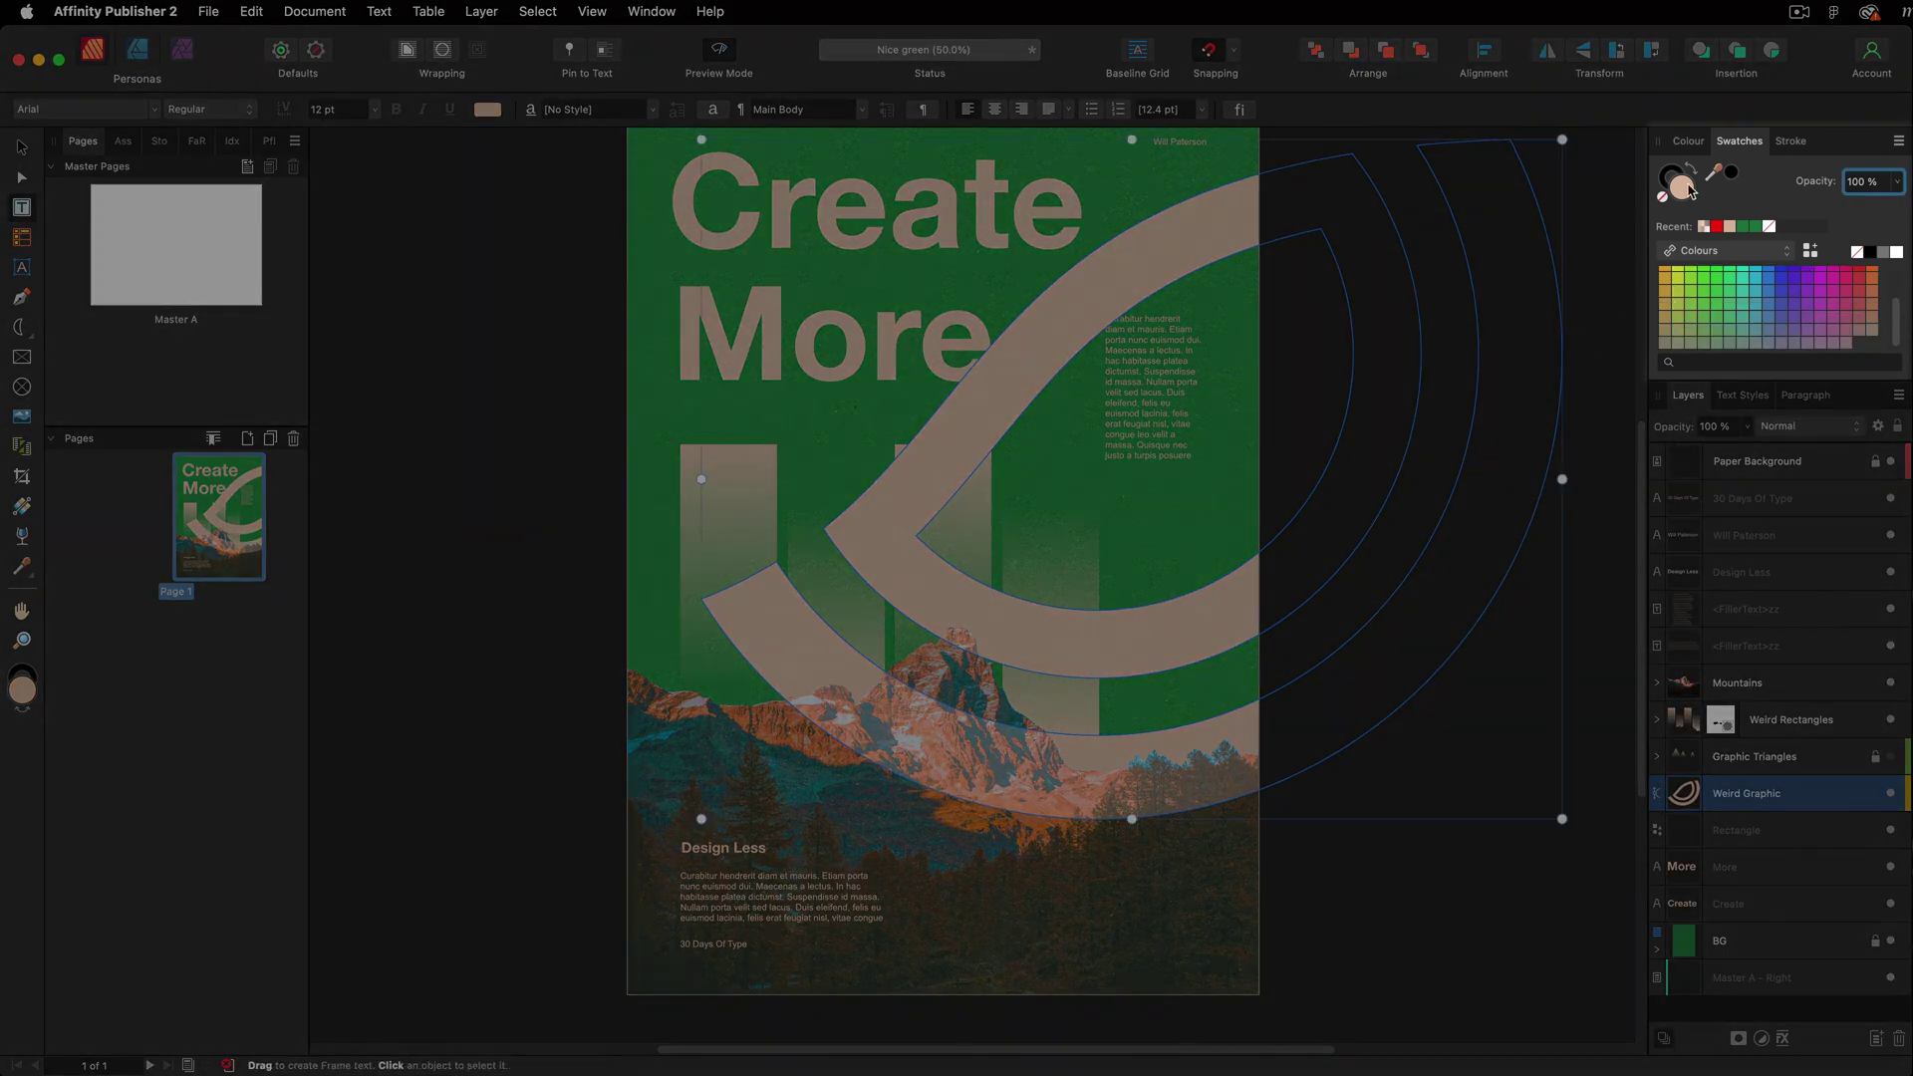
pyautogui.click(1716, 272)
pyautogui.click(1771, 321)
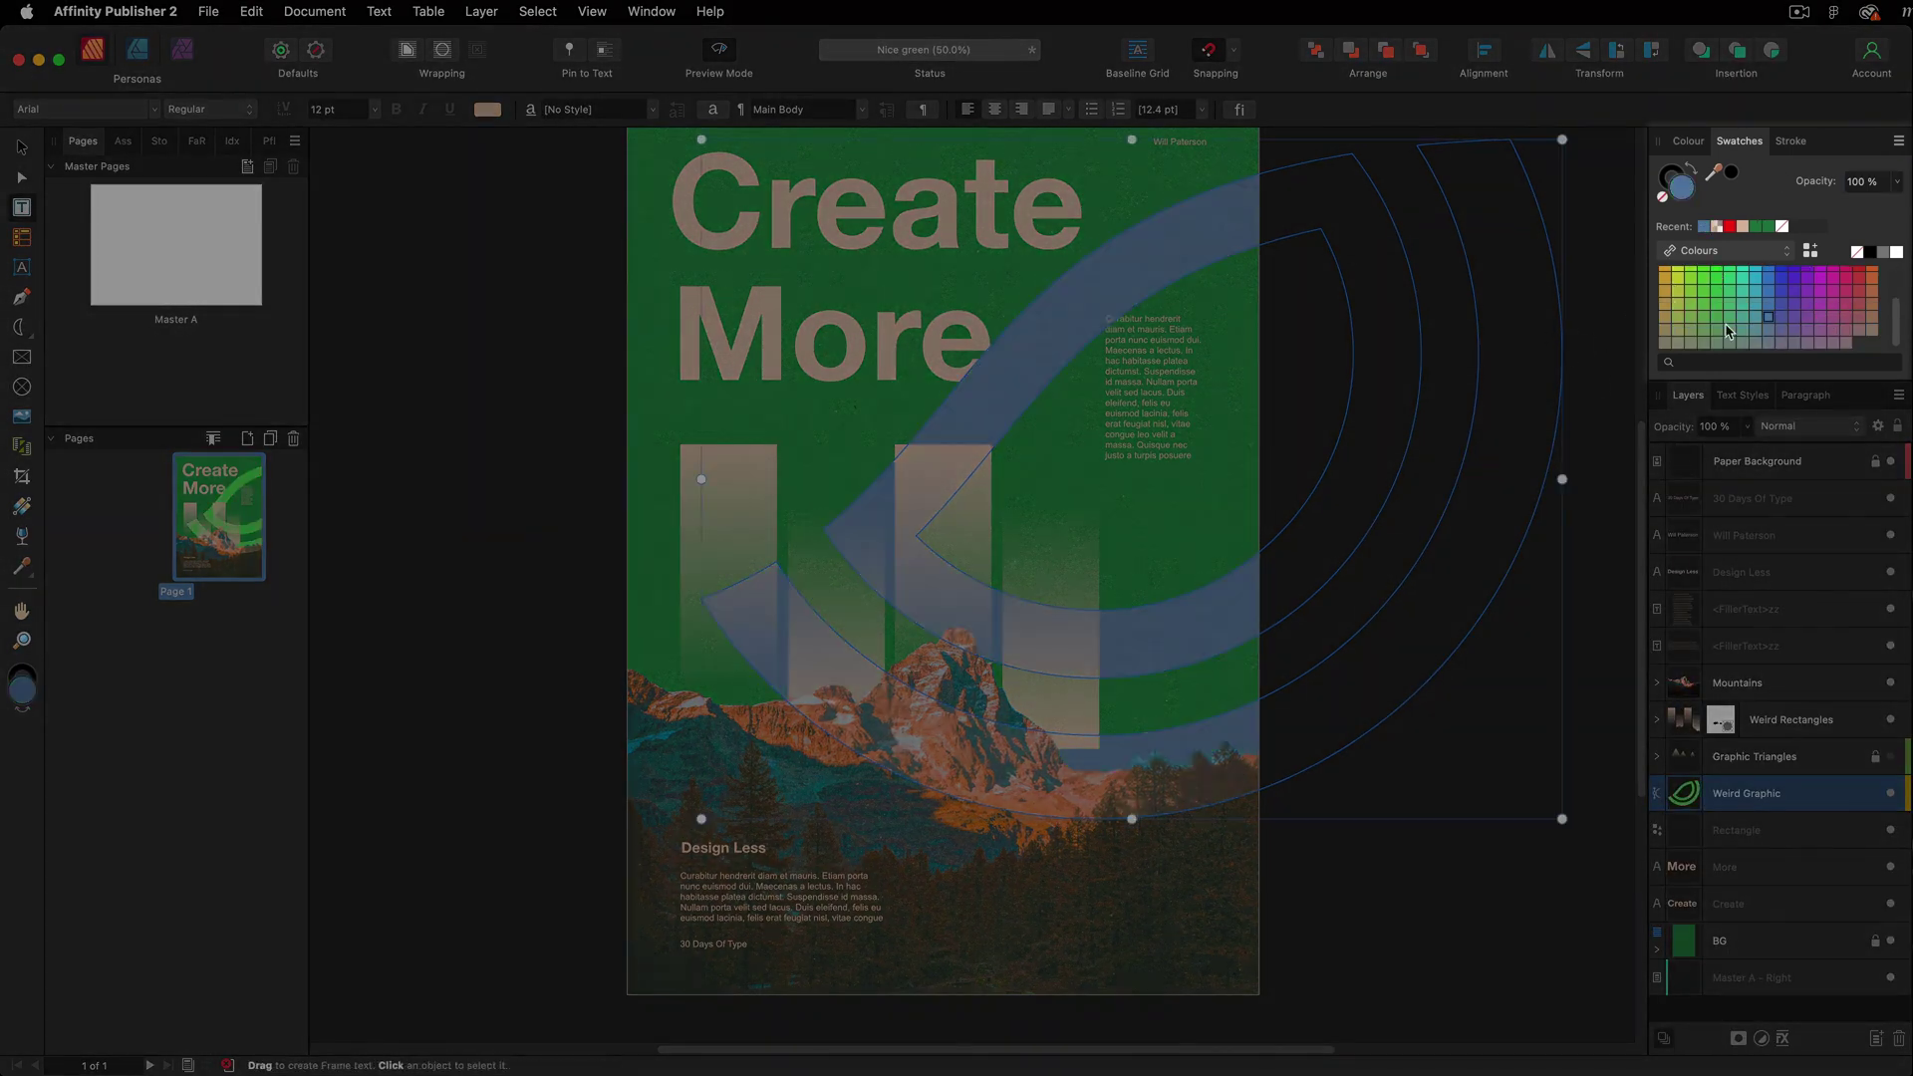
pyautogui.click(1703, 317)
pyautogui.click(1821, 301)
pyautogui.scroll(2, 1766, 319)
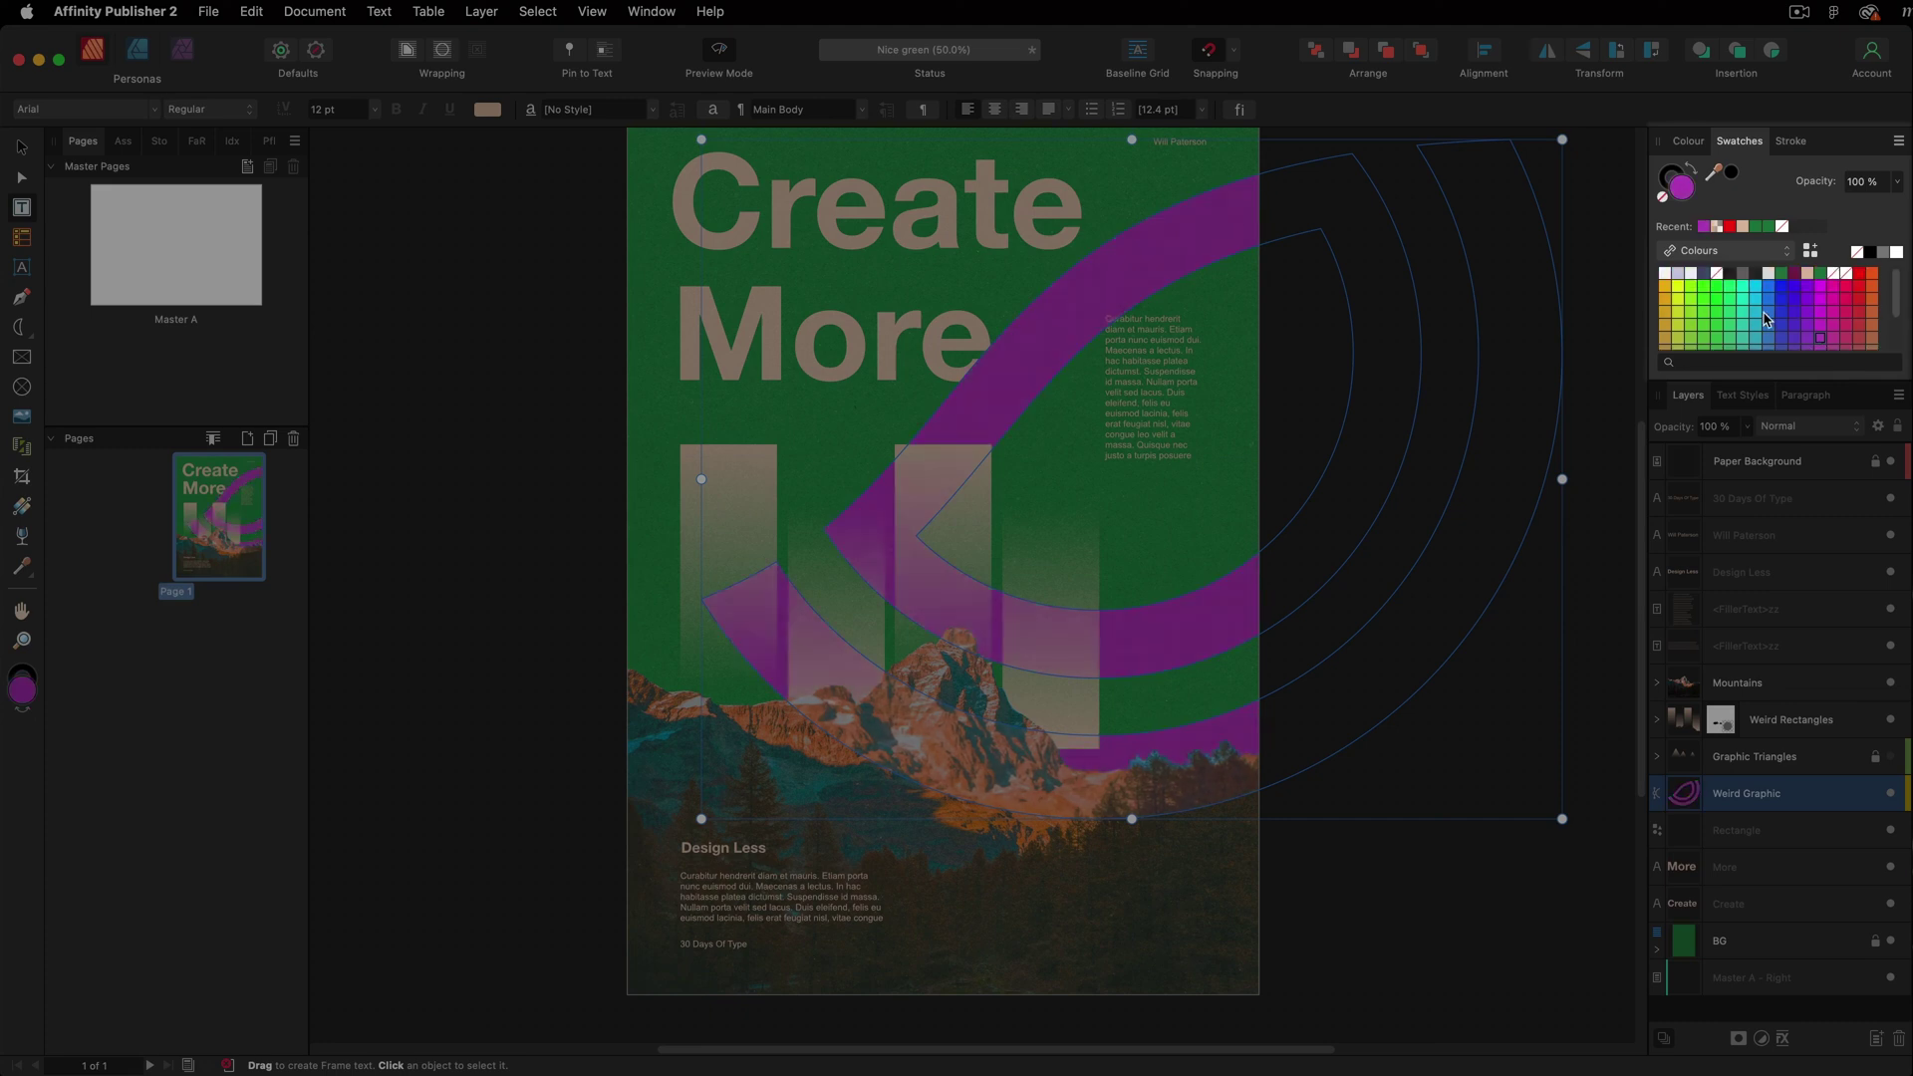
pyautogui.click(1749, 227)
# Set the Weird Graphic's stroke width to 0.7 pt and hide the layer.
pyautogui.click(1791, 138)
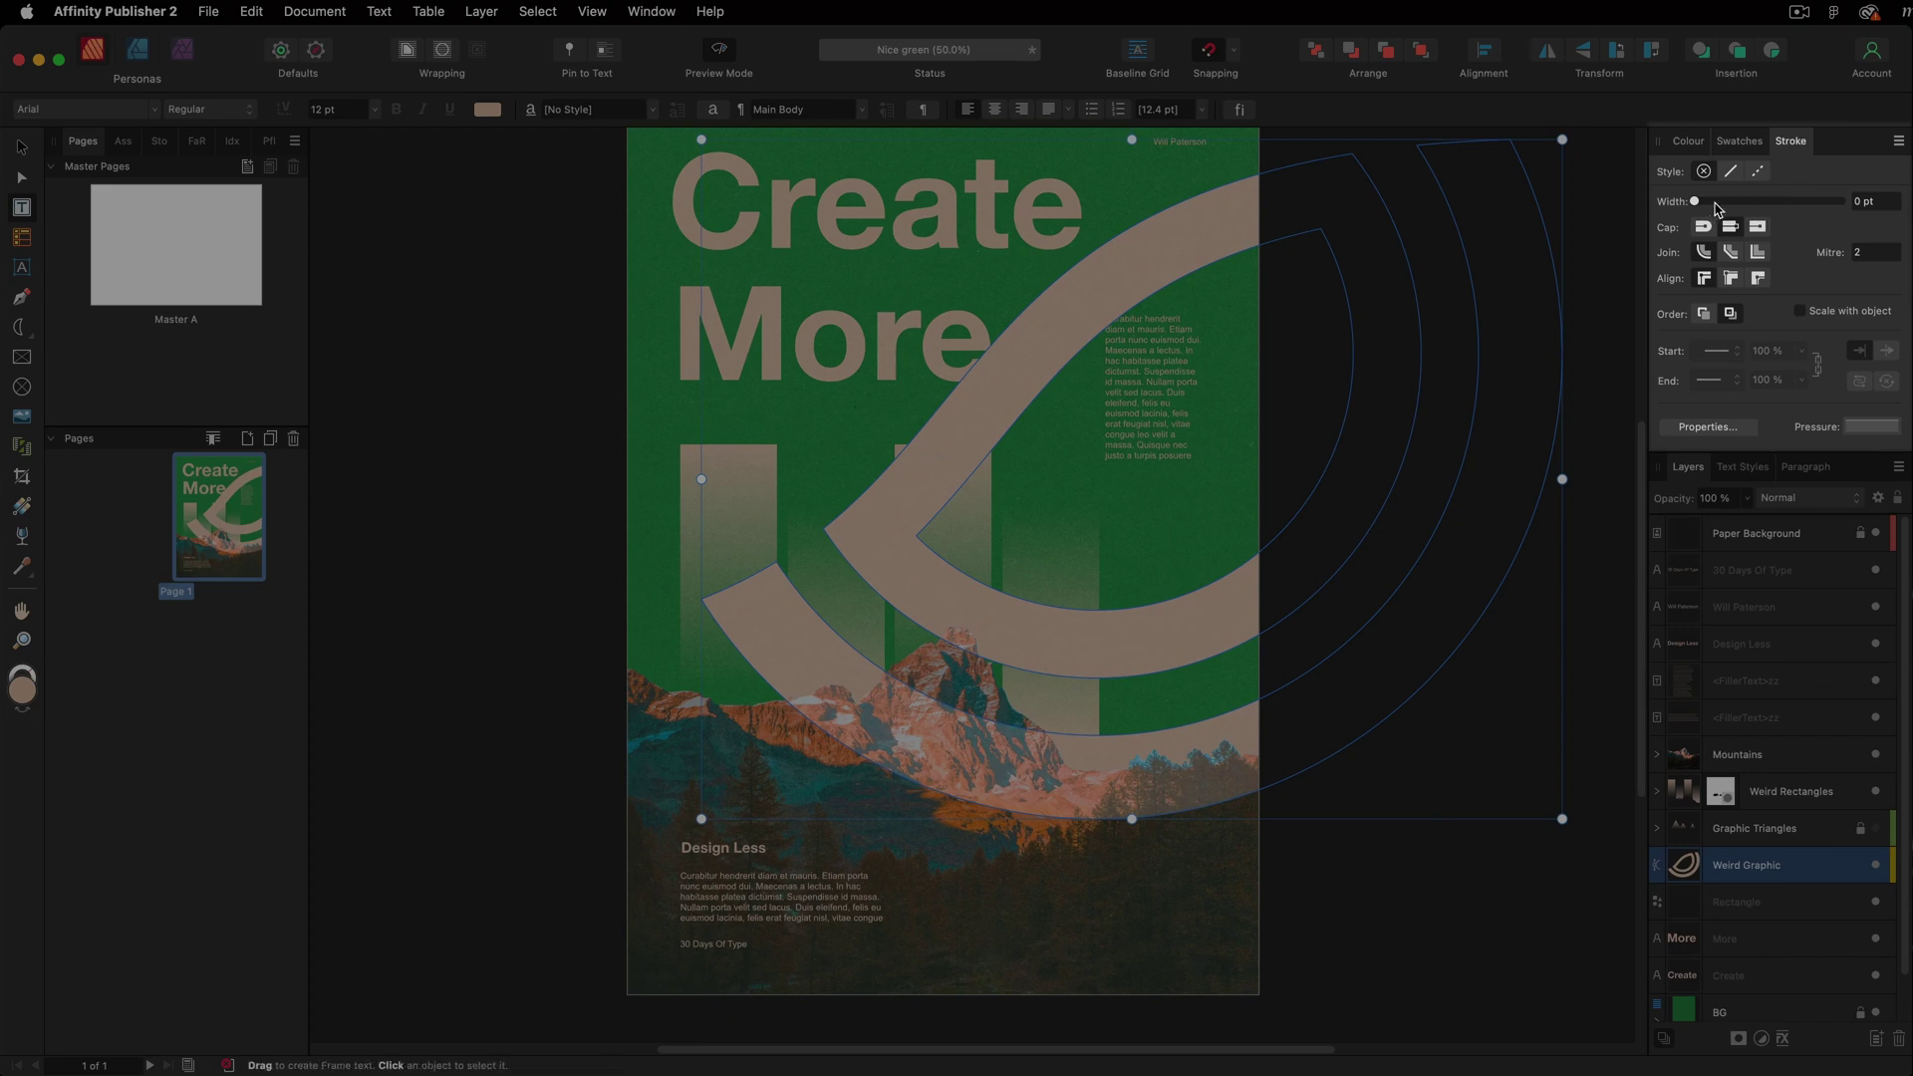
pyautogui.moveTo(1693, 201)
pyautogui.mouseDown()
pyautogui.moveTo(1779, 204)
pyautogui.moveTo(1717, 201)
pyautogui.mouseUp()
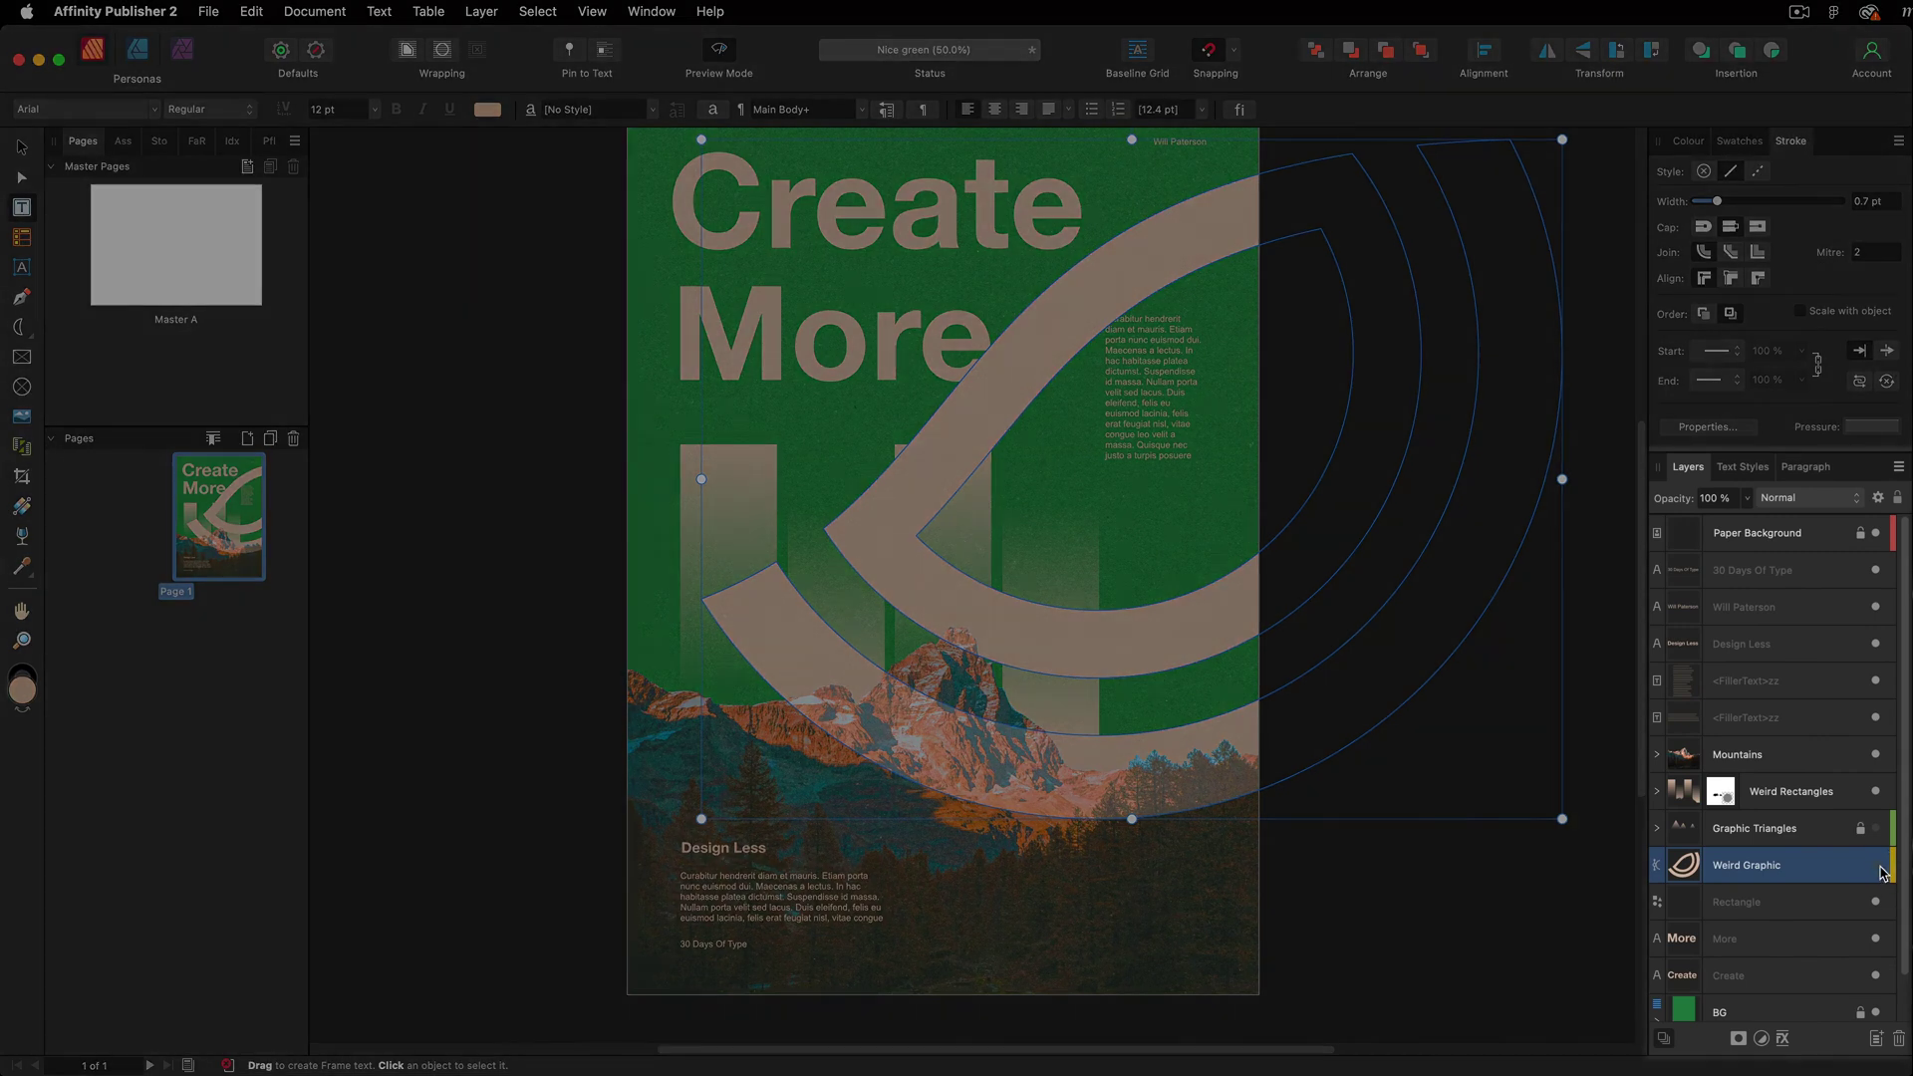
pyautogui.click(1878, 866)
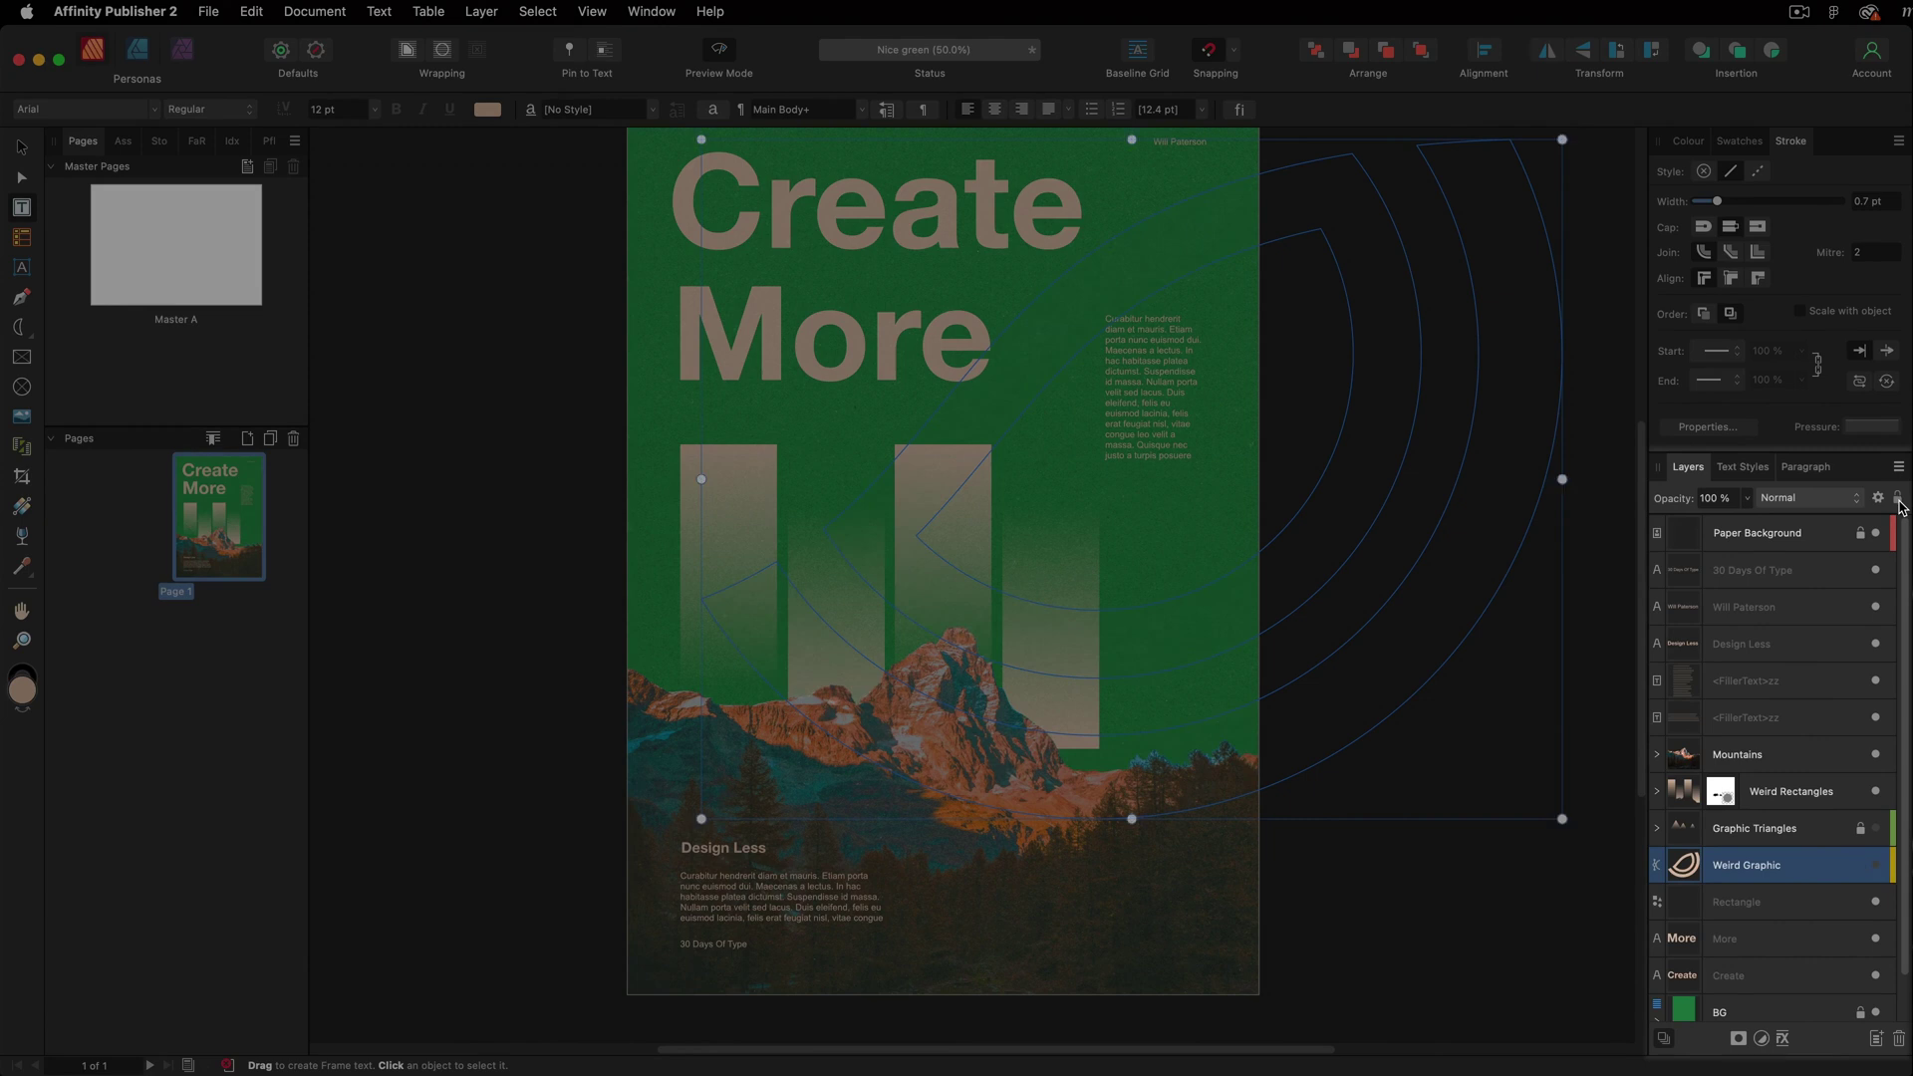
# Select the author name, Mountains, Design Less and filler text layers in turn to examine their layer types.
pyautogui.click(1756, 607)
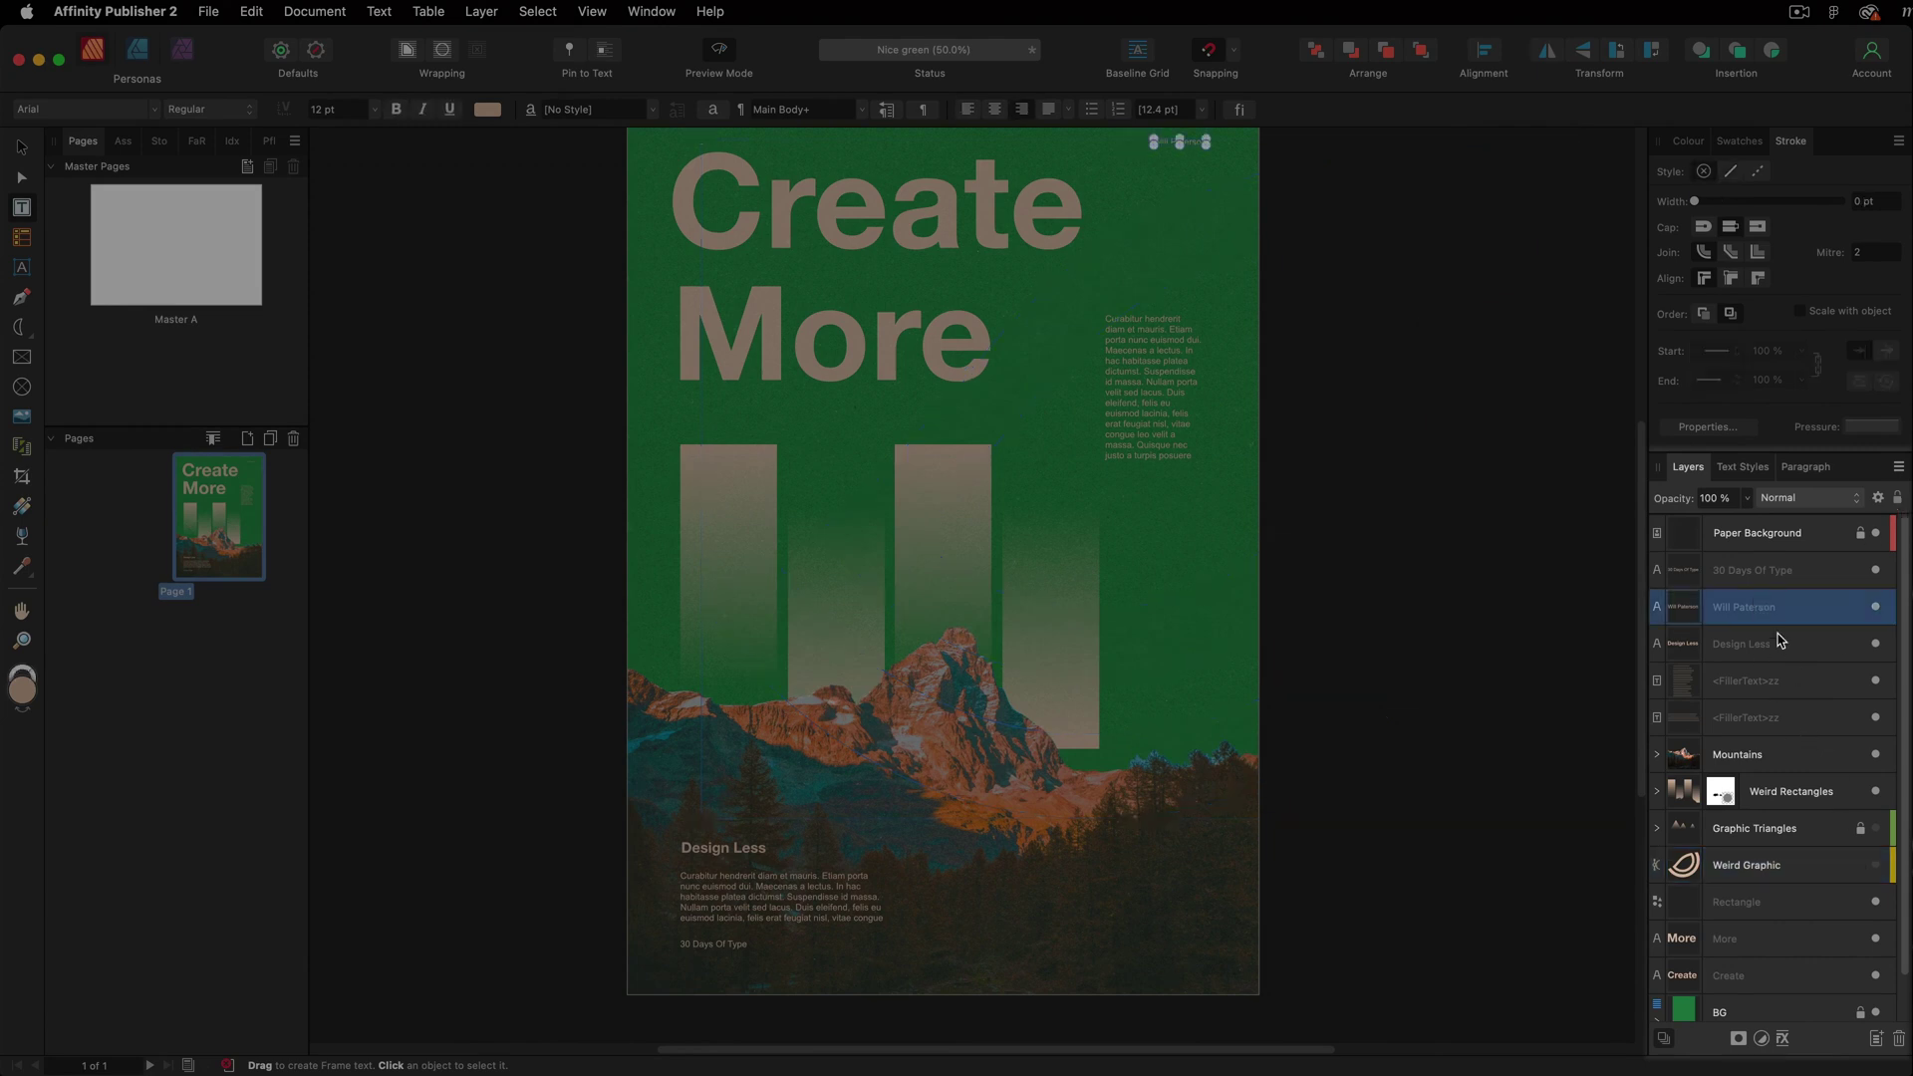
pyautogui.scroll(-1, 1780, 647)
pyautogui.click(1774, 709)
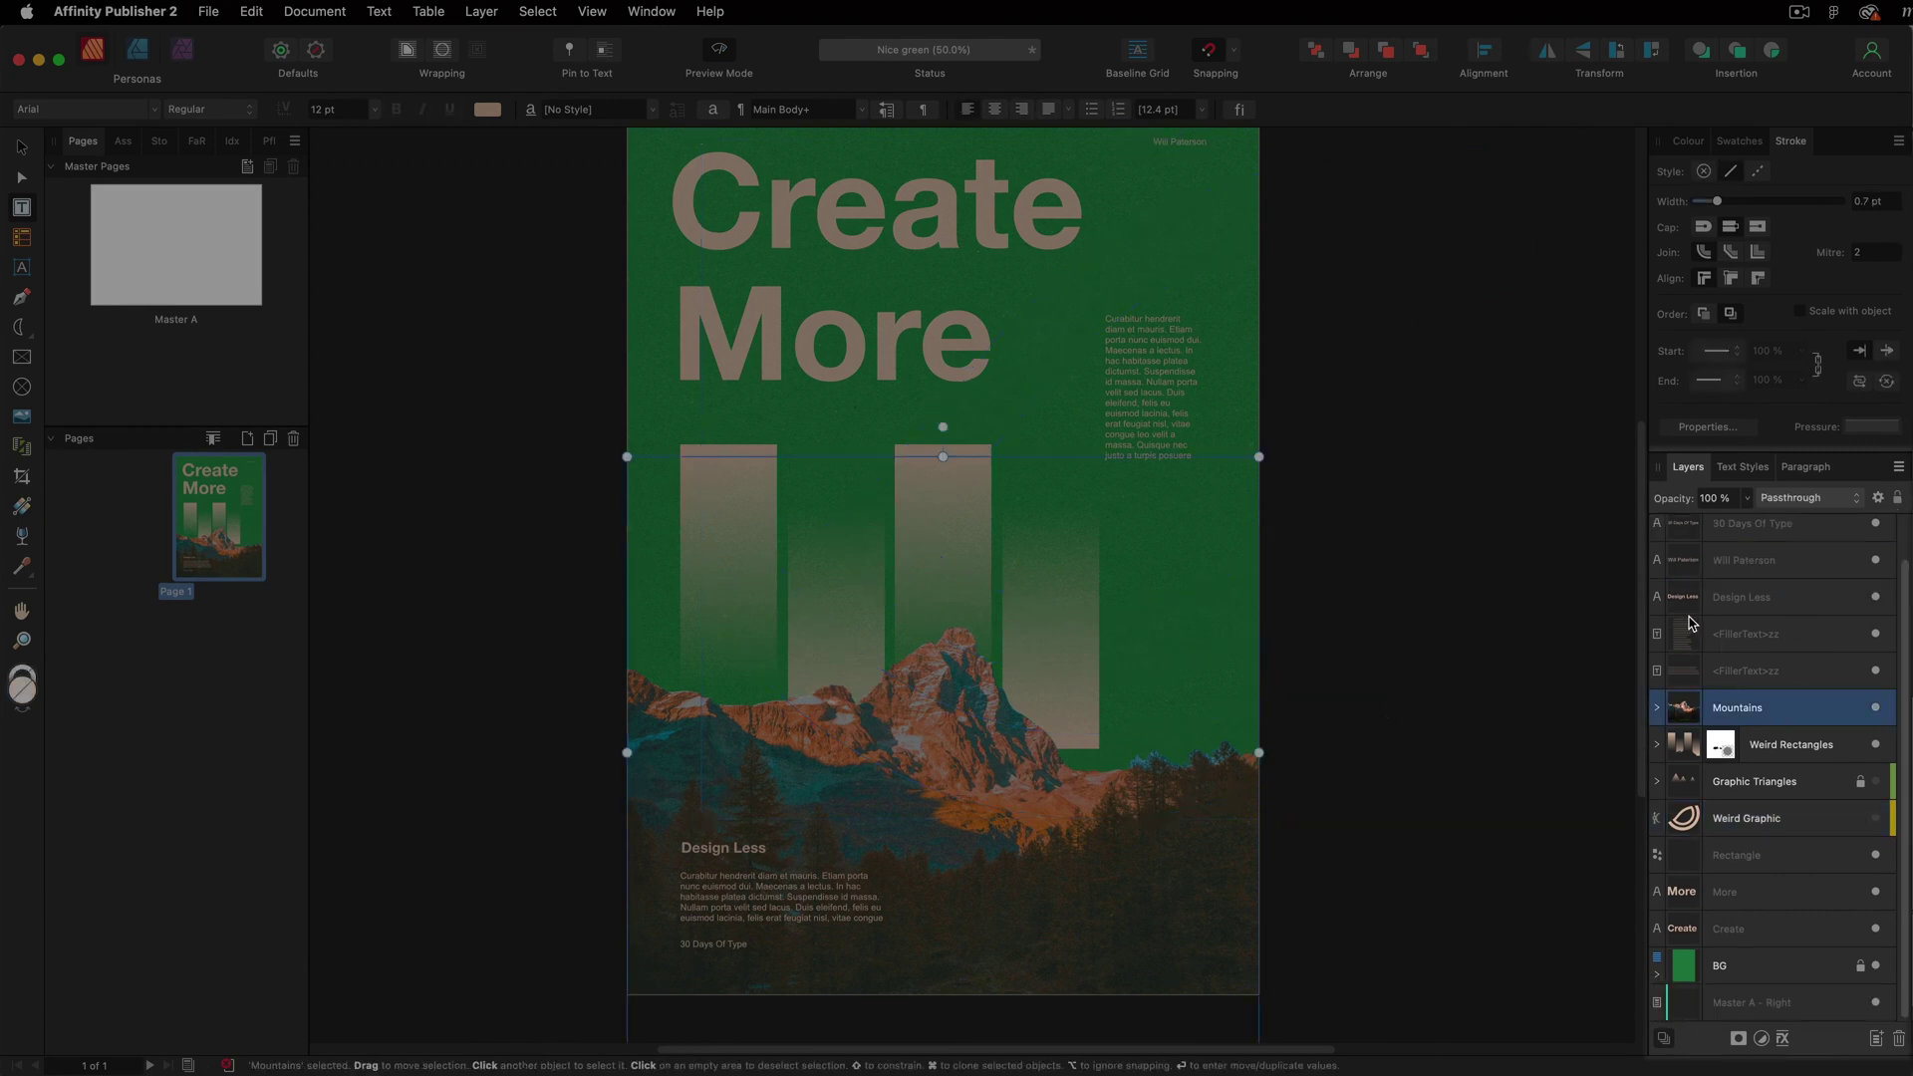
pyautogui.click(1660, 595)
pyautogui.click(1661, 572)
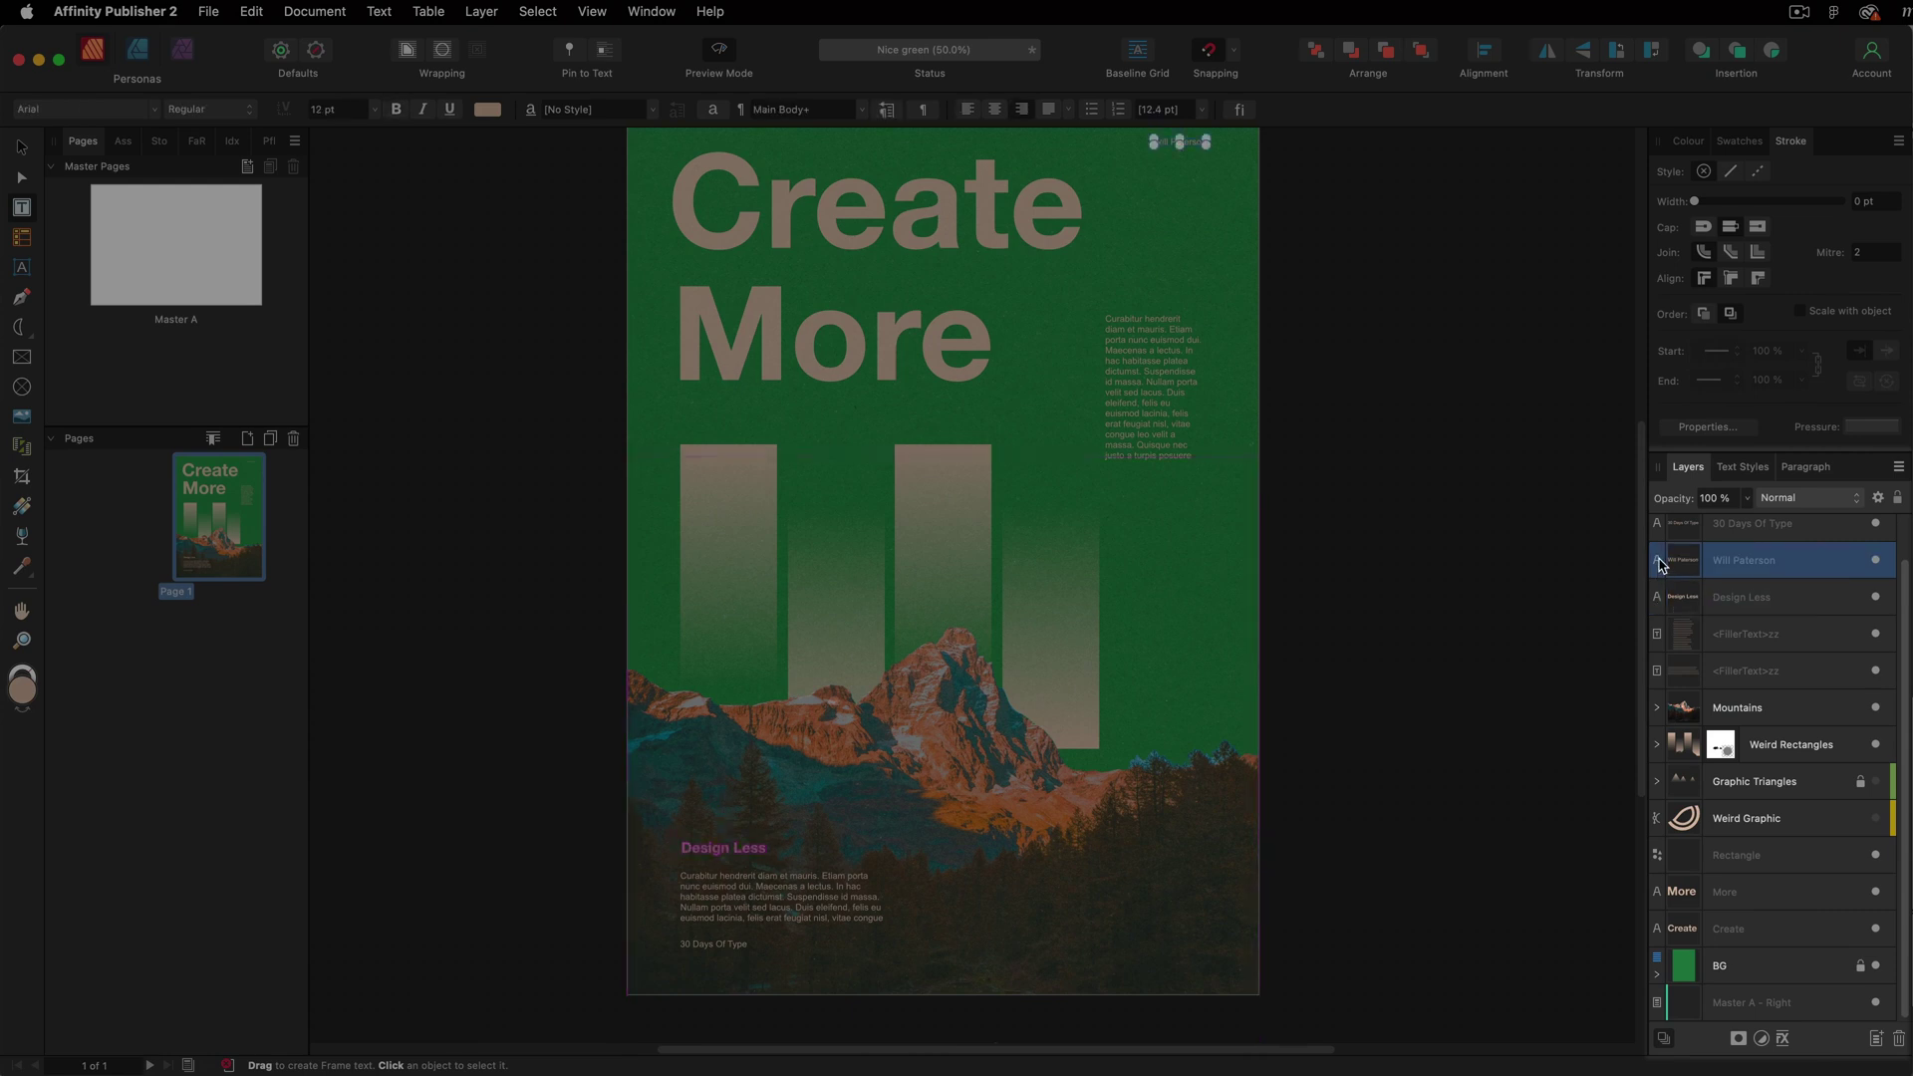
pyautogui.click(1660, 648)
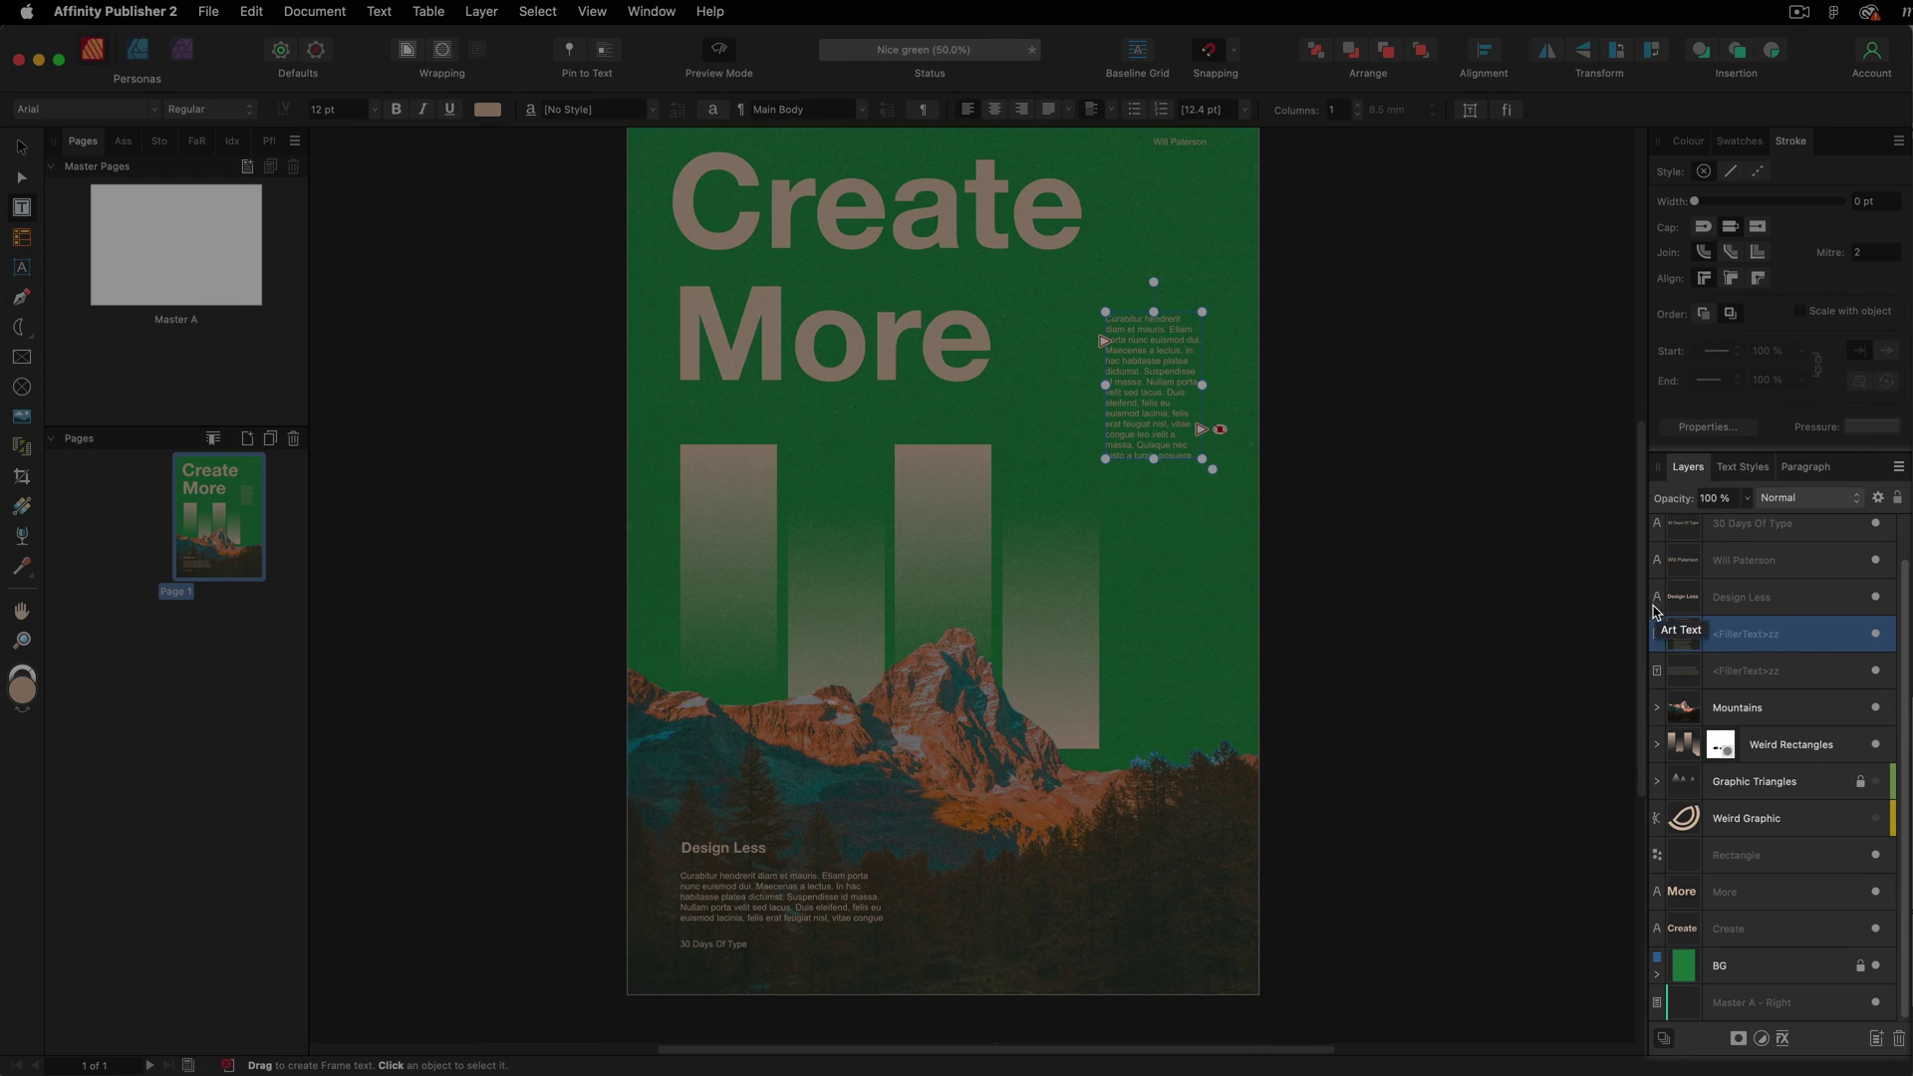
# Expand the Graphic Triangles group and select its middle triangle.
pyautogui.click(1657, 781)
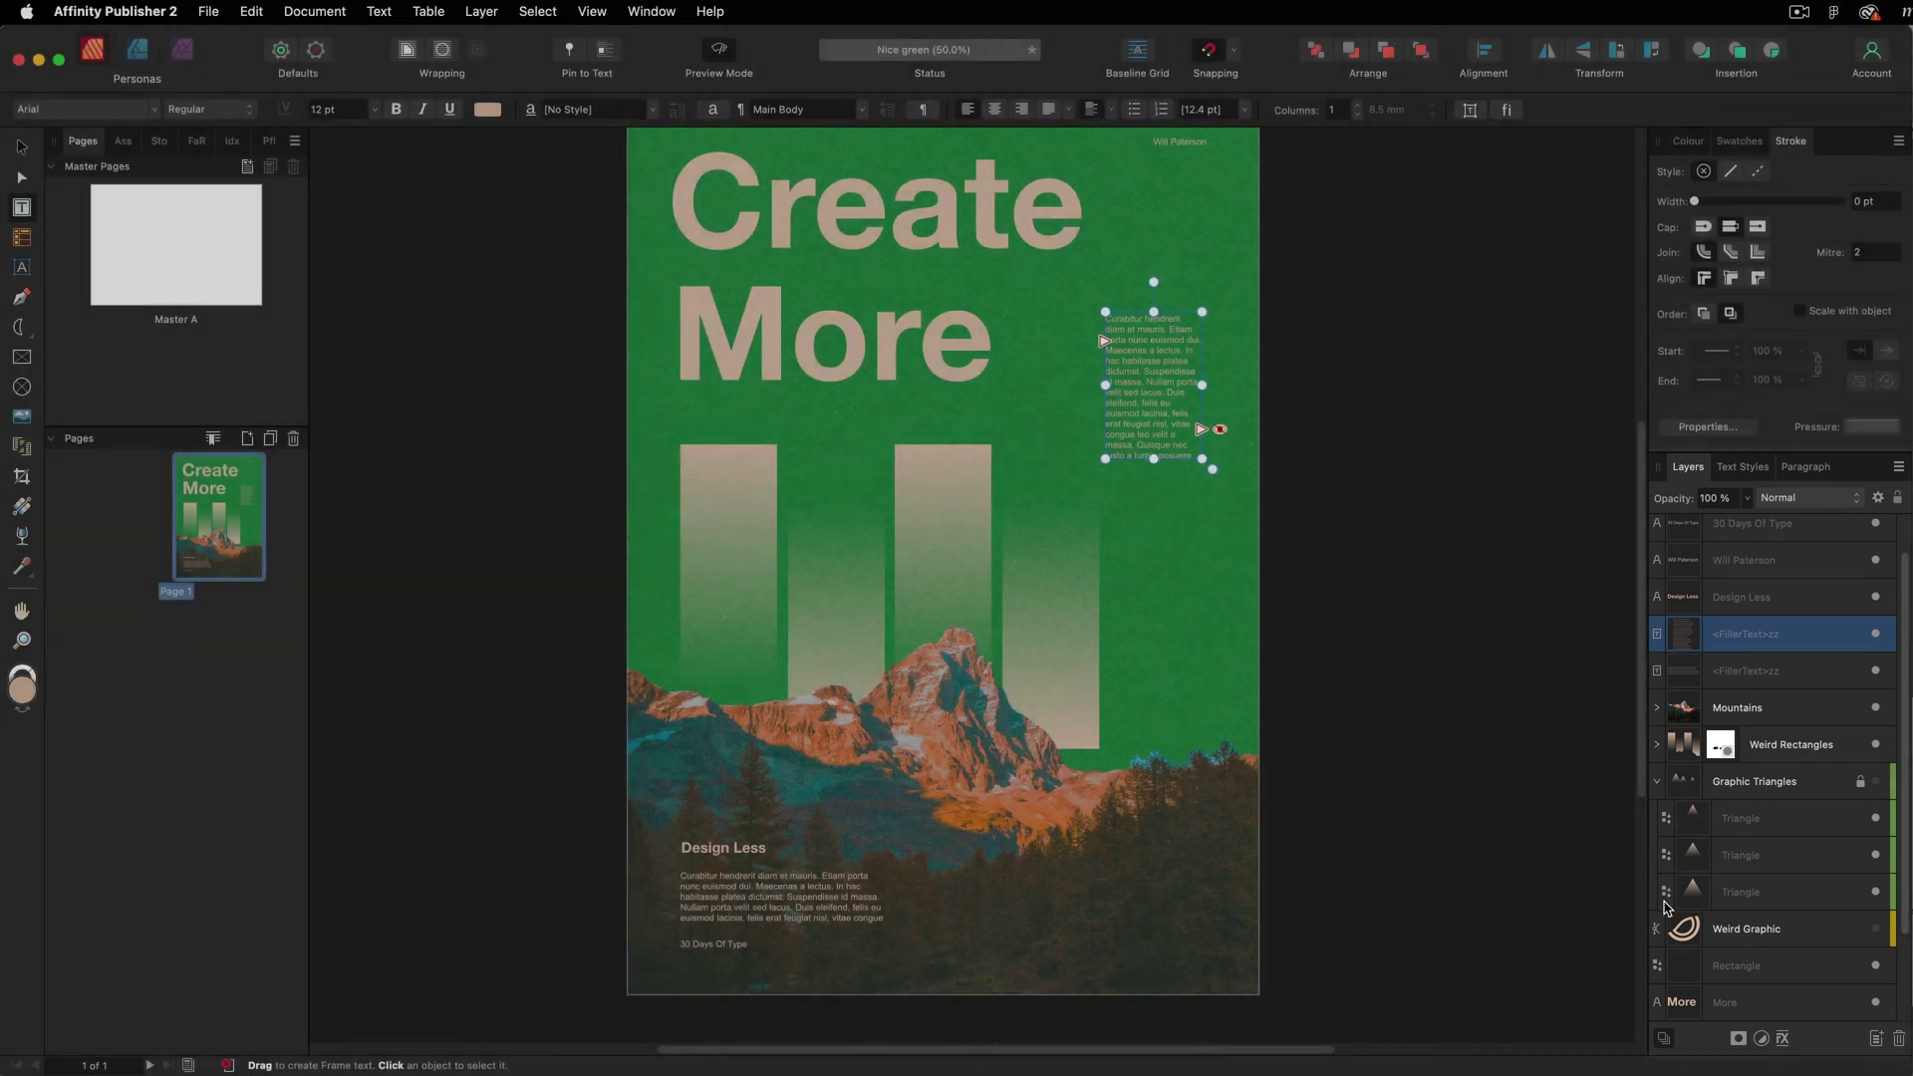
pyautogui.click(1674, 839)
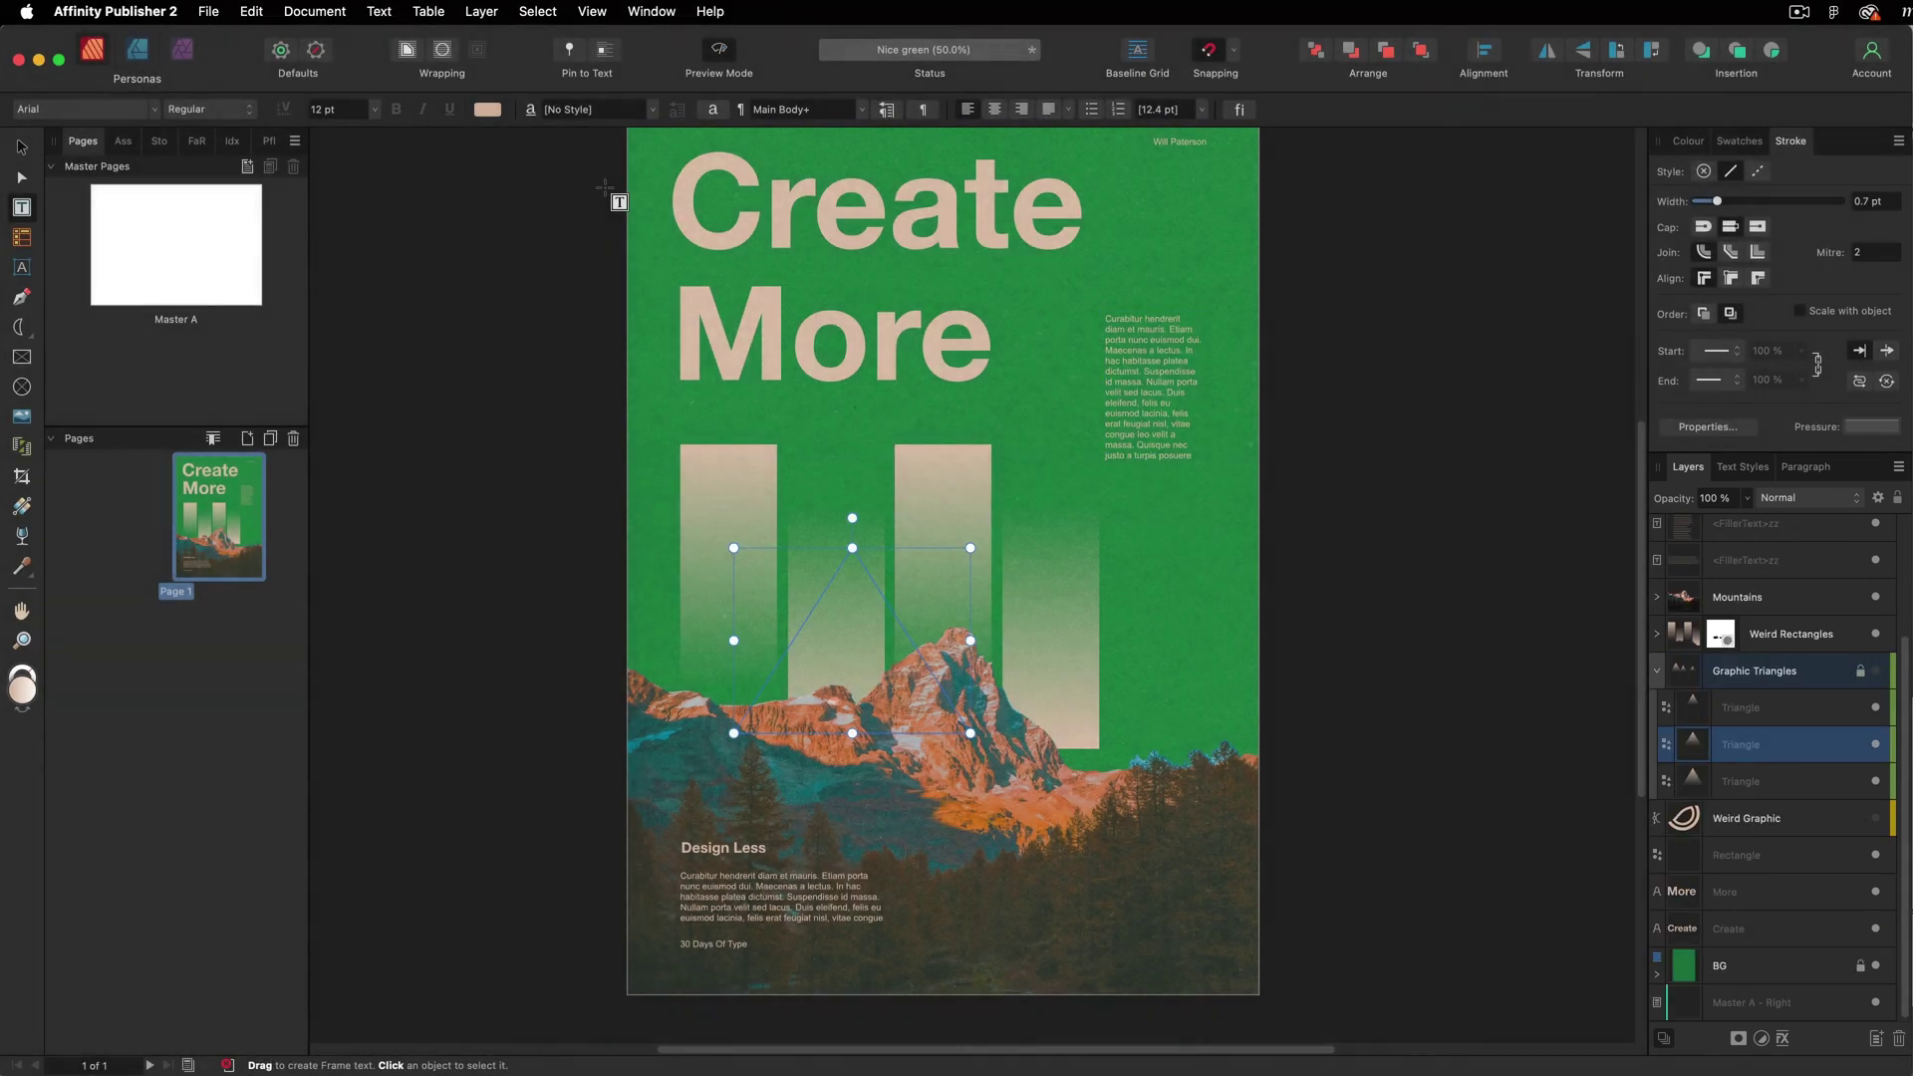
# Switch to the Designer Persona to view its tools and return to the Publisher Persona.
pyautogui.click(143, 56)
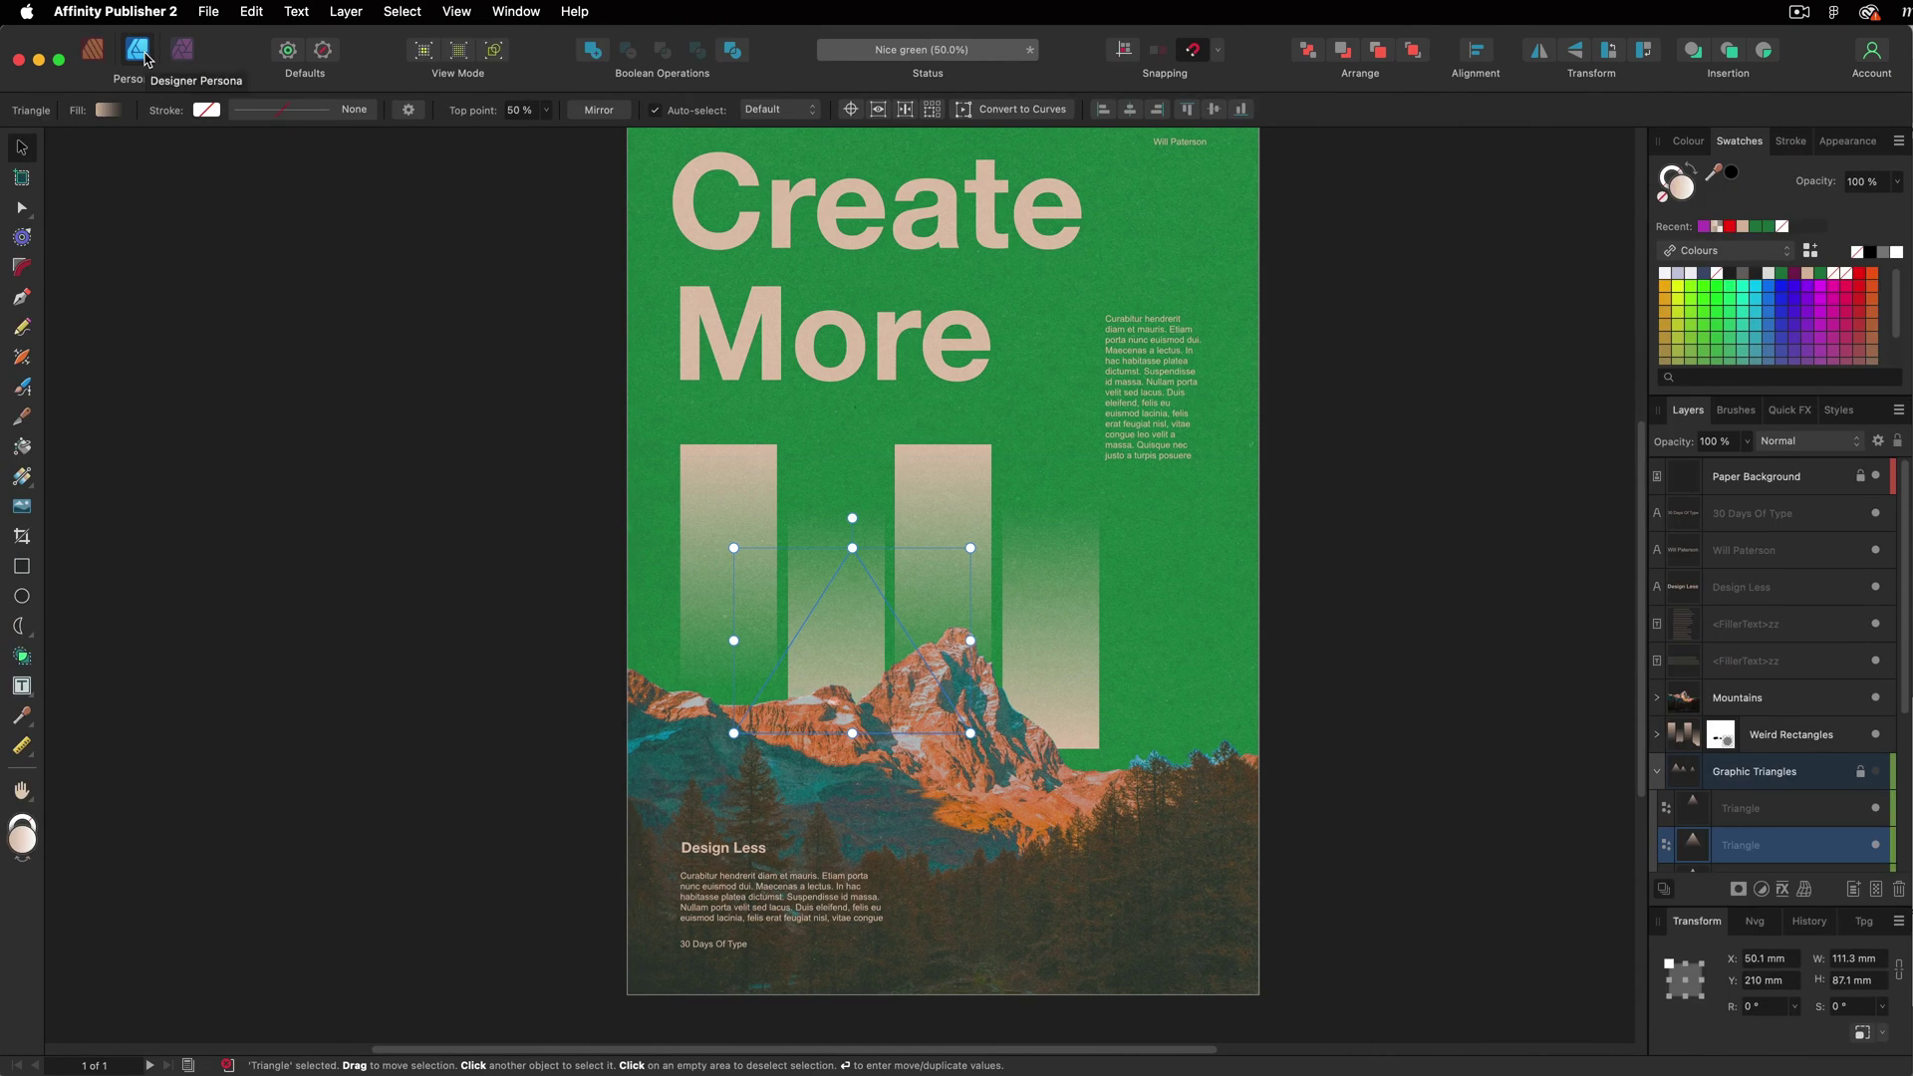
pyautogui.click(143, 56)
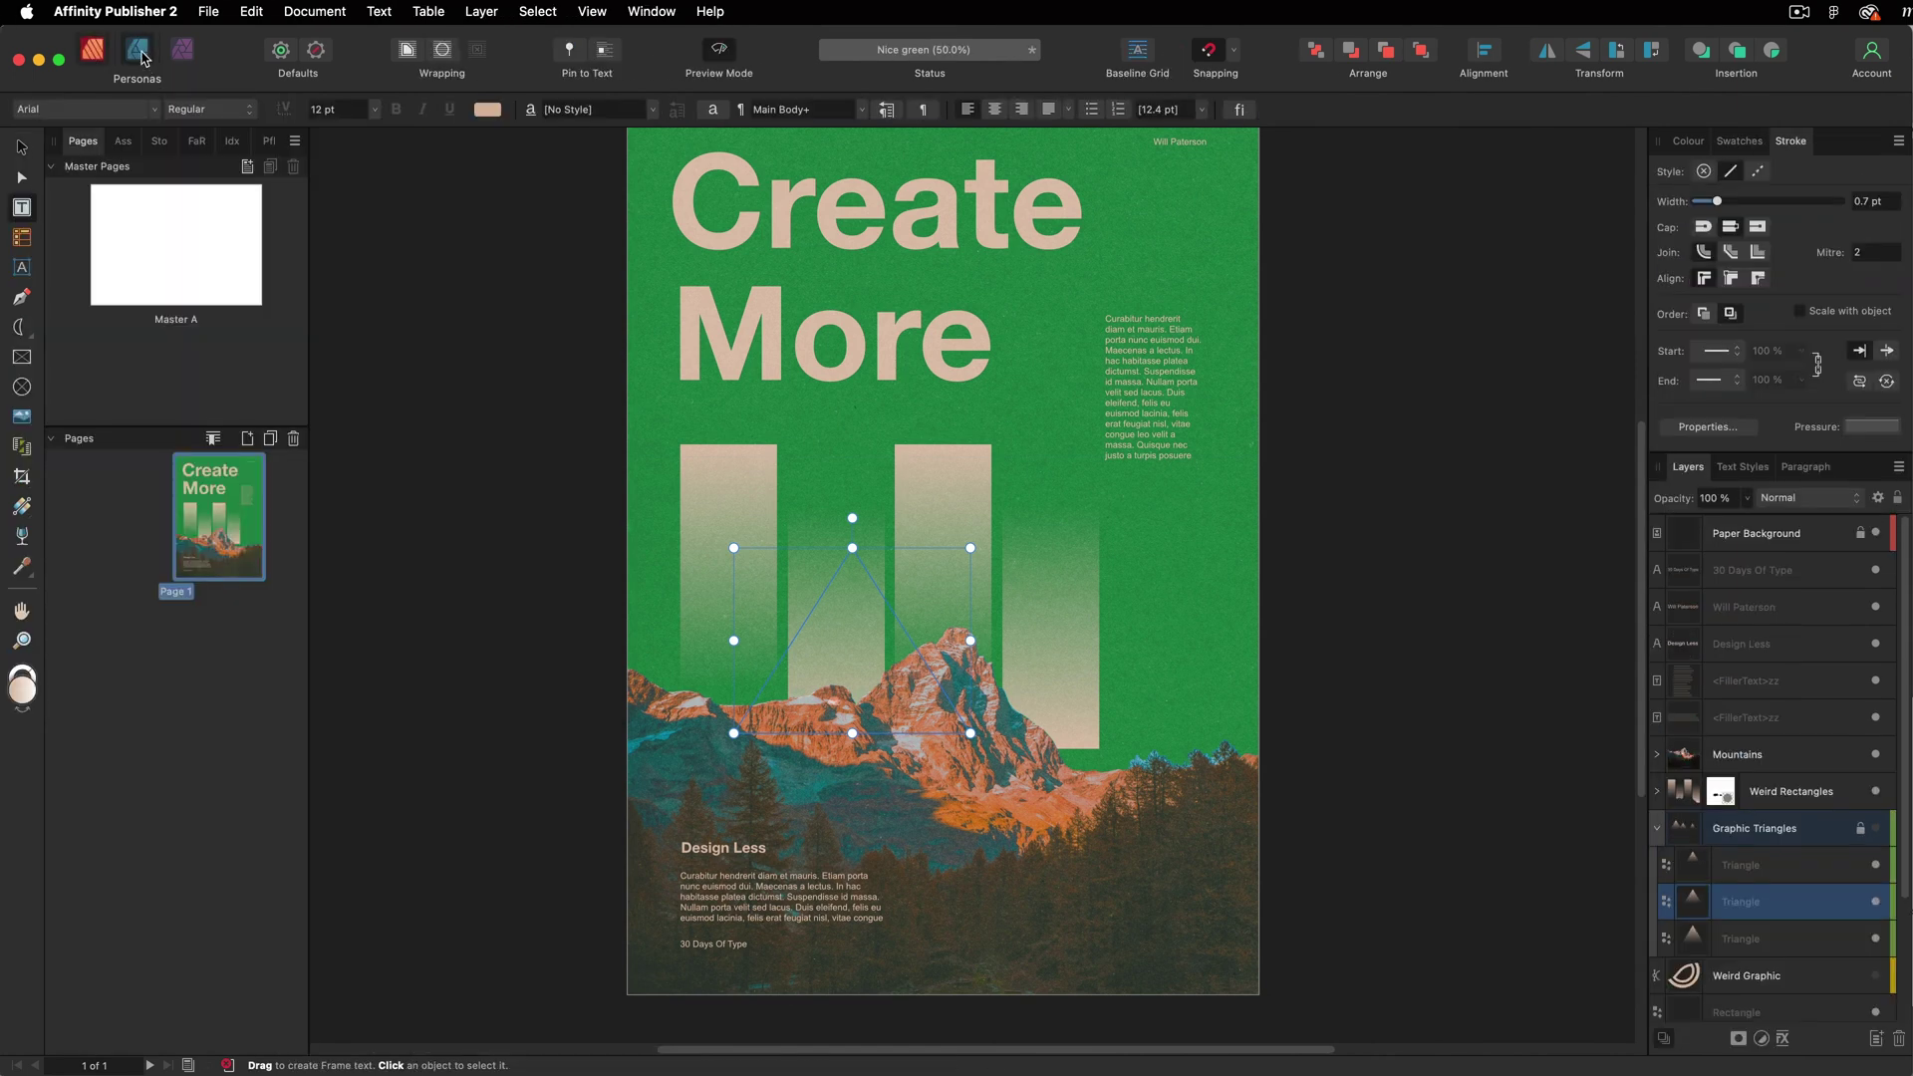
# Switch to the Designer Persona and add a blue square about 47 mm wide near the centre of the untitled page.
pyautogui.click(143, 57)
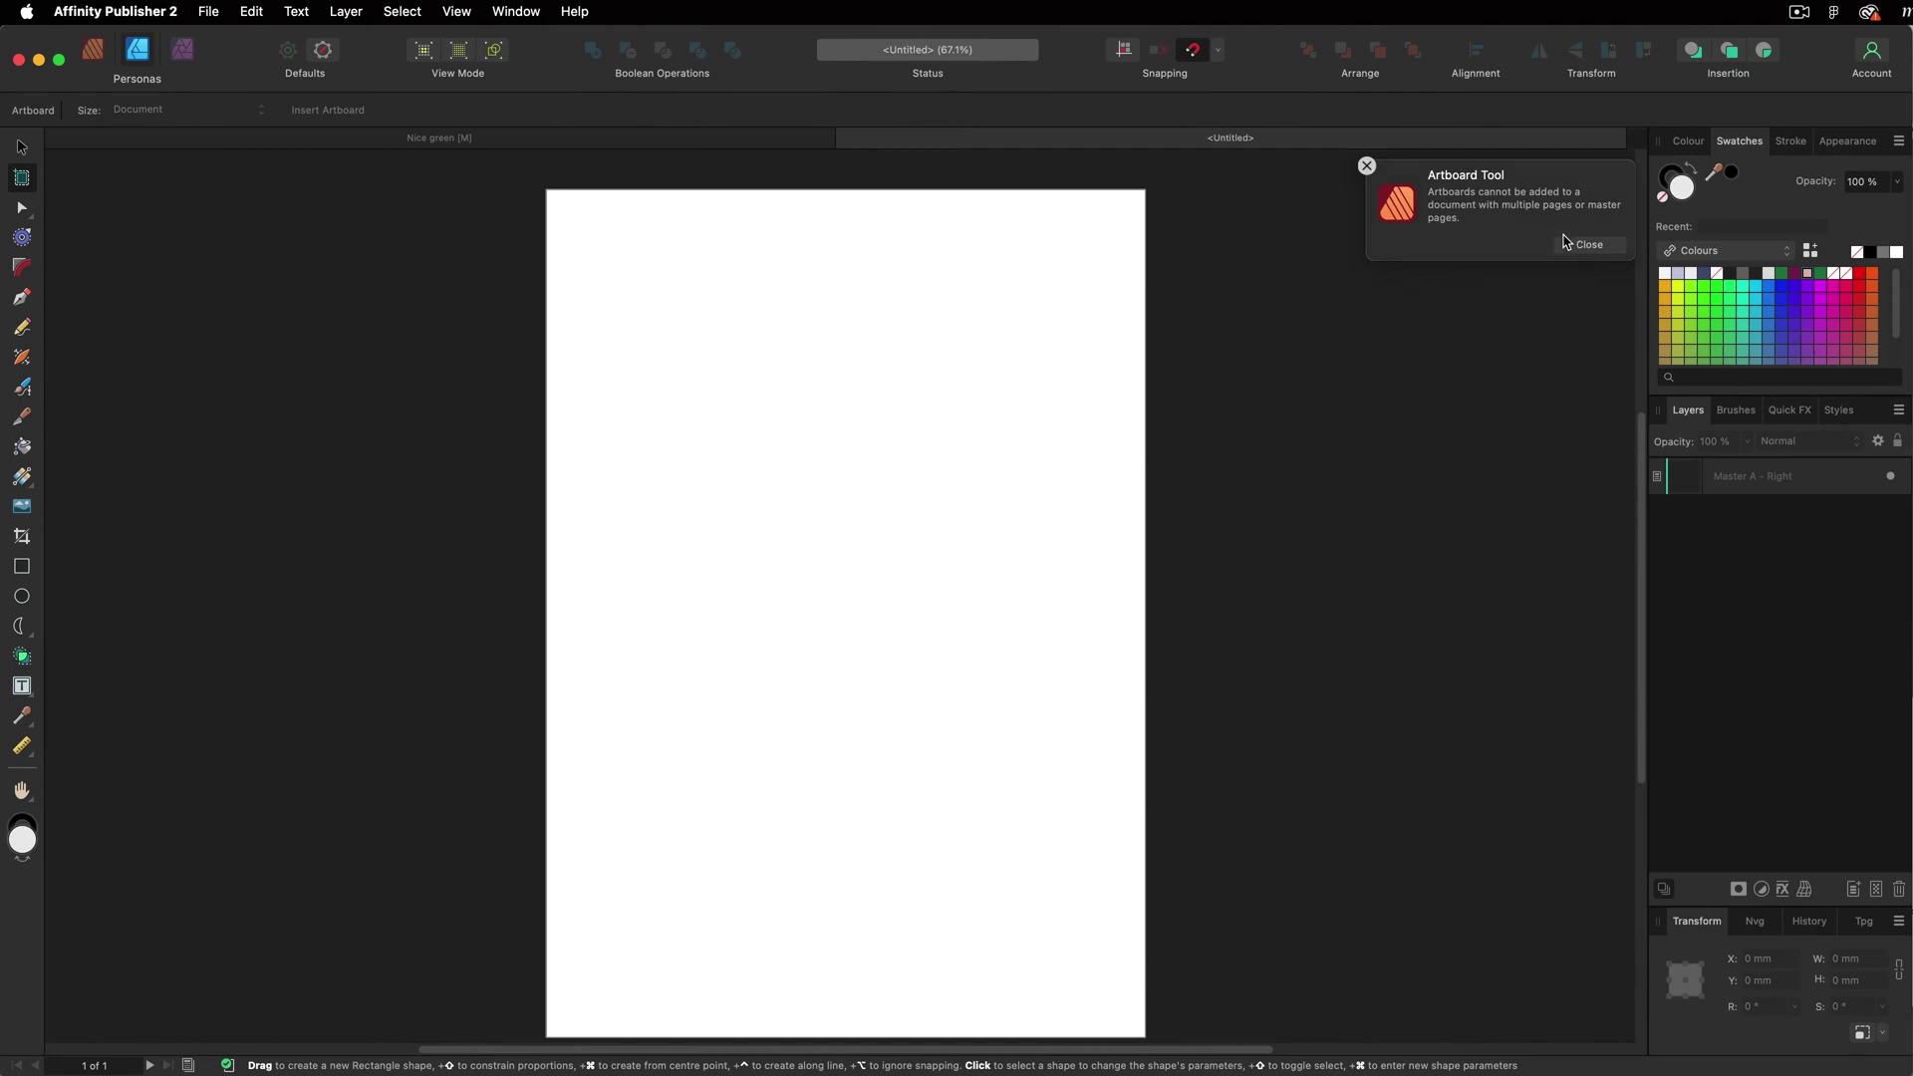
pyautogui.click(1559, 249)
pyautogui.click(29, 219)
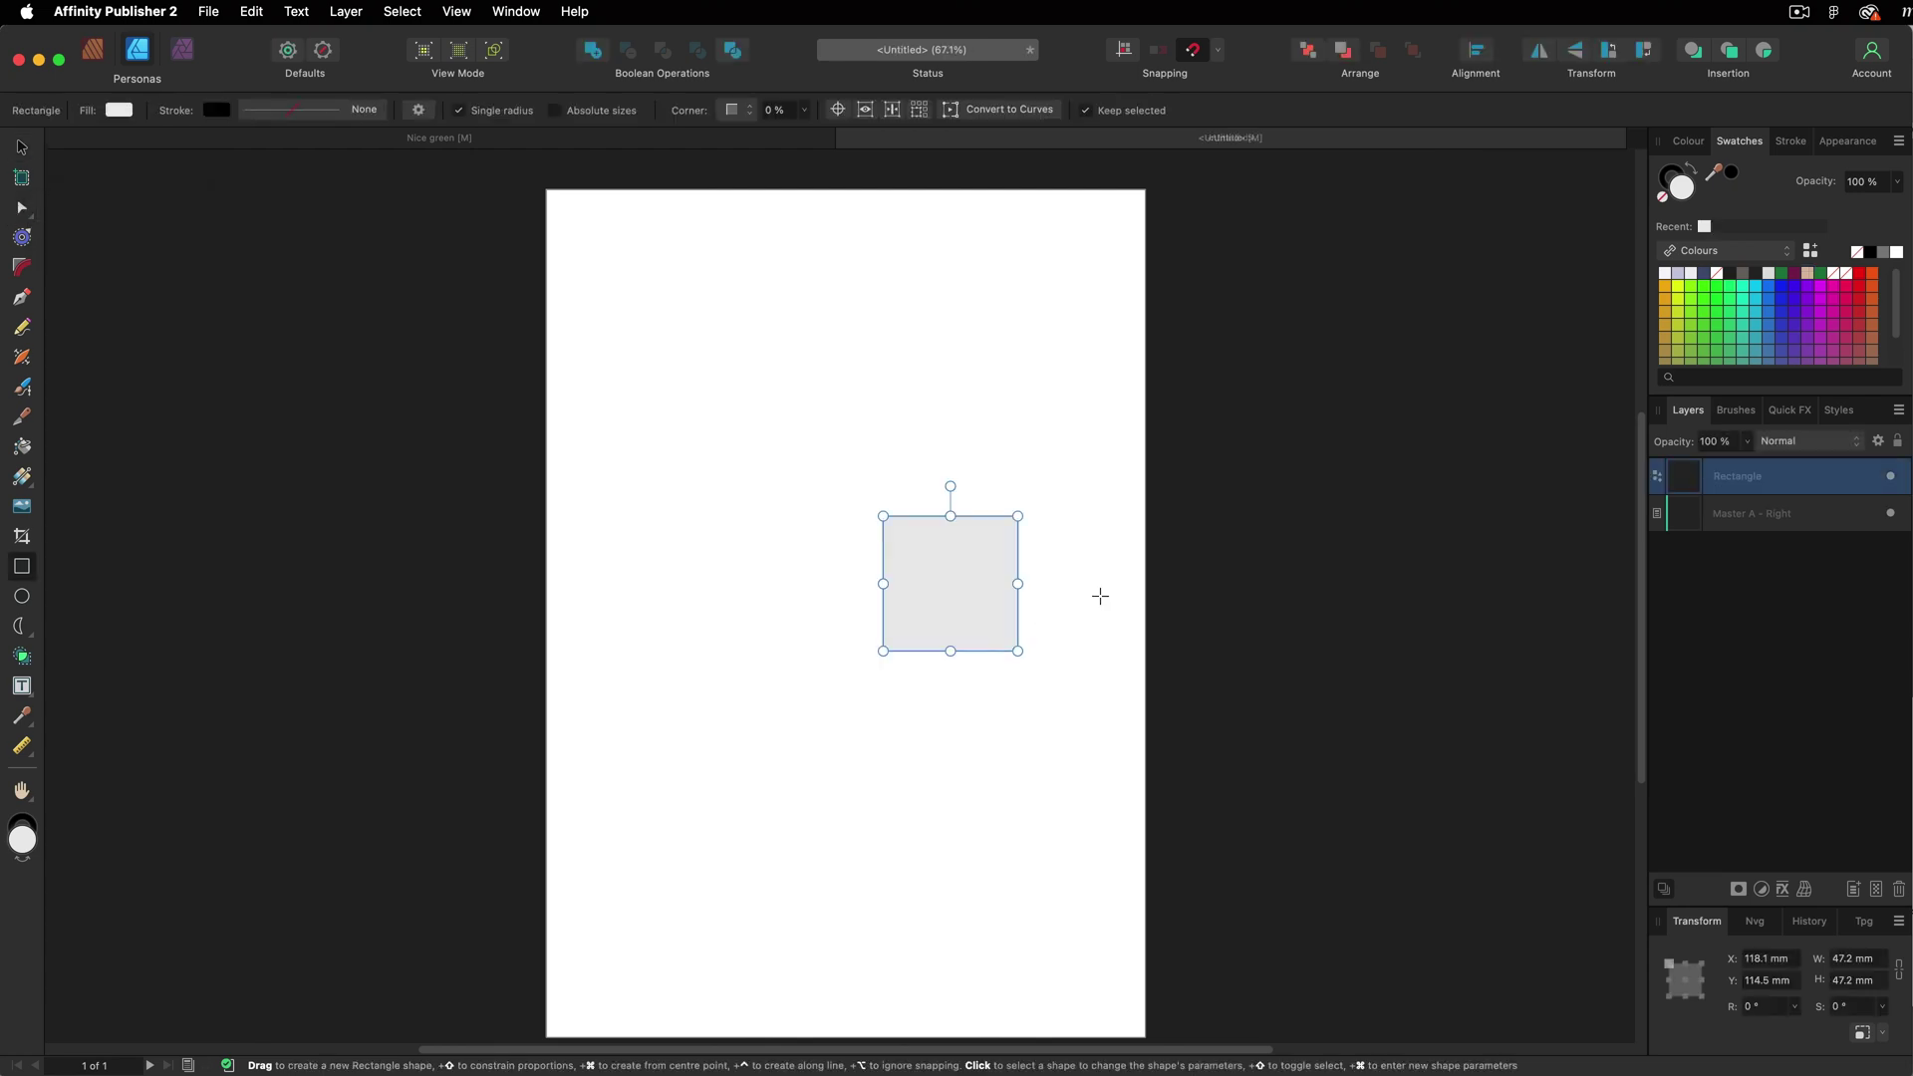
pyautogui.click(1770, 292)
pyautogui.moveTo(951, 584); pyautogui.dragTo(864, 573)
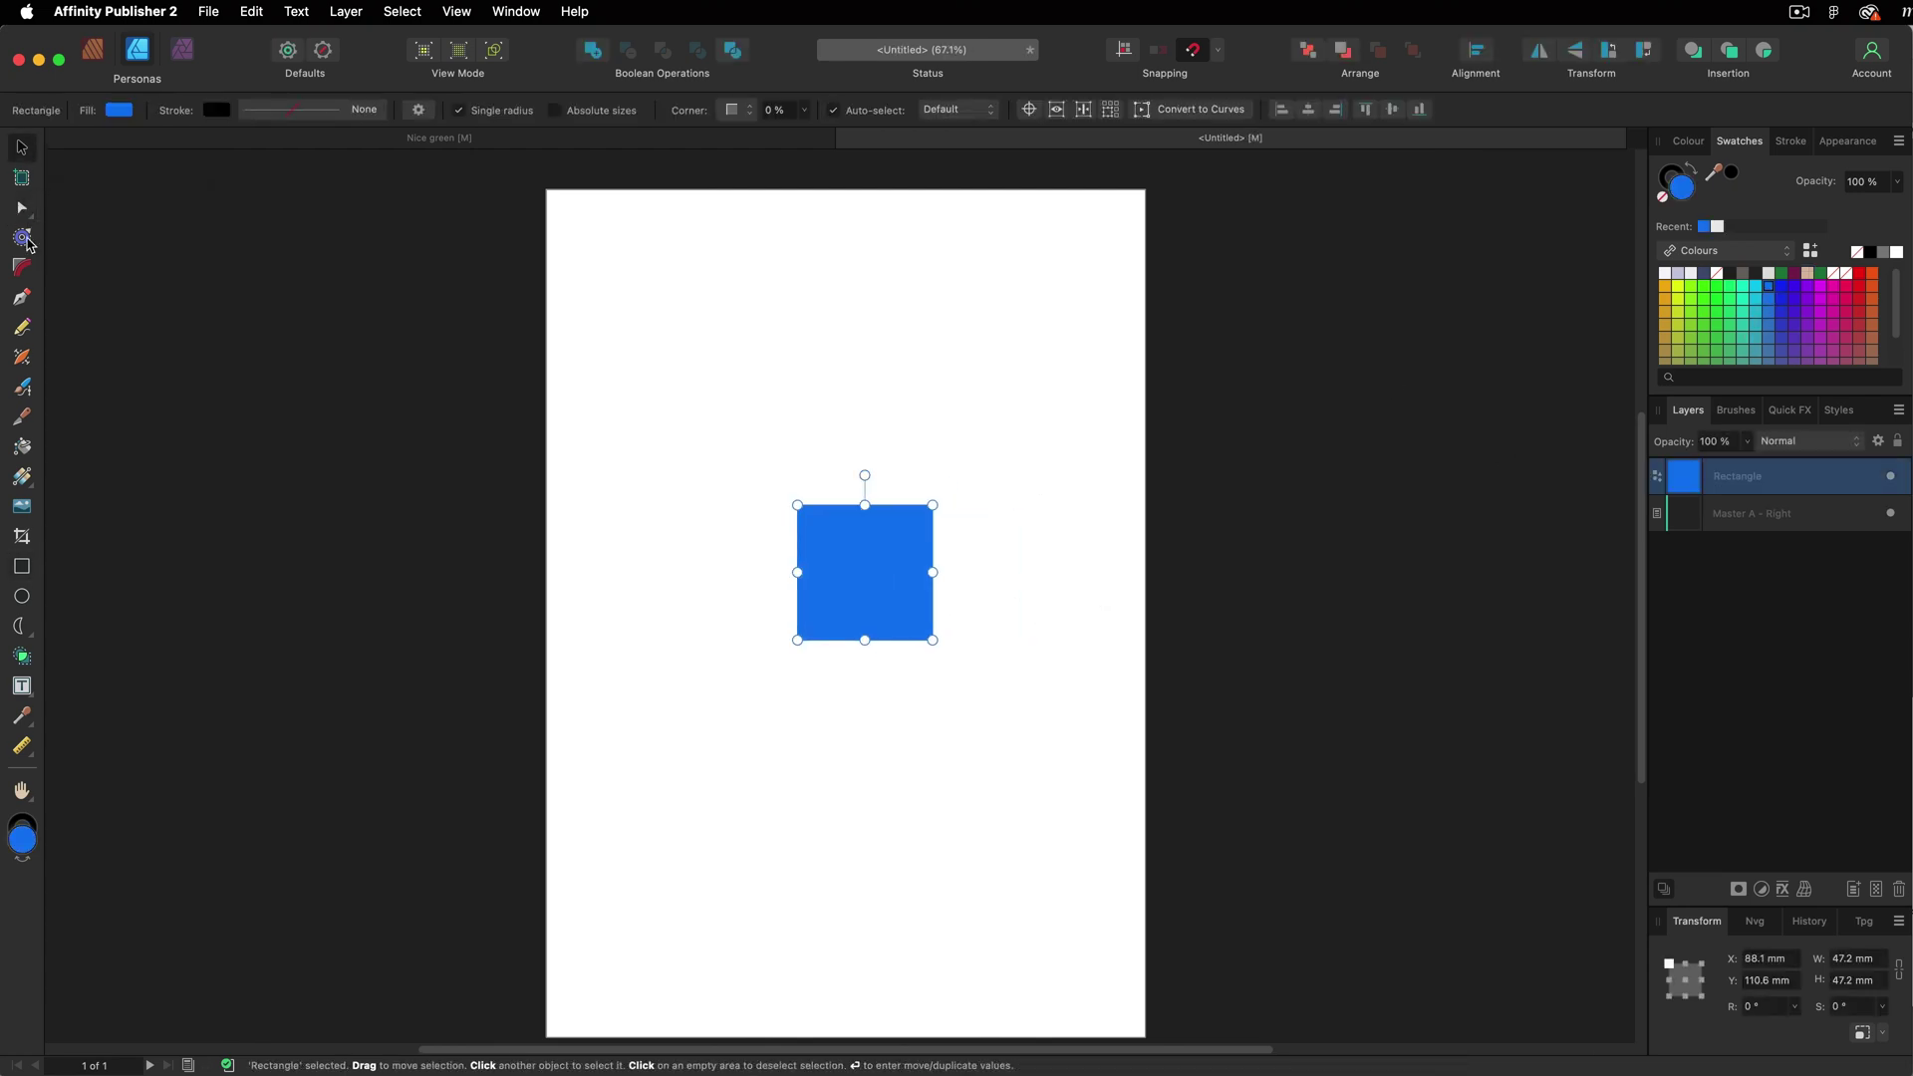
# Add a white duplicate of the square and inset it inside the blue one with the Contour tool.
pyautogui.click(22, 238)
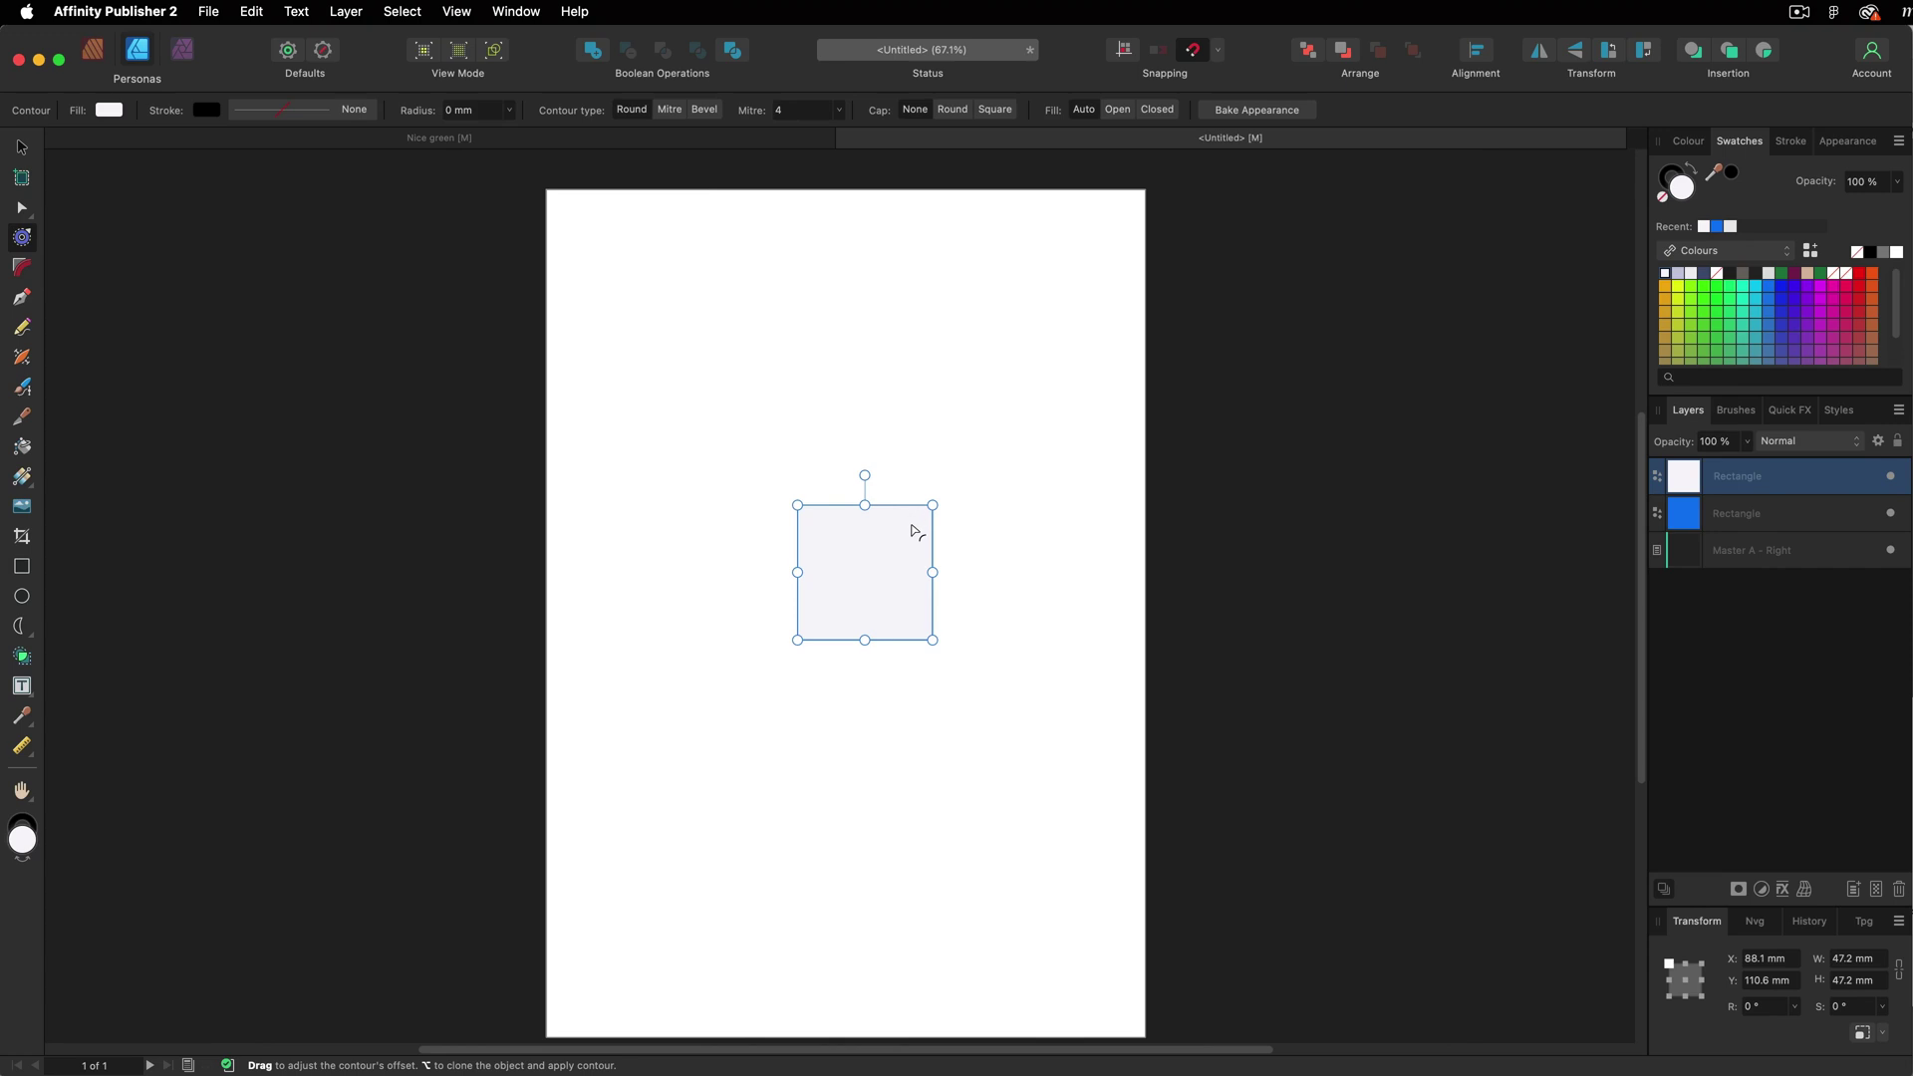
pyautogui.moveTo(910, 528)
pyautogui.mouseDown()
pyautogui.moveTo(865, 568)
pyautogui.moveTo(910, 559)
pyautogui.moveTo(942, 511)
pyautogui.moveTo(893, 555)
pyautogui.mouseUp()
pyautogui.press('v')
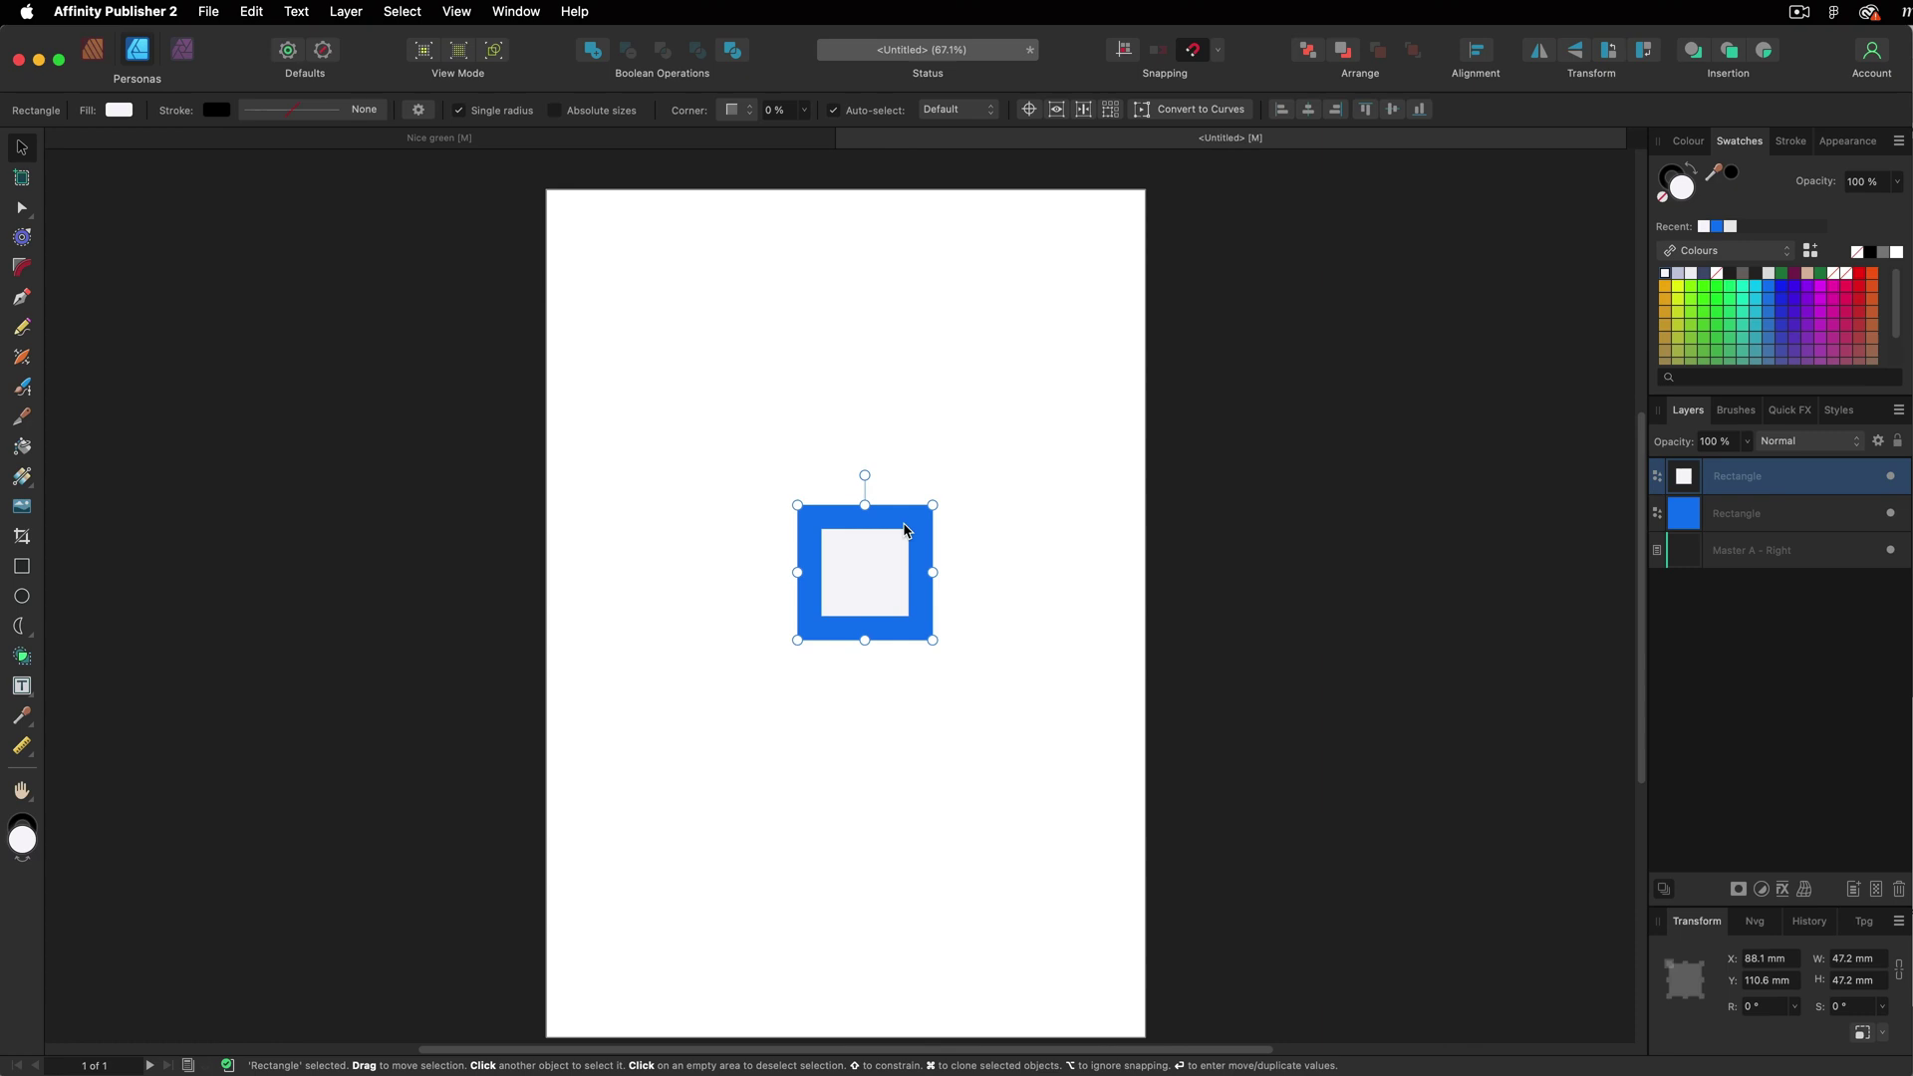
# Try rounding the square's corners with the Corner tool and undo the changes.
pyautogui.click(21, 268)
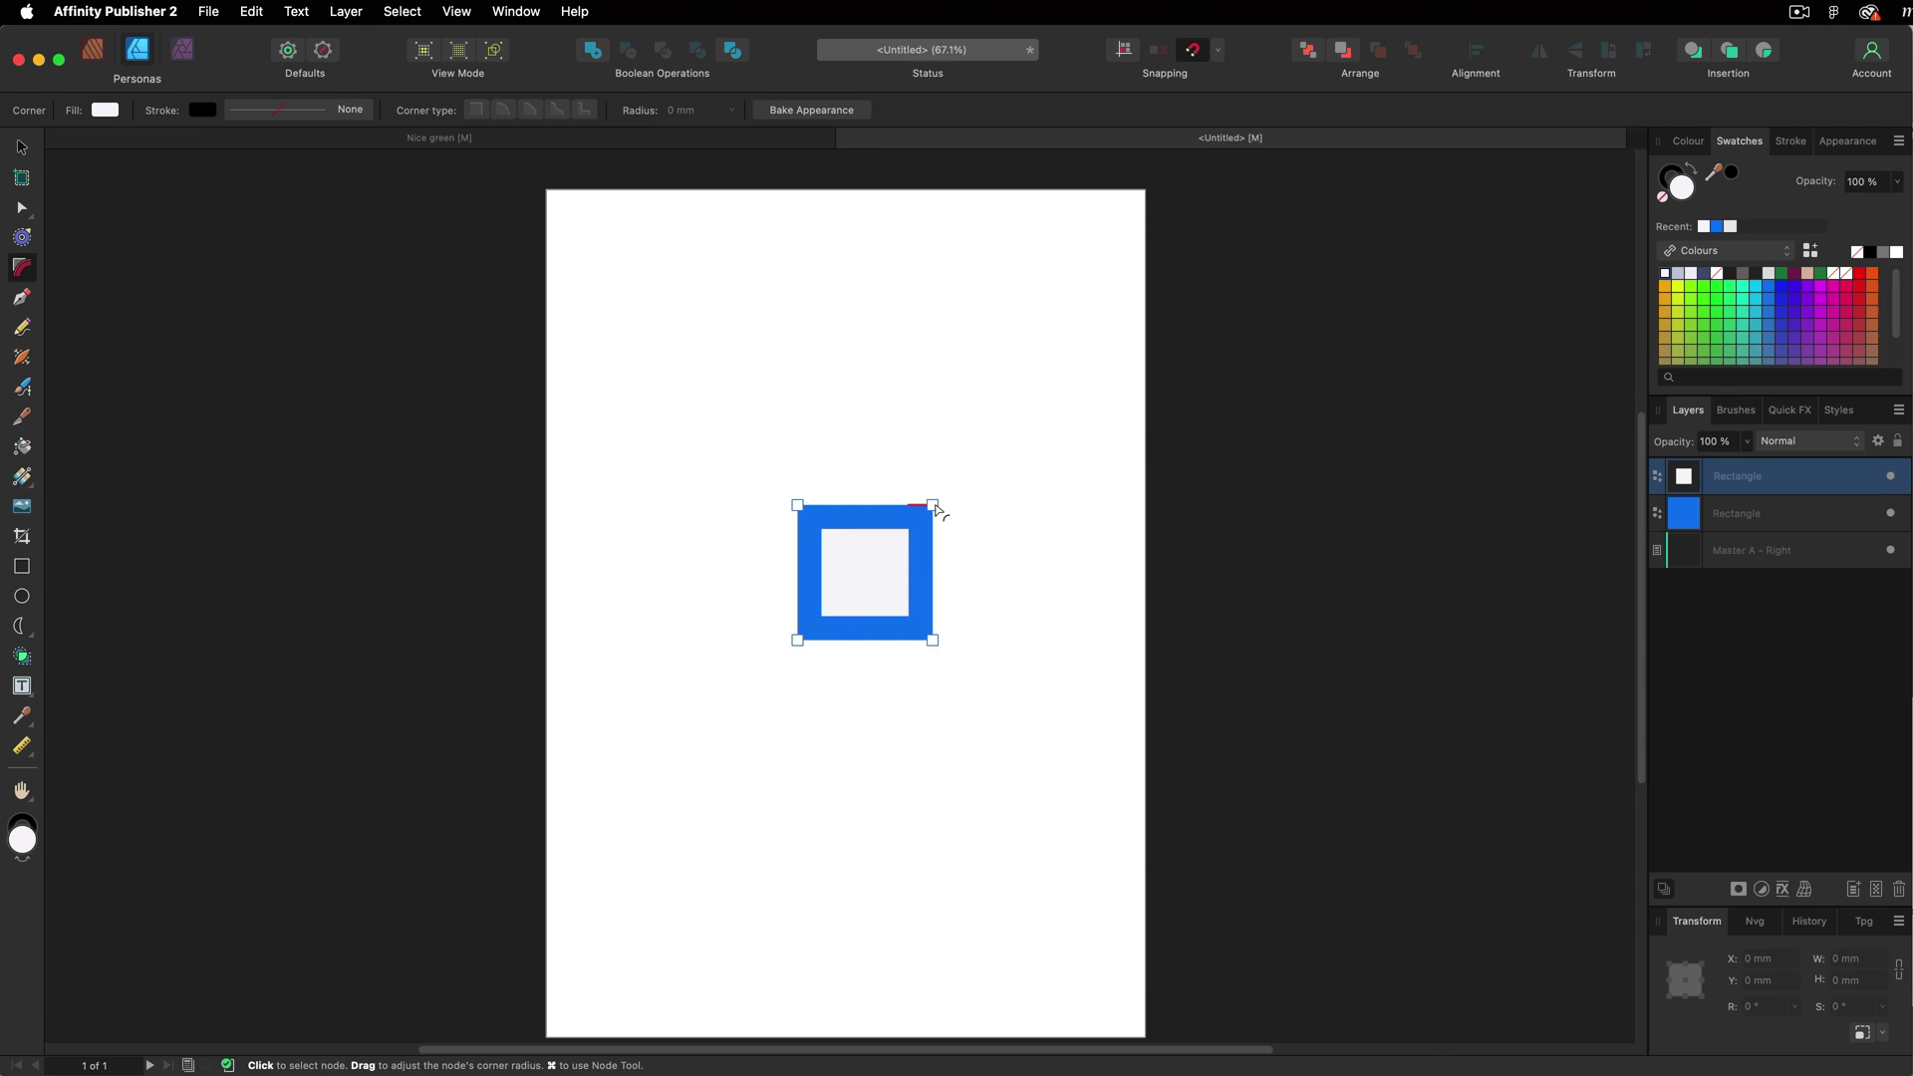
pyautogui.moveTo(932, 505); pyautogui.dragTo(797, 641)
pyautogui.press('super+z')
pyautogui.press('super+z')
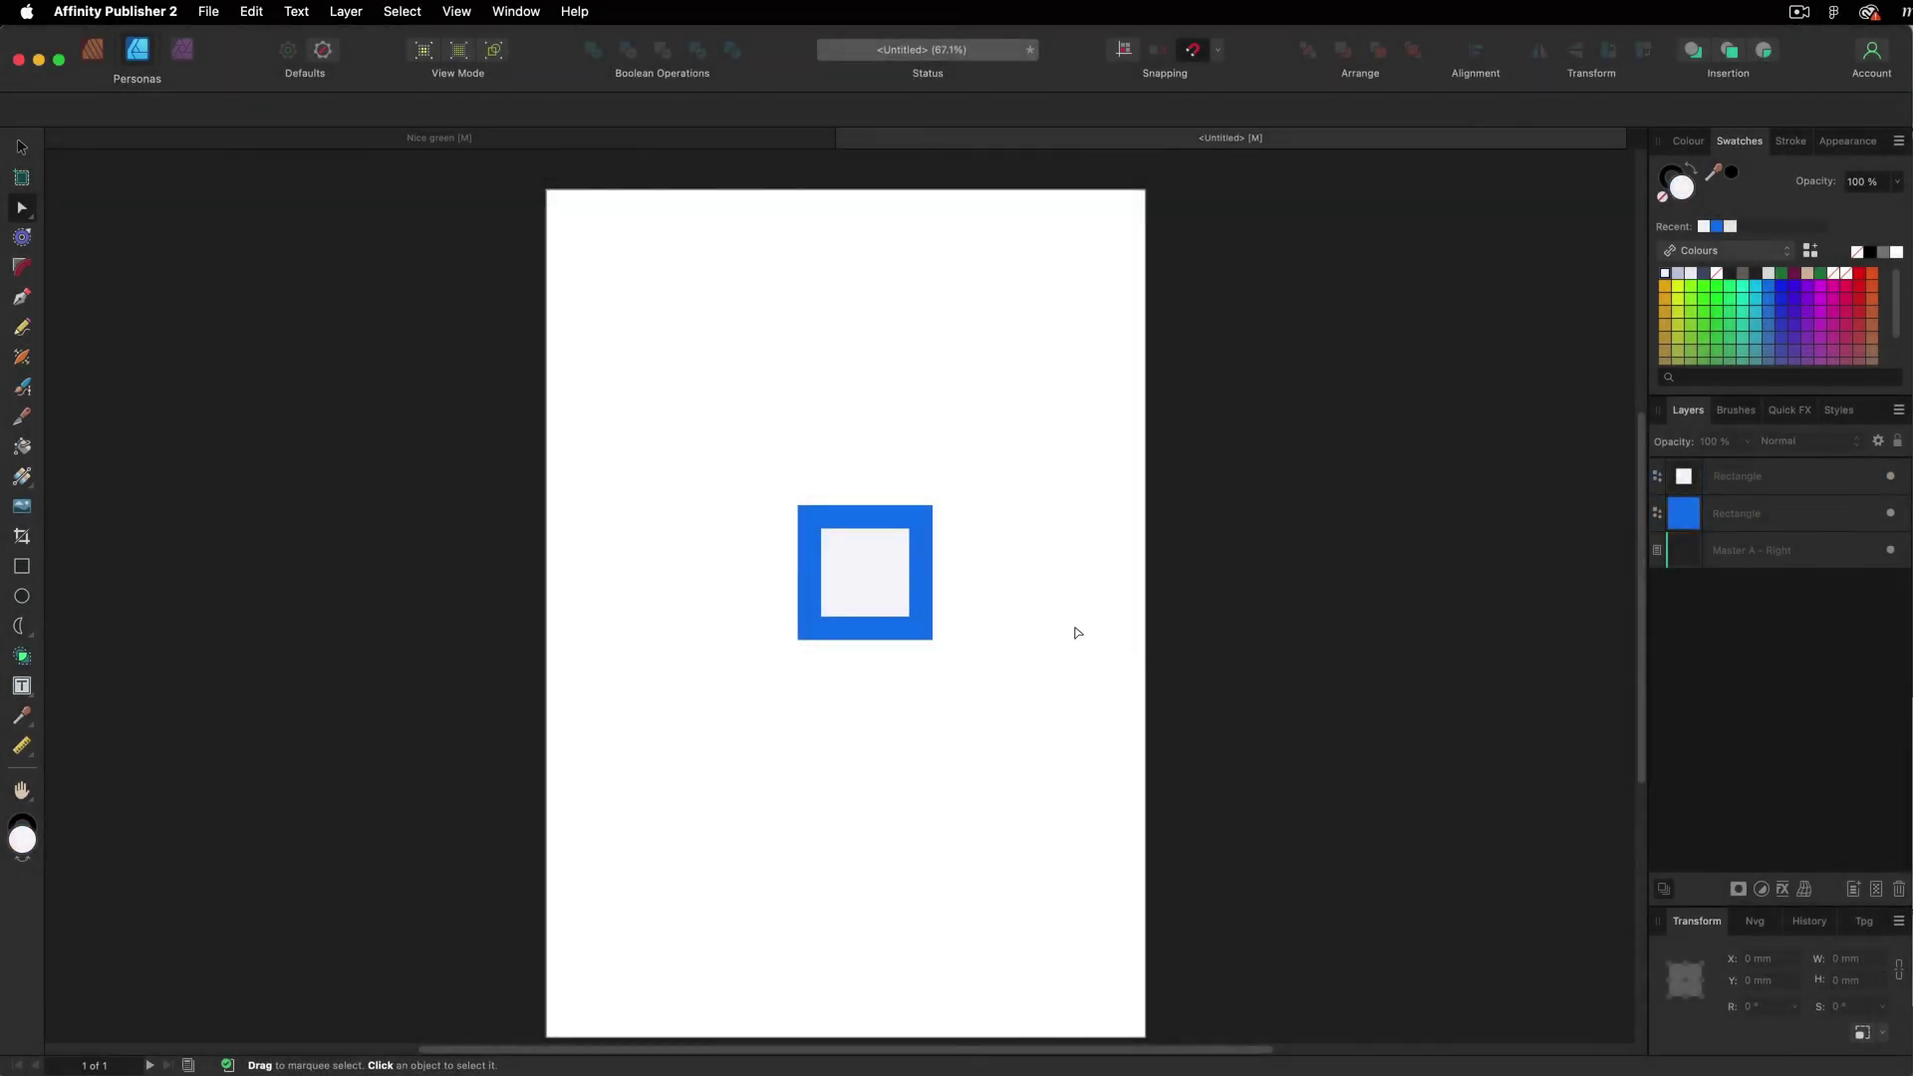
# Select both squares with the Node tool and set their corner type to rounded at 0 %.
pyautogui.click(1014, 592)
pyautogui.press('super+a')
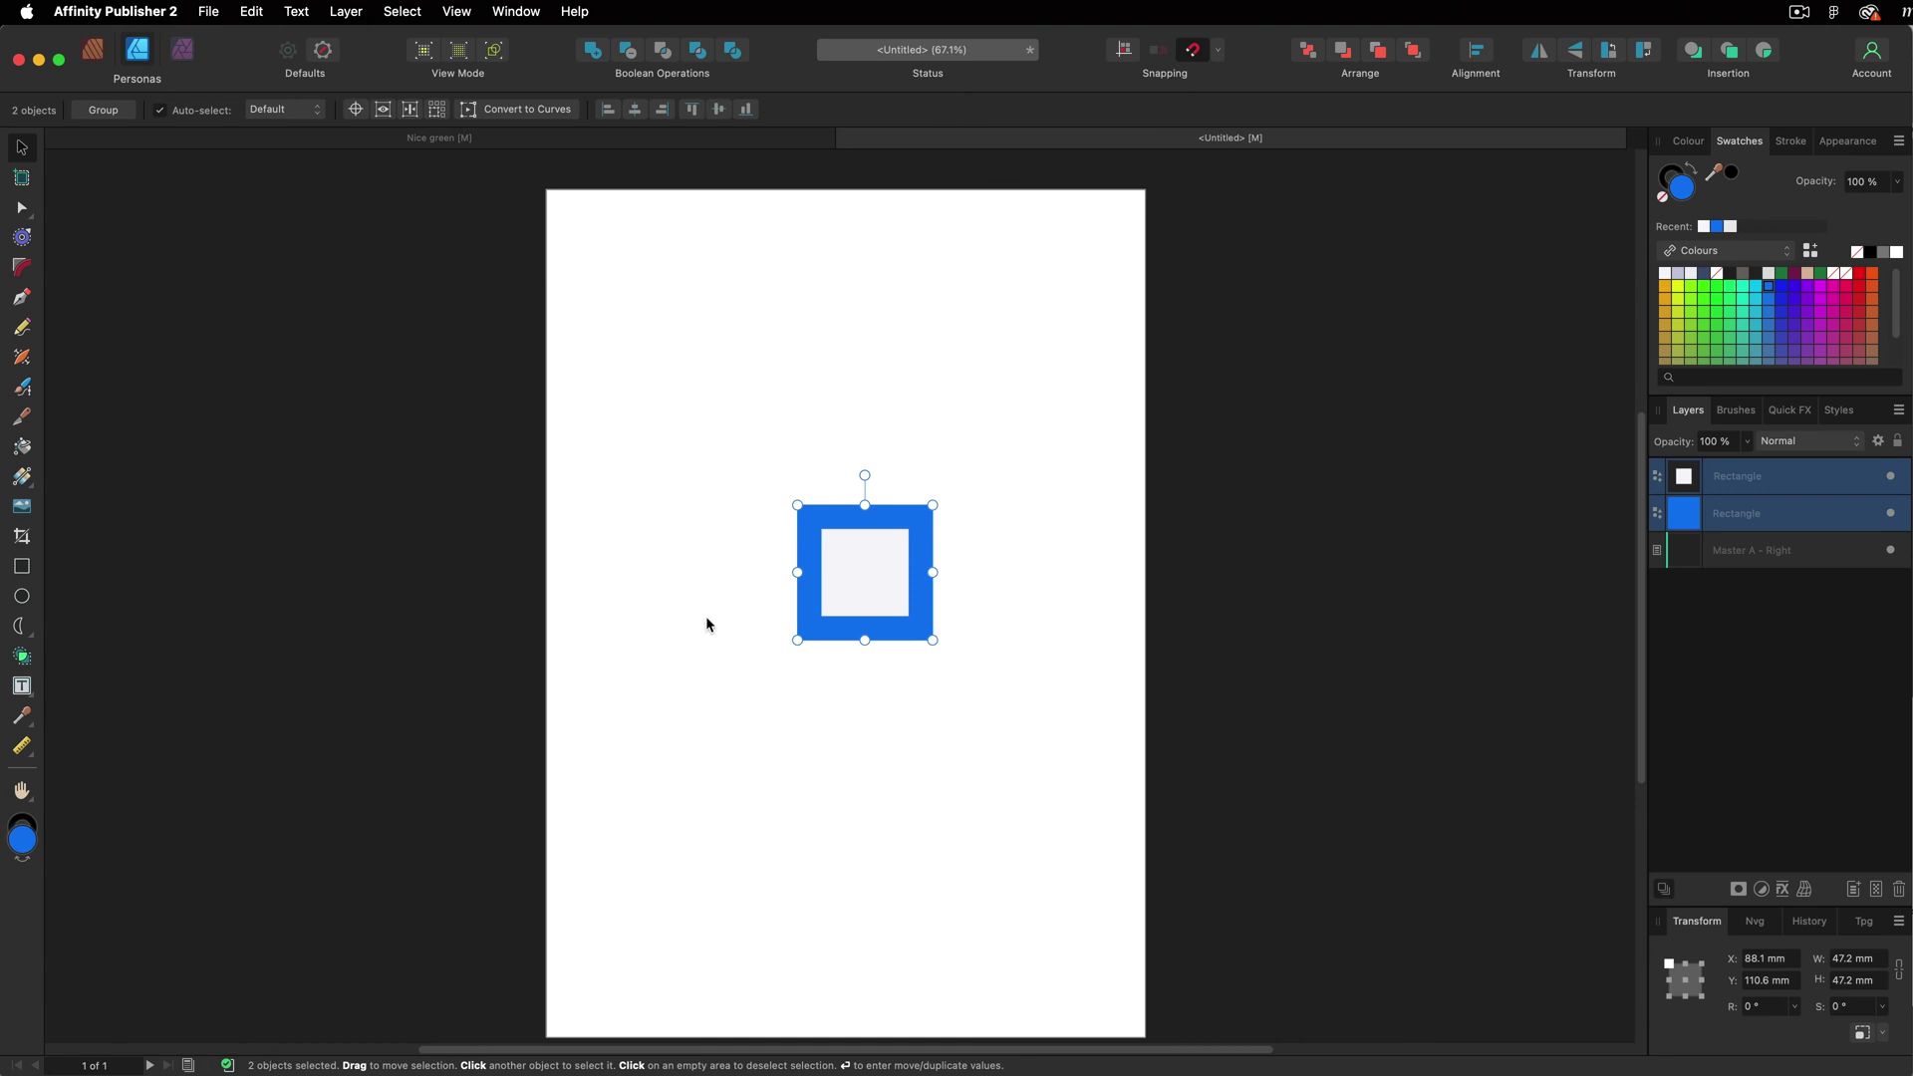
pyautogui.click(24, 208)
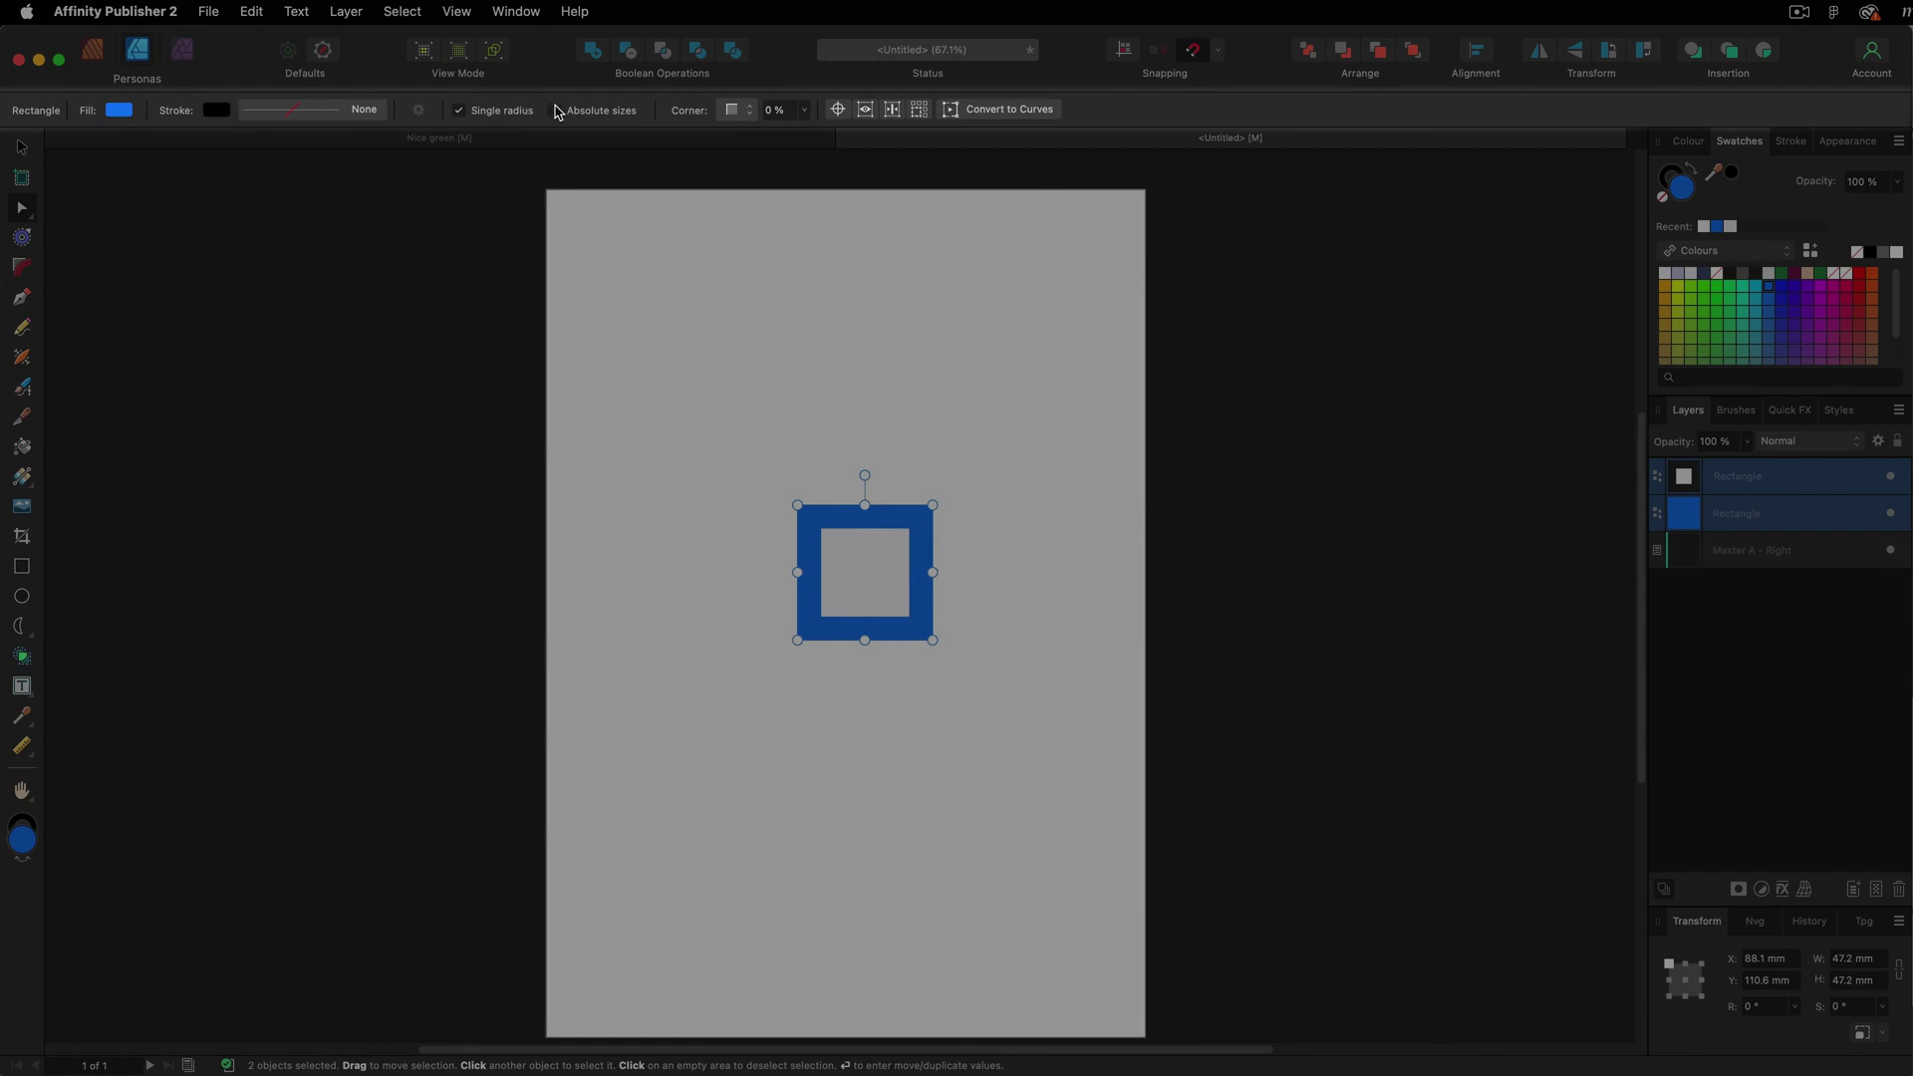
pyautogui.click(803, 110)
pyautogui.moveTo(803, 131); pyautogui.dragTo(760, 165)
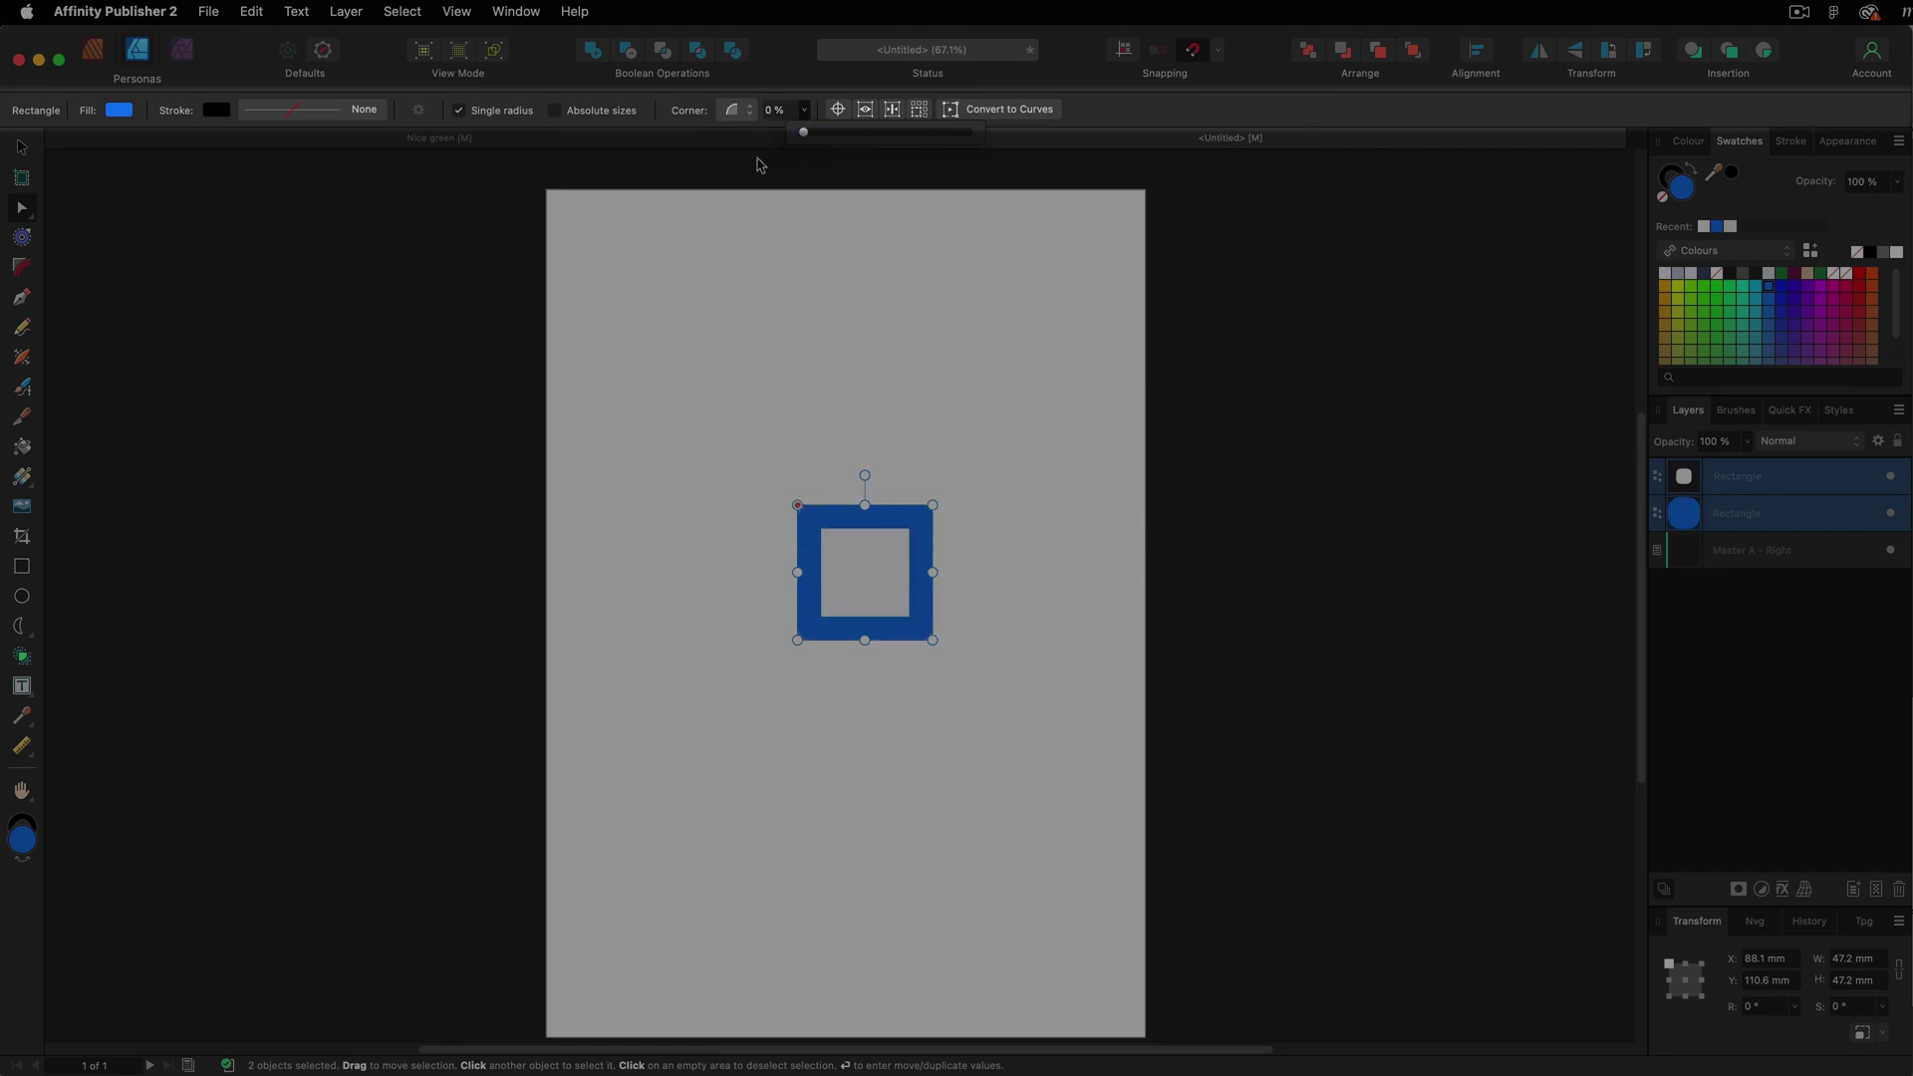
# Convert both selected squares to curves to expose their individual nodes.
pyautogui.click(1004, 109)
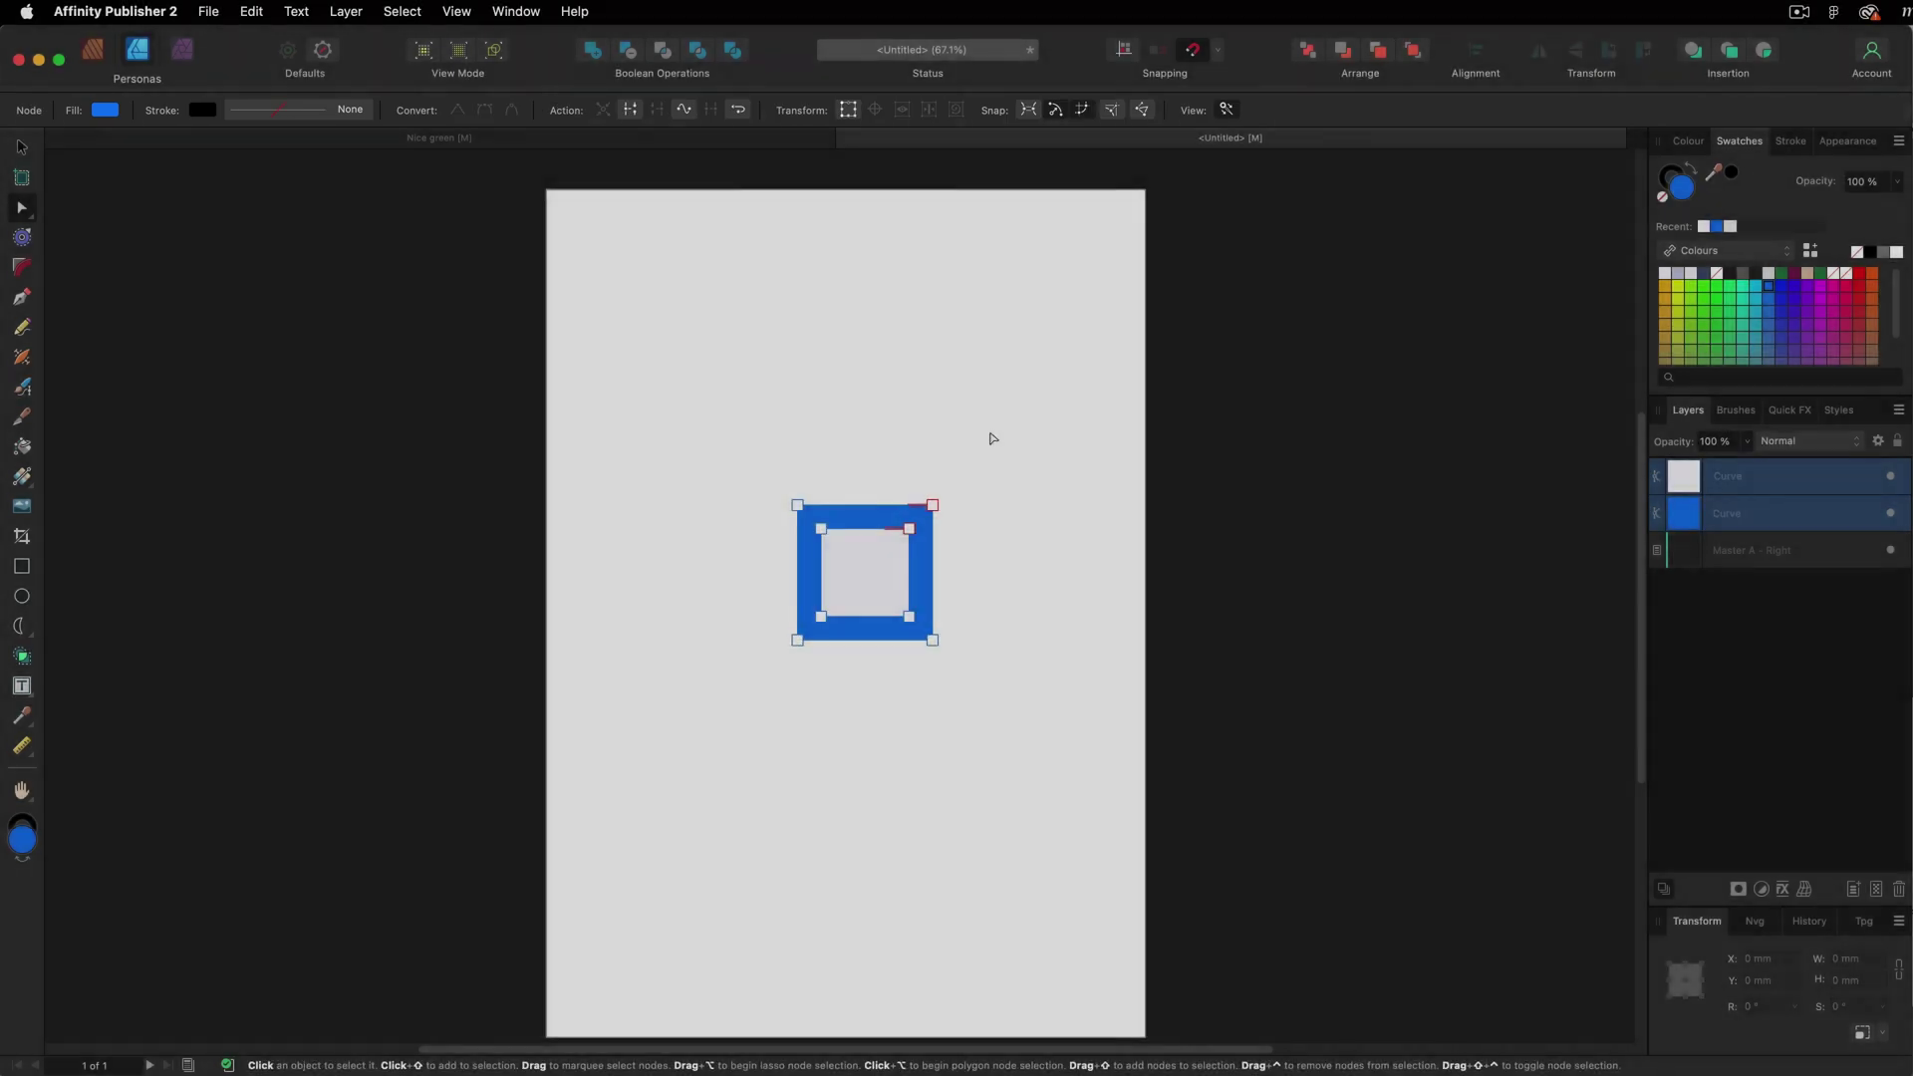
pyautogui.press('super+z')
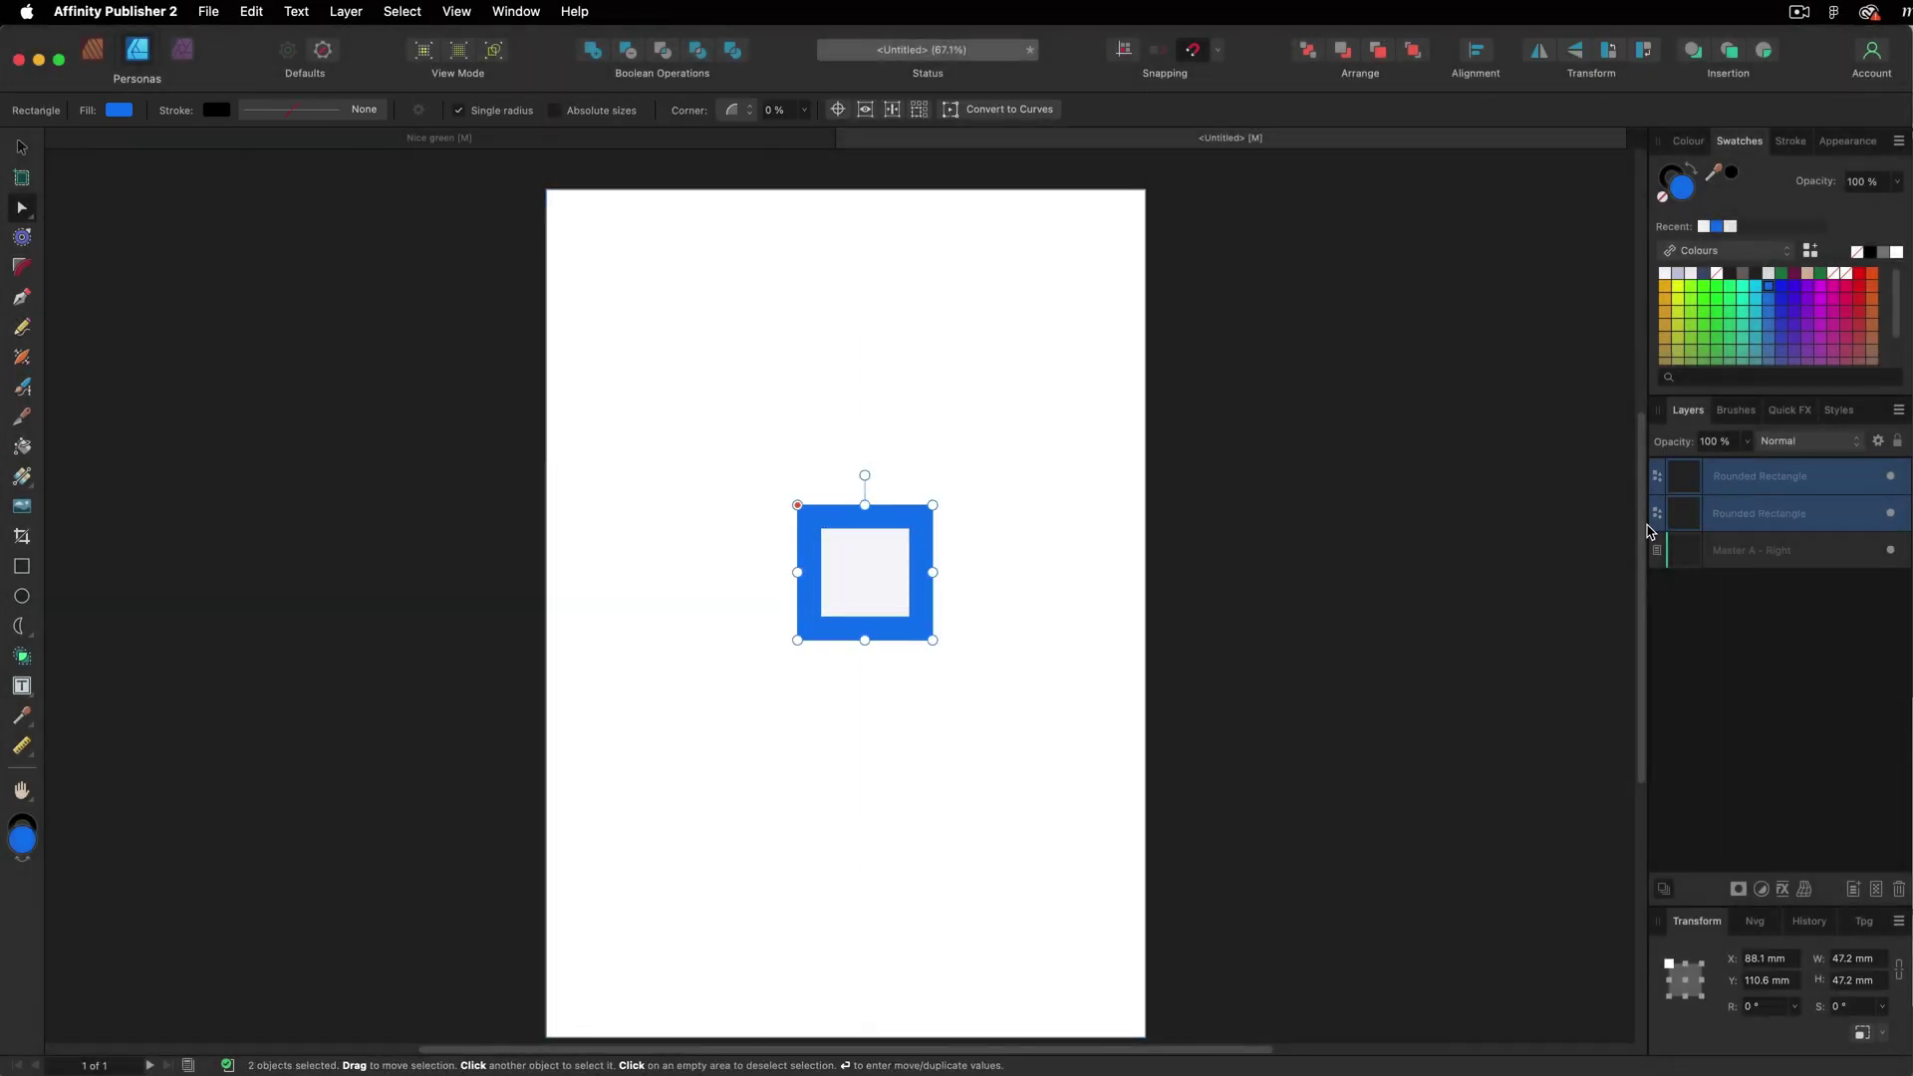
pyautogui.click(1037, 122)
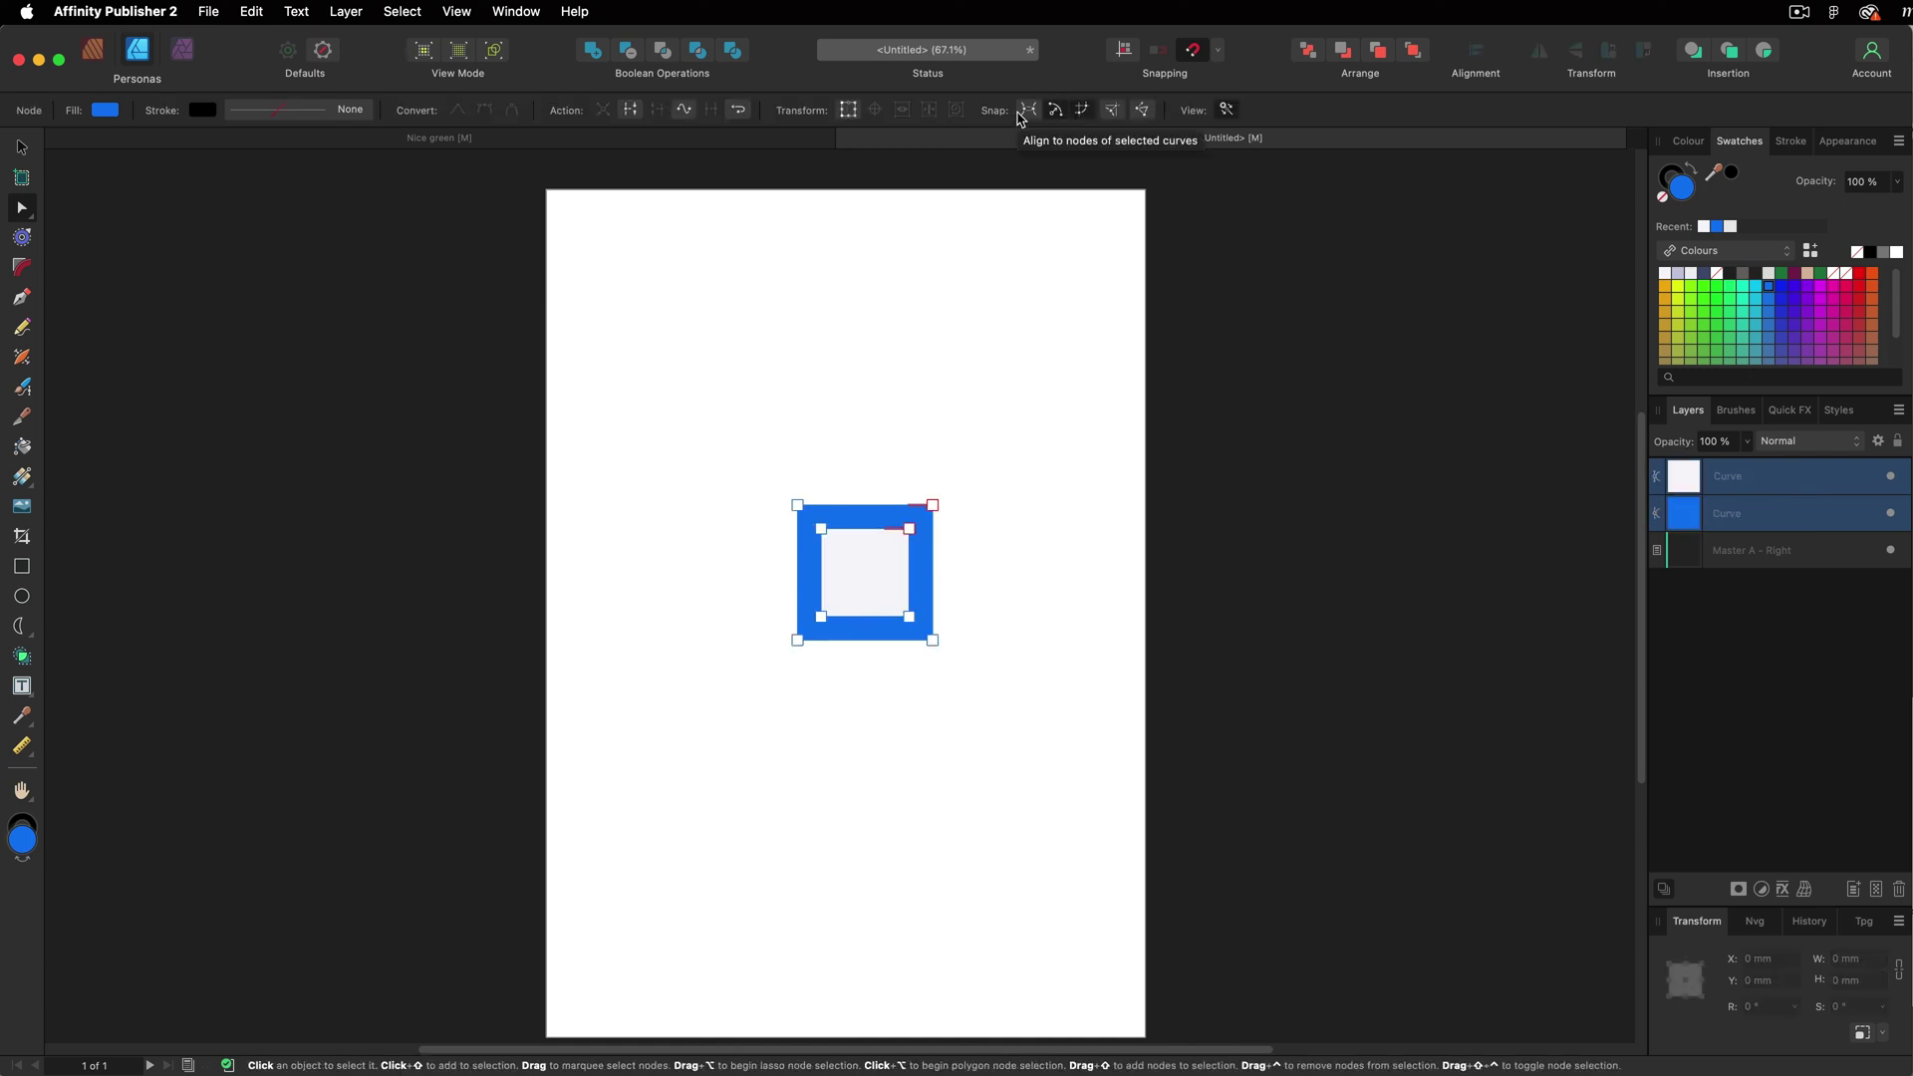
pyautogui.press('v')
# Draw an open curve above the squares with the Pen tool and lengthen the handle at its lower end.
pyautogui.click(21, 297)
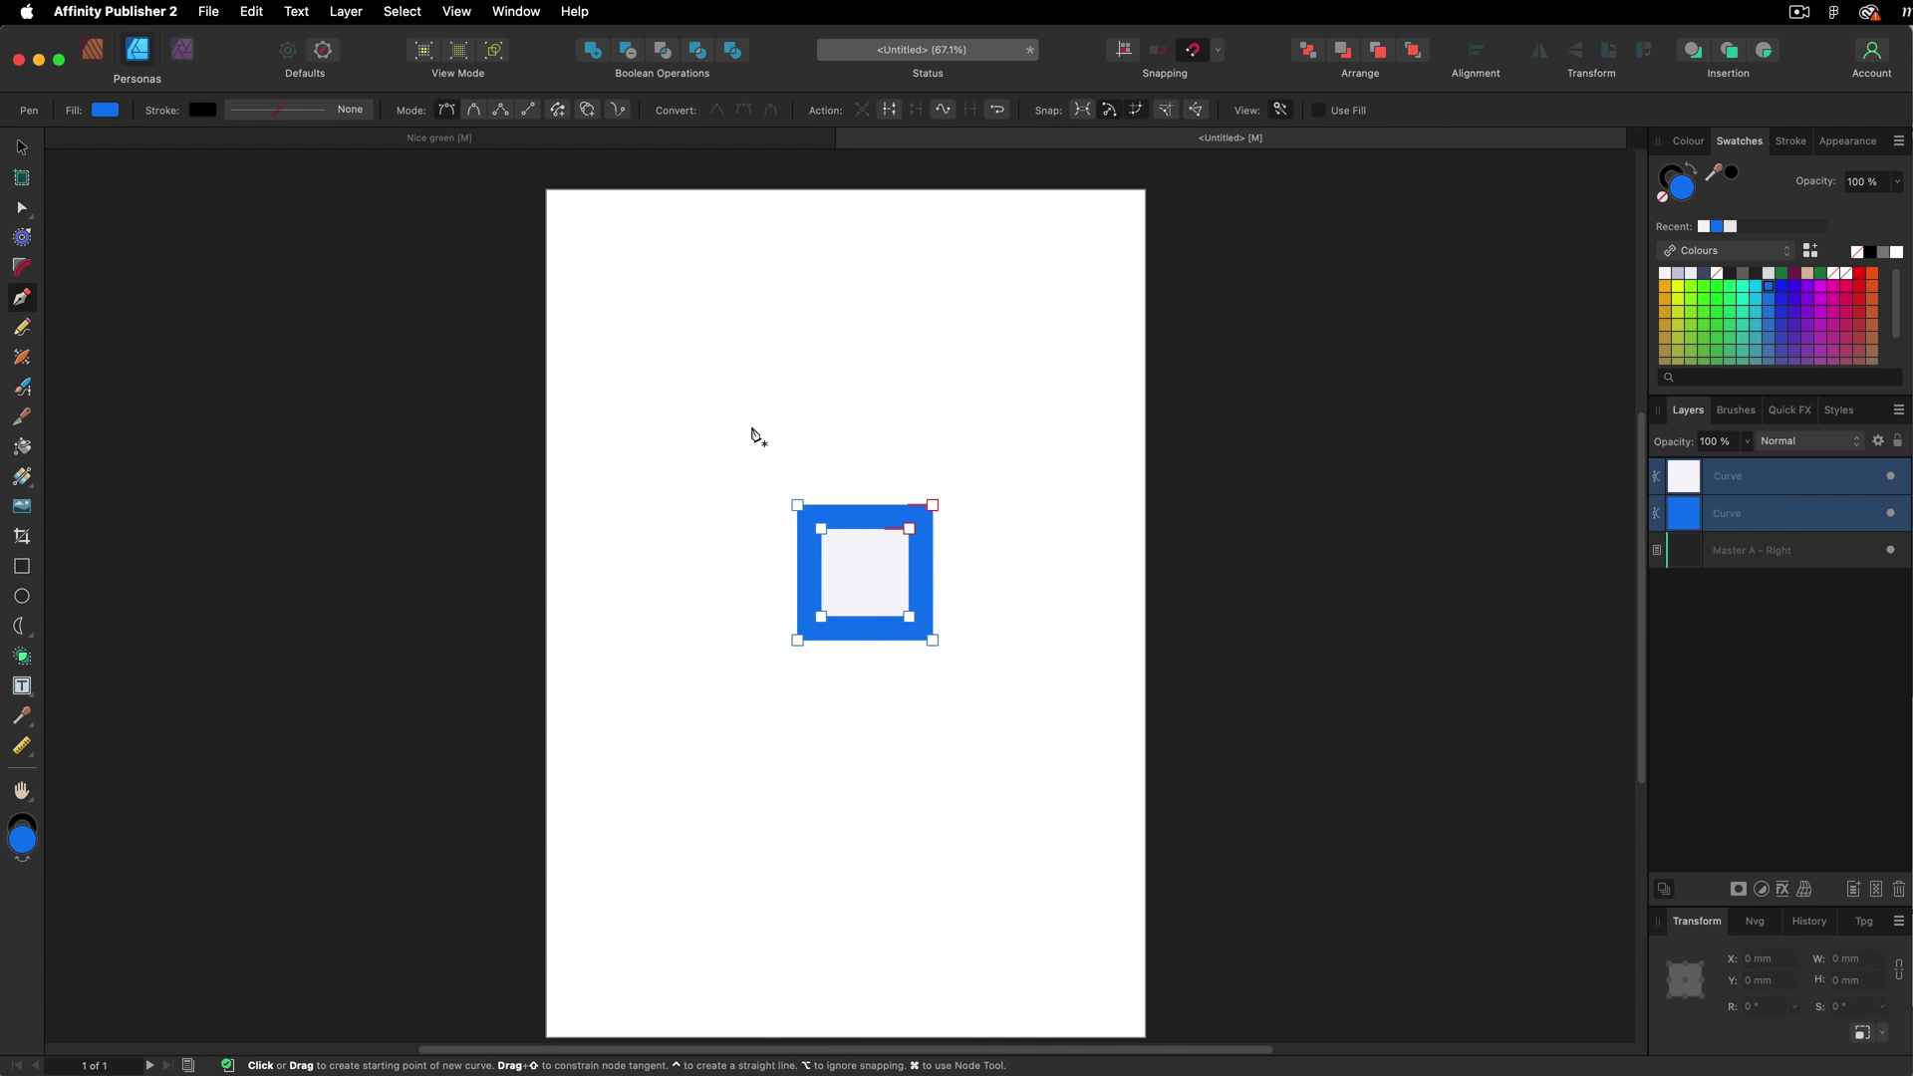
pyautogui.moveTo(673, 474); pyautogui.dragTo(669, 497)
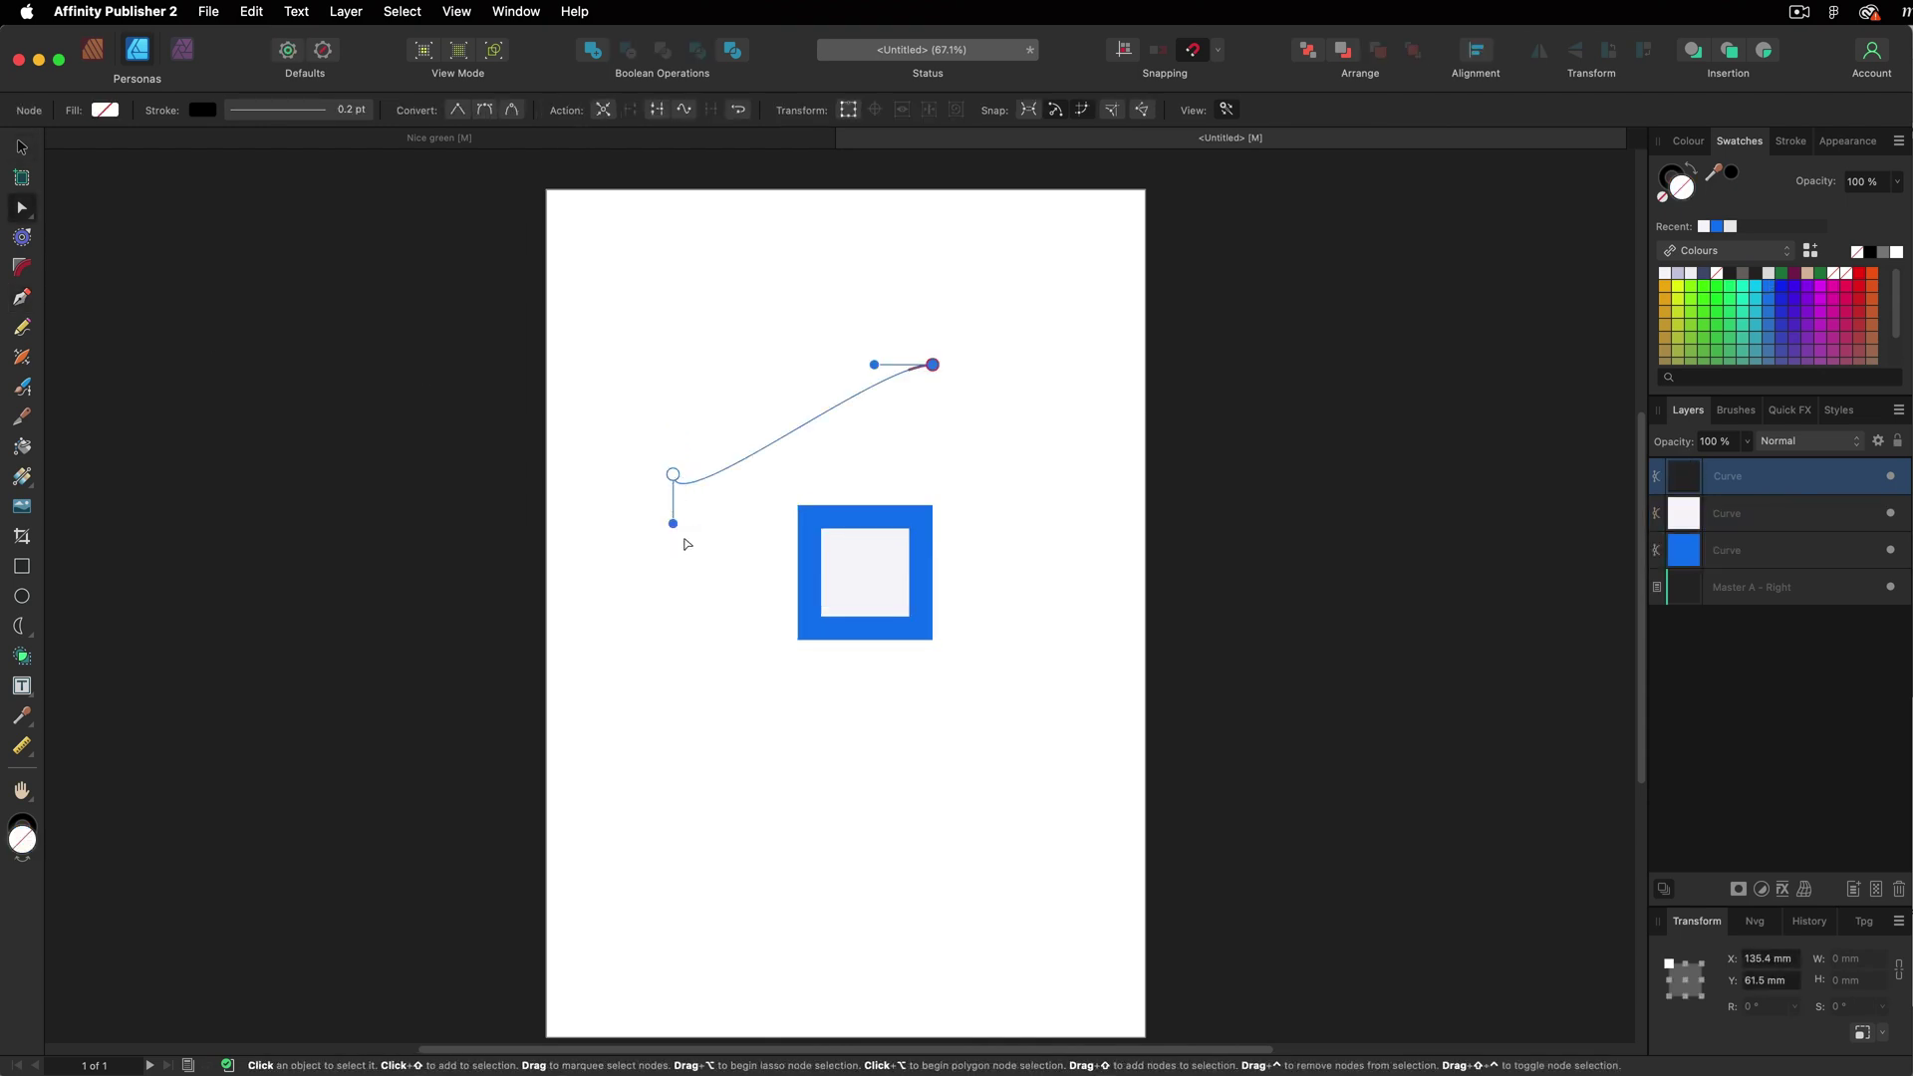
pyautogui.moveTo(673, 524); pyautogui.dragTo(674, 563)
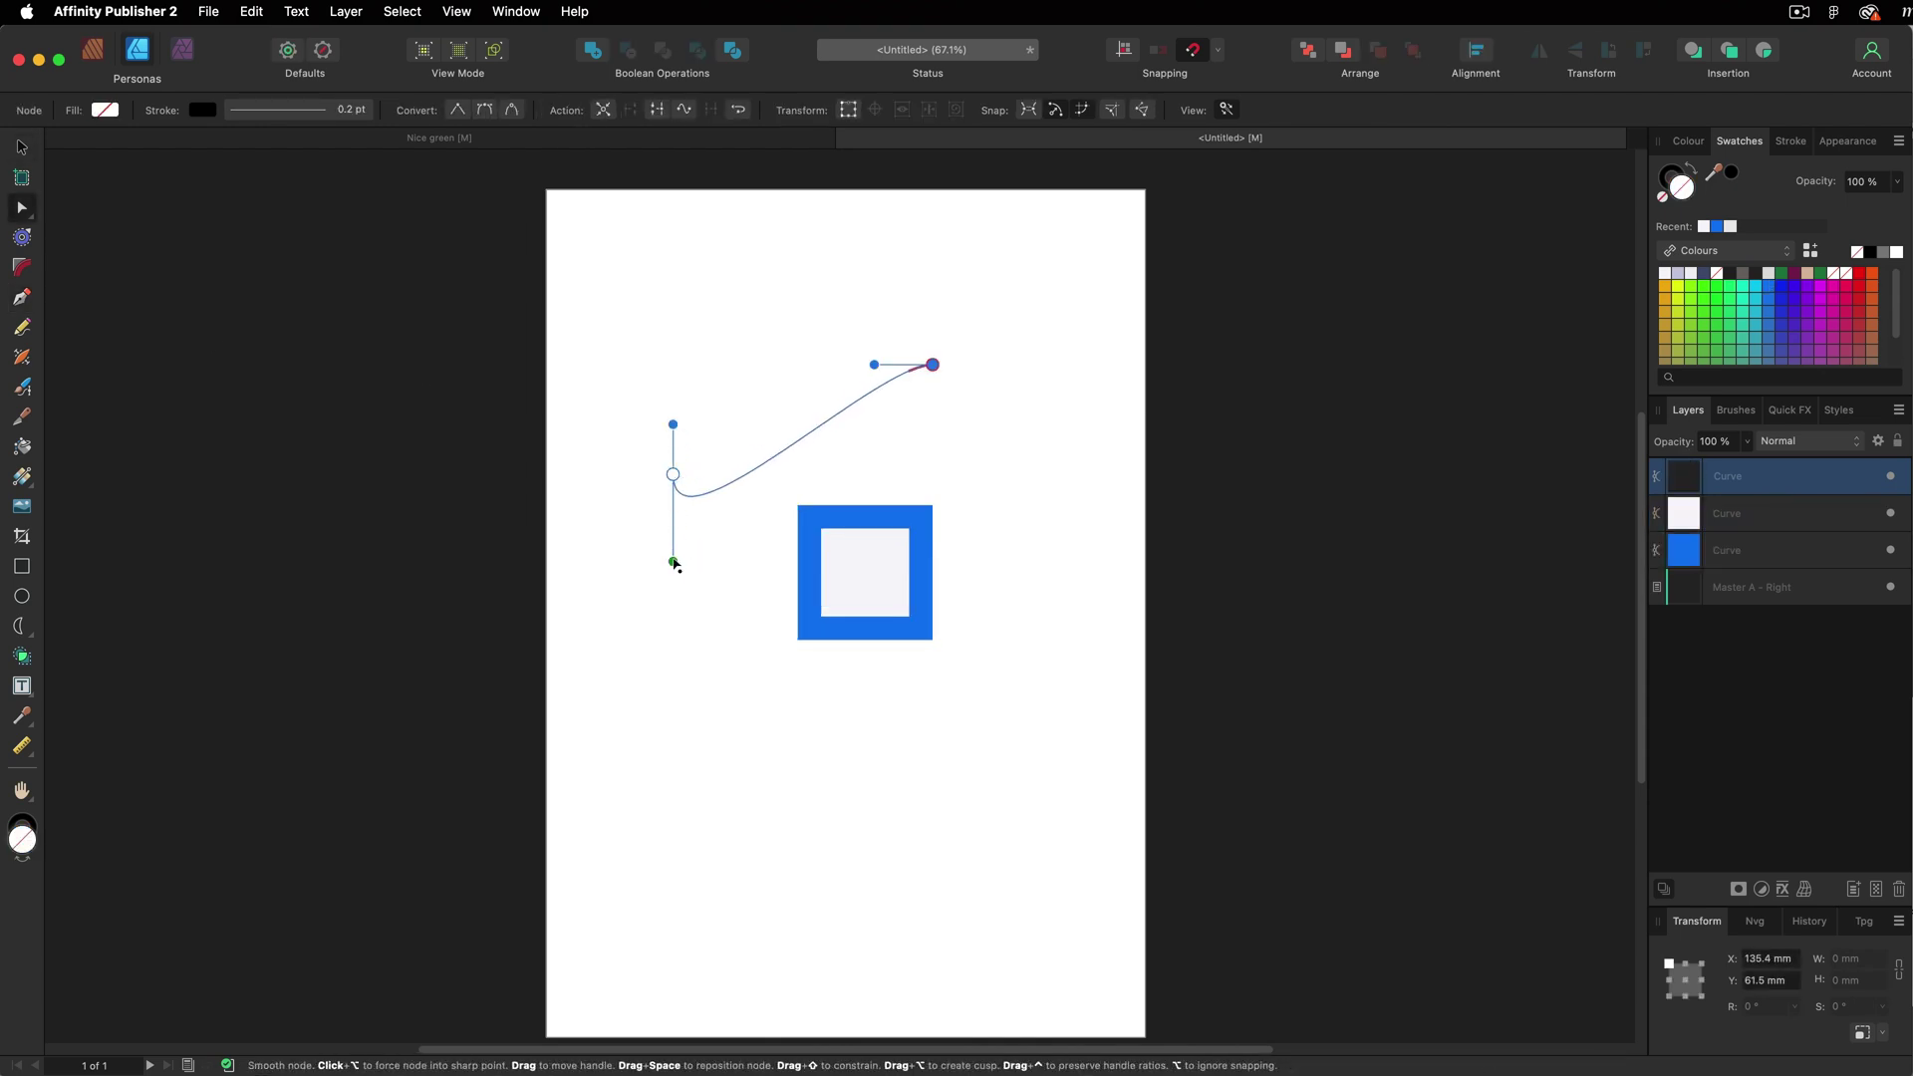
pyautogui.click(499, 359)
pyautogui.press('v')
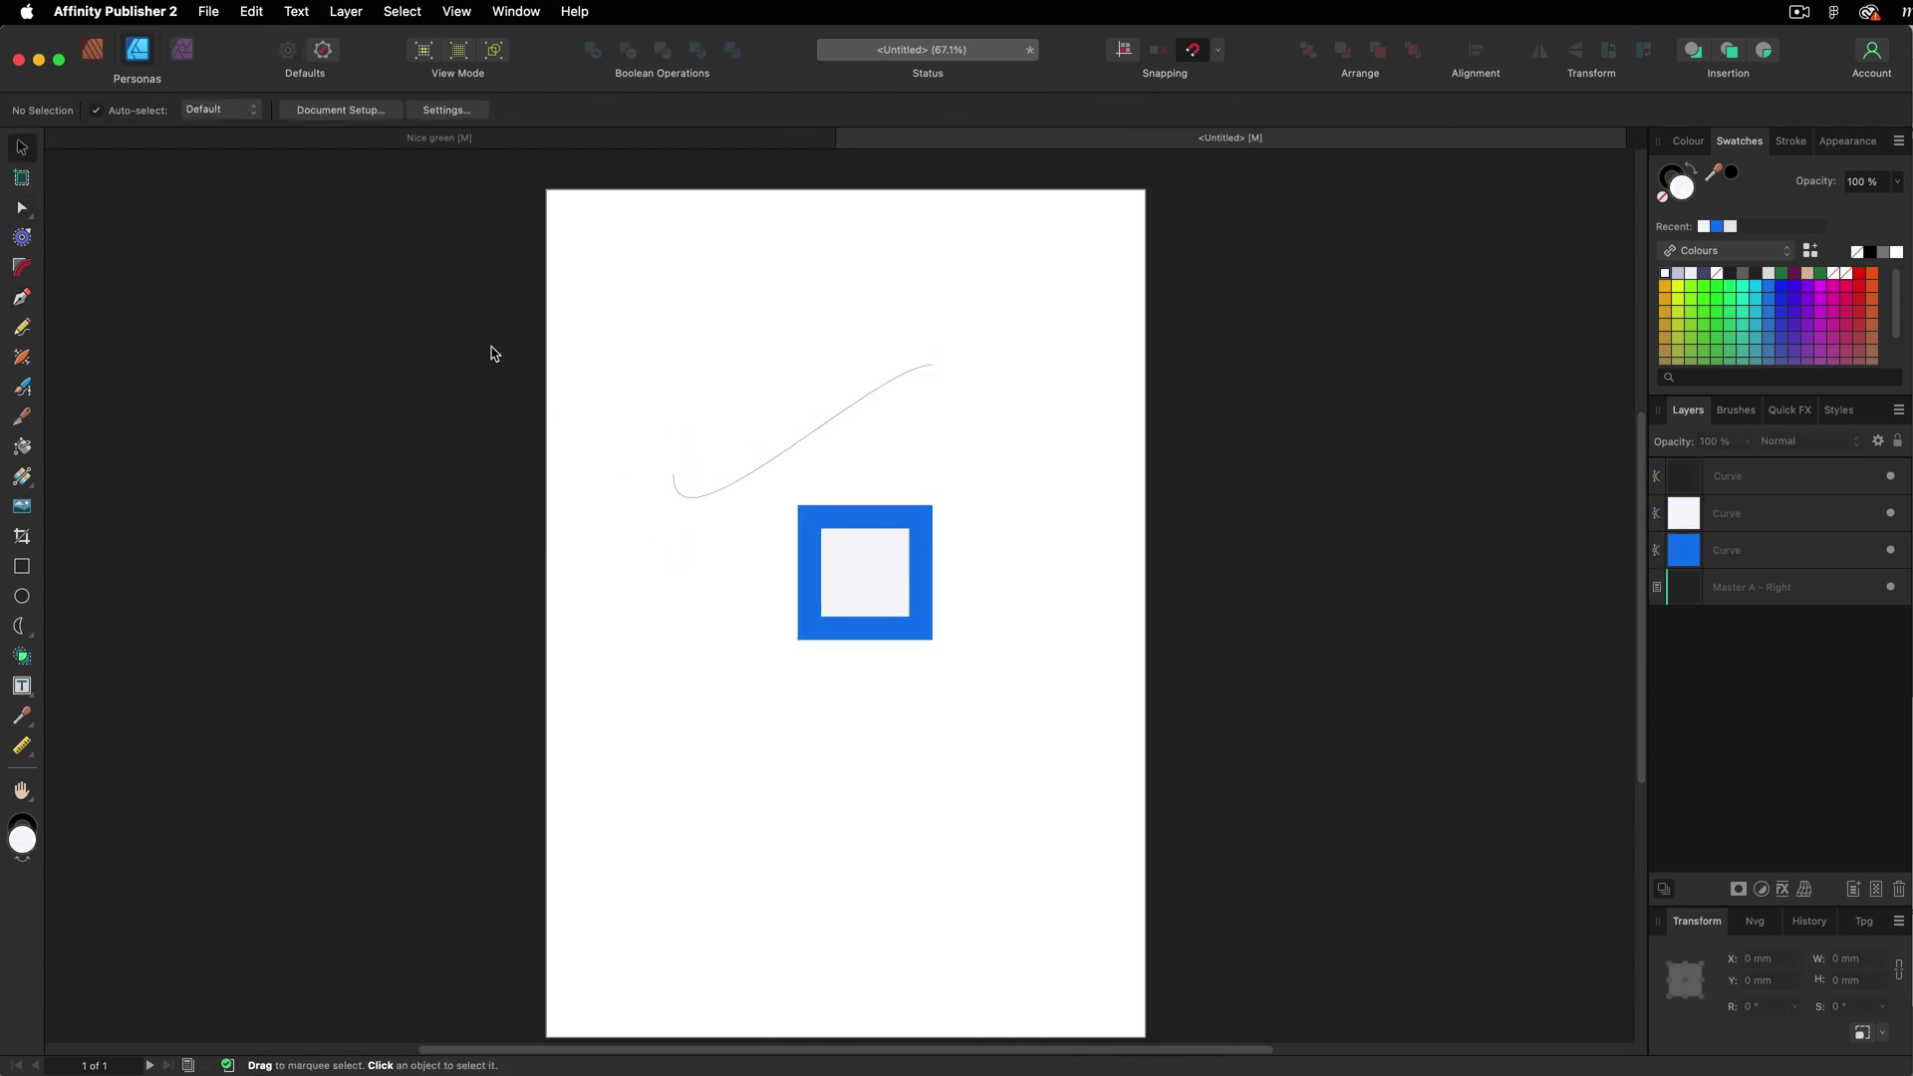
# Examine the selection marquee option in the Tools settings and test it with a marquee over part of the squares.
pyautogui.click(447, 110)
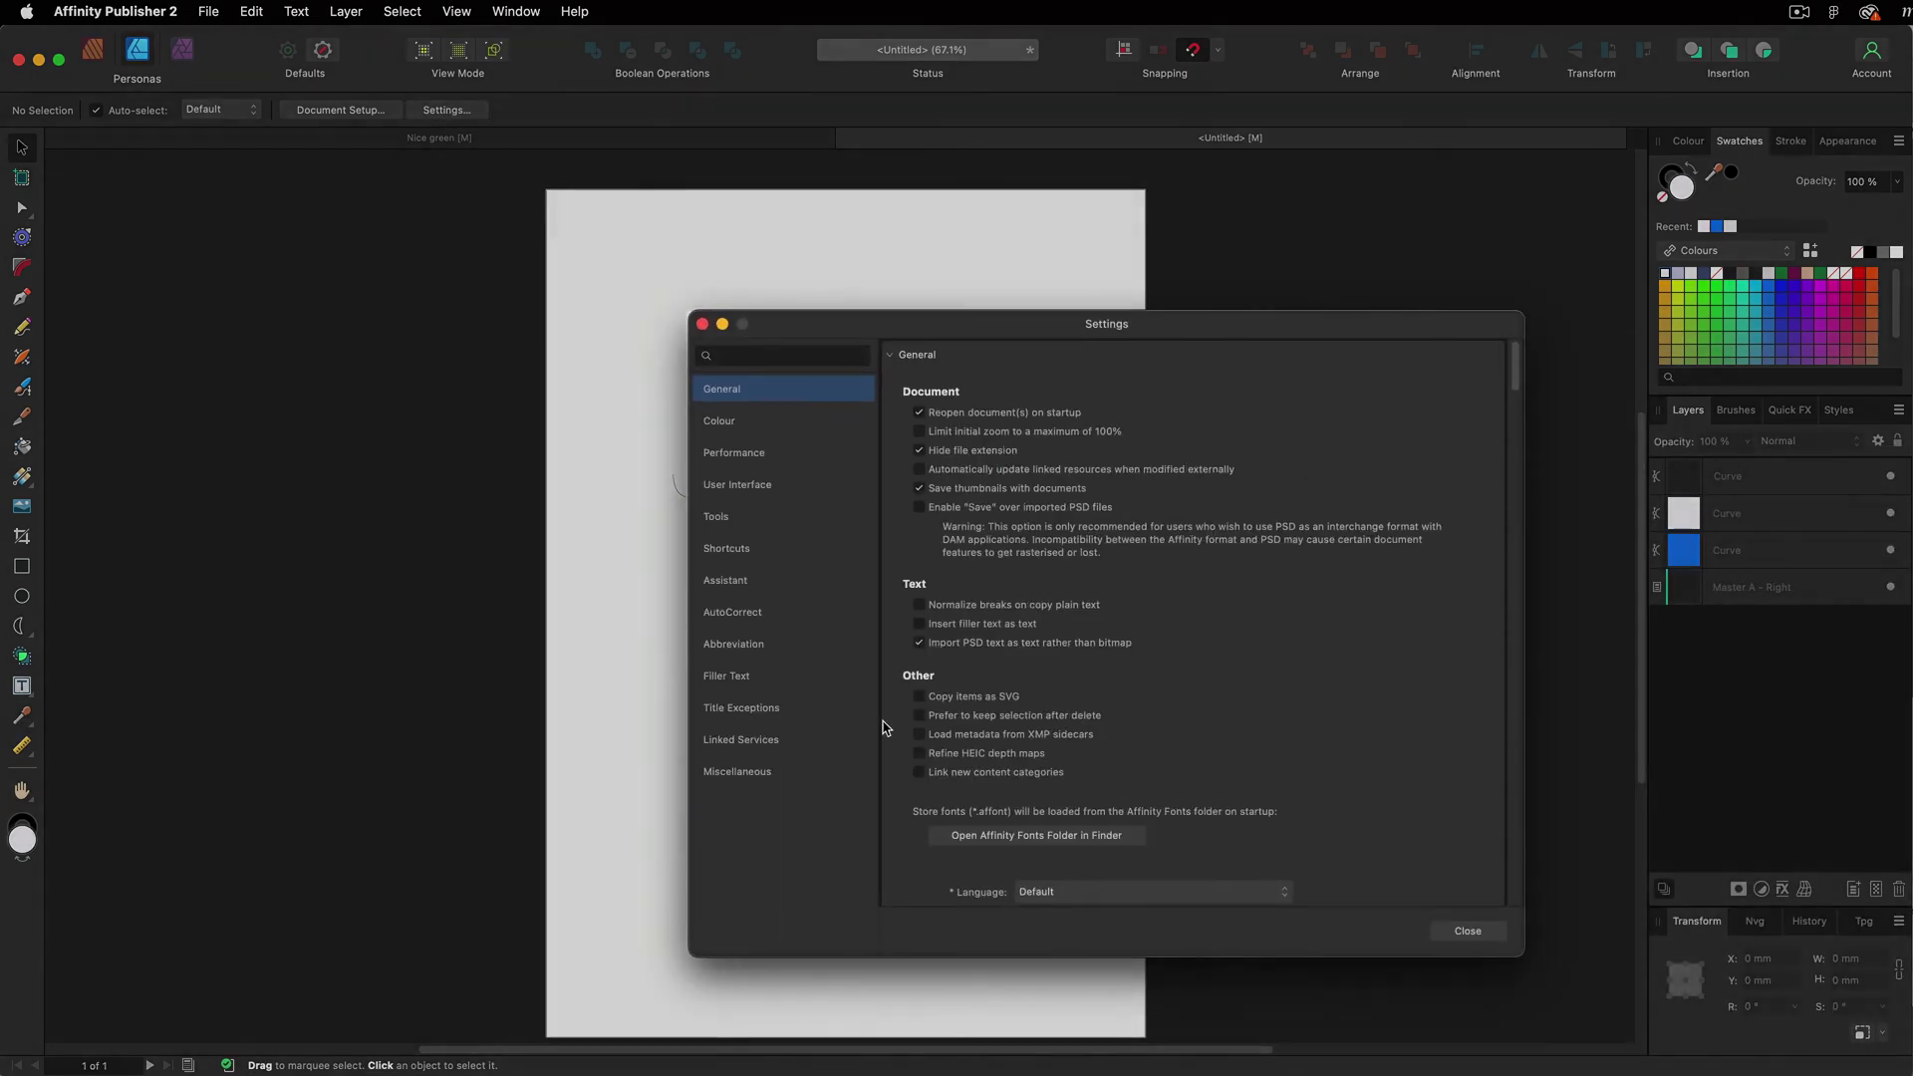
pyautogui.click(857, 516)
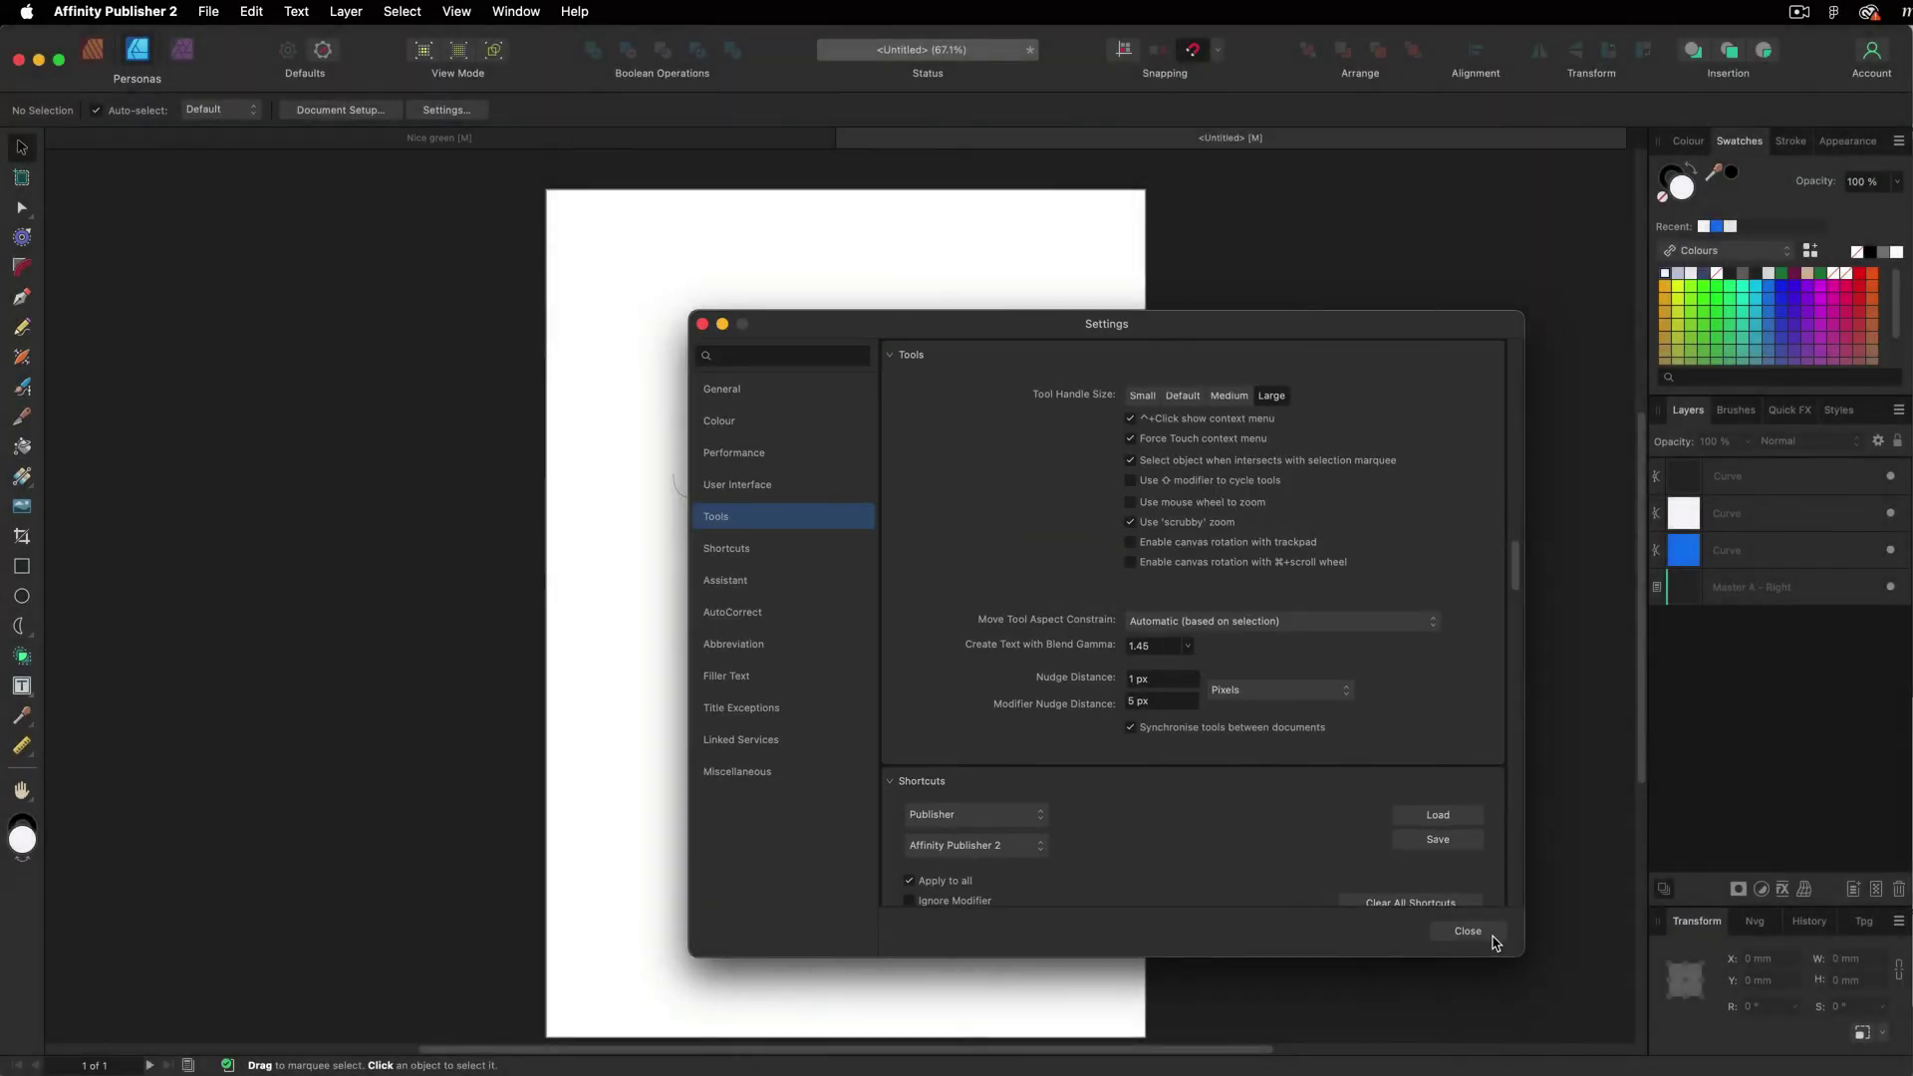
pyautogui.click(1494, 940)
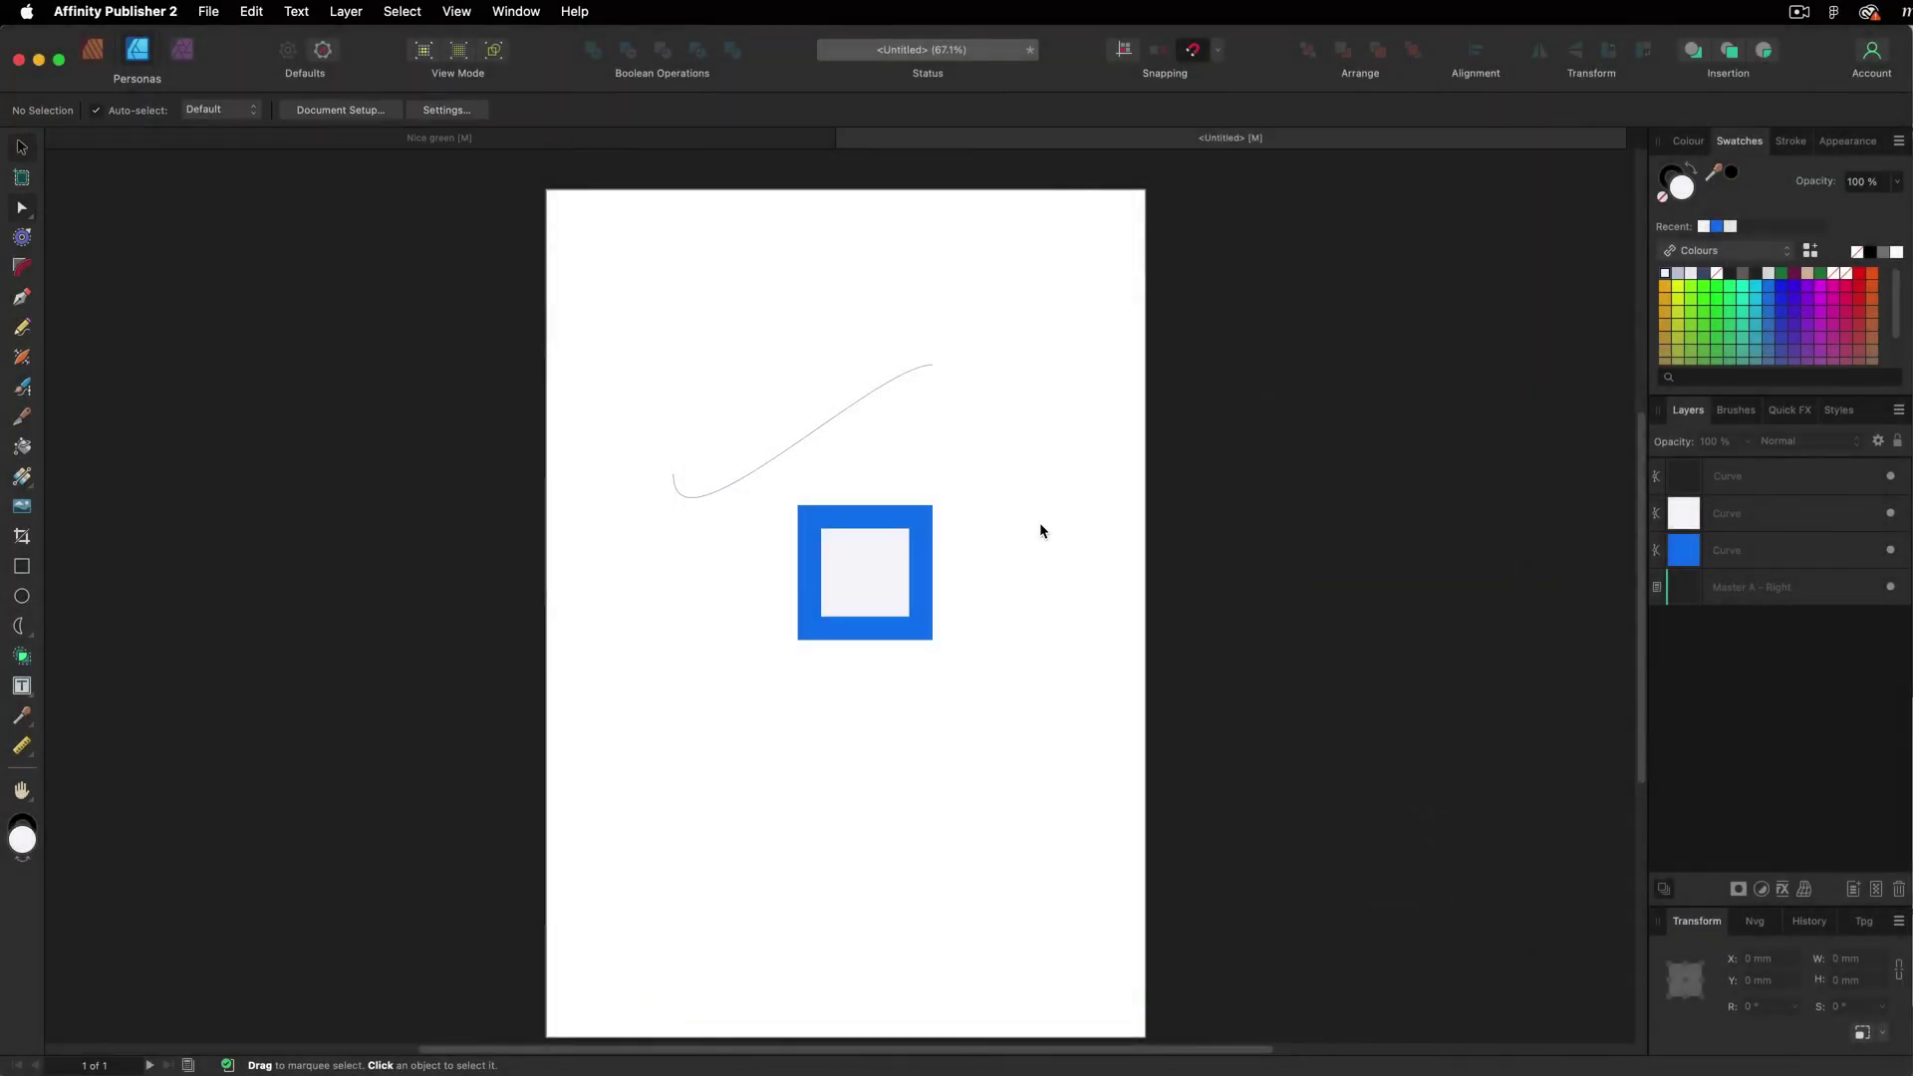
pyautogui.moveTo(1038, 522); pyautogui.dragTo(877, 611)
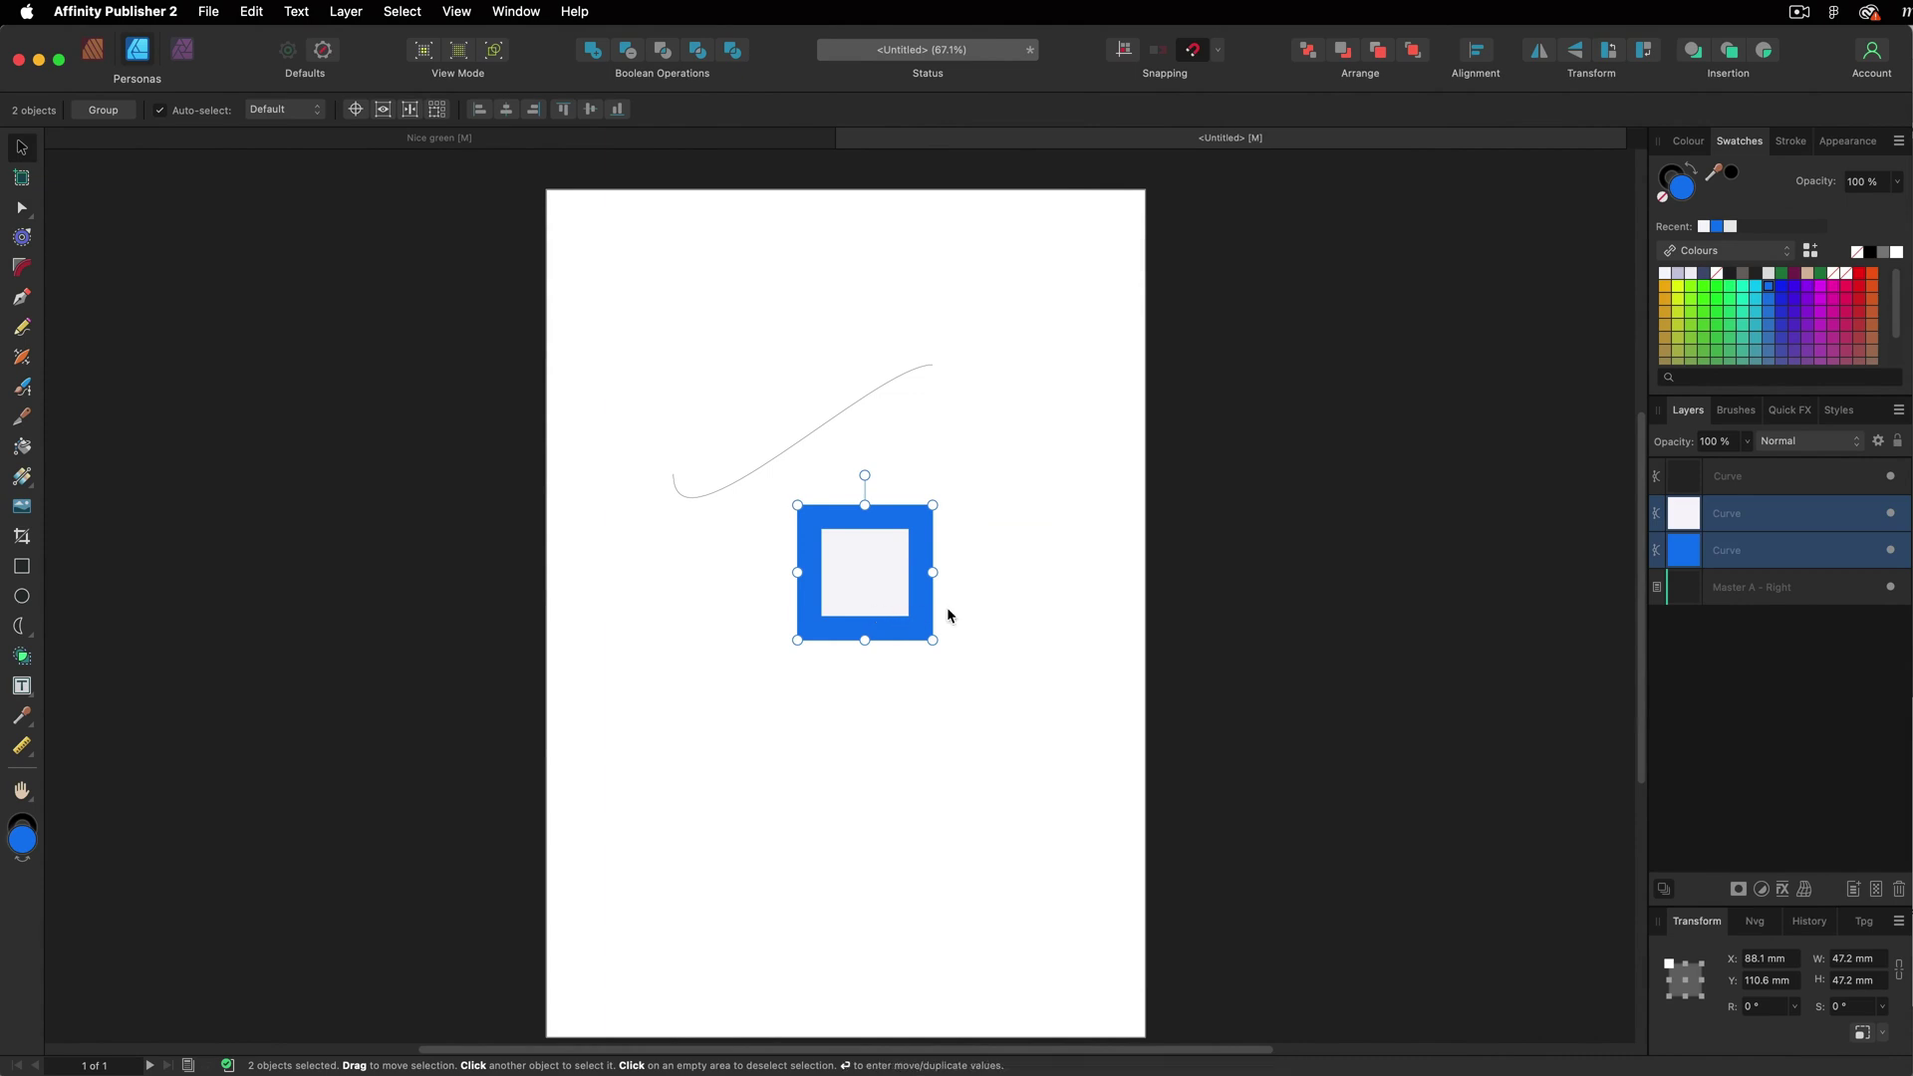
pyautogui.moveTo(1028, 535); pyautogui.dragTo(839, 643)
# Try a freehand stroke below the squares with the Pencil tool and undo it.
pyautogui.scroll(5, 946, 752)
pyautogui.press('n')
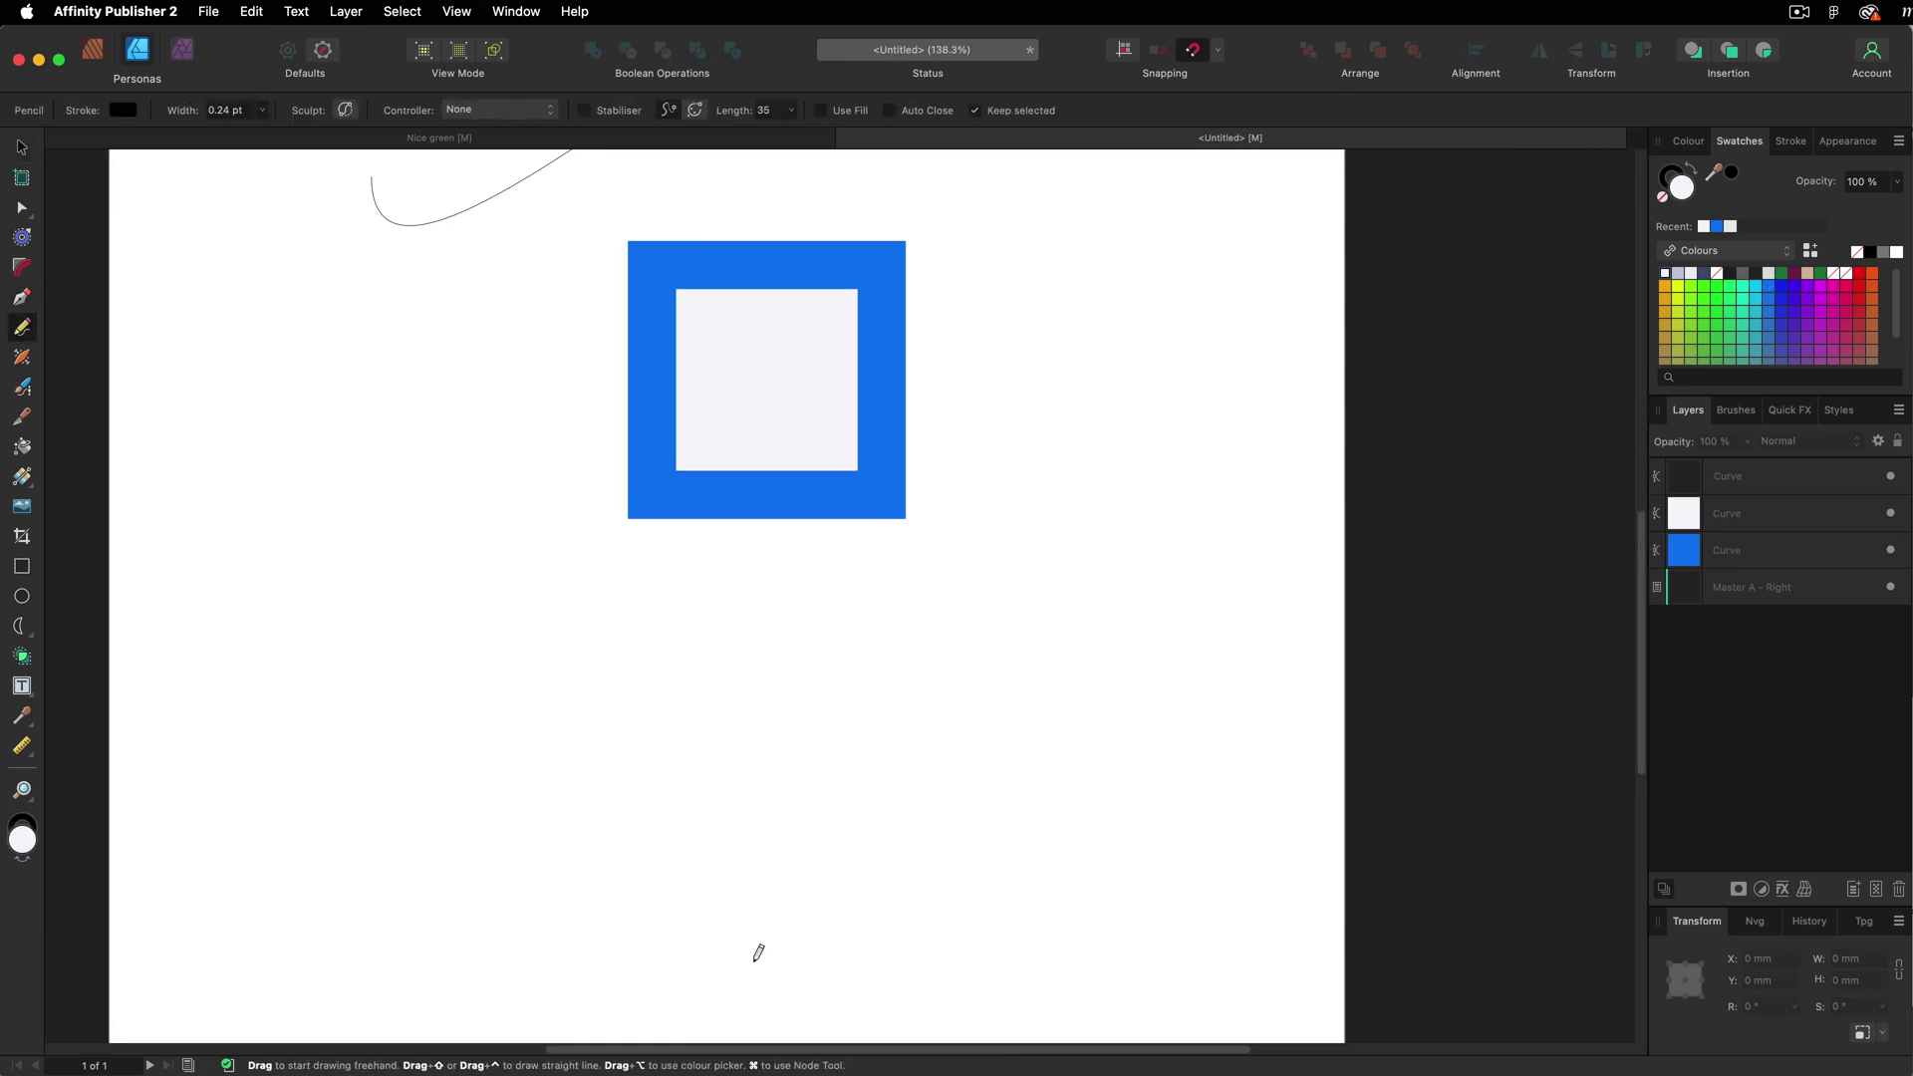
pyautogui.moveTo(708, 958)
pyautogui.mouseDown()
pyautogui.moveTo(965, 627)
pyautogui.moveTo(1026, 792)
pyautogui.mouseUp()
pyautogui.press('super+z')
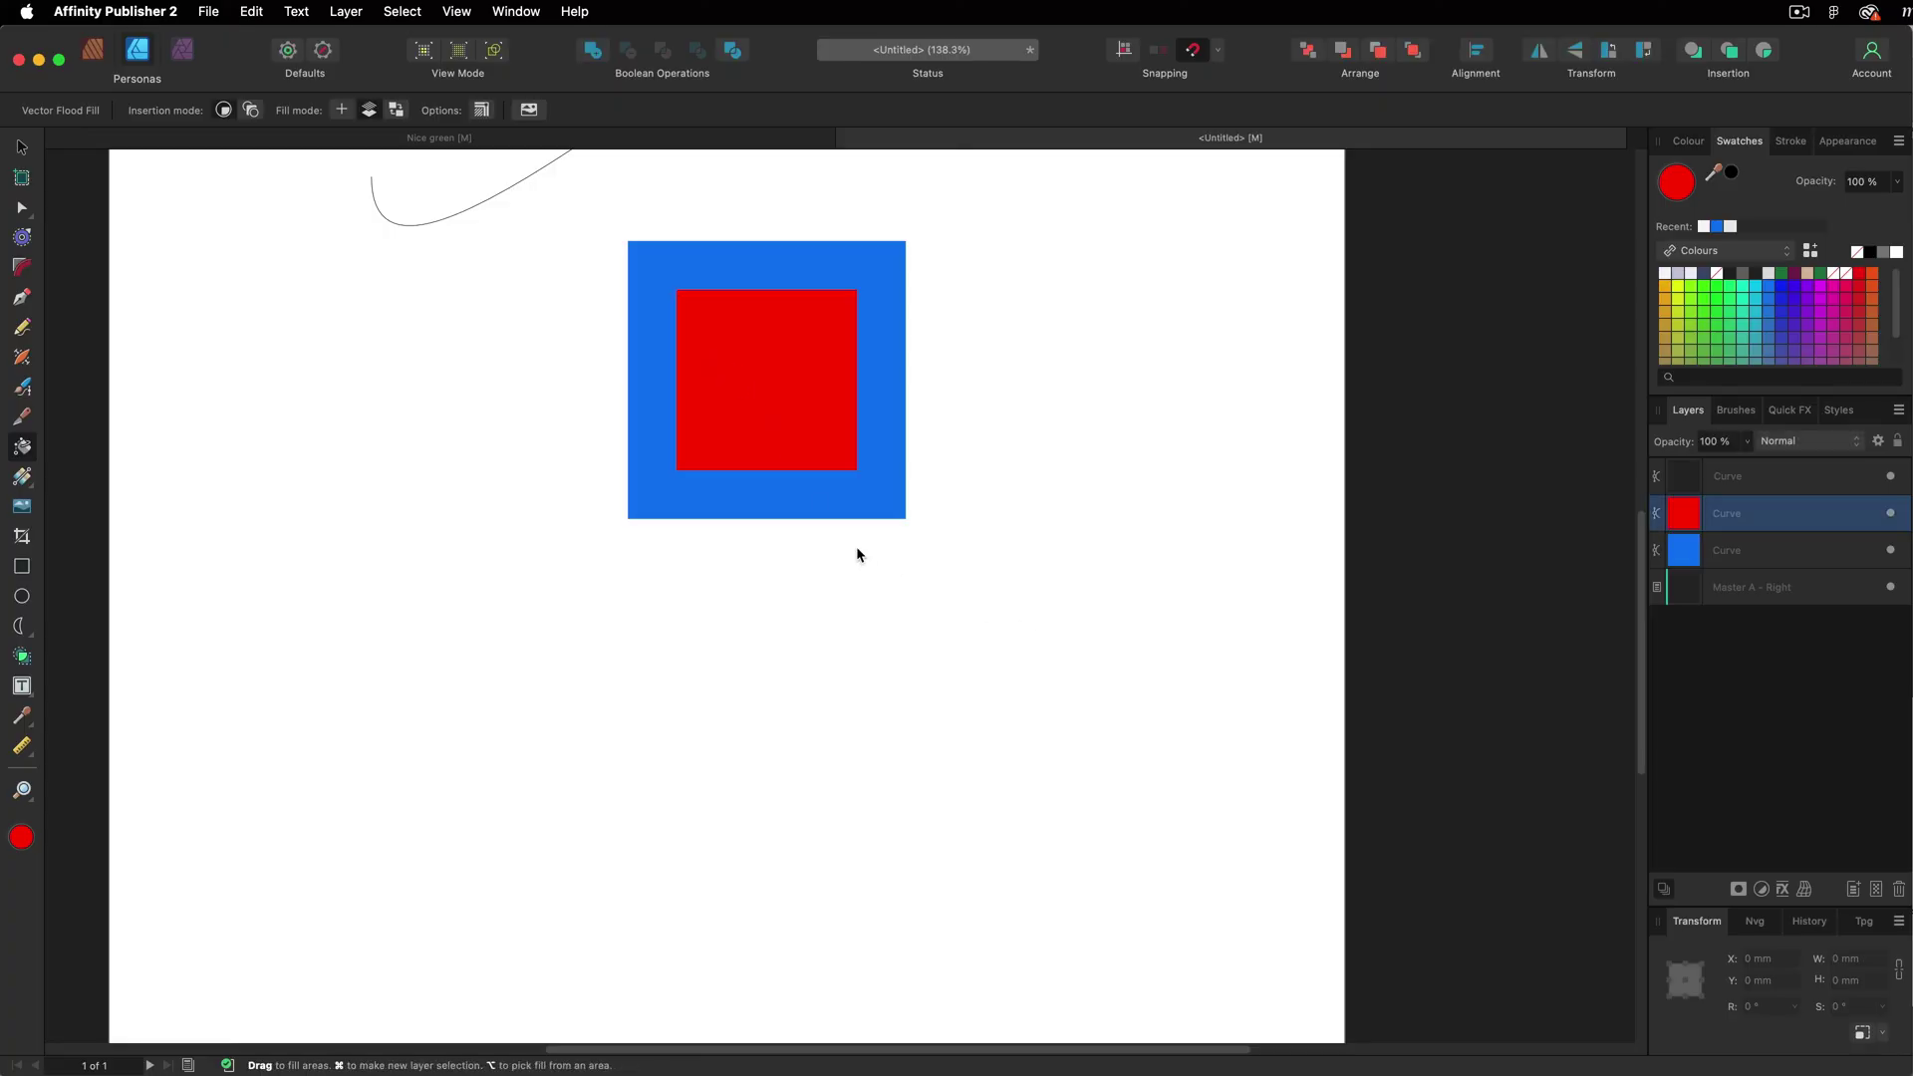
# Try filling the inner square red with the Vector Flood Fill tool.
pyautogui.click(792, 418)
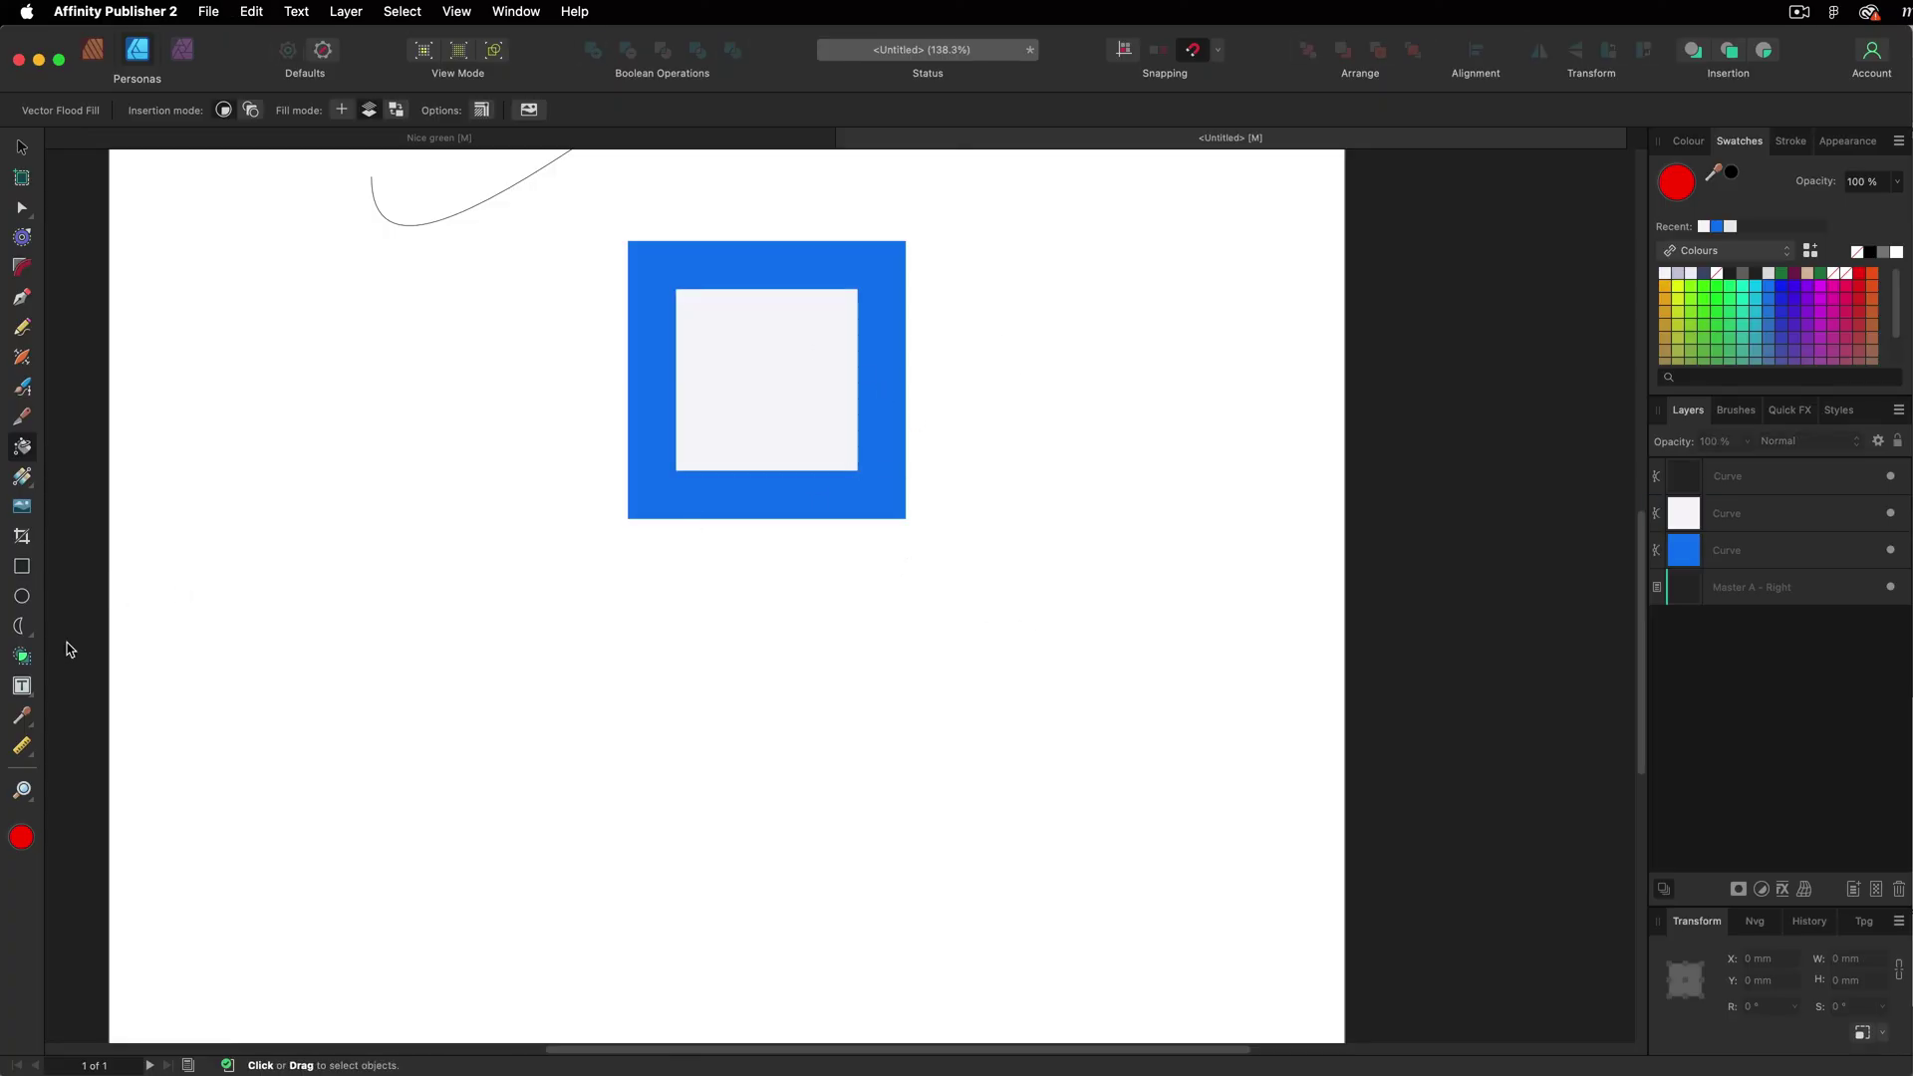
pyautogui.press('v')
# Draw a teal circle about 39.5 mm across below the squares and place an overlapping duplicate level beside it.
pyautogui.moveTo(338, 576); pyautogui.dragTo(1115, 315)
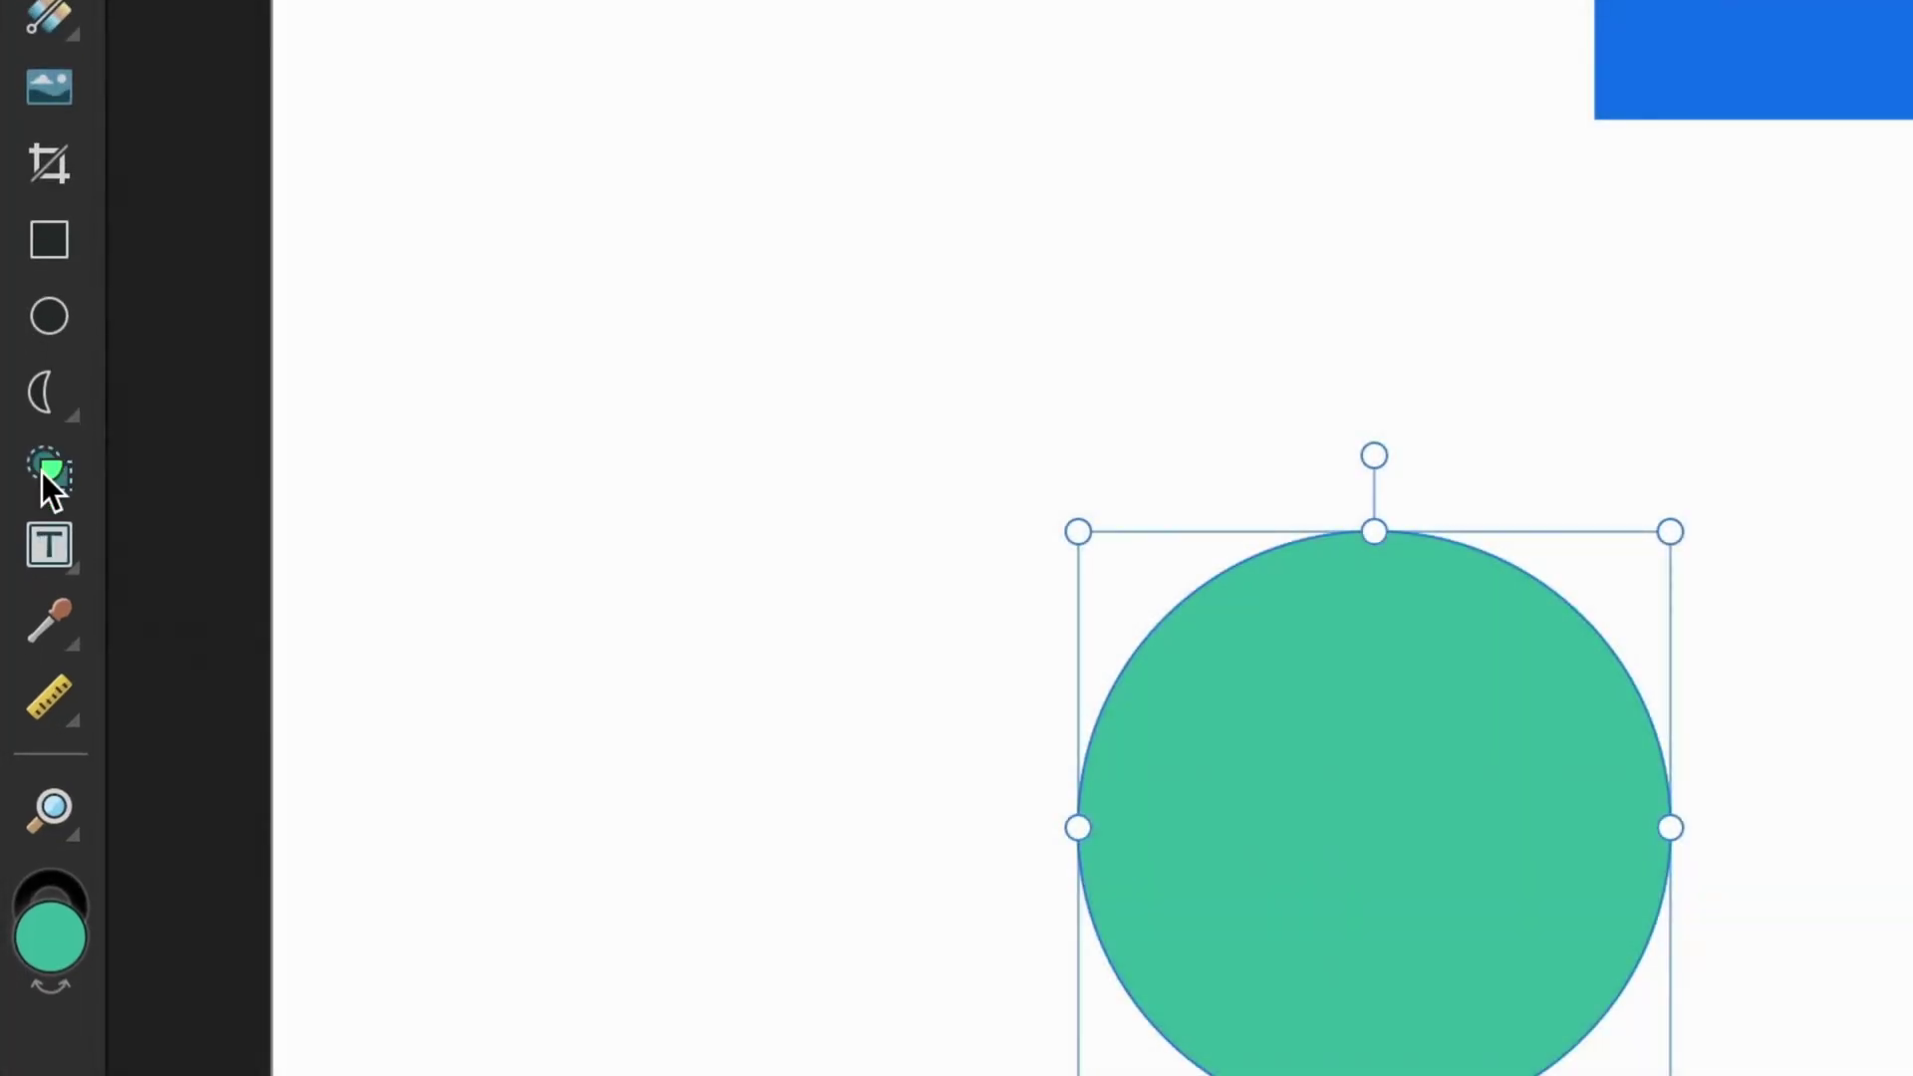
pyautogui.click(866, 827)
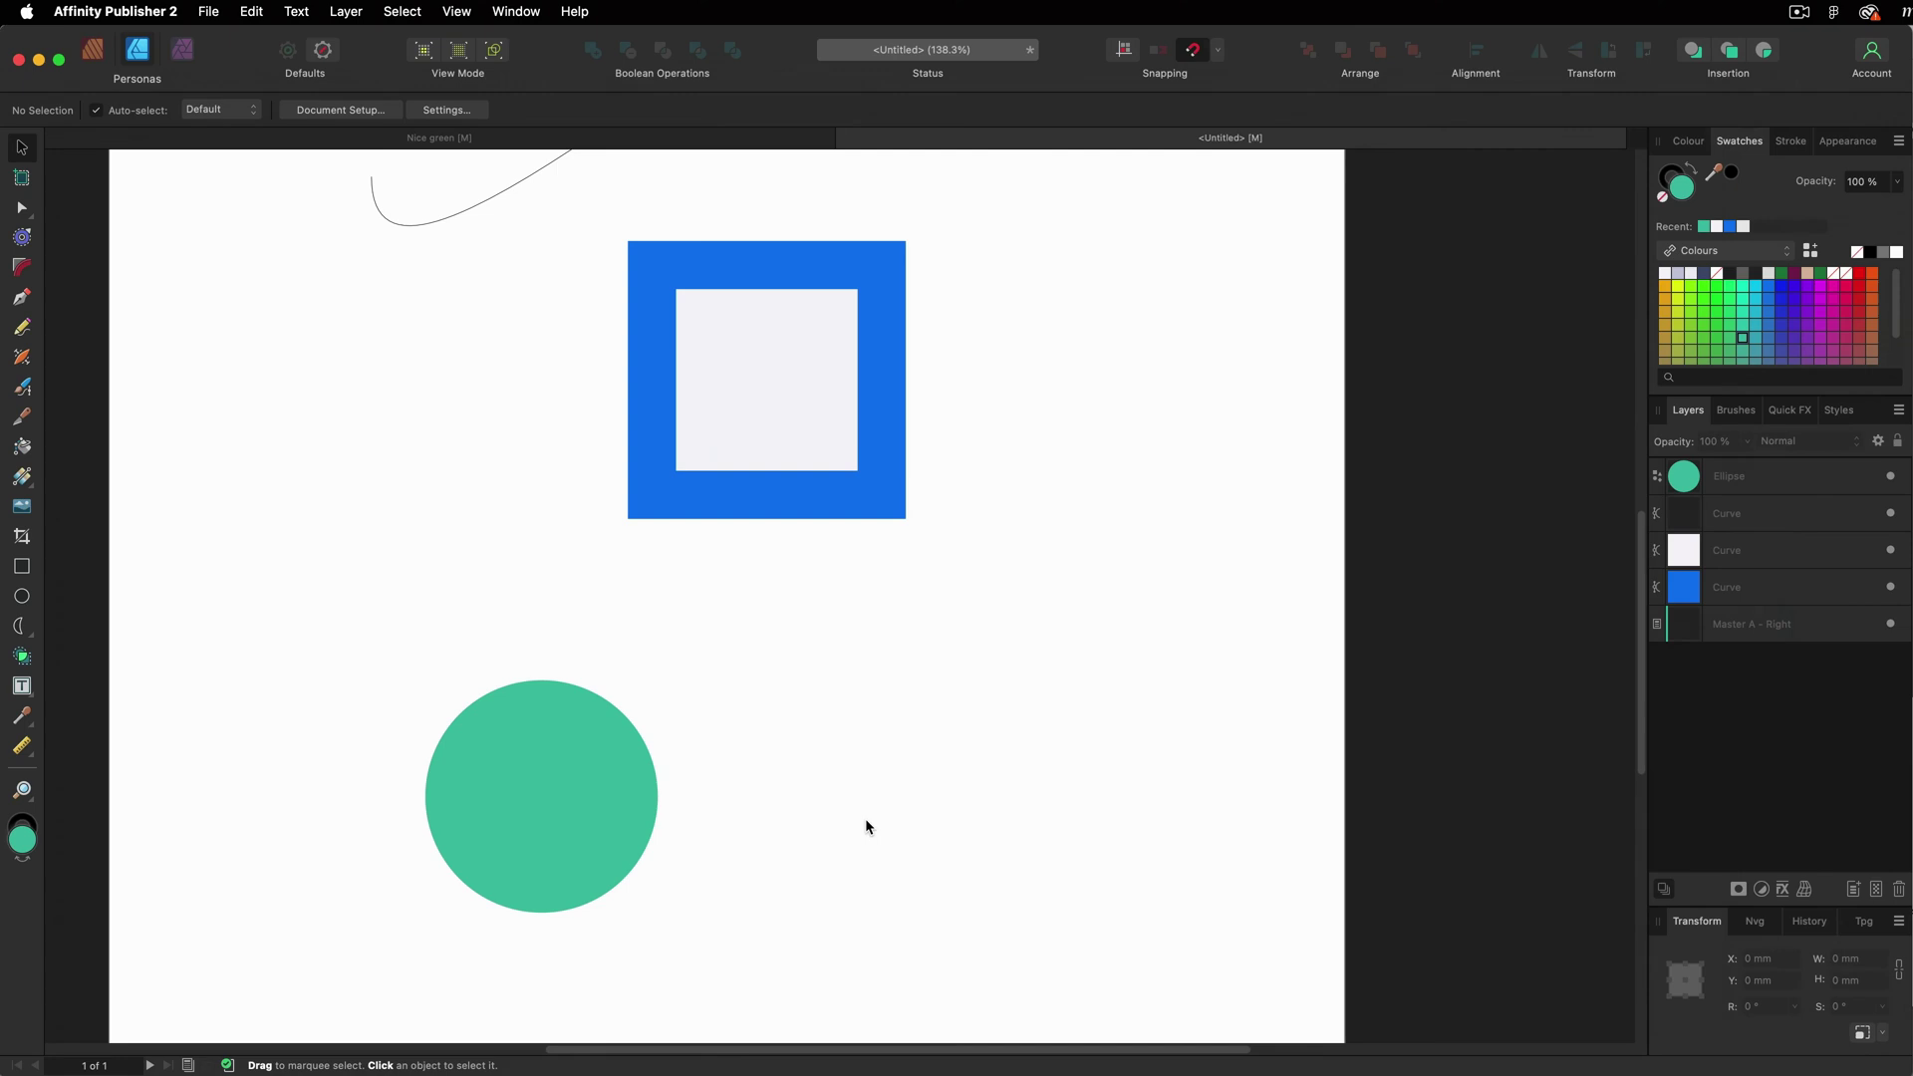
pyautogui.click(528, 805)
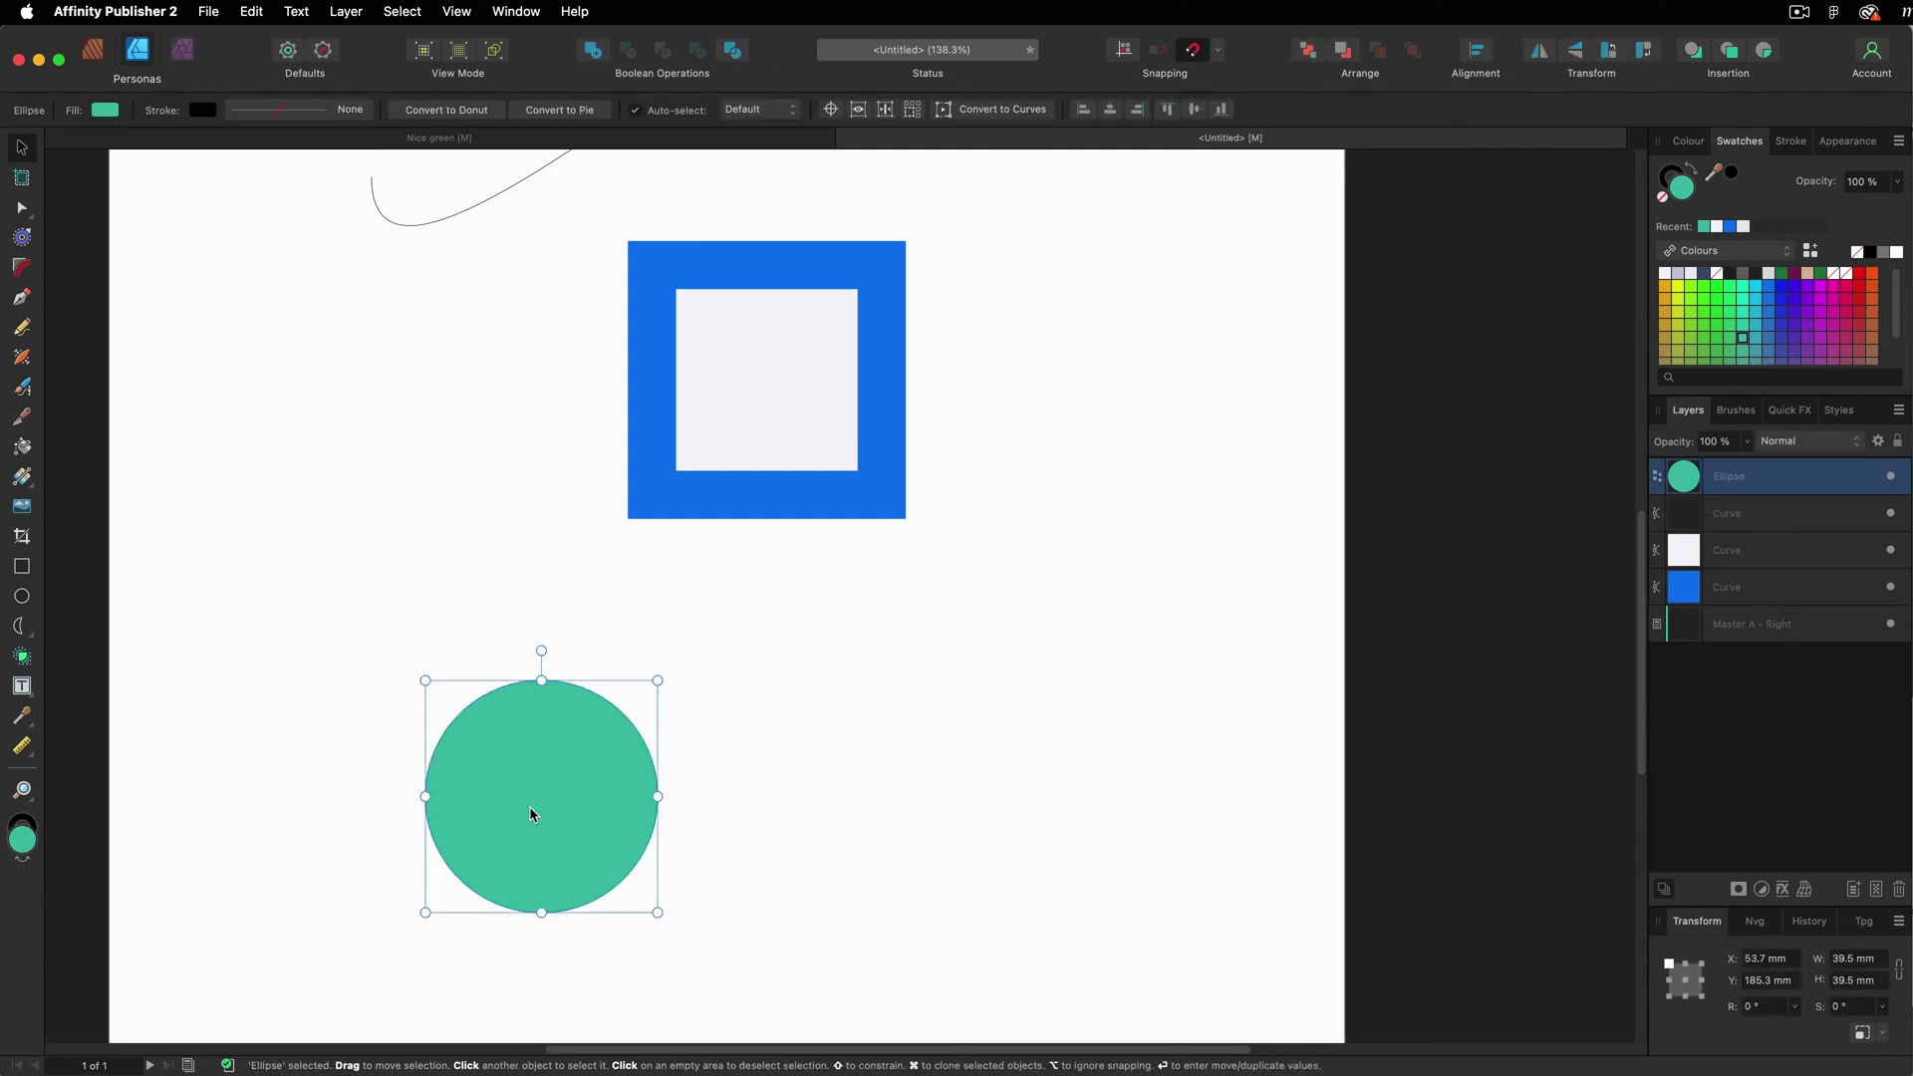
pyautogui.moveTo(538, 805)
pyautogui.mouseDown()
pyautogui.moveTo(635, 801)
pyautogui.moveTo(464, 793)
pyautogui.moveTo(727, 812)
pyautogui.moveTo(655, 815)
pyautogui.moveTo(674, 811)
pyautogui.mouseUp()
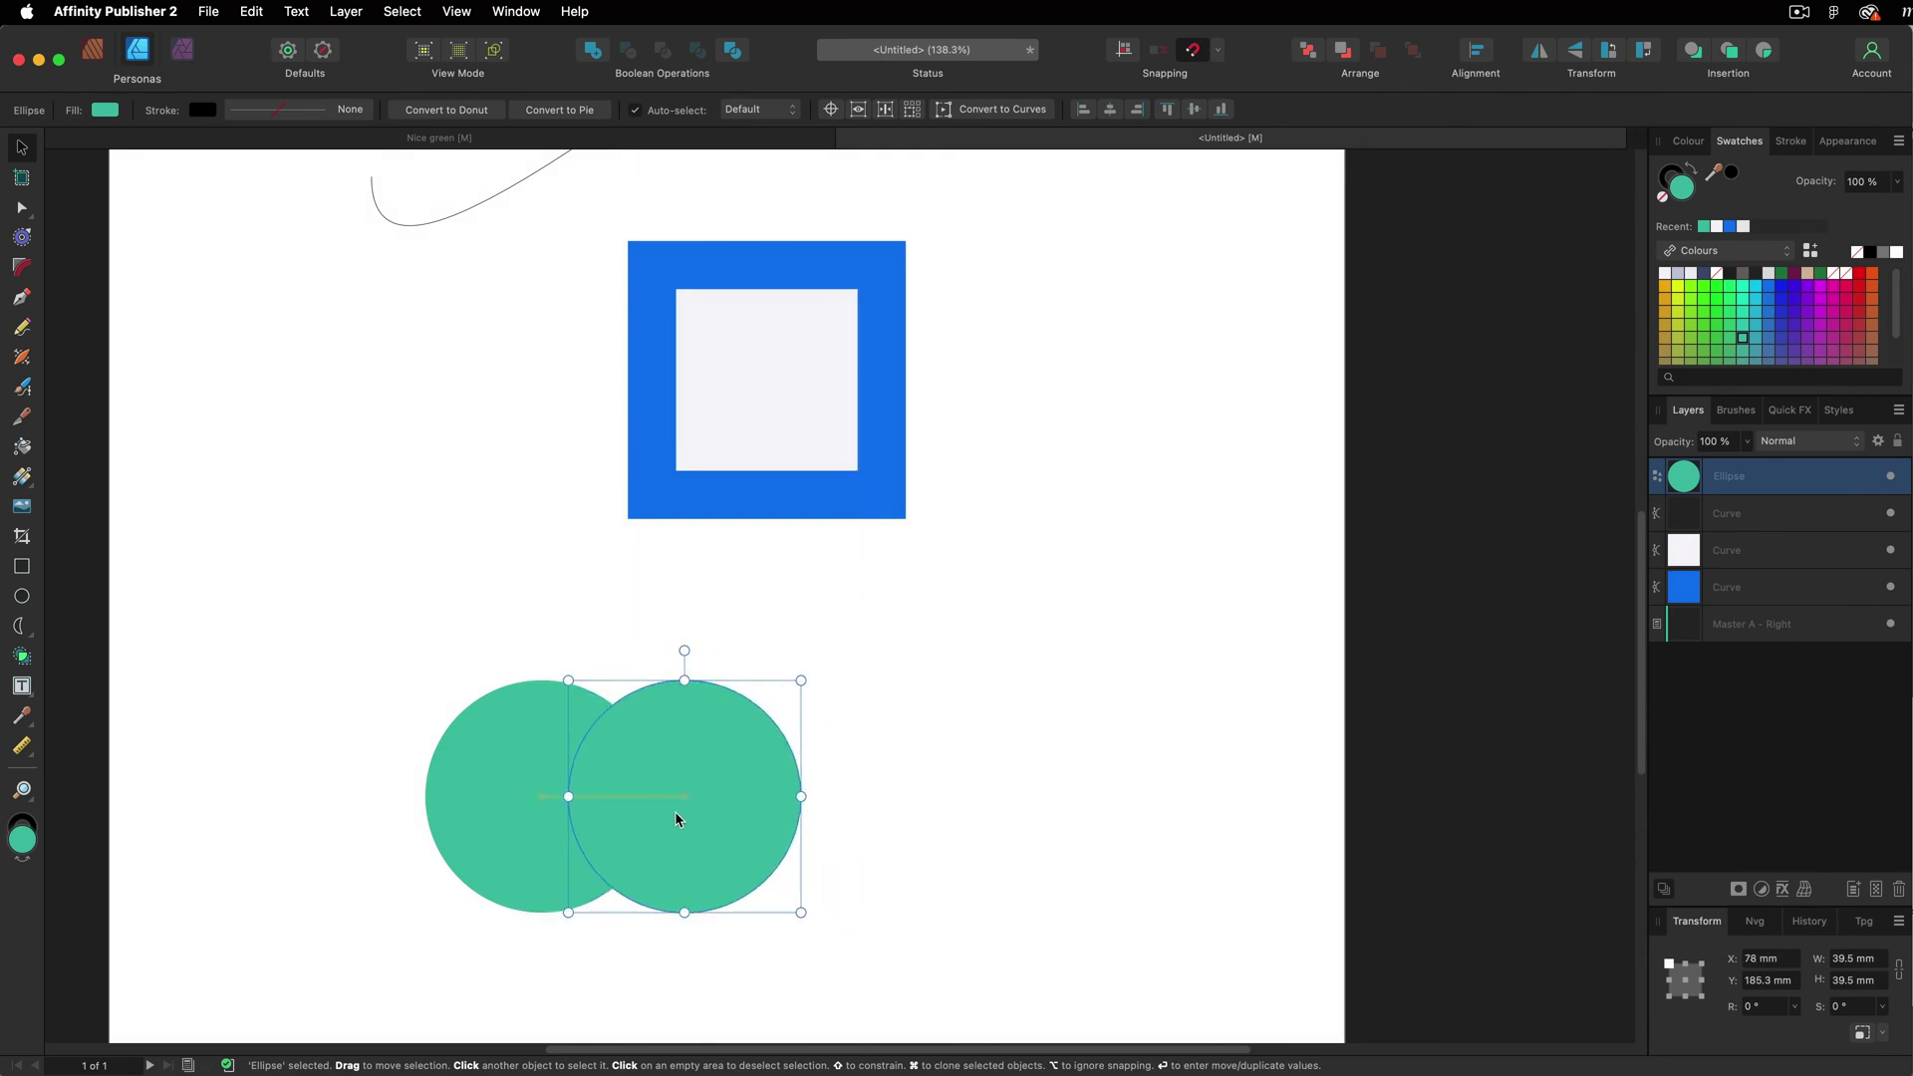
# Subtract the outer parts of both circles with the Shape Builder tool, keeping only their overlap.
pyautogui.moveTo(883, 663)
pyautogui.mouseDown()
pyautogui.moveTo(580, 803)
pyautogui.moveTo(262, 886)
pyautogui.mouseUp()
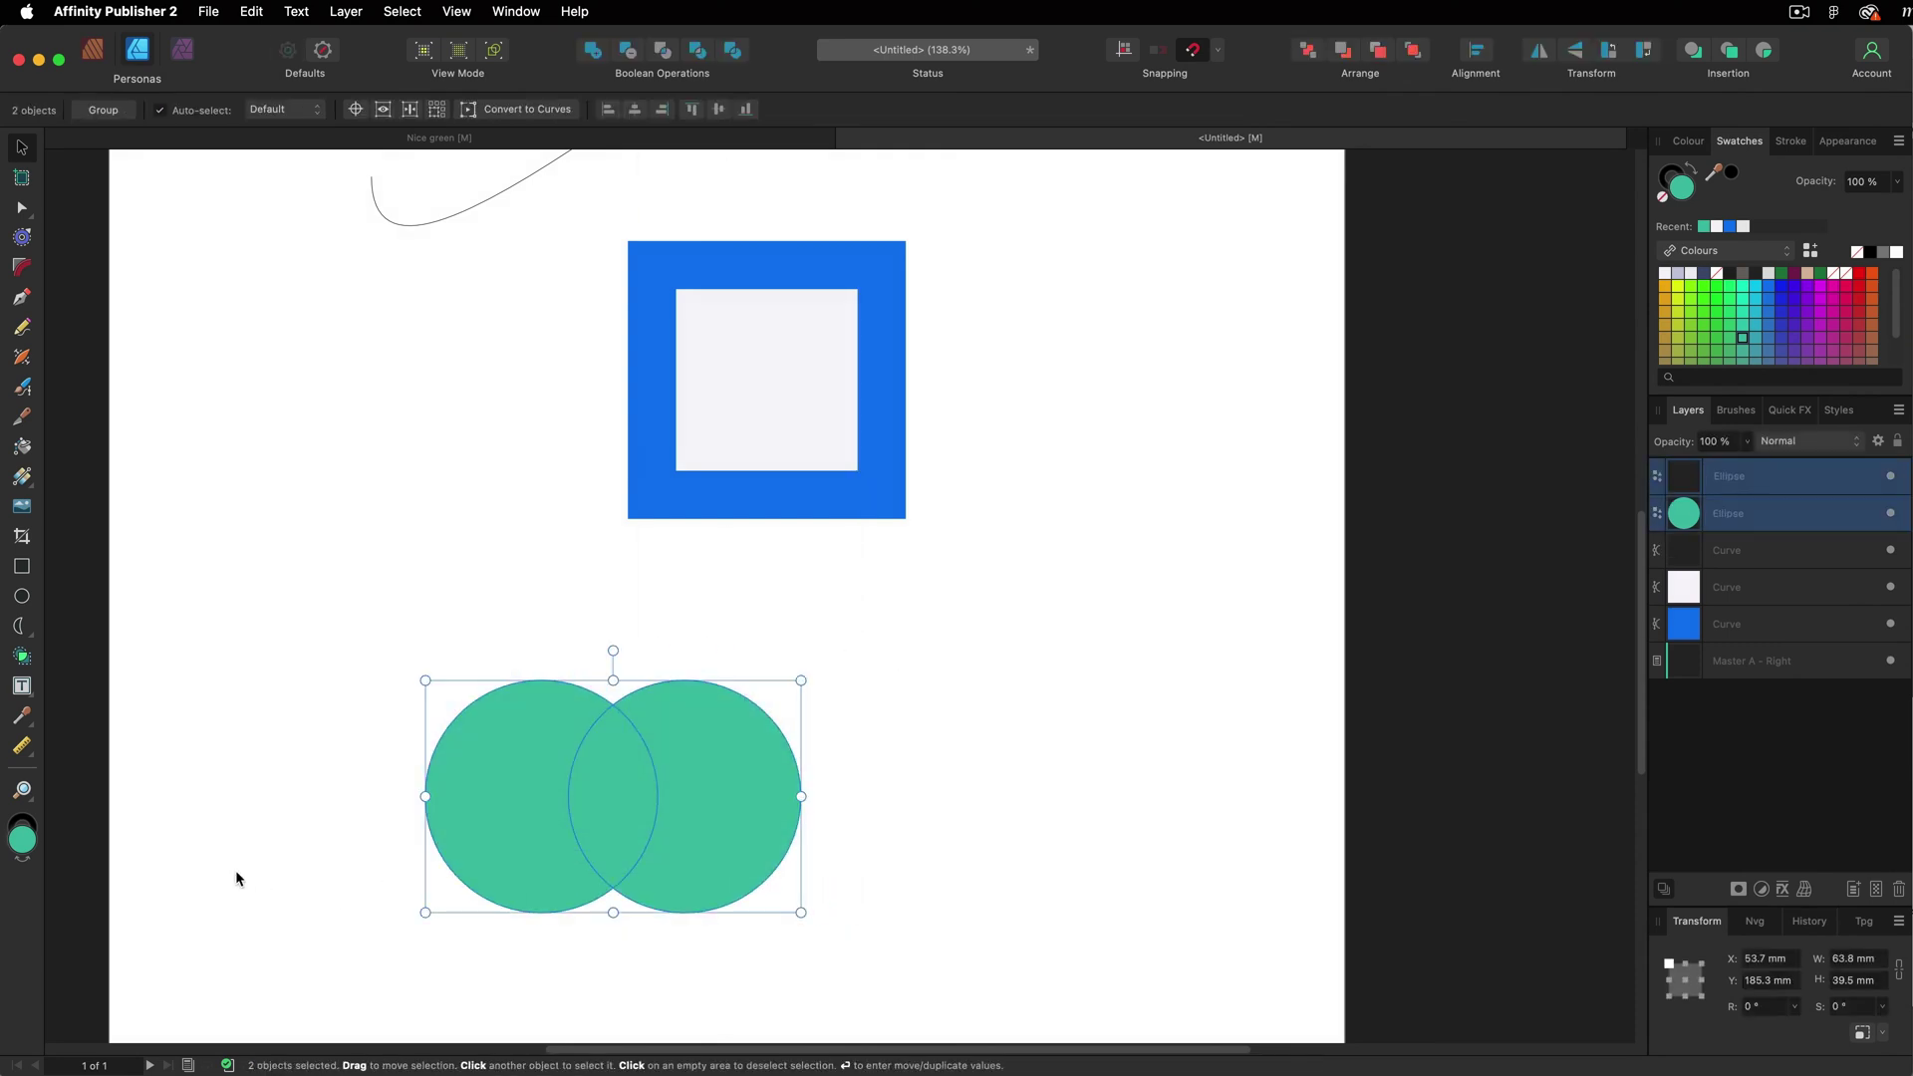
pyautogui.click(23, 657)
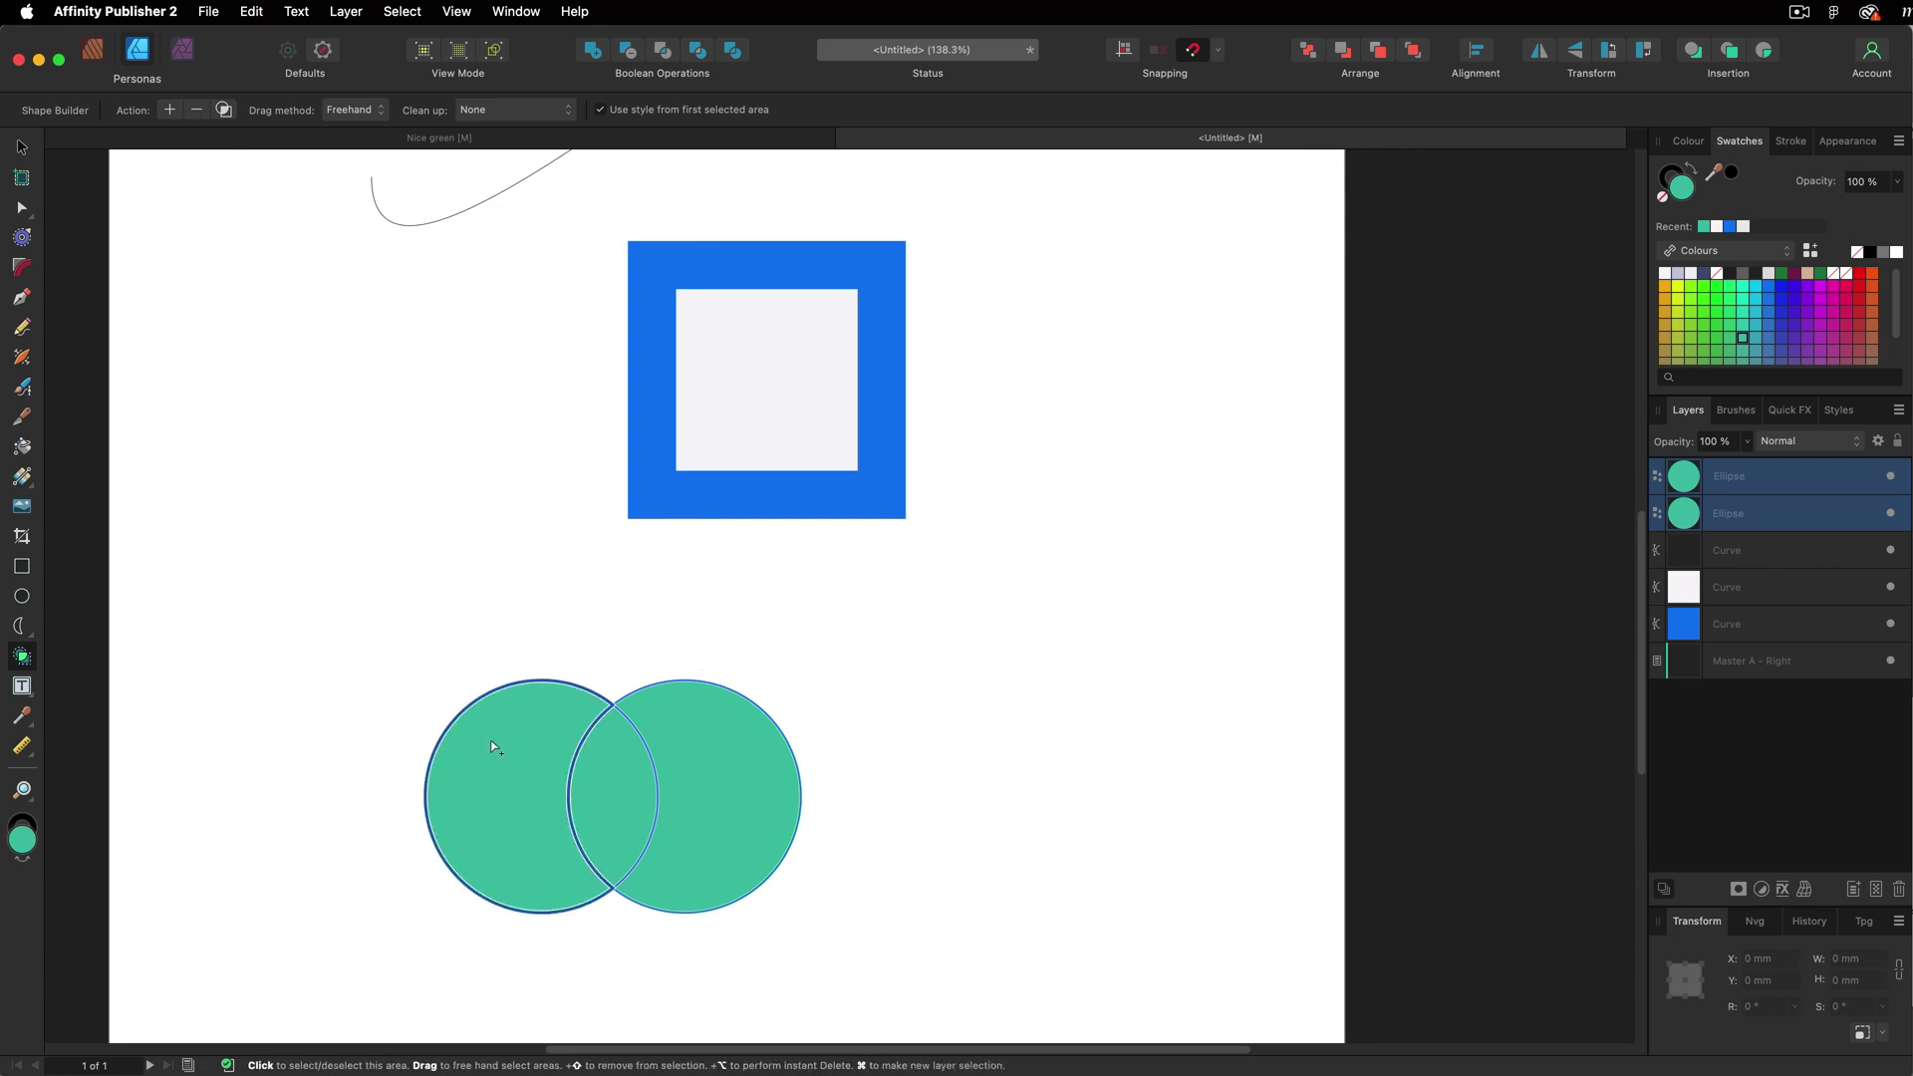
pyautogui.click(197, 111)
pyautogui.moveTo(544, 570); pyautogui.dragTo(538, 757)
pyautogui.moveTo(756, 628); pyautogui.dragTo(747, 797)
pyautogui.press('v')
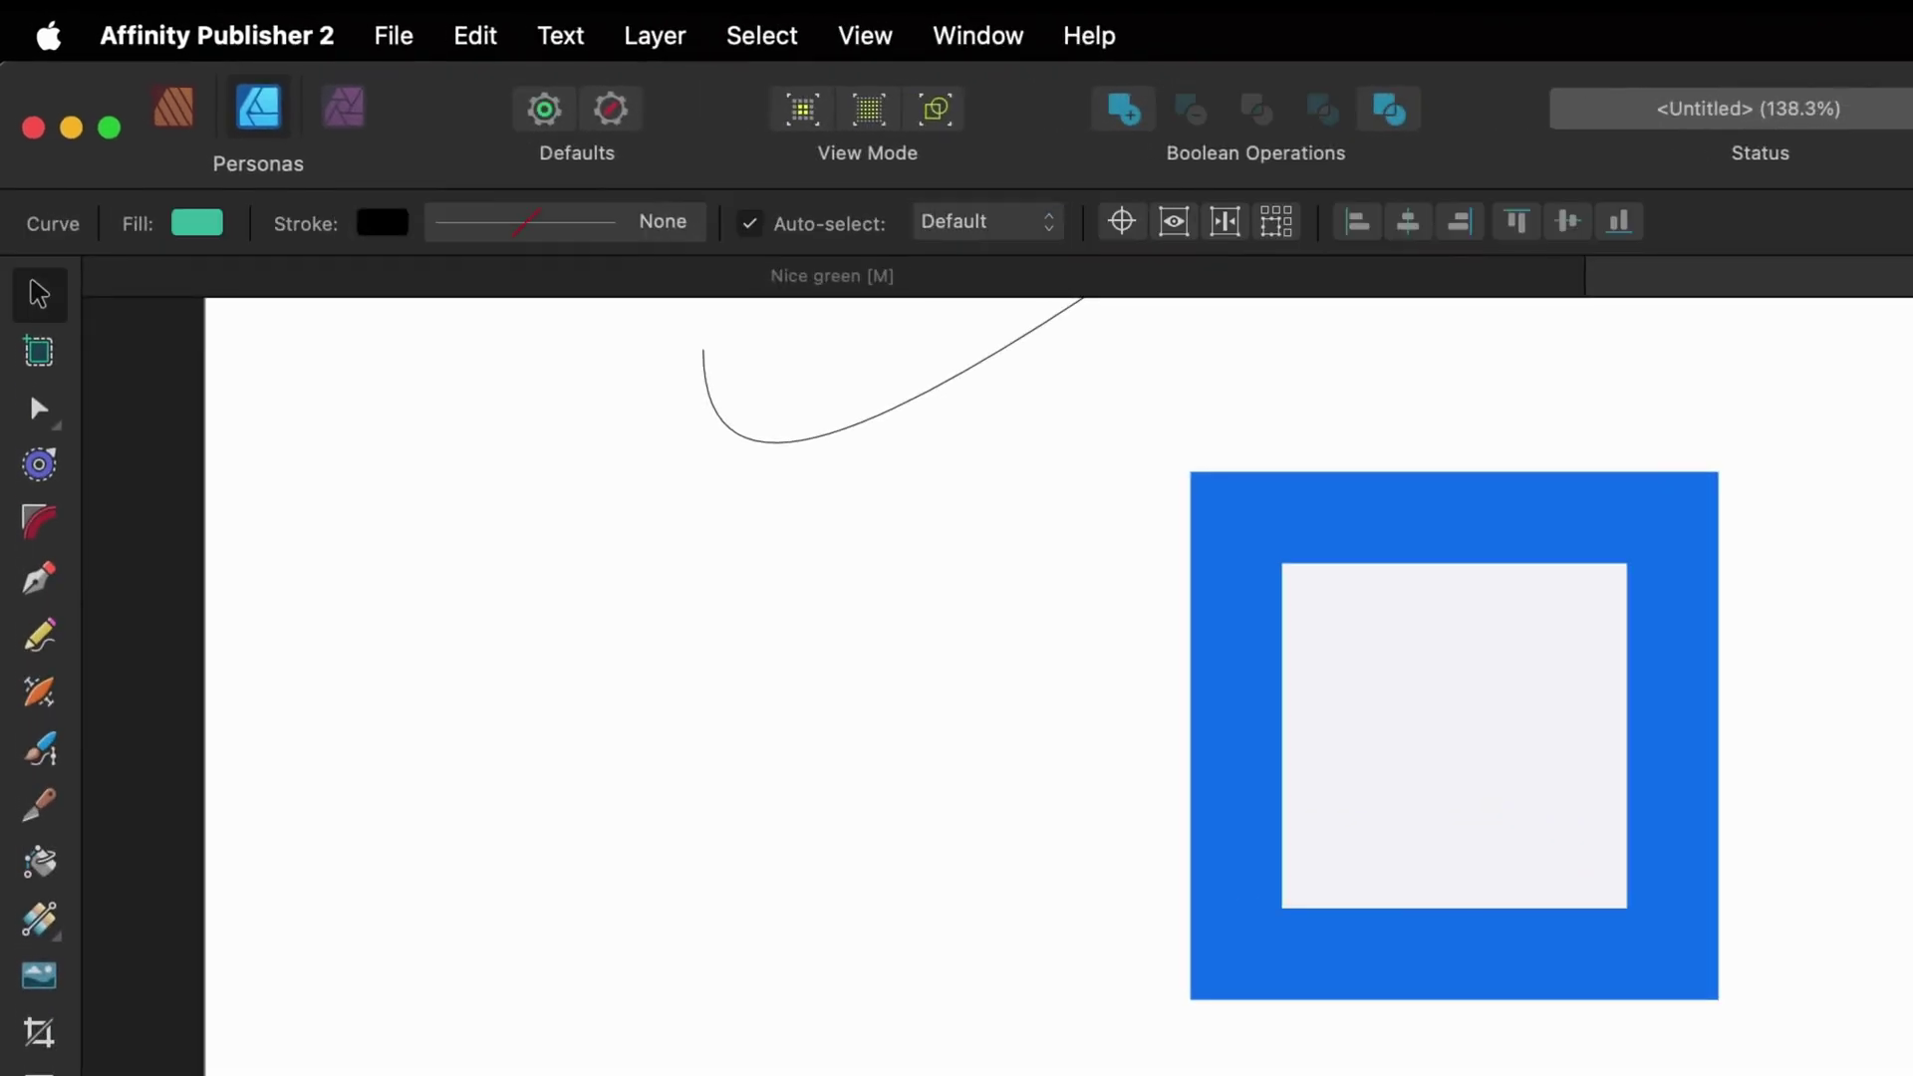
pyautogui.click(845, 937)
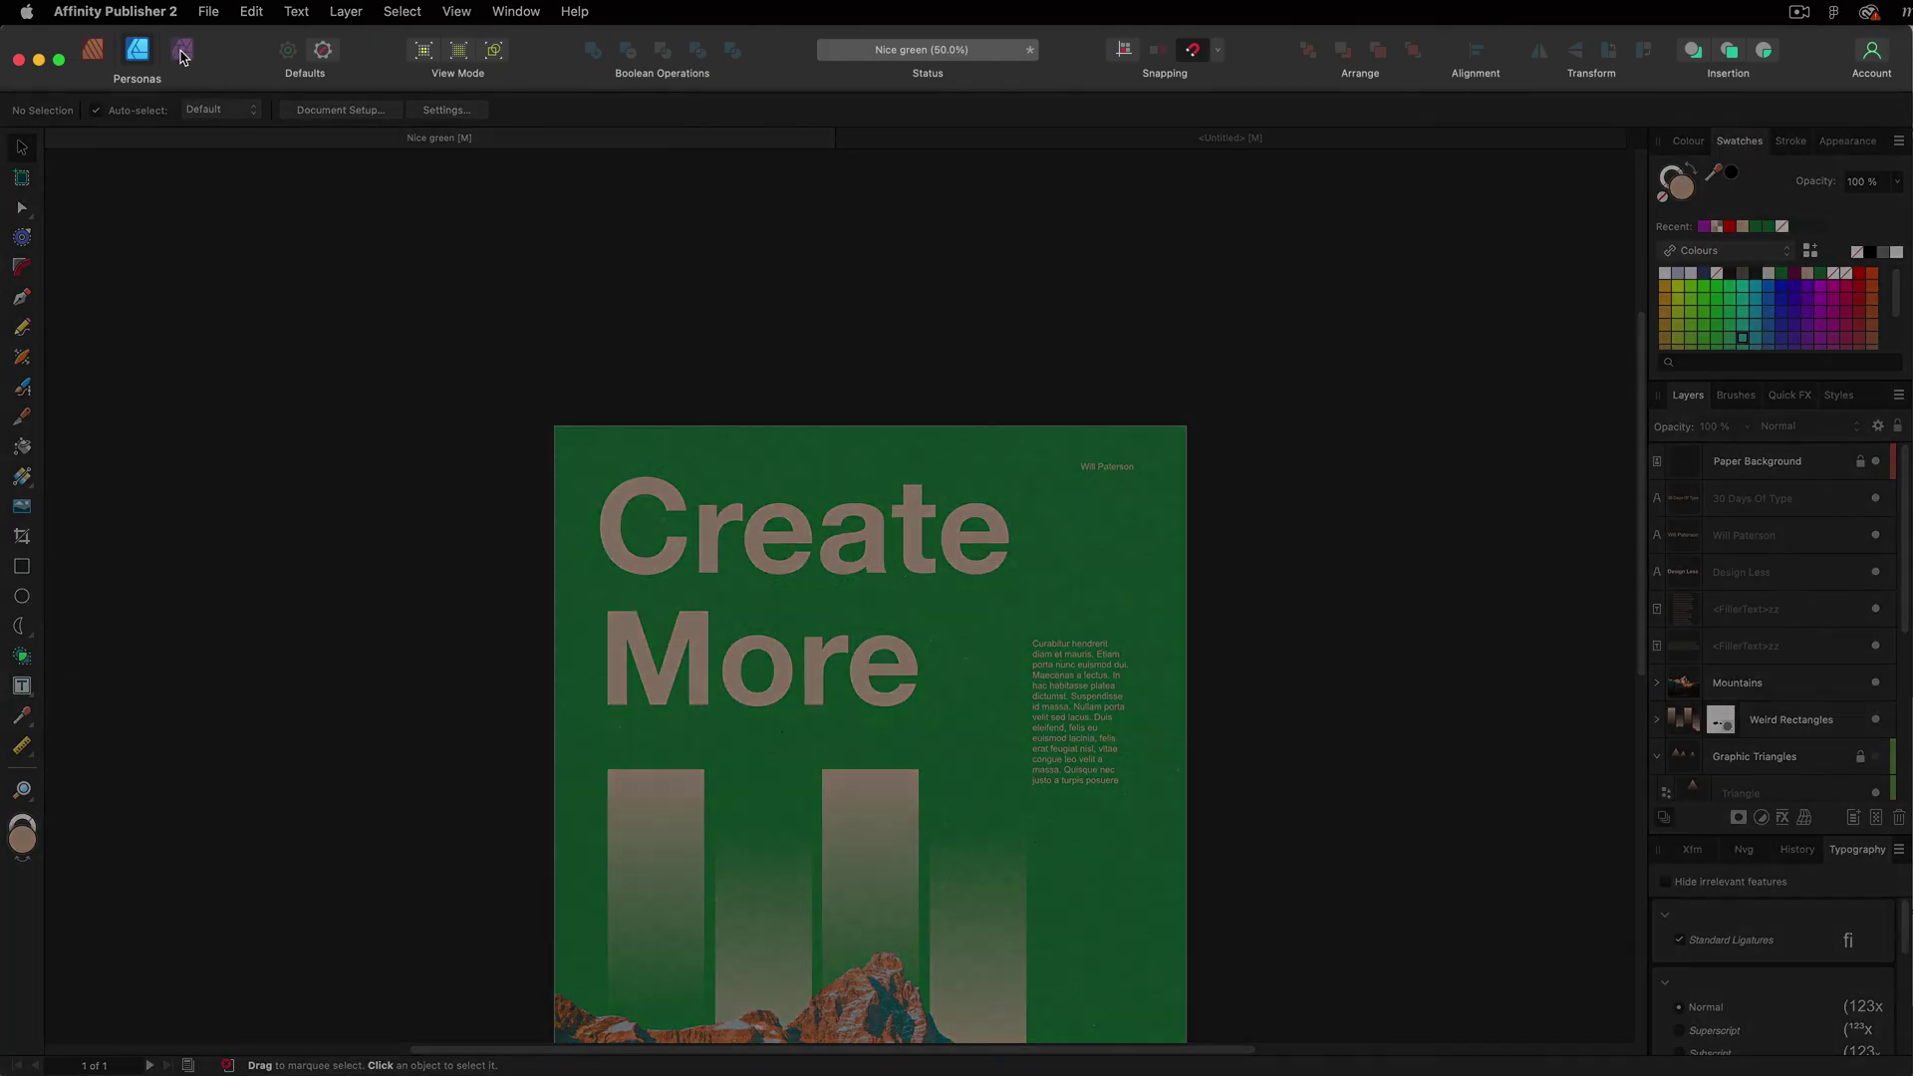
# View the whole Nice green poster in the Photo Persona and examine its colour channels.
pyautogui.click(182, 52)
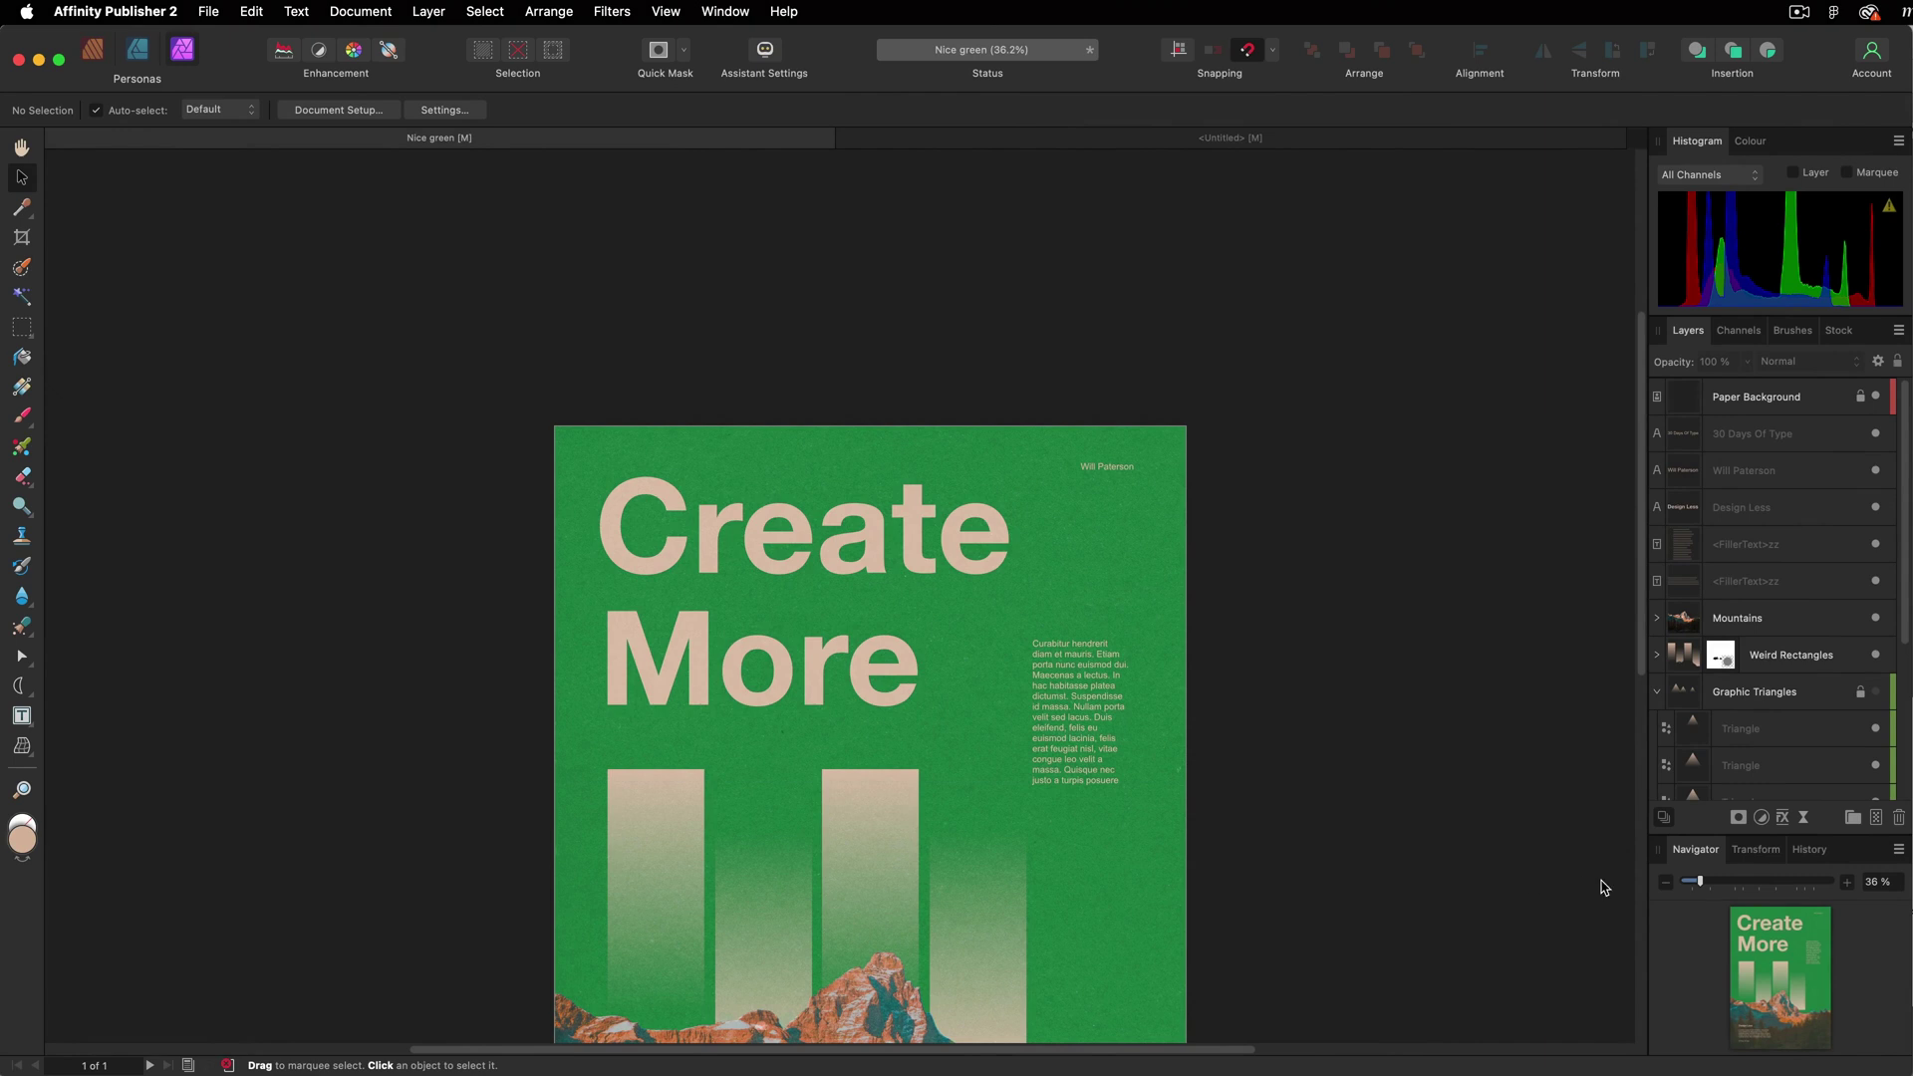
pyautogui.scroll(-5, 1302, 491)
pyautogui.press('z')
pyautogui.keyDown('alt'); pyautogui.click(1166, 529); pyautogui.keyUp('alt')
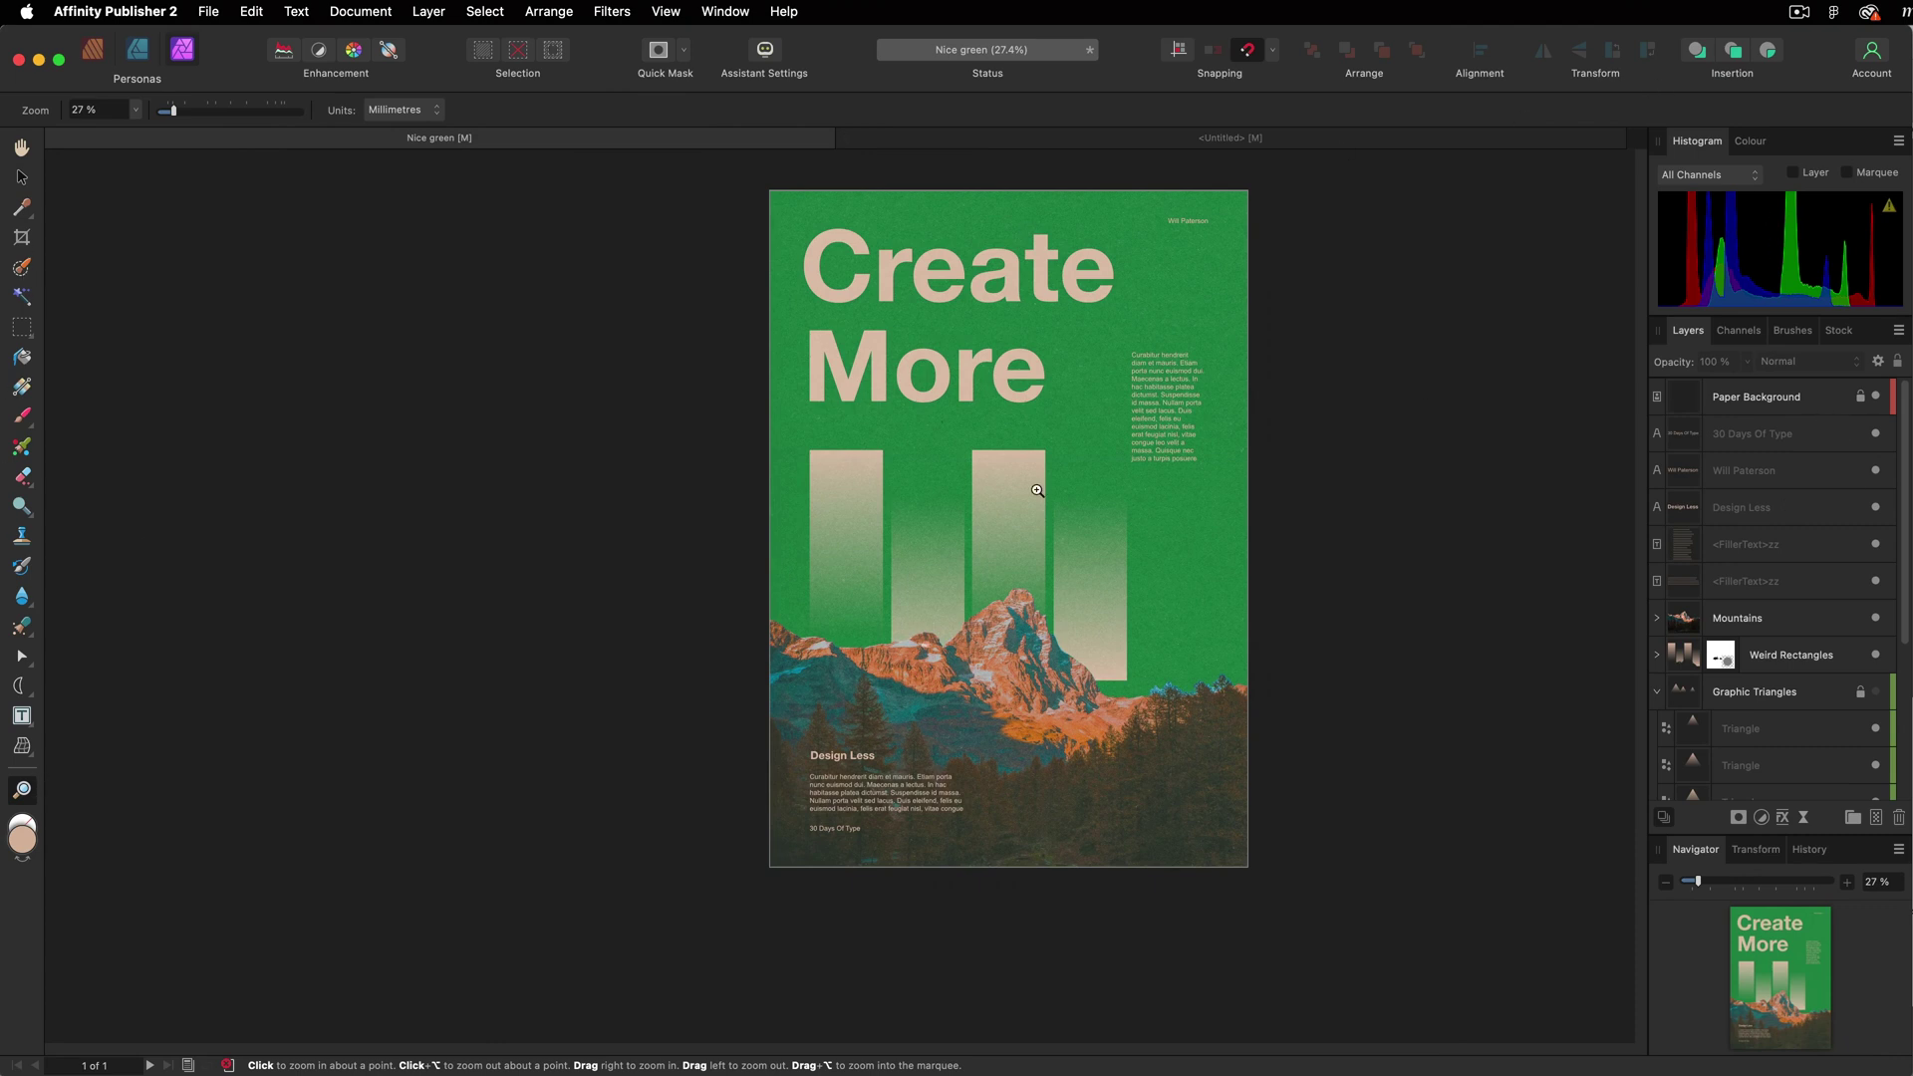
pyautogui.click(1719, 334)
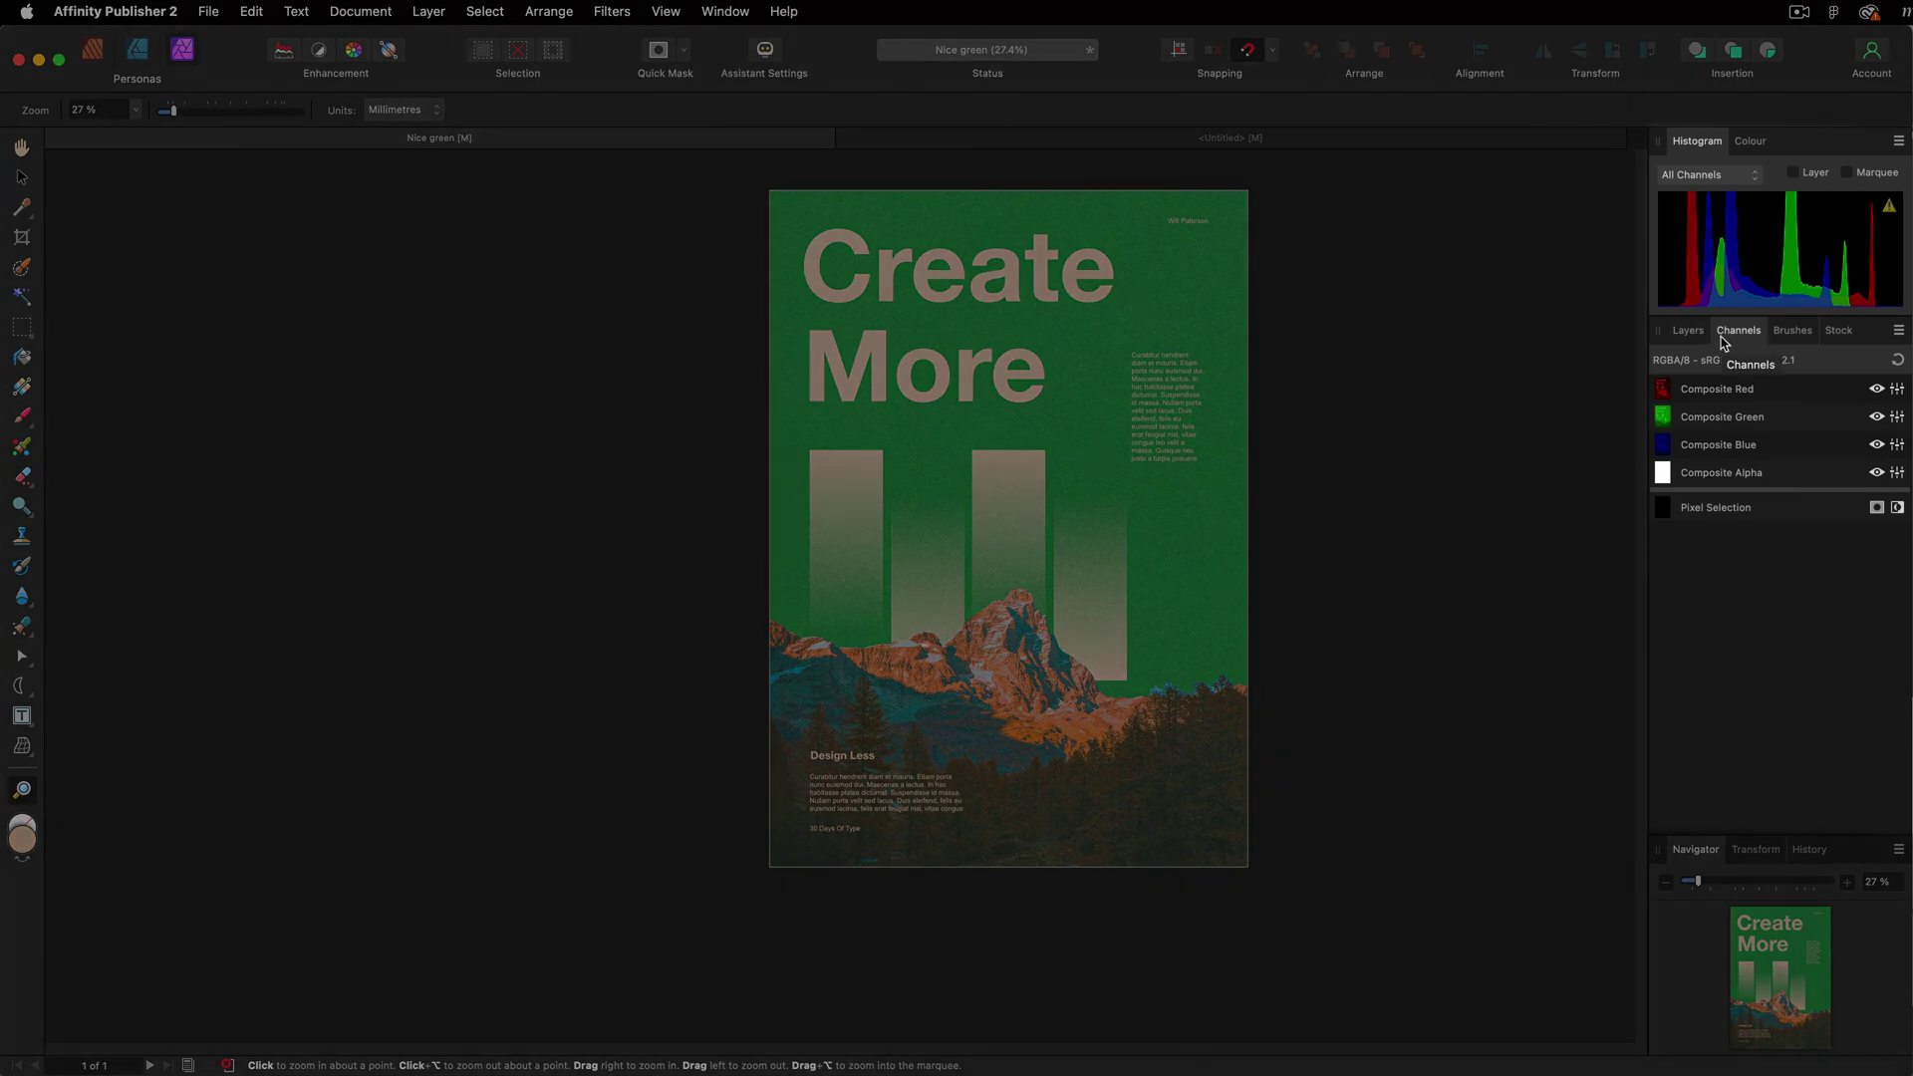
# Browse the Basic brushes and open the 64 px Round Brush for editing.
pyautogui.click(1792, 333)
pyautogui.scroll(-3, 1773, 598)
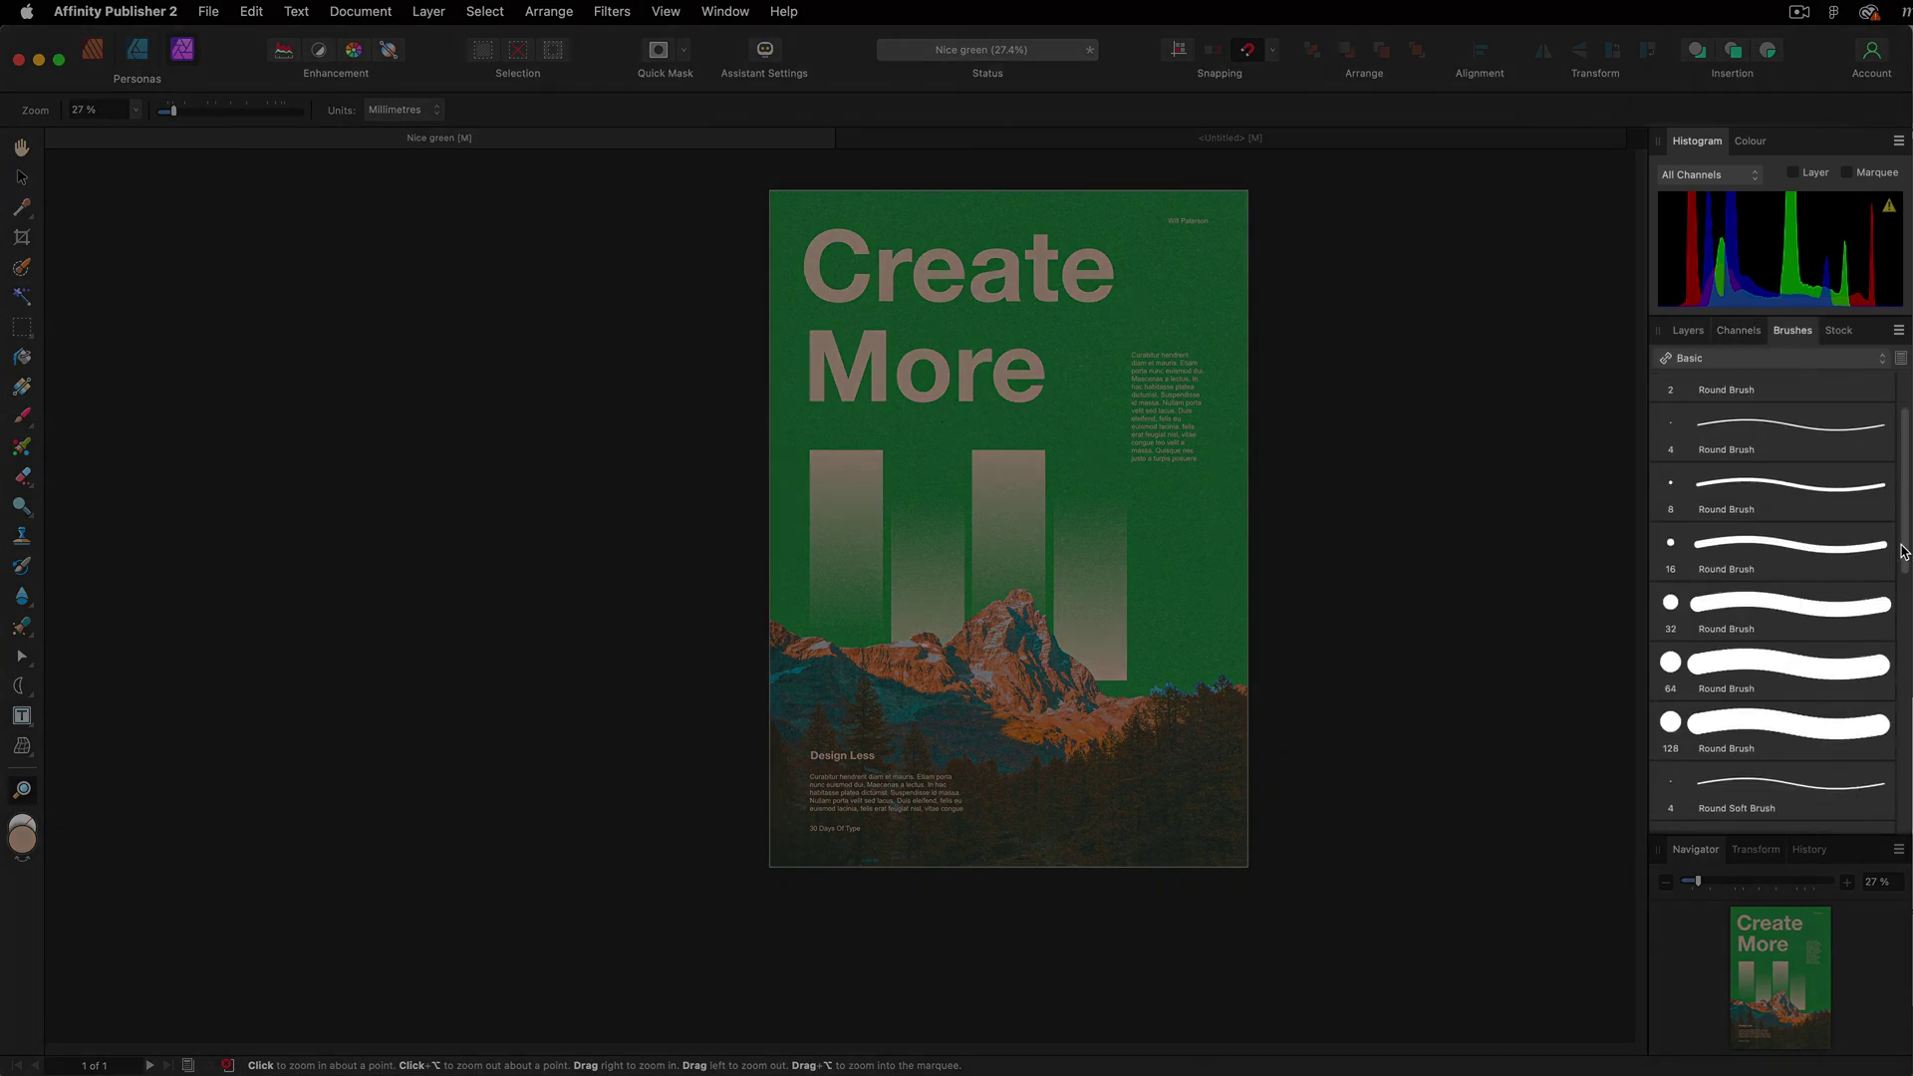
pyautogui.click(1789, 665)
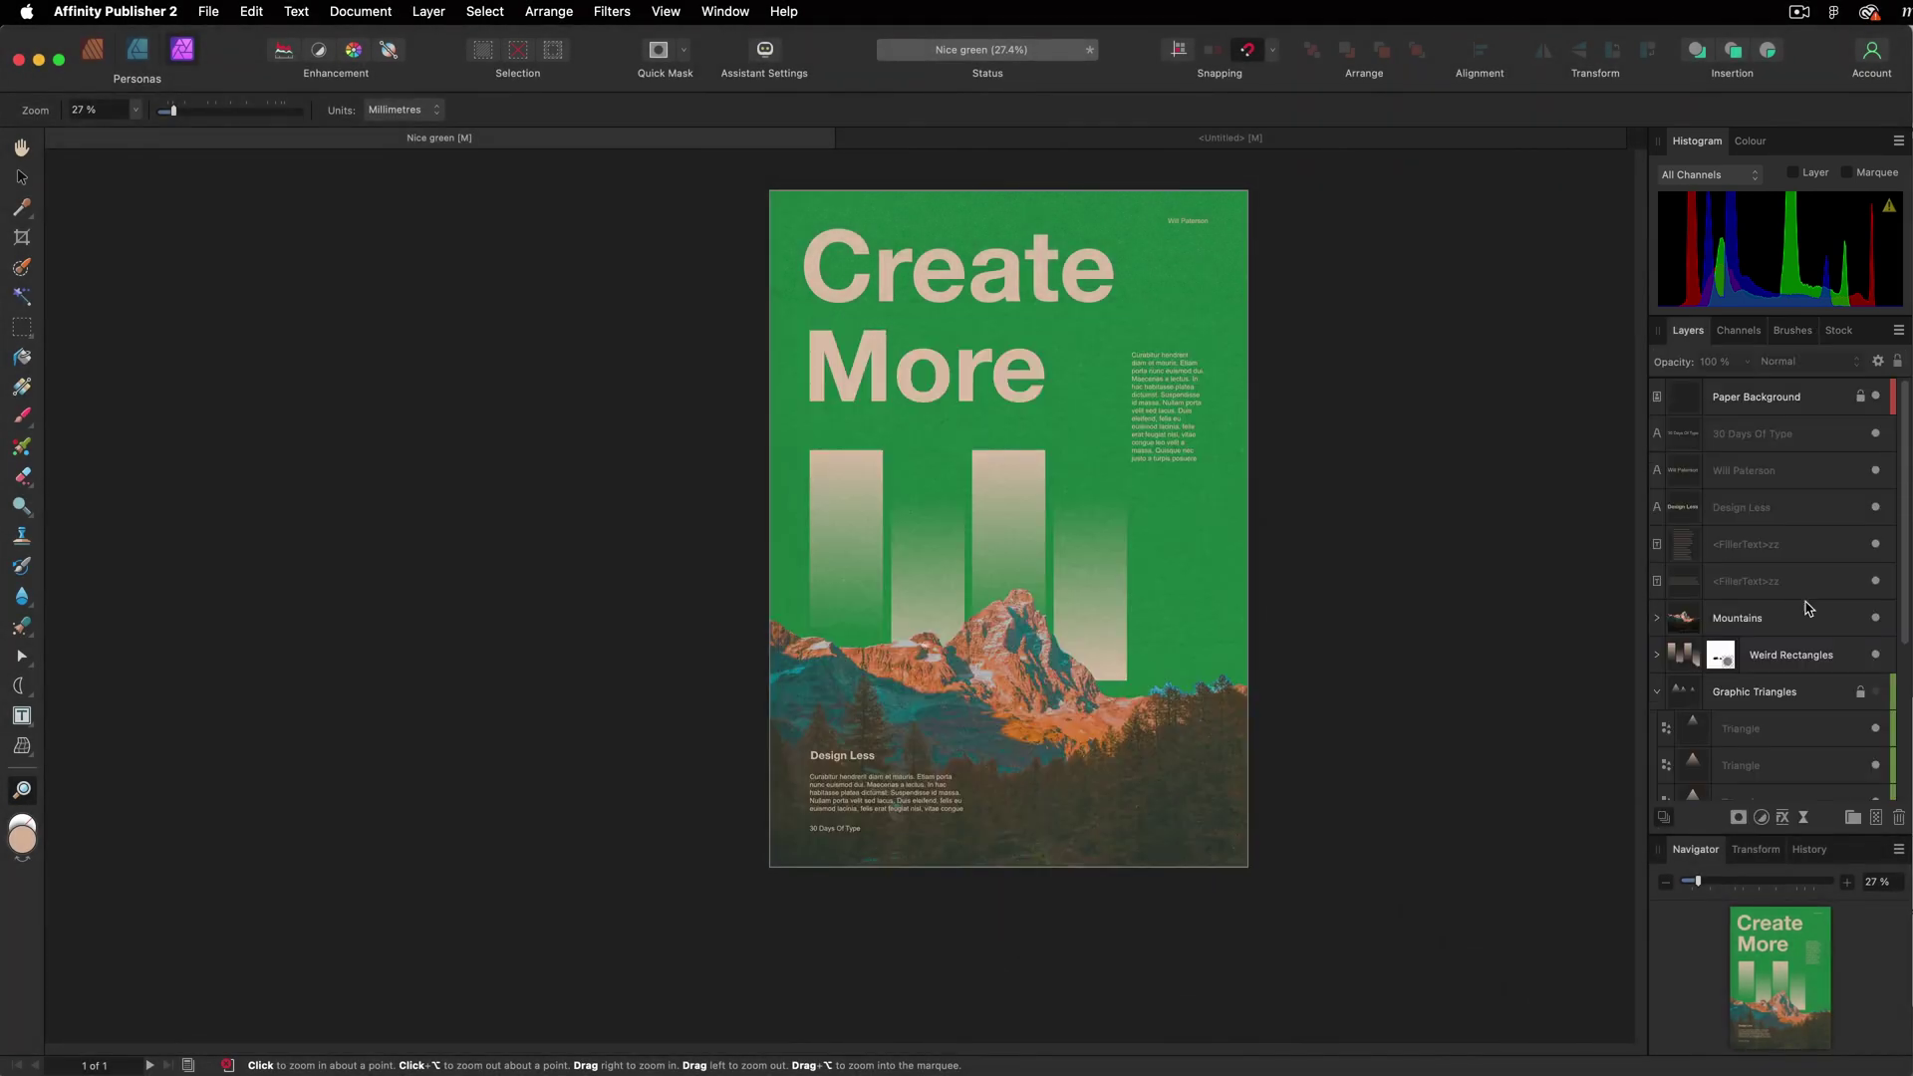
pyautogui.click(1815, 757)
# Select the Design Less text layer and preview the Quick Mask overlay on the poster, leaving the mask off.
pyautogui.click(1808, 654)
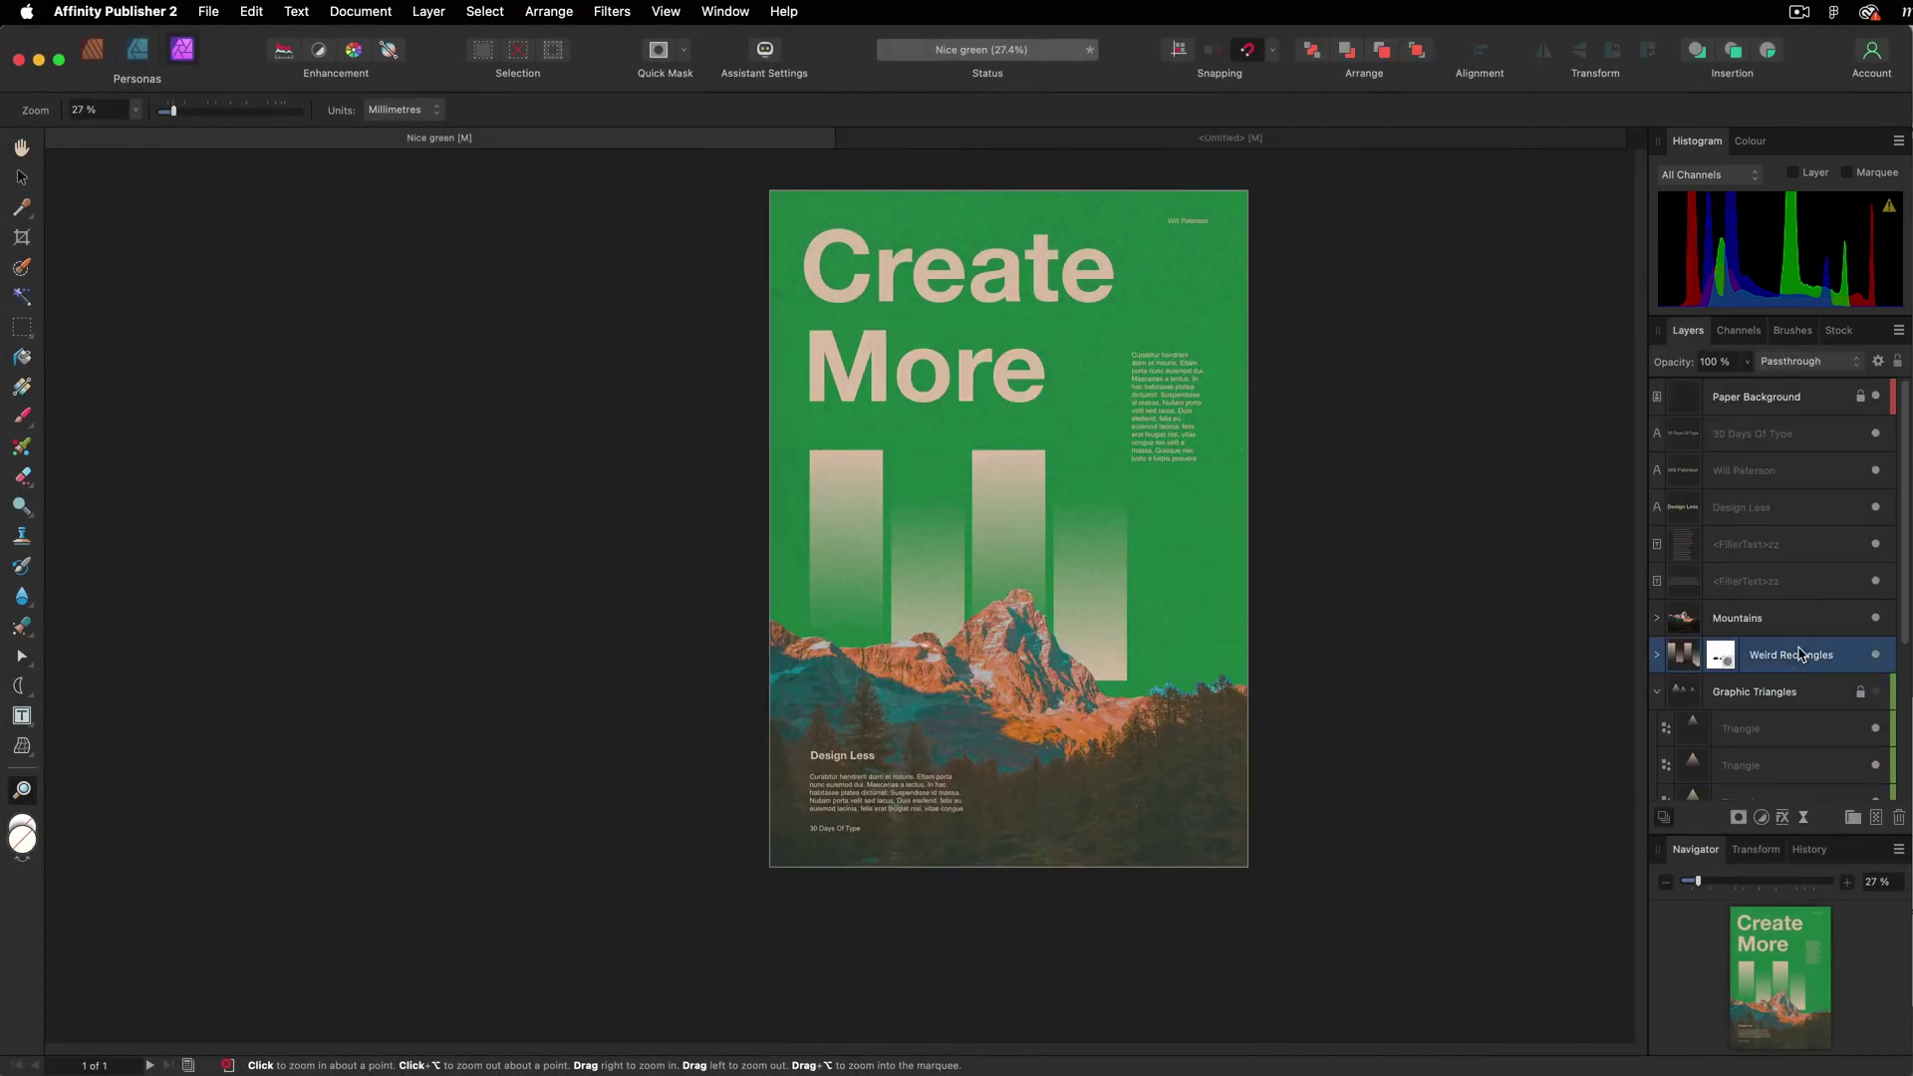
pyautogui.click(1803, 503)
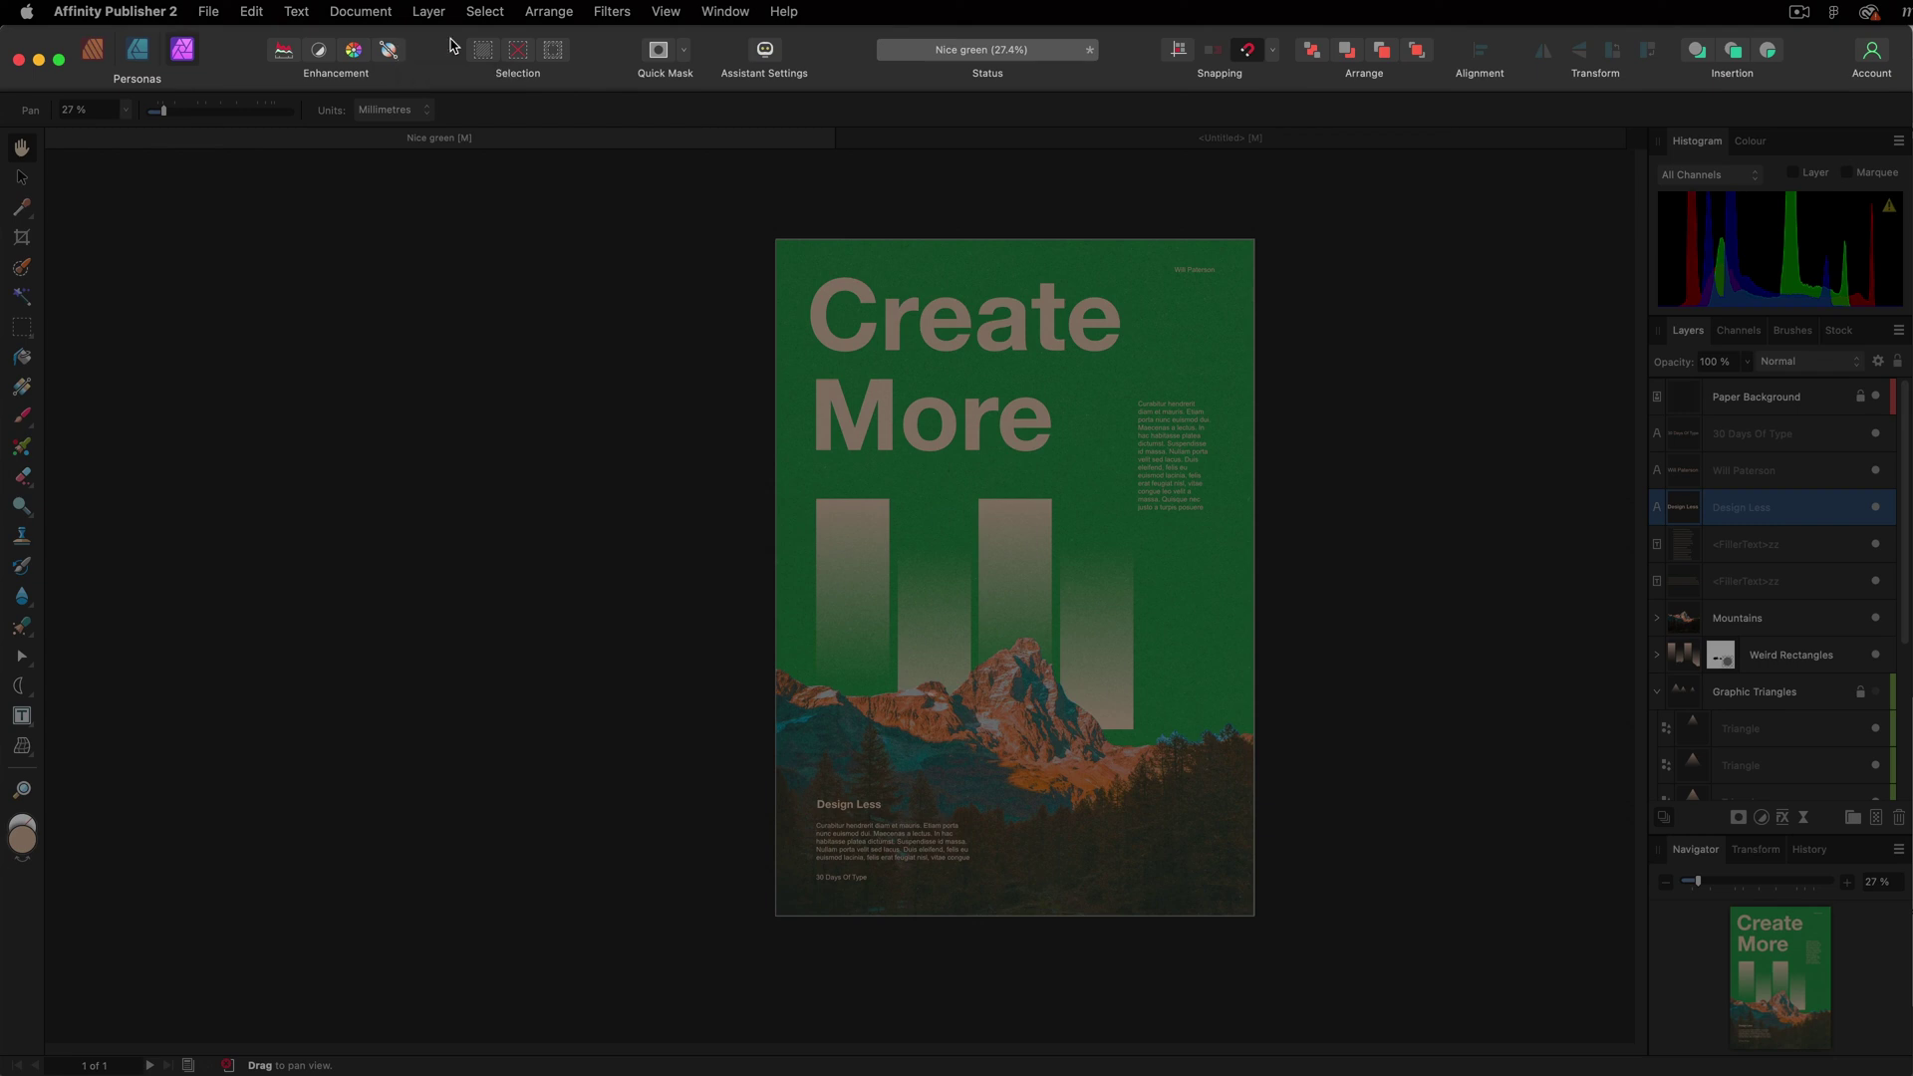
pyautogui.click(487, 58)
pyautogui.click(658, 51)
pyautogui.click(658, 51)
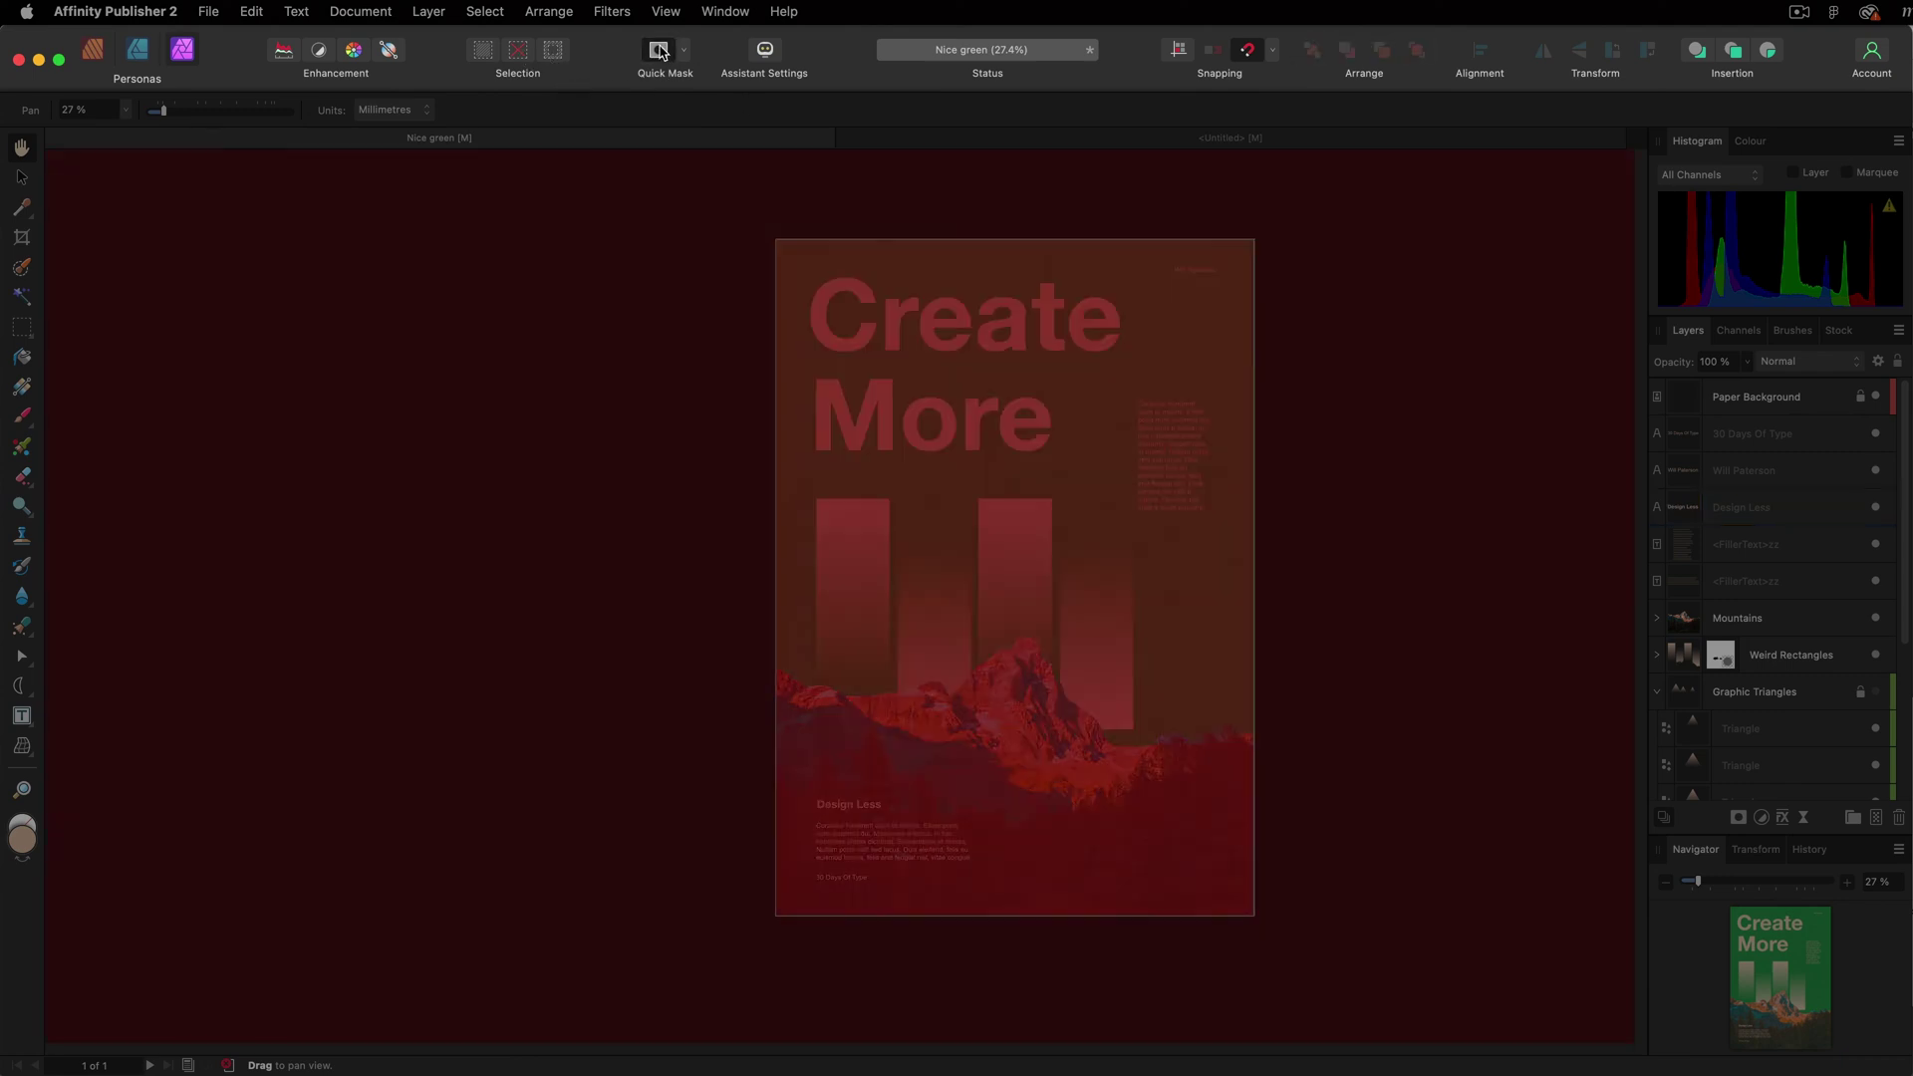
pyautogui.click(658, 52)
pyautogui.click(657, 52)
pyautogui.click(658, 52)
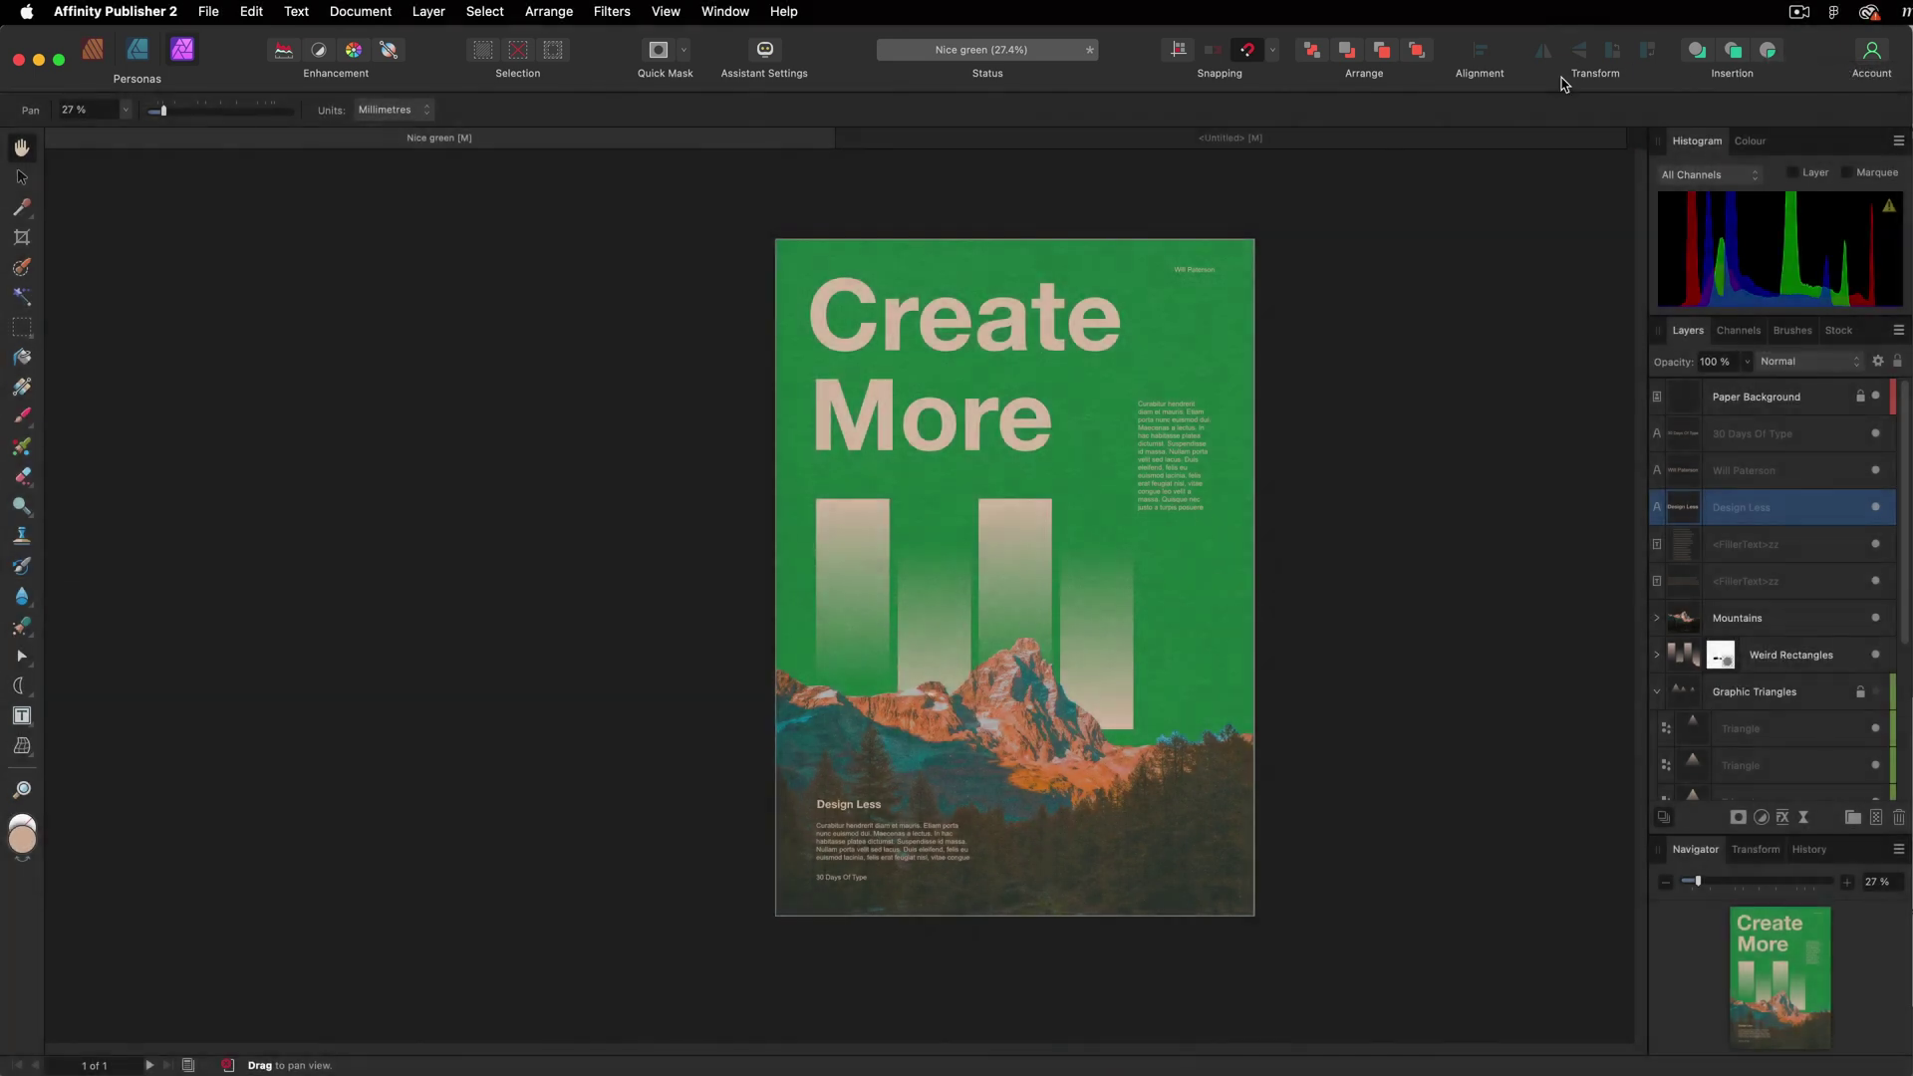
# Try the Vector Crop tool on the poster by selecting the rectangles, the Design Less heading and its paragraph.
pyautogui.click(21, 236)
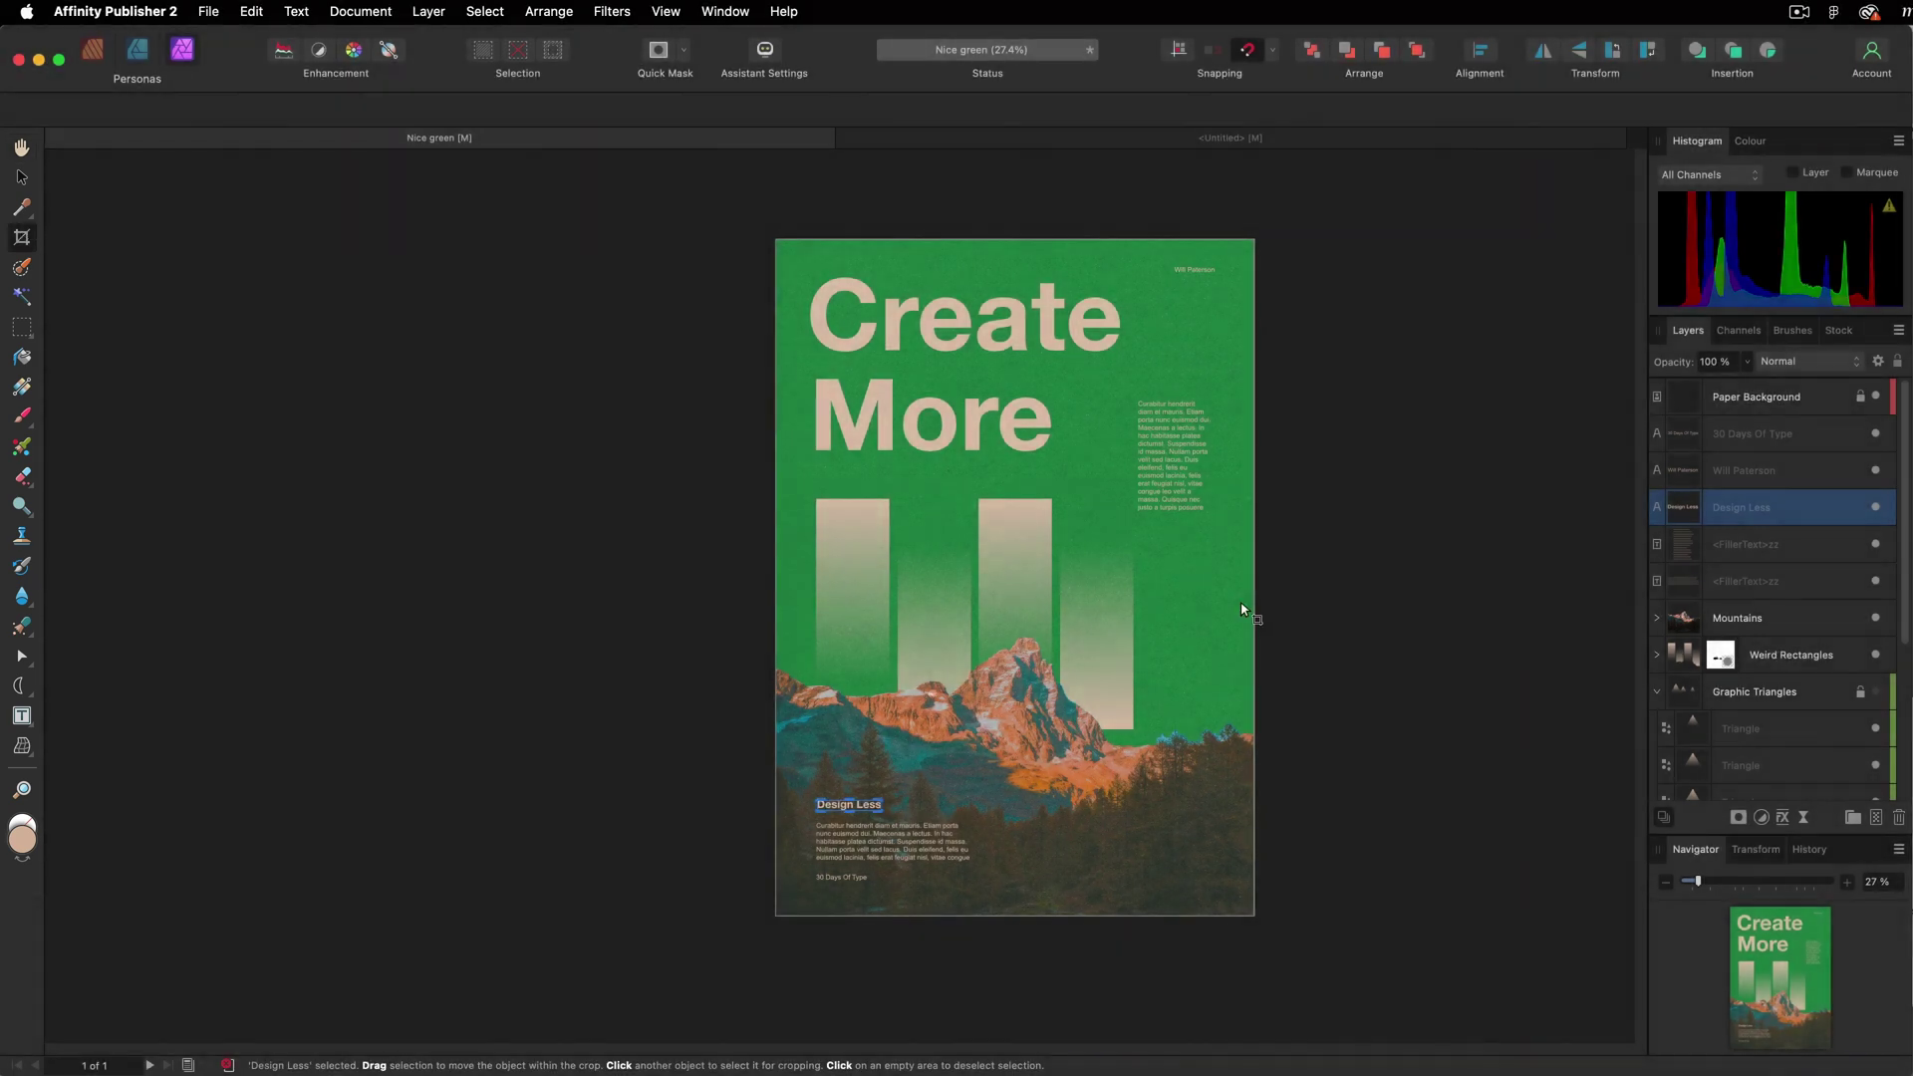
pyautogui.moveTo(1146, 663); pyautogui.dragTo(811, 881)
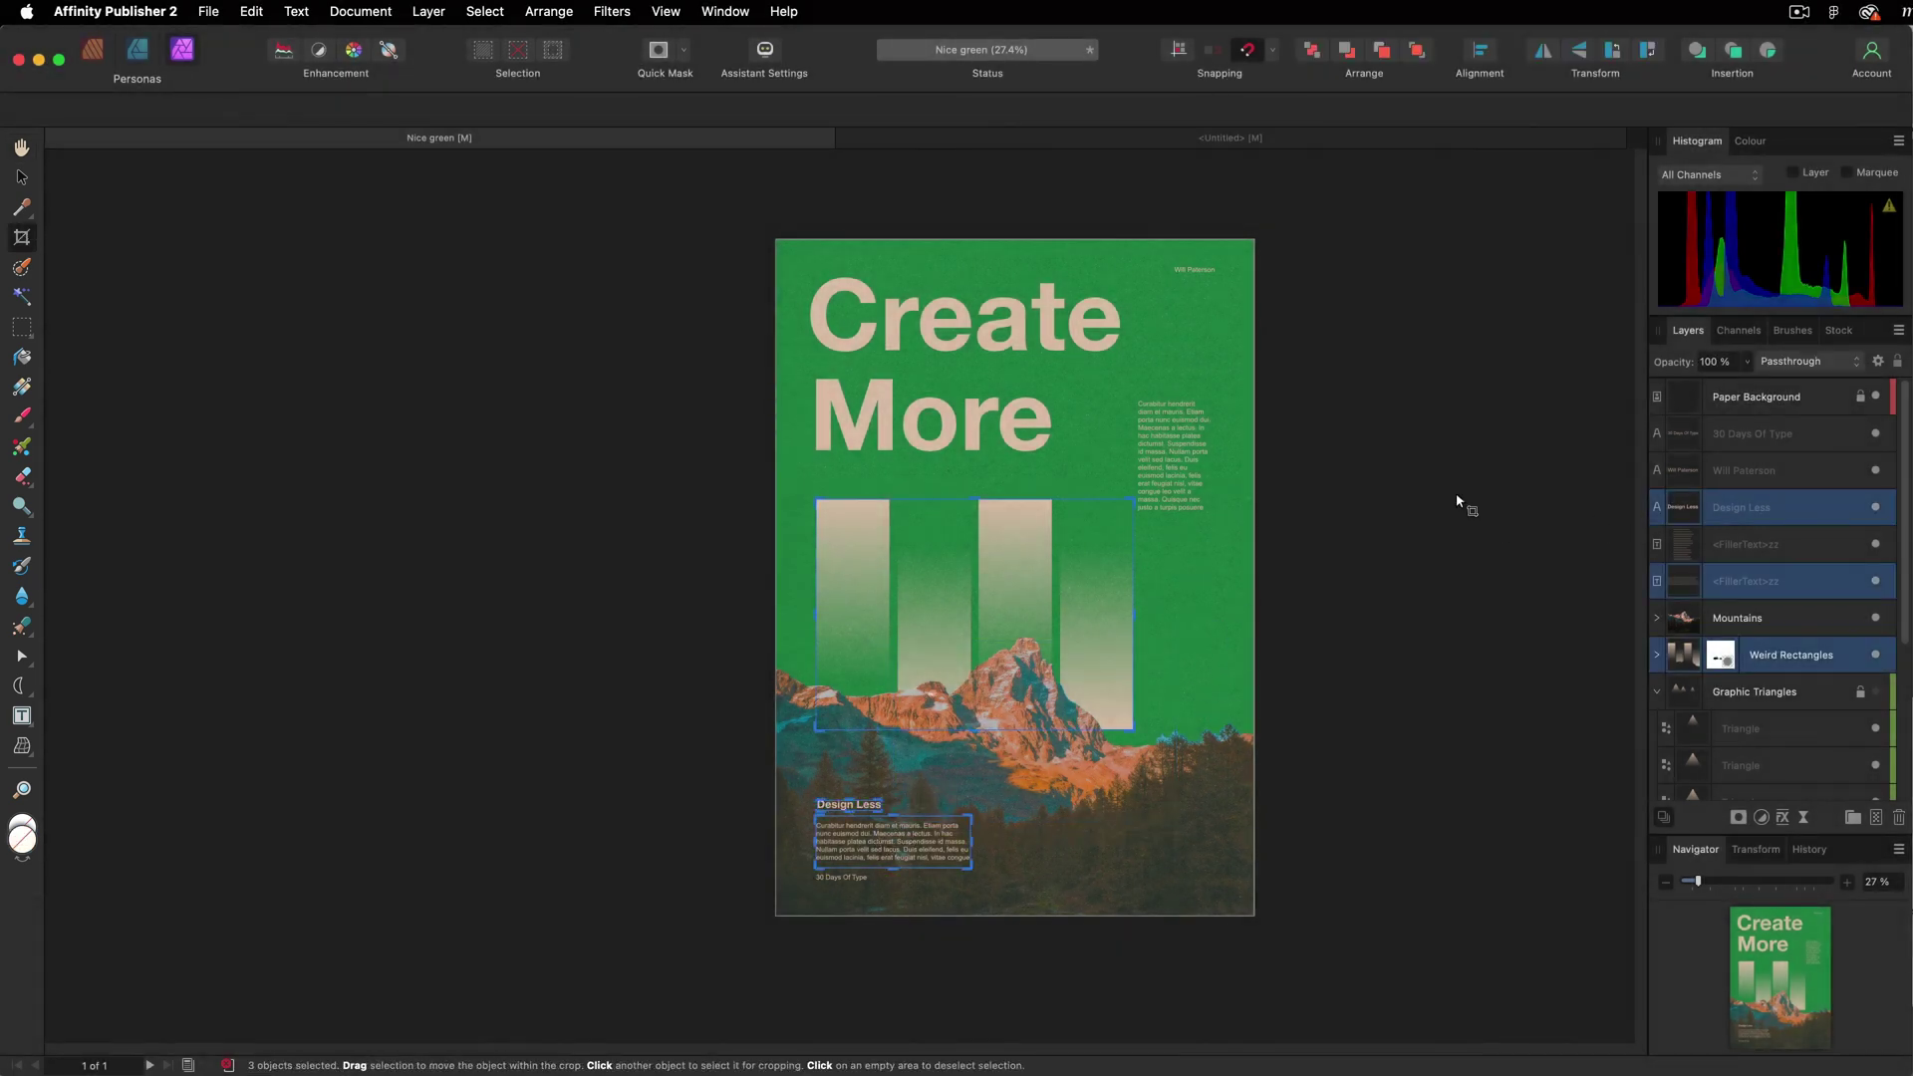
pyautogui.click(1044, 660)
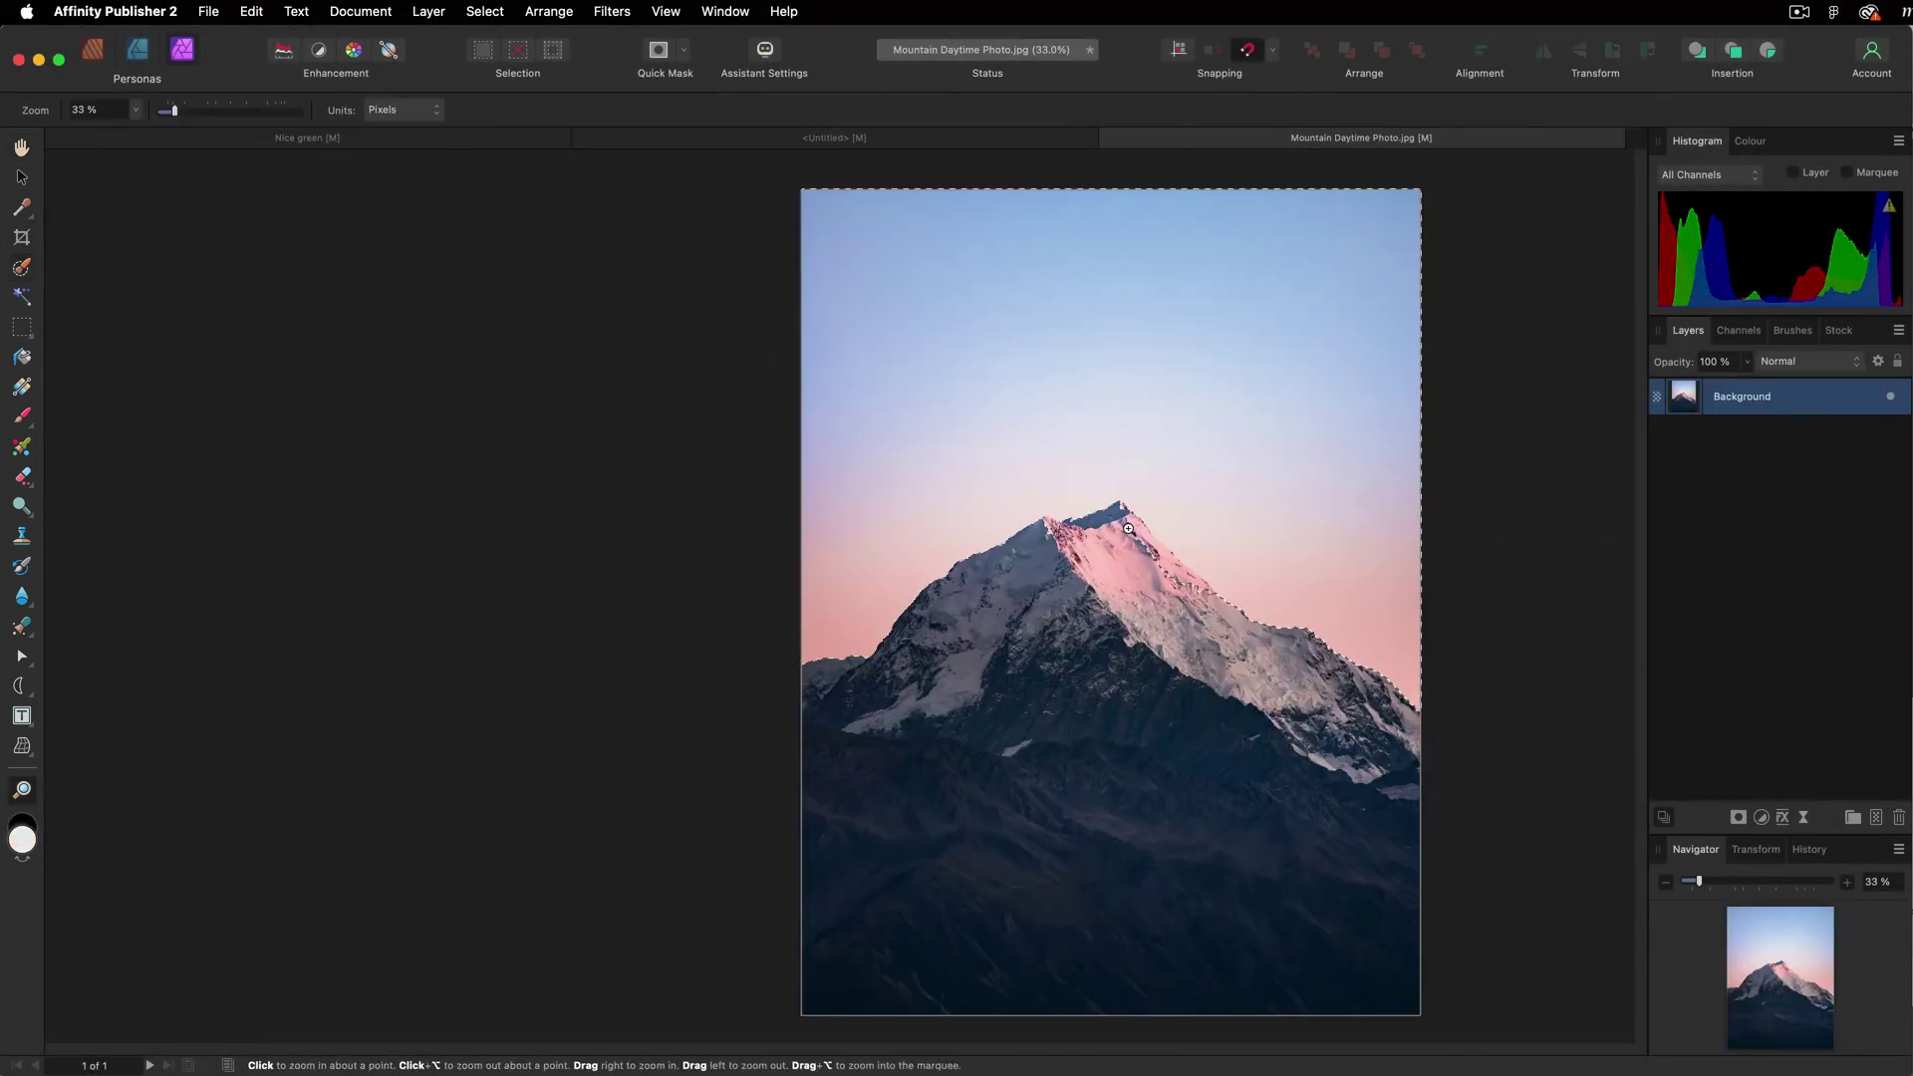
# Refine the mountain selection in Mountain Daytime Photo.jpg with matte edges and output it as a selection.
pyautogui.moveTo(1144, 539); pyautogui.dragTo(1285, 539)
pyautogui.click(21, 267)
pyautogui.scroll(-4, 974, 502)
pyautogui.press('v')
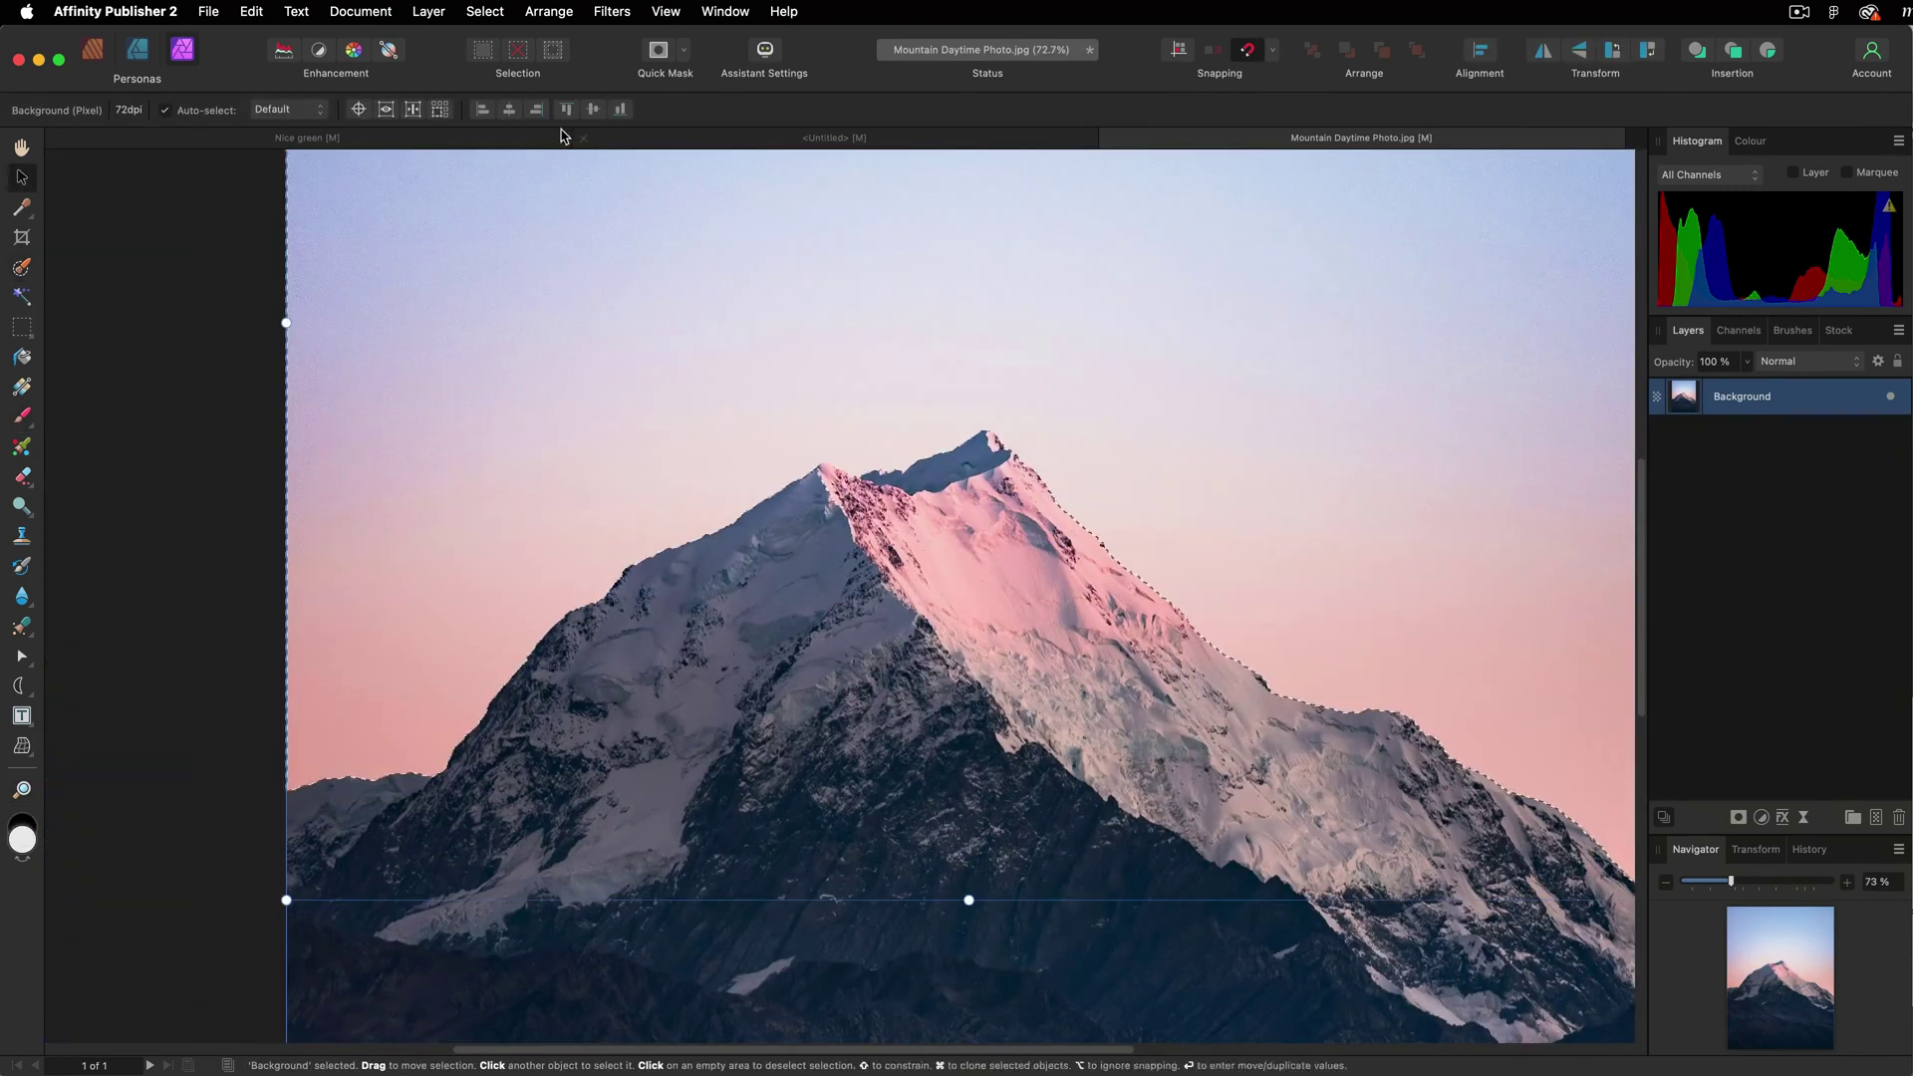
pyautogui.press('w')
pyautogui.click(566, 108)
pyautogui.moveTo(1455, 614); pyautogui.dragTo(1455, 372)
pyautogui.click(1334, 515)
pyautogui.click(836, 486)
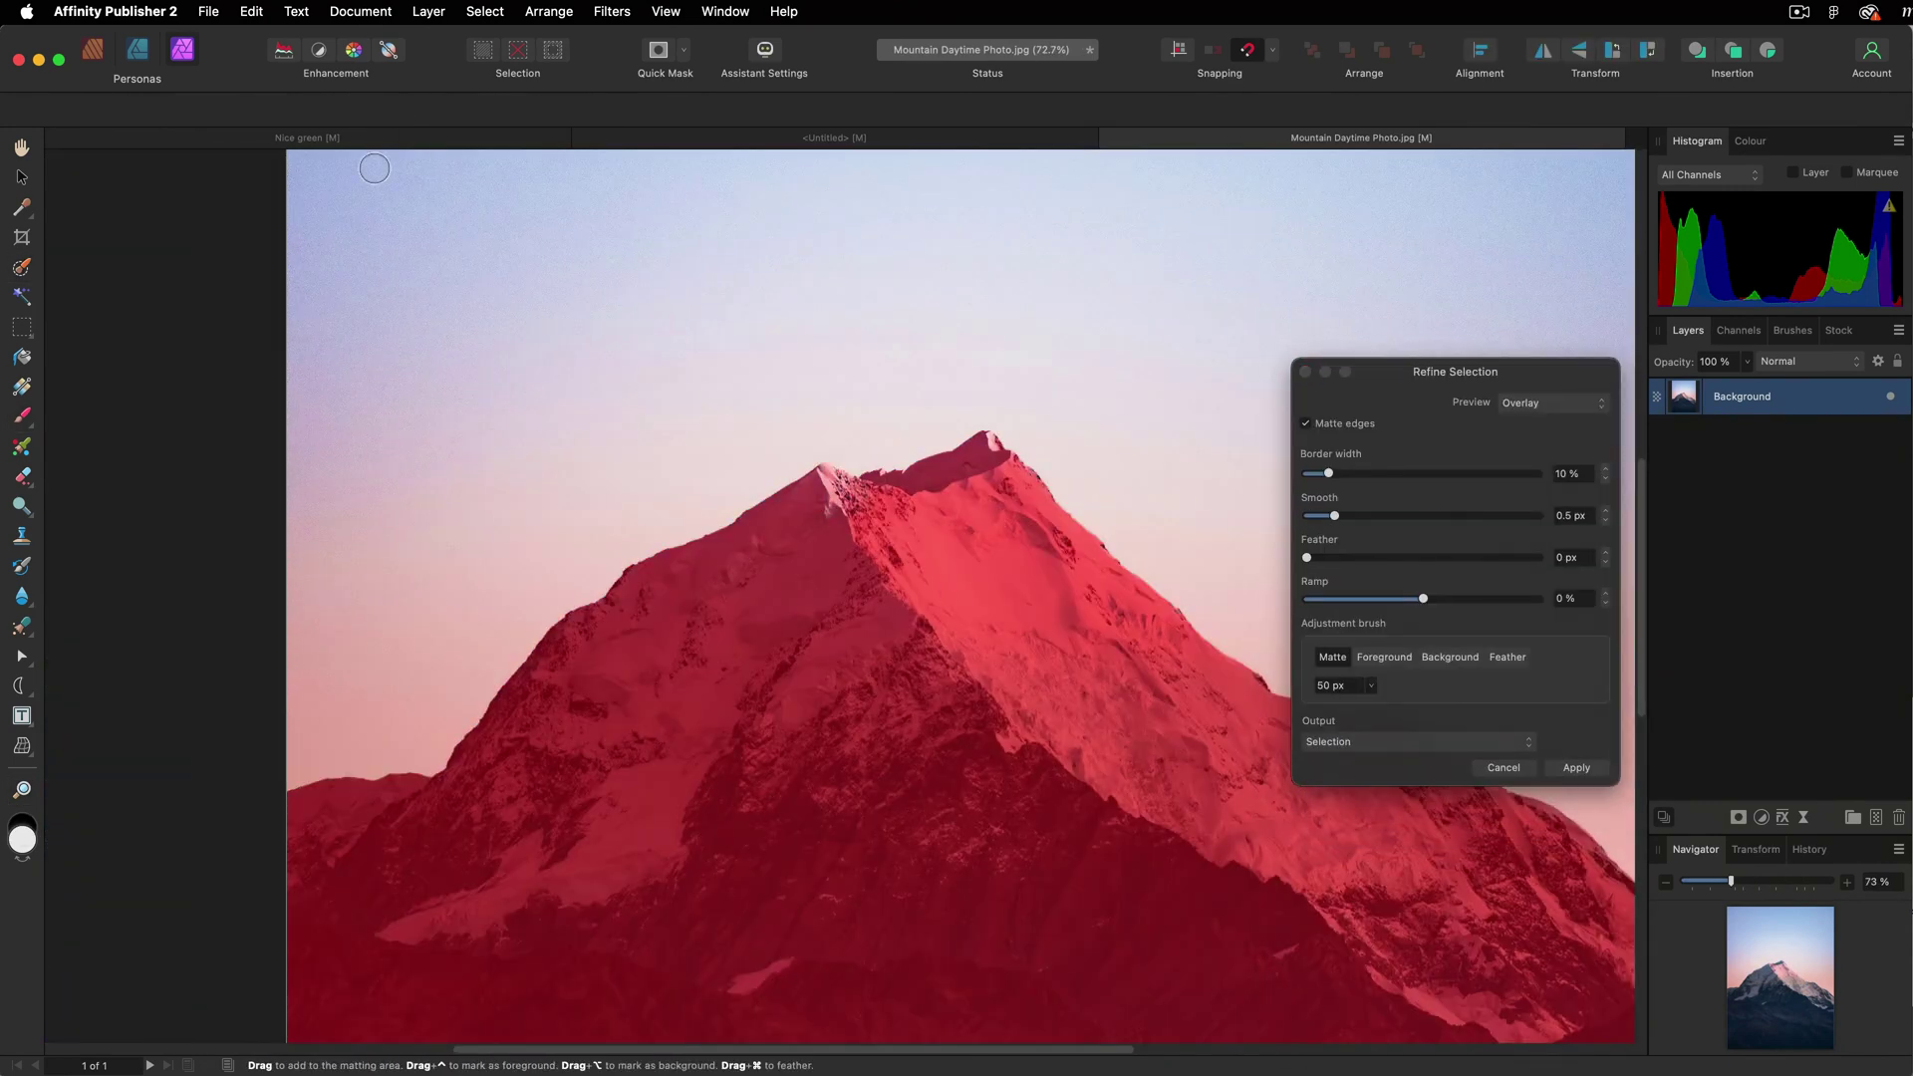
pyautogui.click(1576, 767)
# Mask the photo's Background layer to the refined mountain selection, and clear the selection.
pyautogui.click(1739, 817)
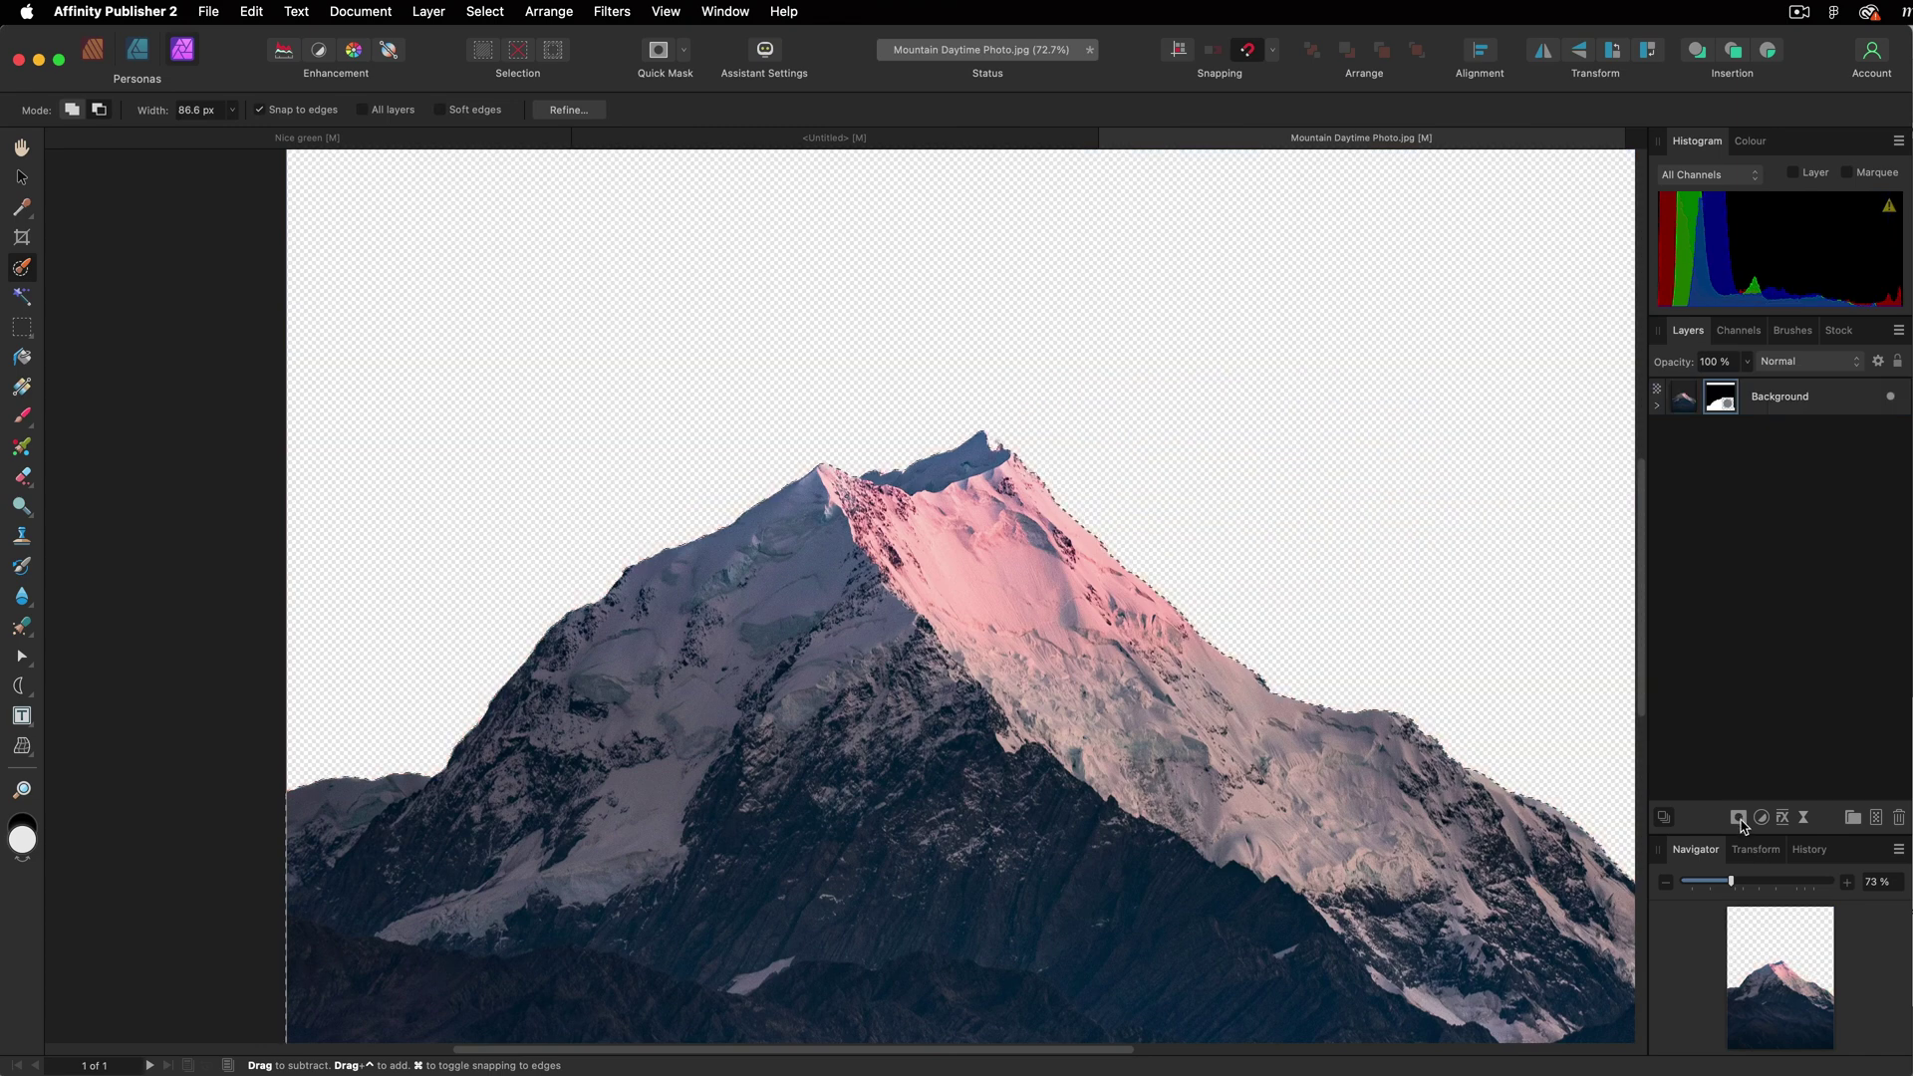
pyautogui.press('super+d')
pyautogui.moveTo(1425, 837); pyautogui.dragTo(1564, 837)
pyautogui.moveTo(1165, 677); pyautogui.dragTo(1026, 677)
pyautogui.click(1763, 586)
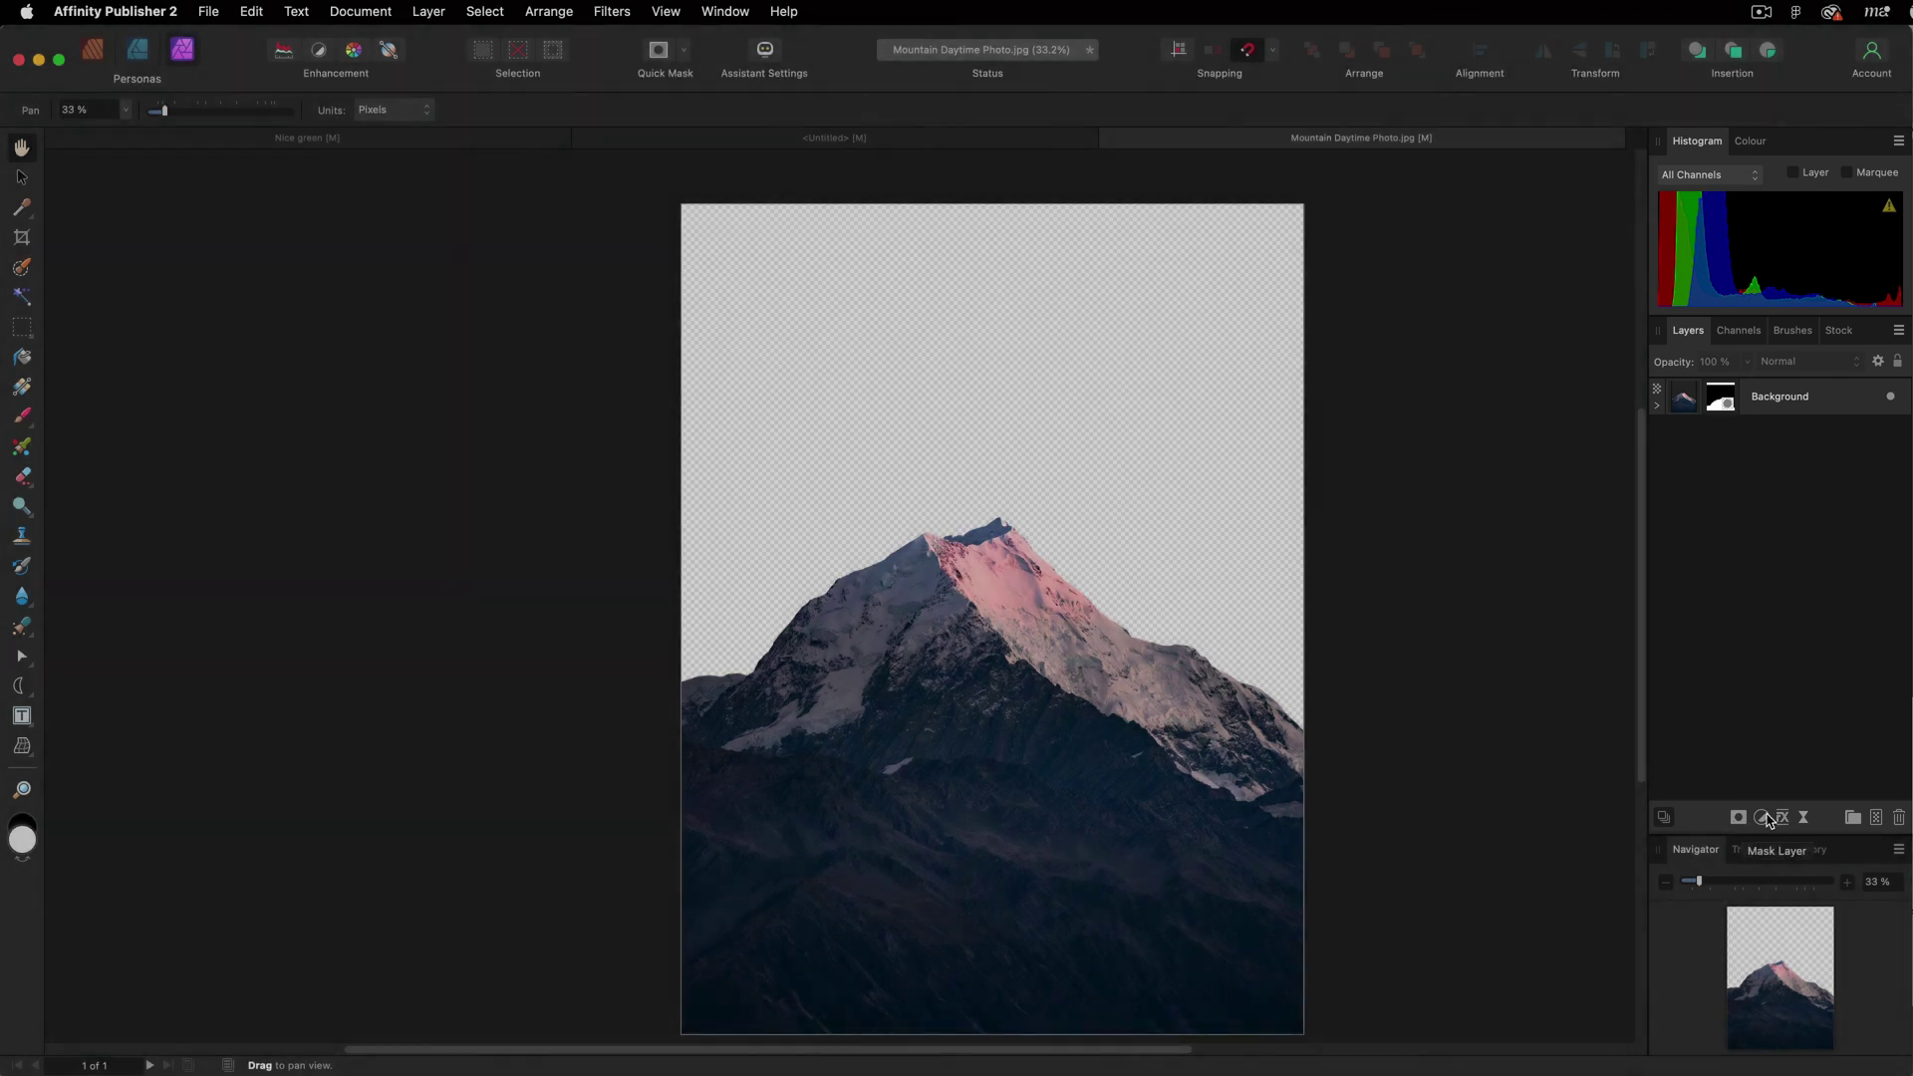
# Add a live Radial Blur filter above the masked mountain with the Lighter Colour blend mode, and compare it on and off.
pyautogui.click(1761, 817)
pyautogui.click(1803, 819)
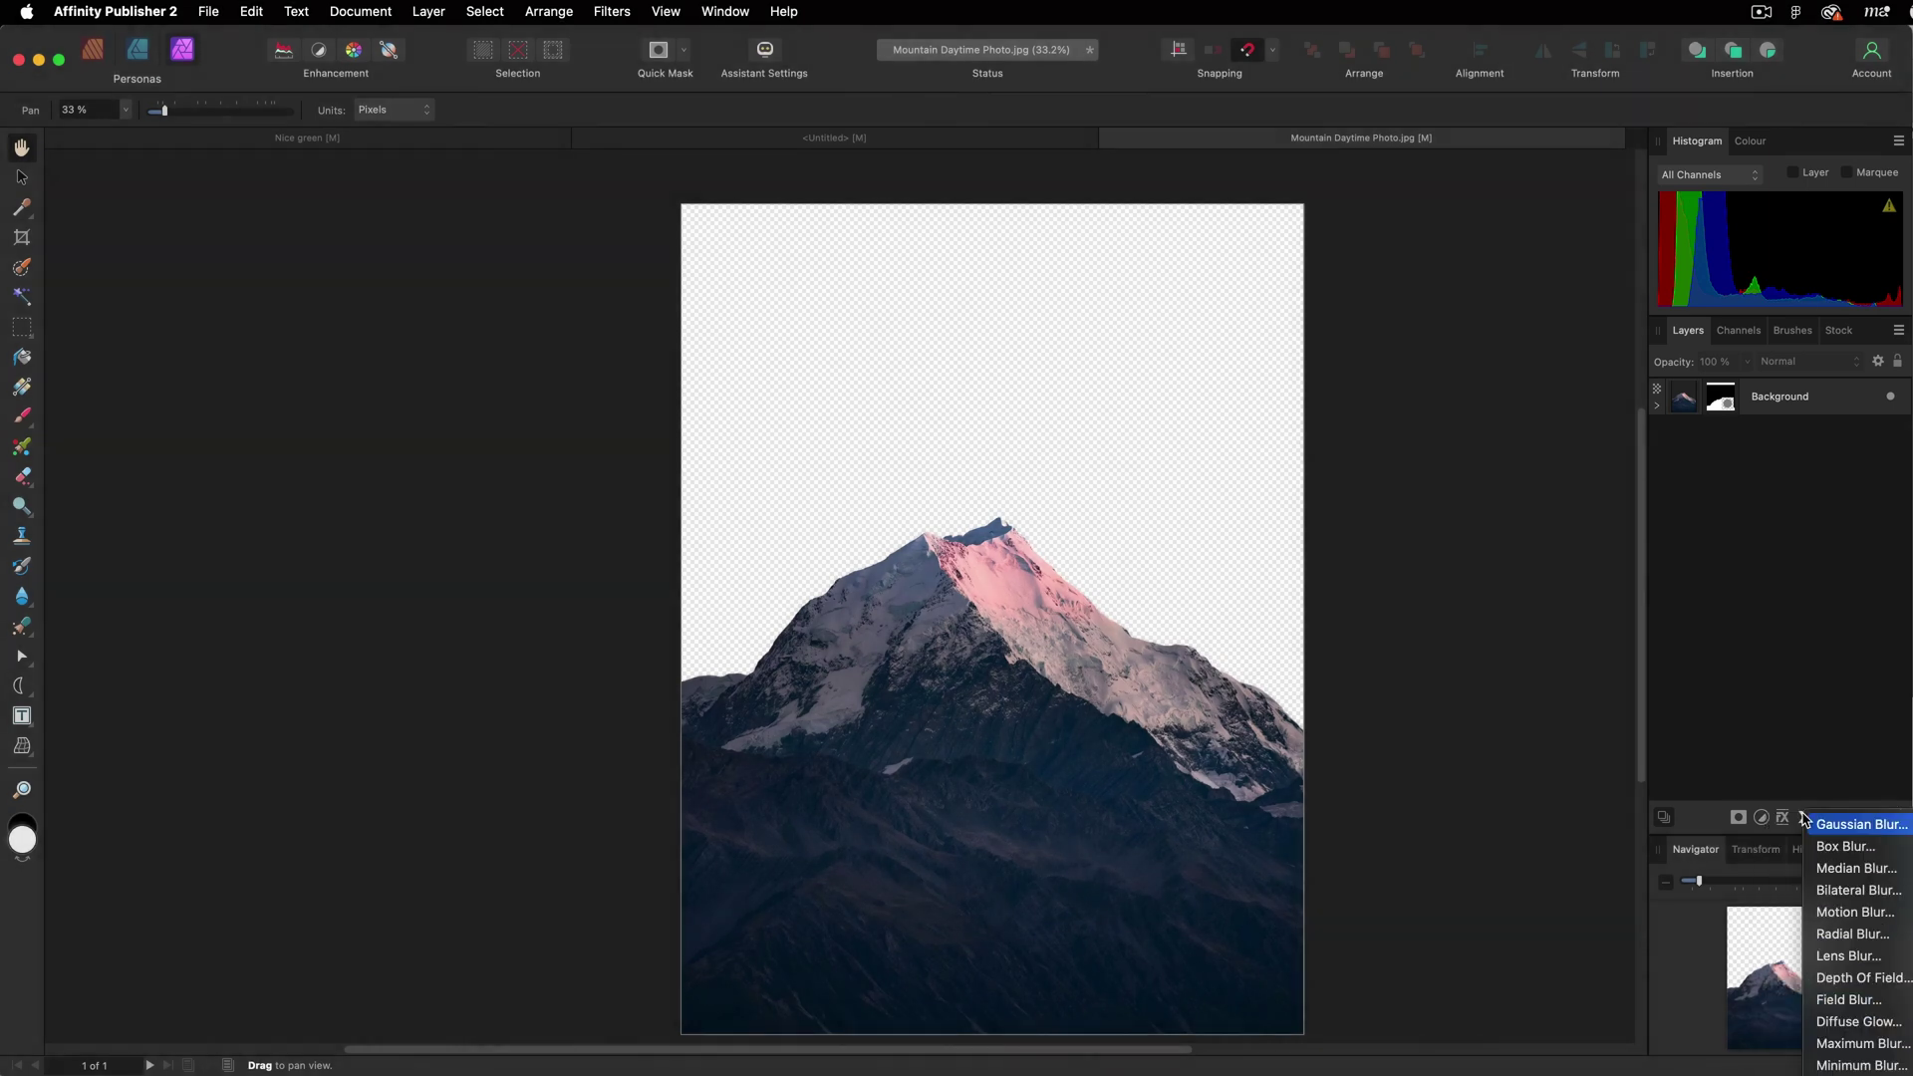
pyautogui.click(1853, 934)
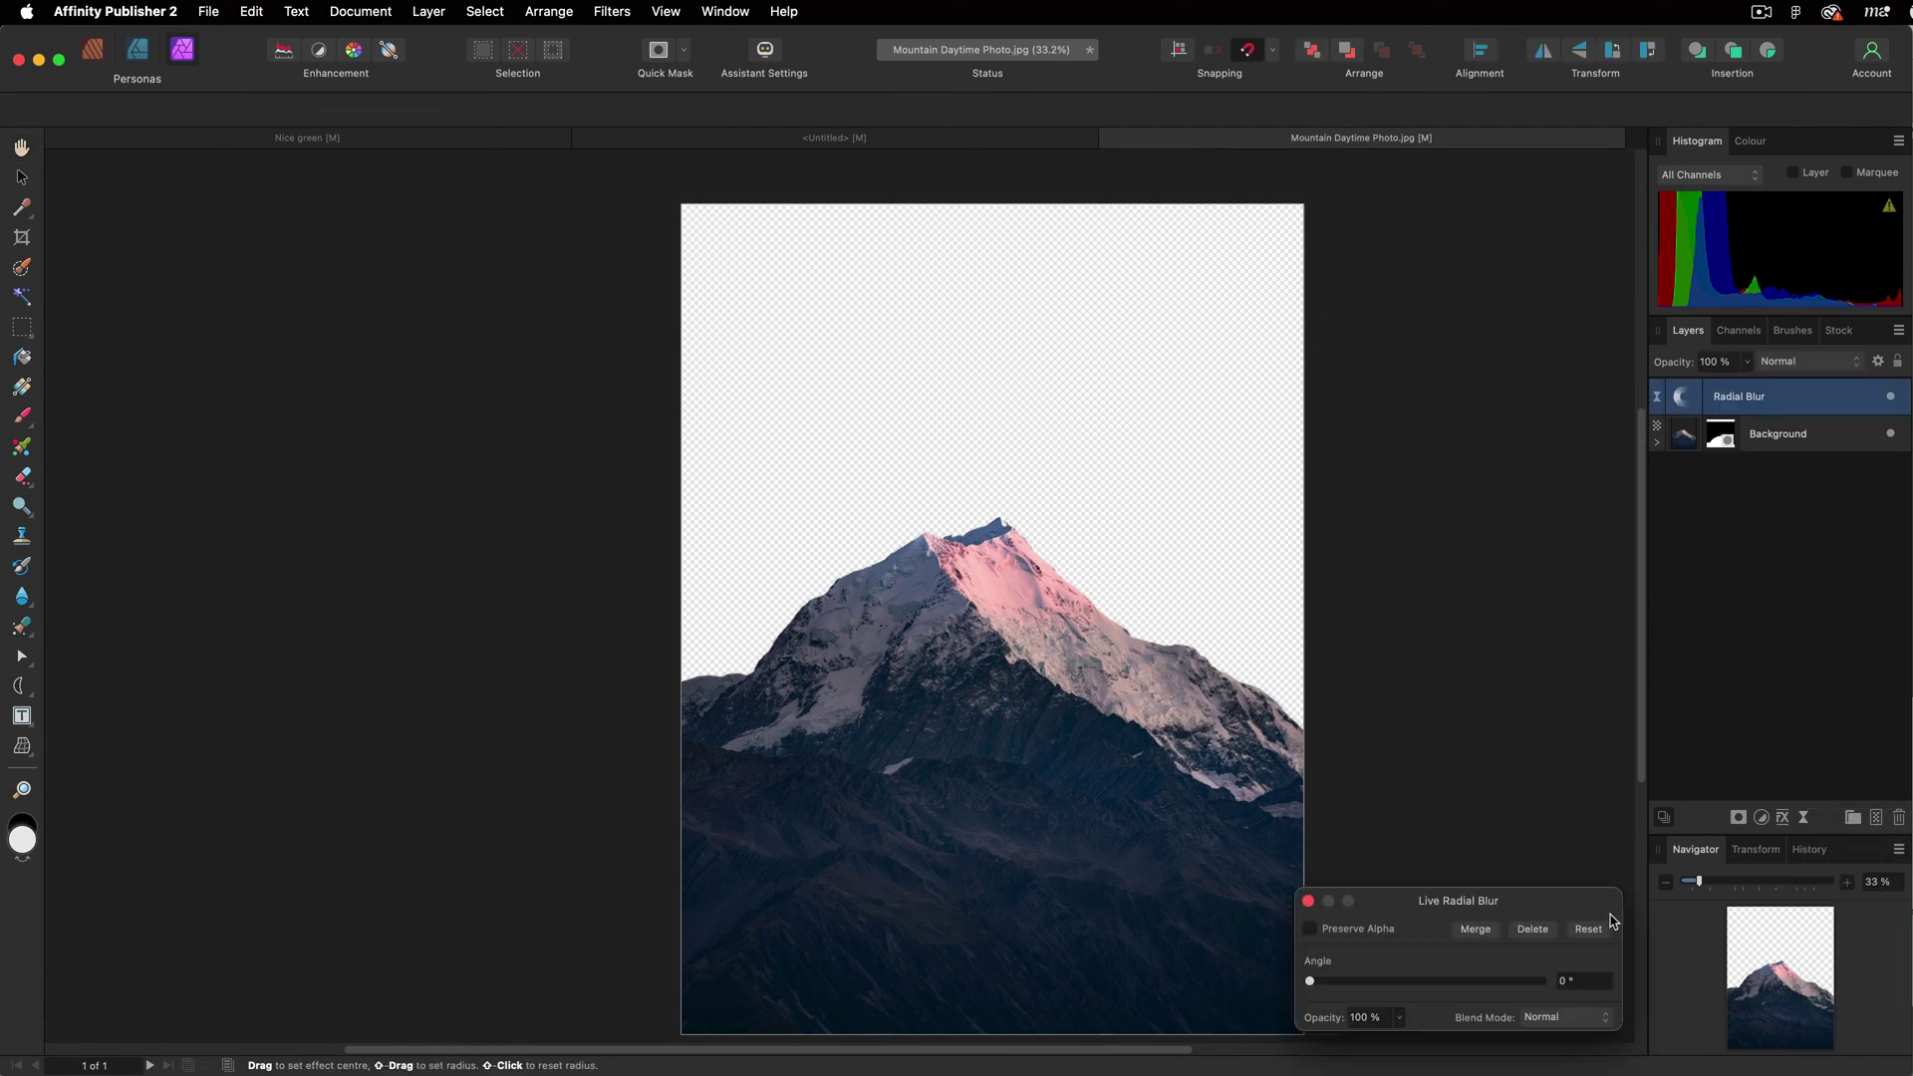
pyautogui.moveTo(1532, 889); pyautogui.dragTo(1480, 668)
pyautogui.moveTo(1251, 740); pyautogui.dragTo(1319, 743)
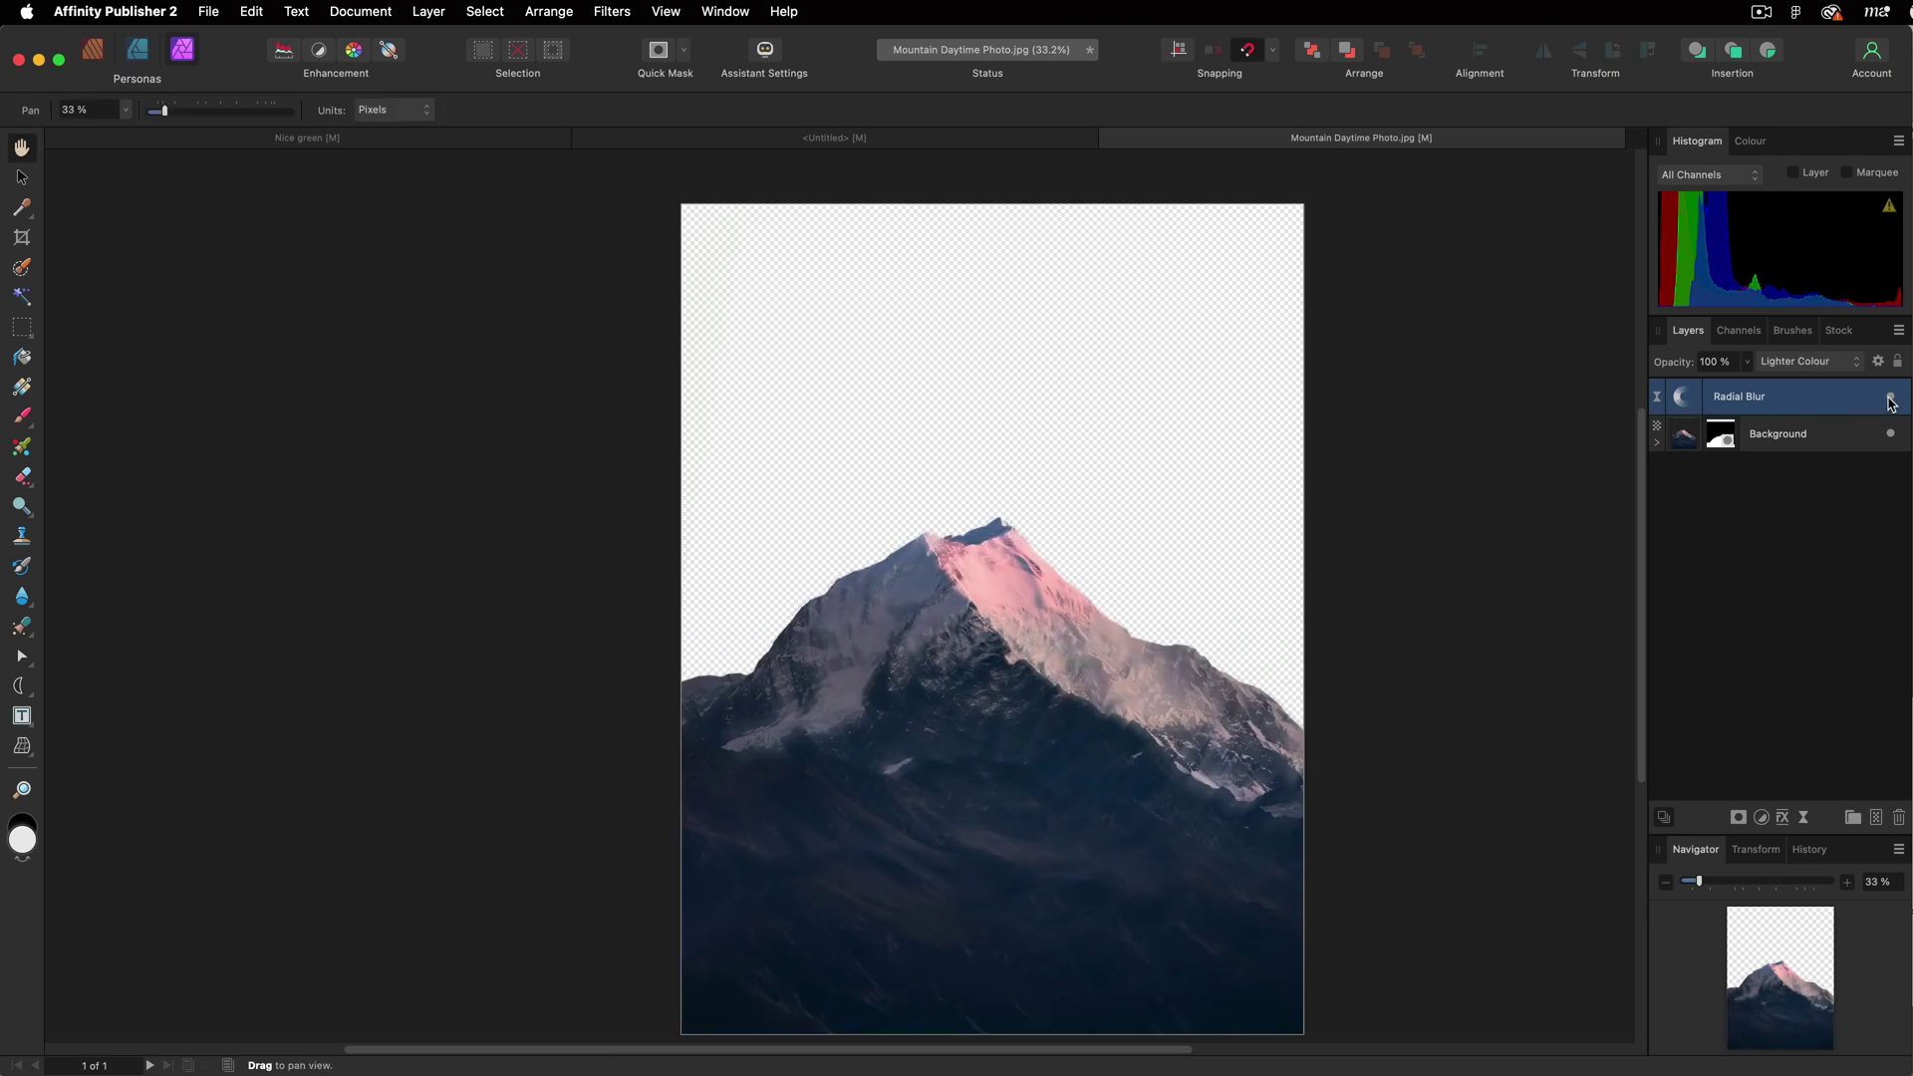
pyautogui.click(1889, 398)
pyautogui.click(1889, 398)
# Add a 50% Threshold adjustment to the Mountains group in the Nice green poster.
pyautogui.click(1774, 617)
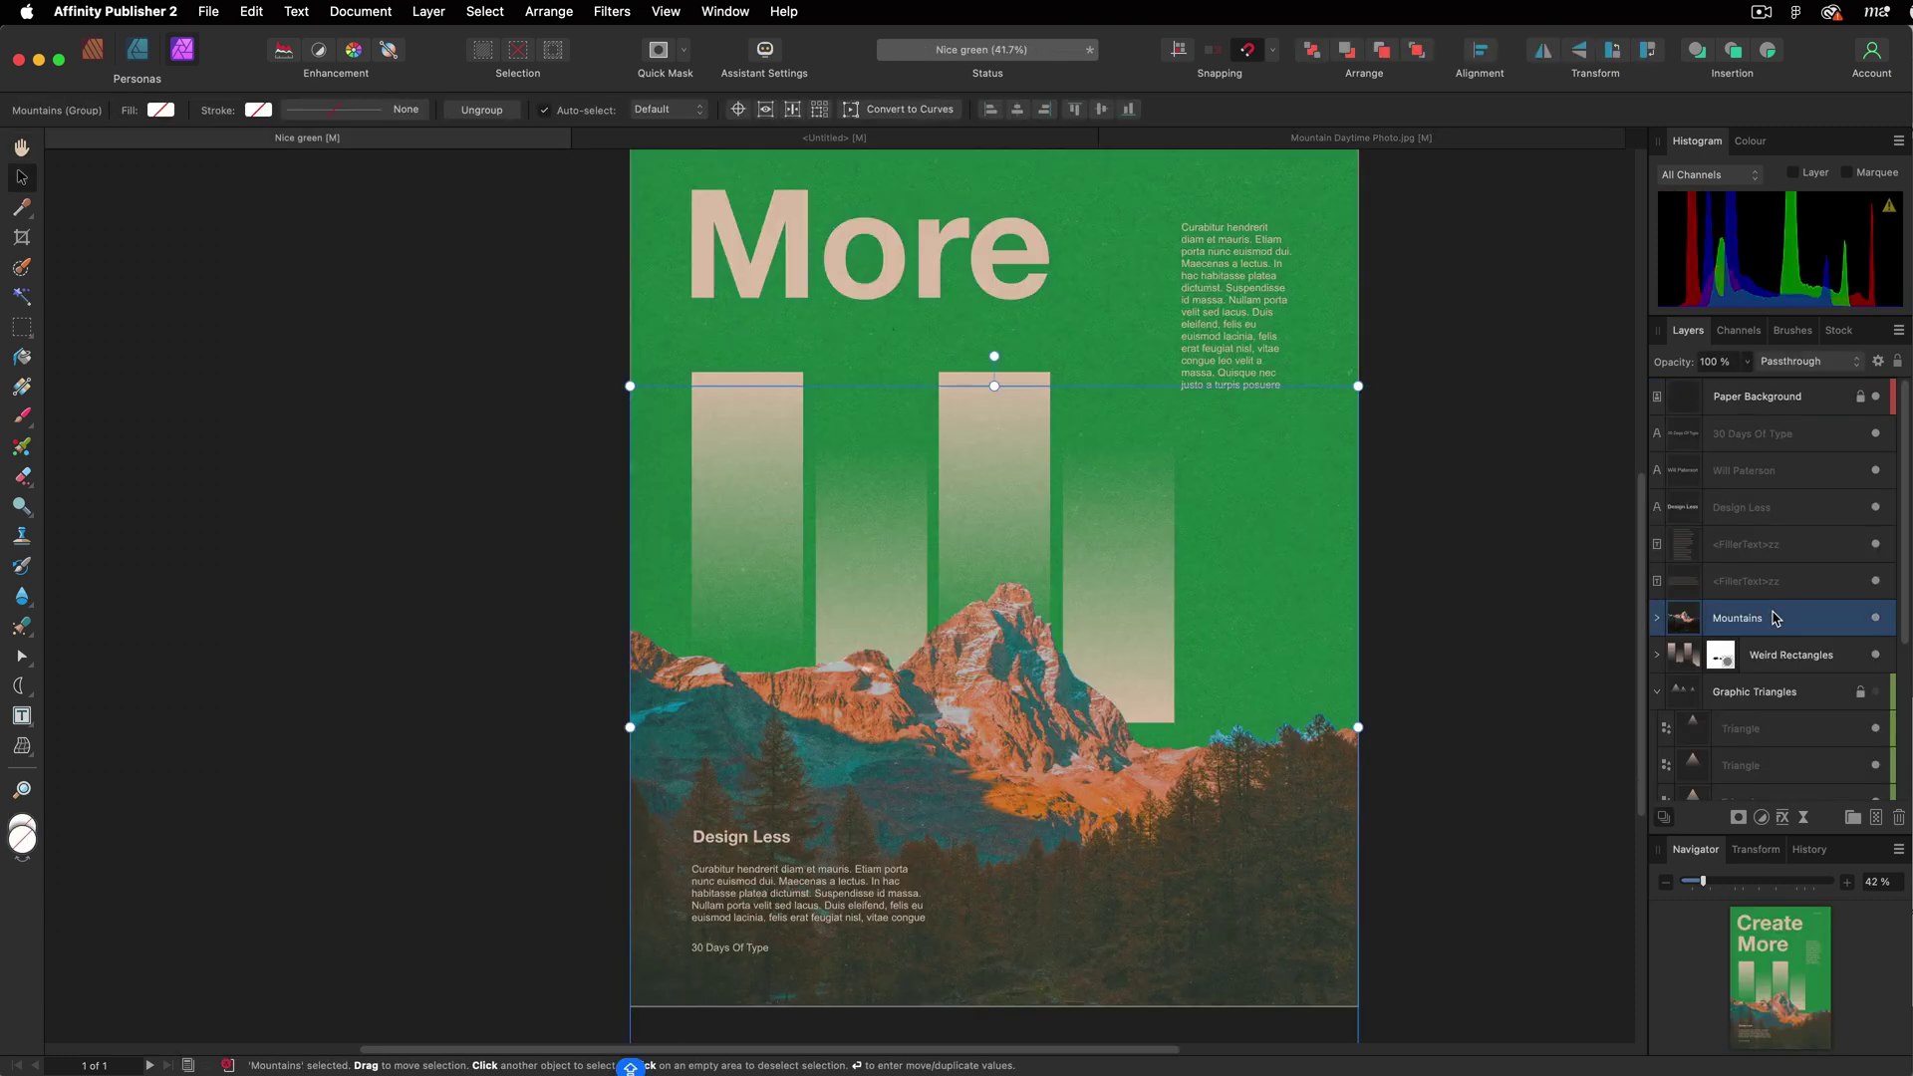
pyautogui.click(1761, 818)
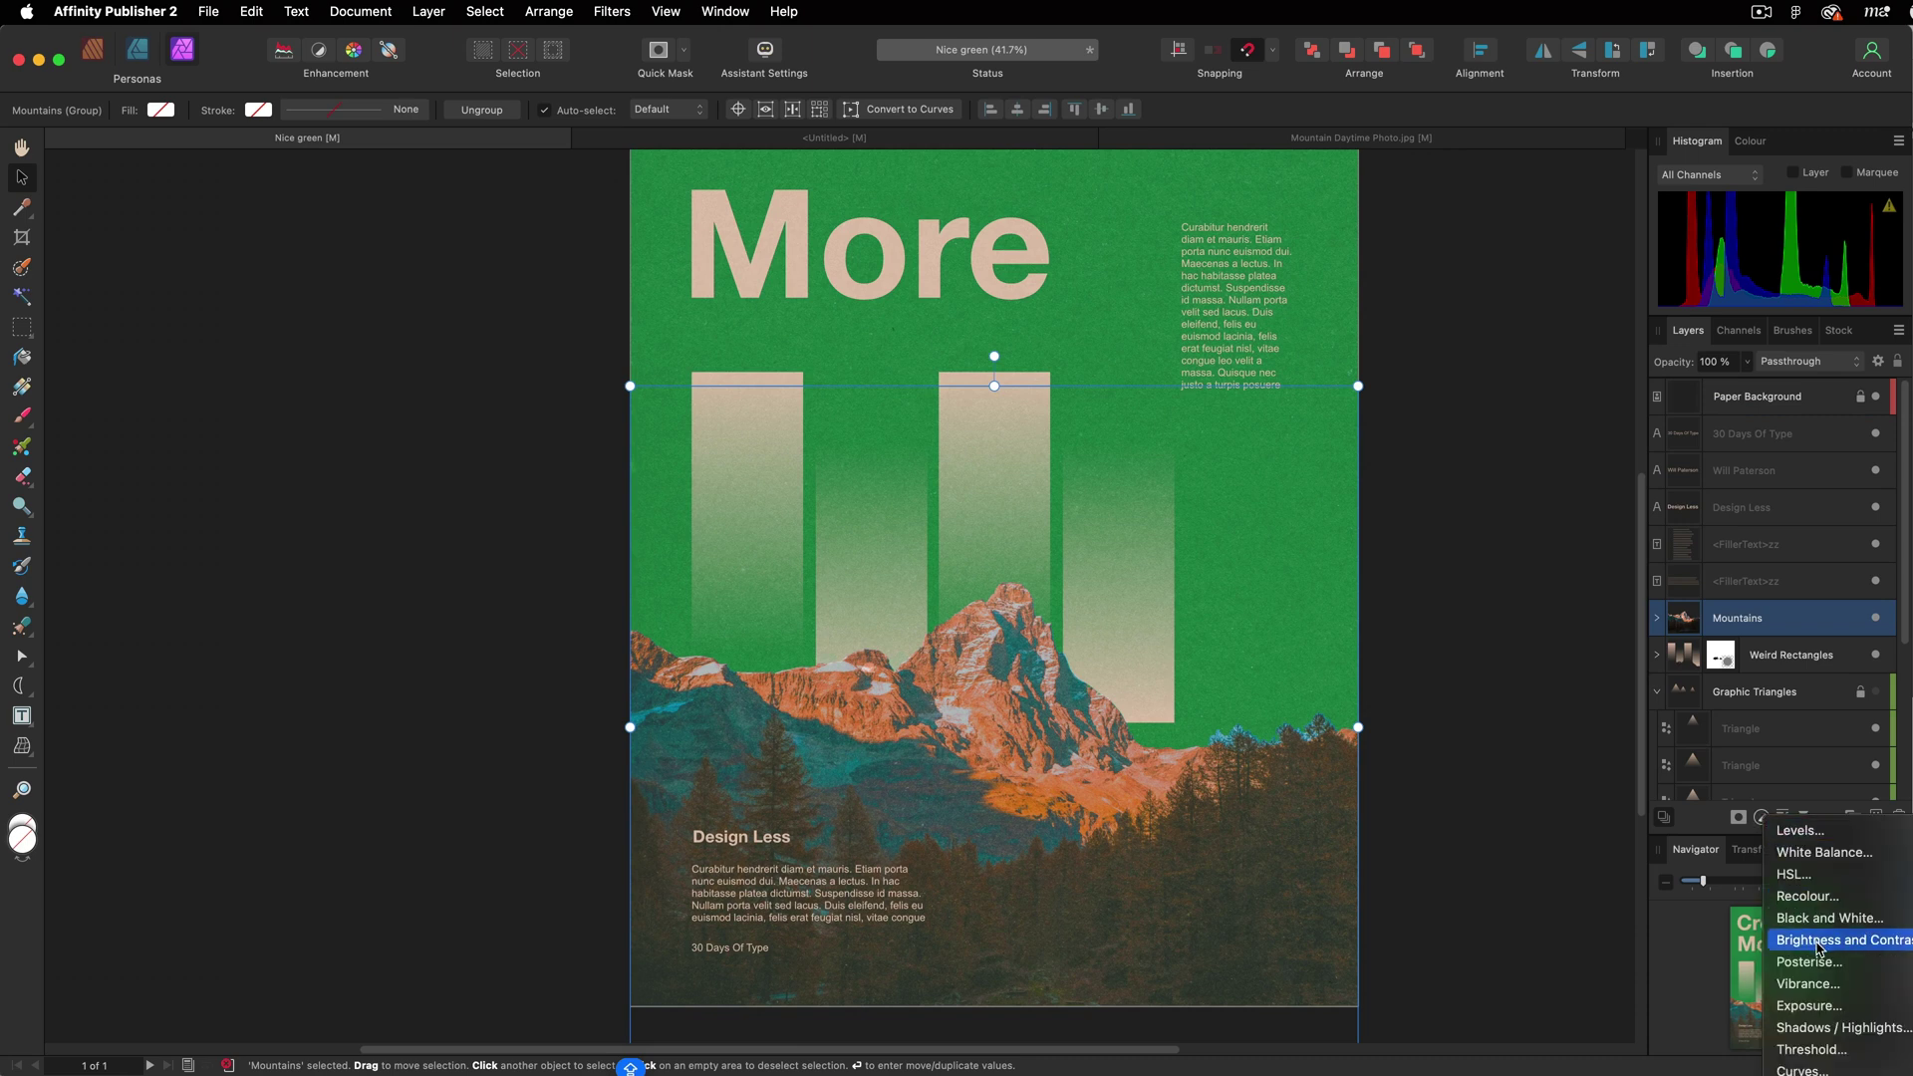
pyautogui.click(1805, 1049)
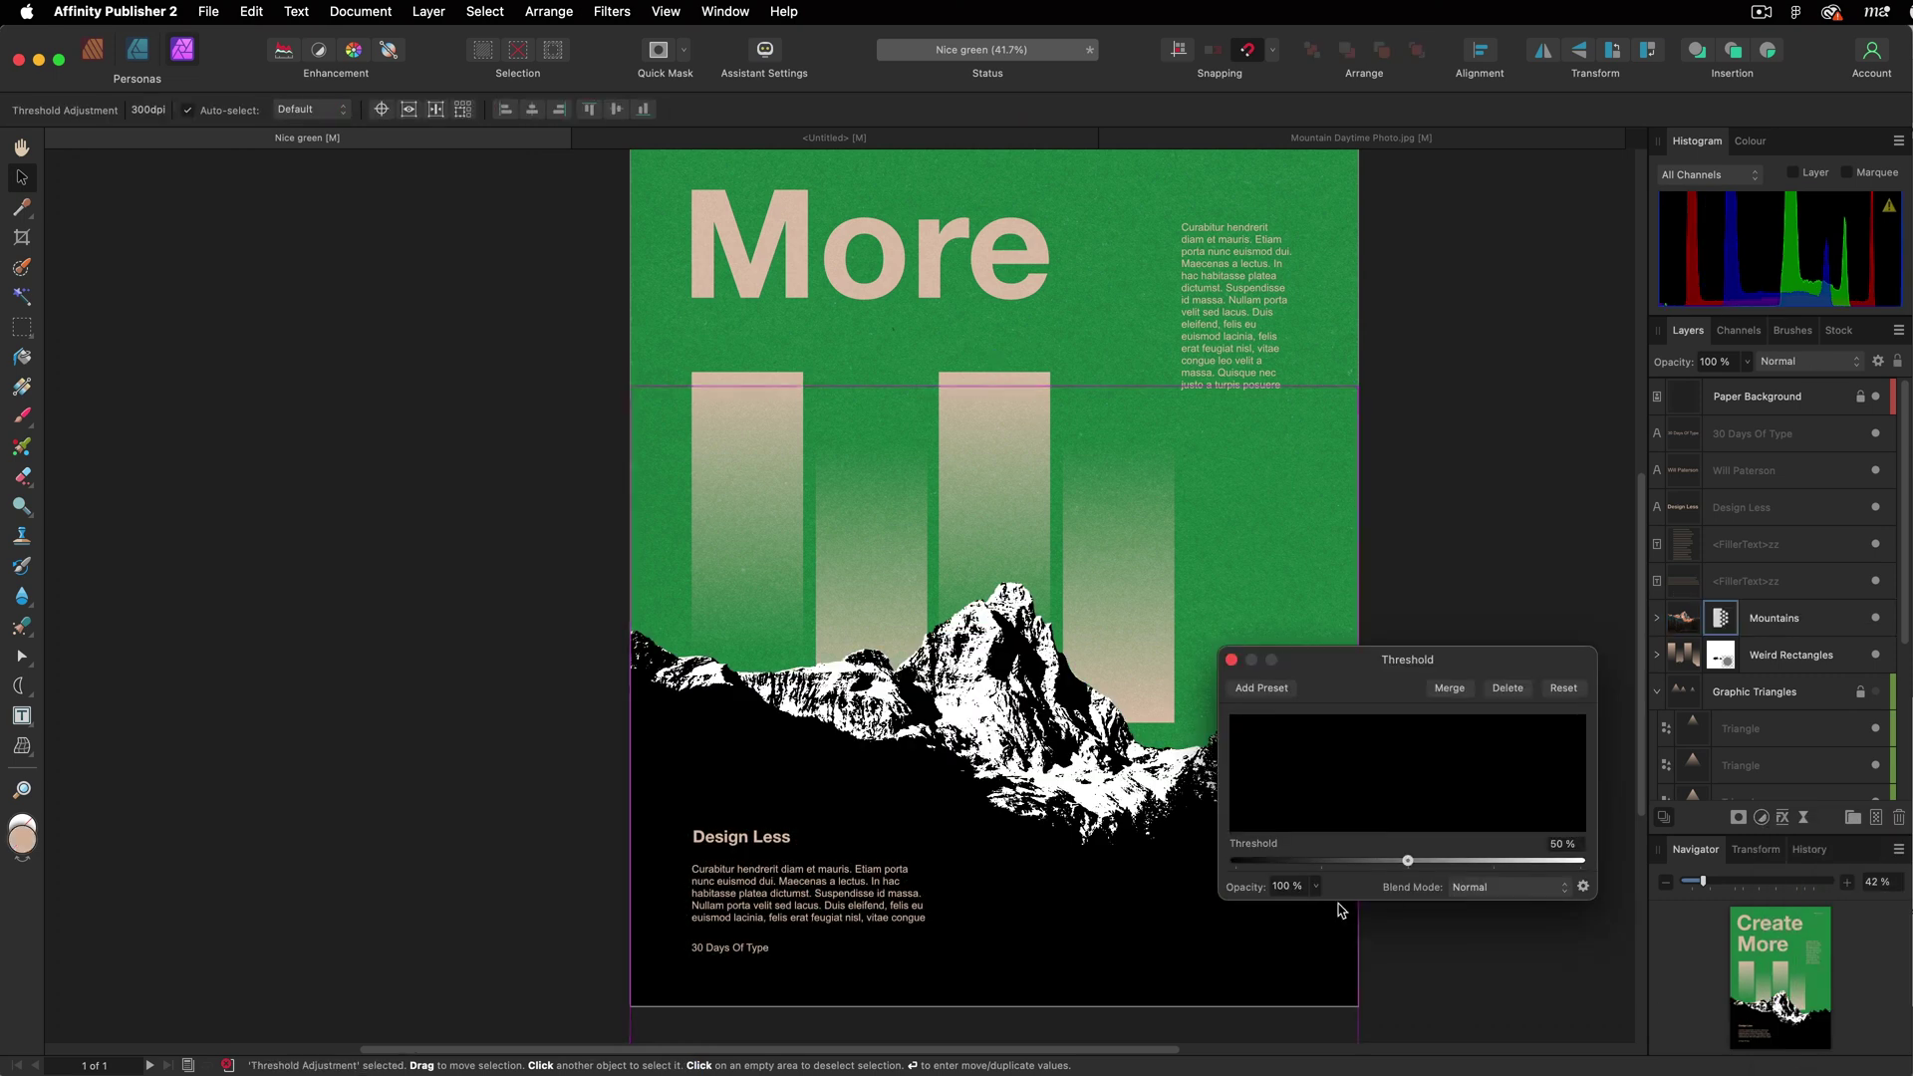
pyautogui.press('Escape')
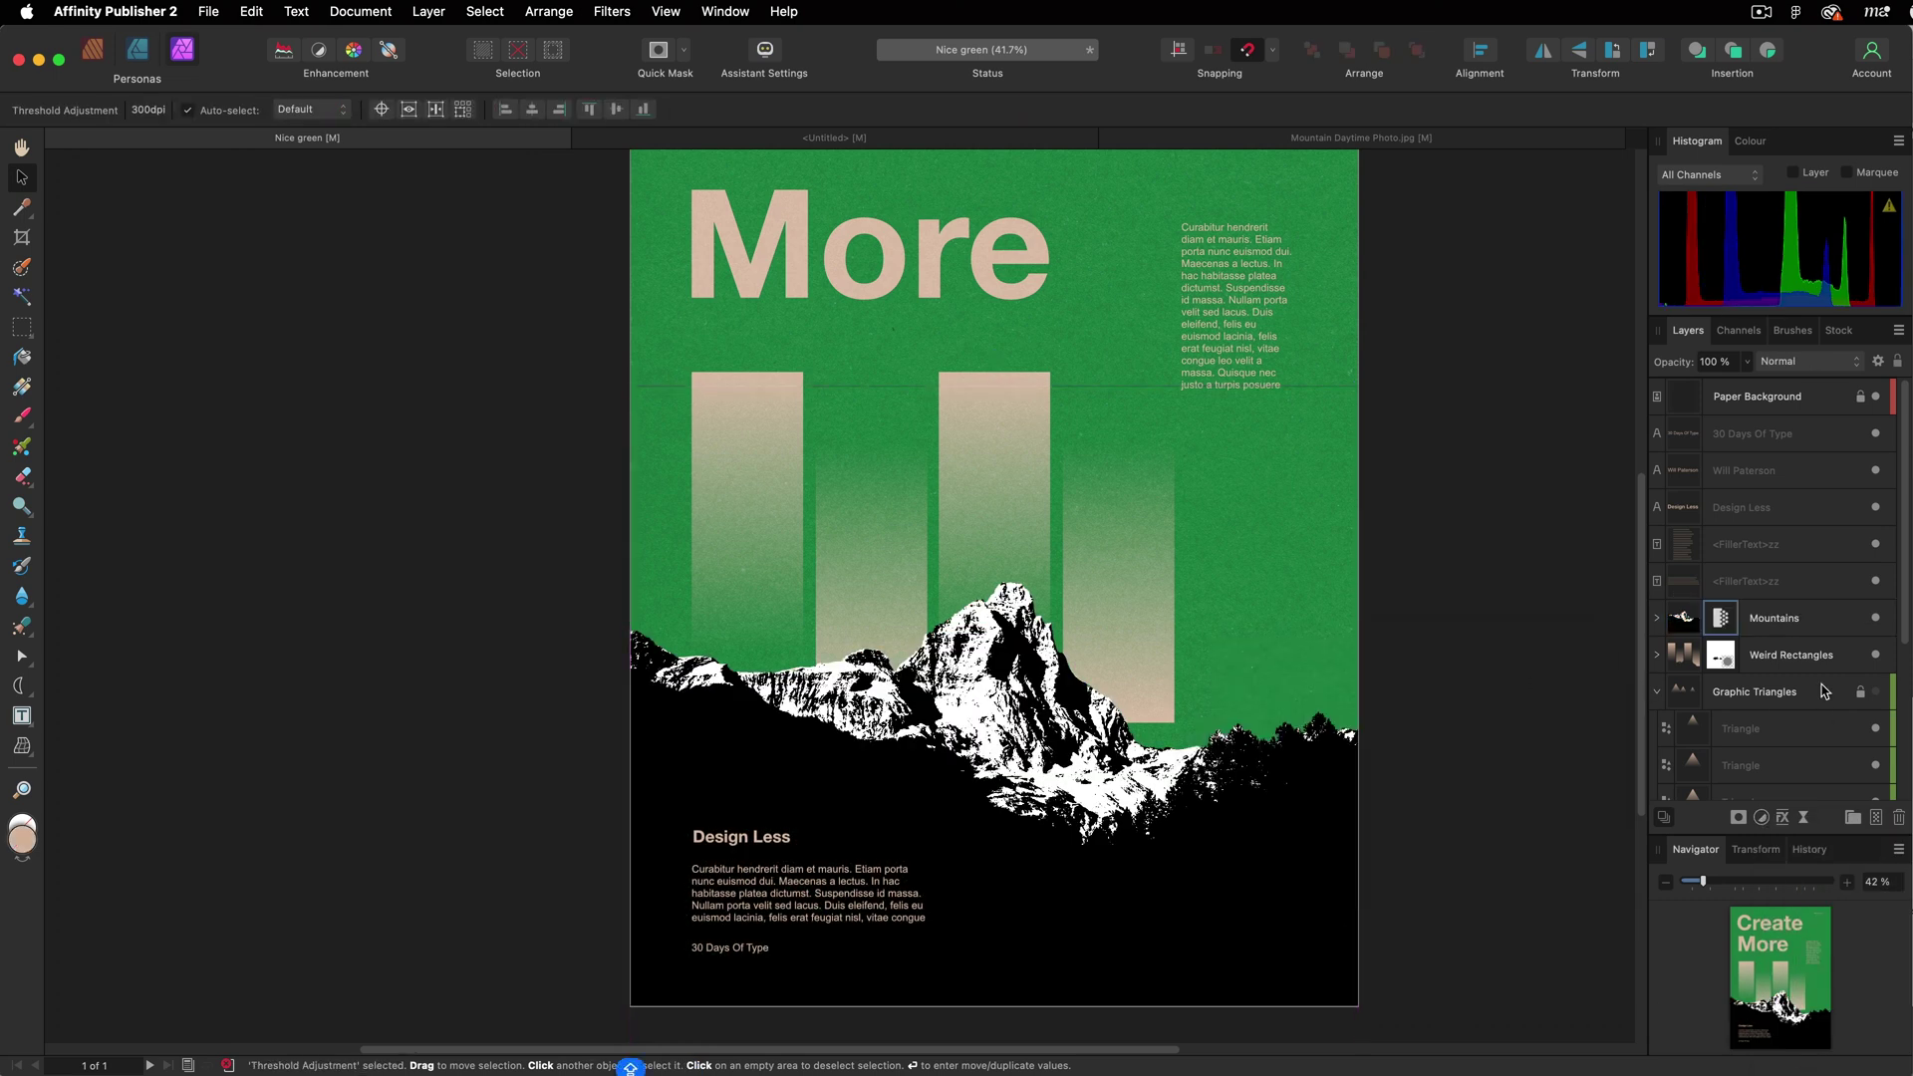
# Toggle the Mountains group's visibility and remove its Threshold adjustment.
pyautogui.click(1787, 621)
pyautogui.click(1874, 616)
pyautogui.click(1874, 616)
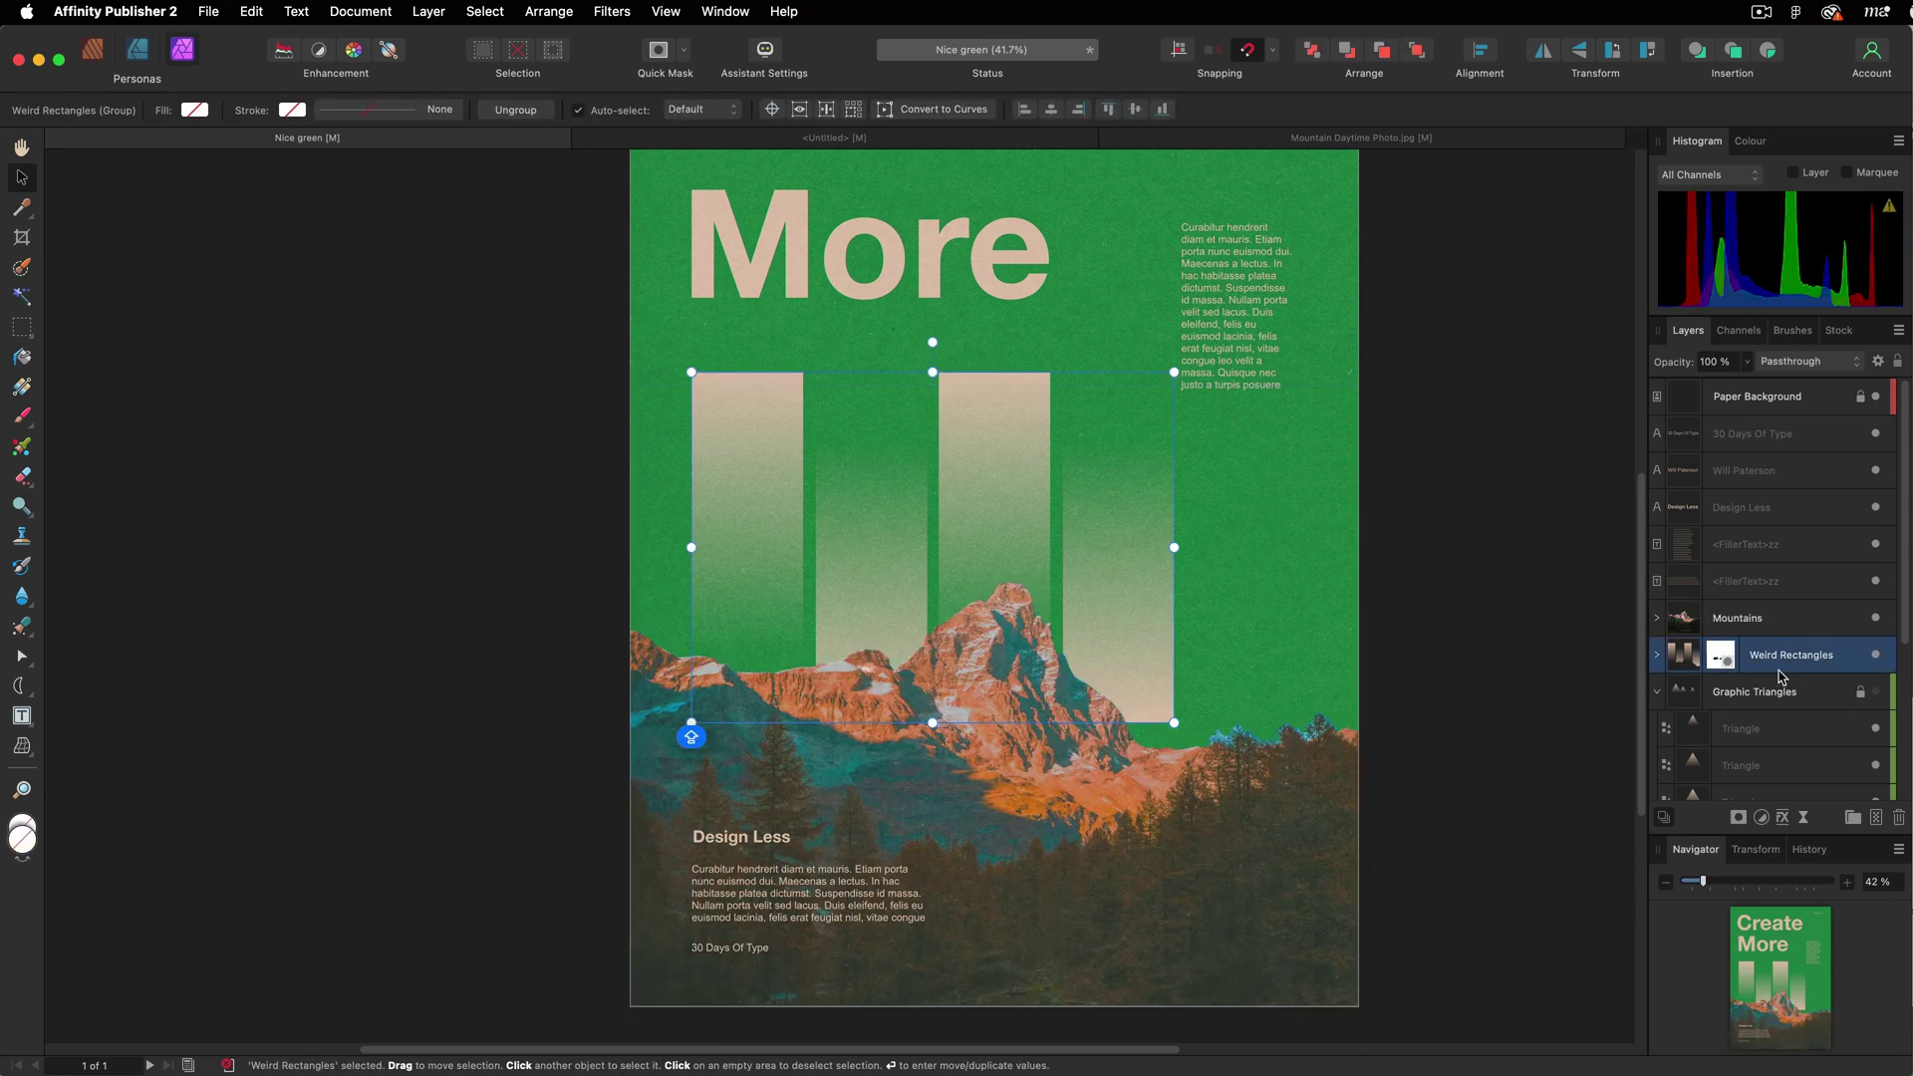
pyautogui.click(1723, 617)
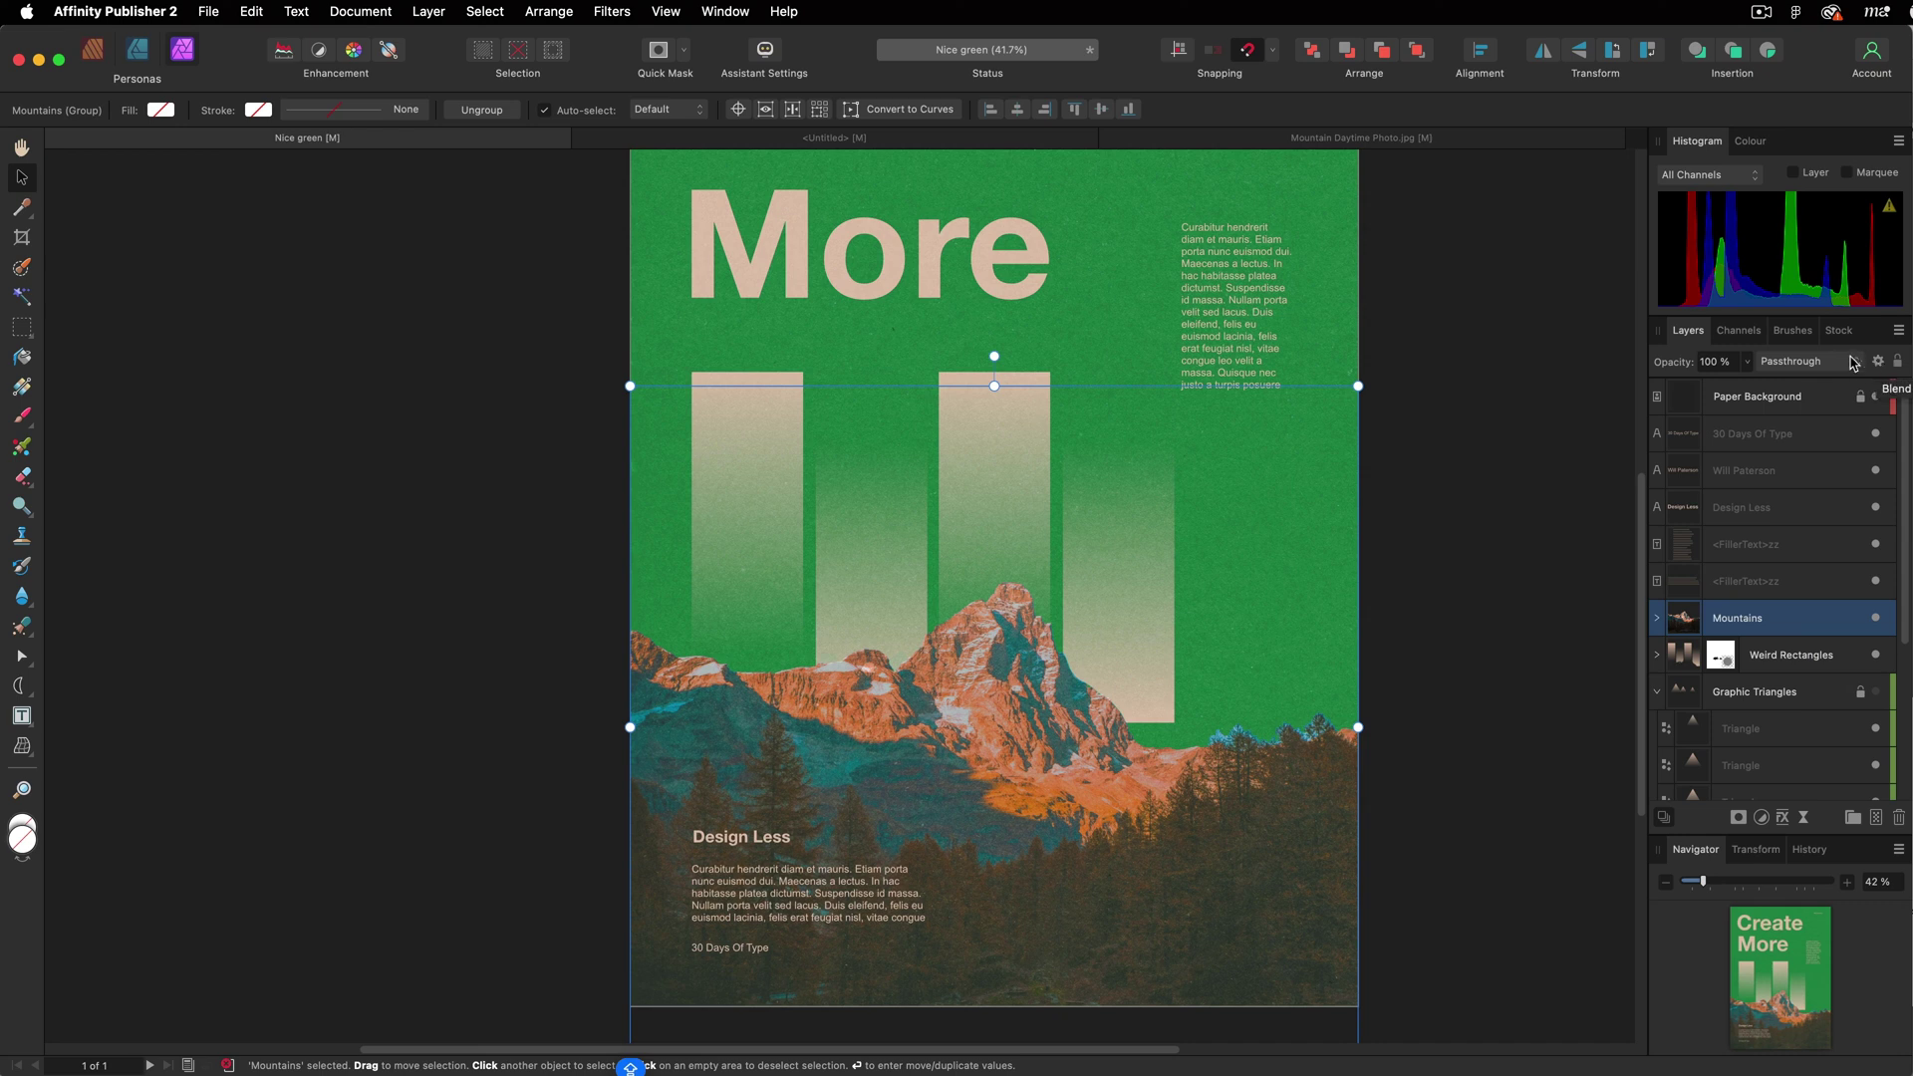
# Hide the locked Paper Background layer and scale a fresh copy of the paper image to cover the whole poster.
pyautogui.click(1777, 403)
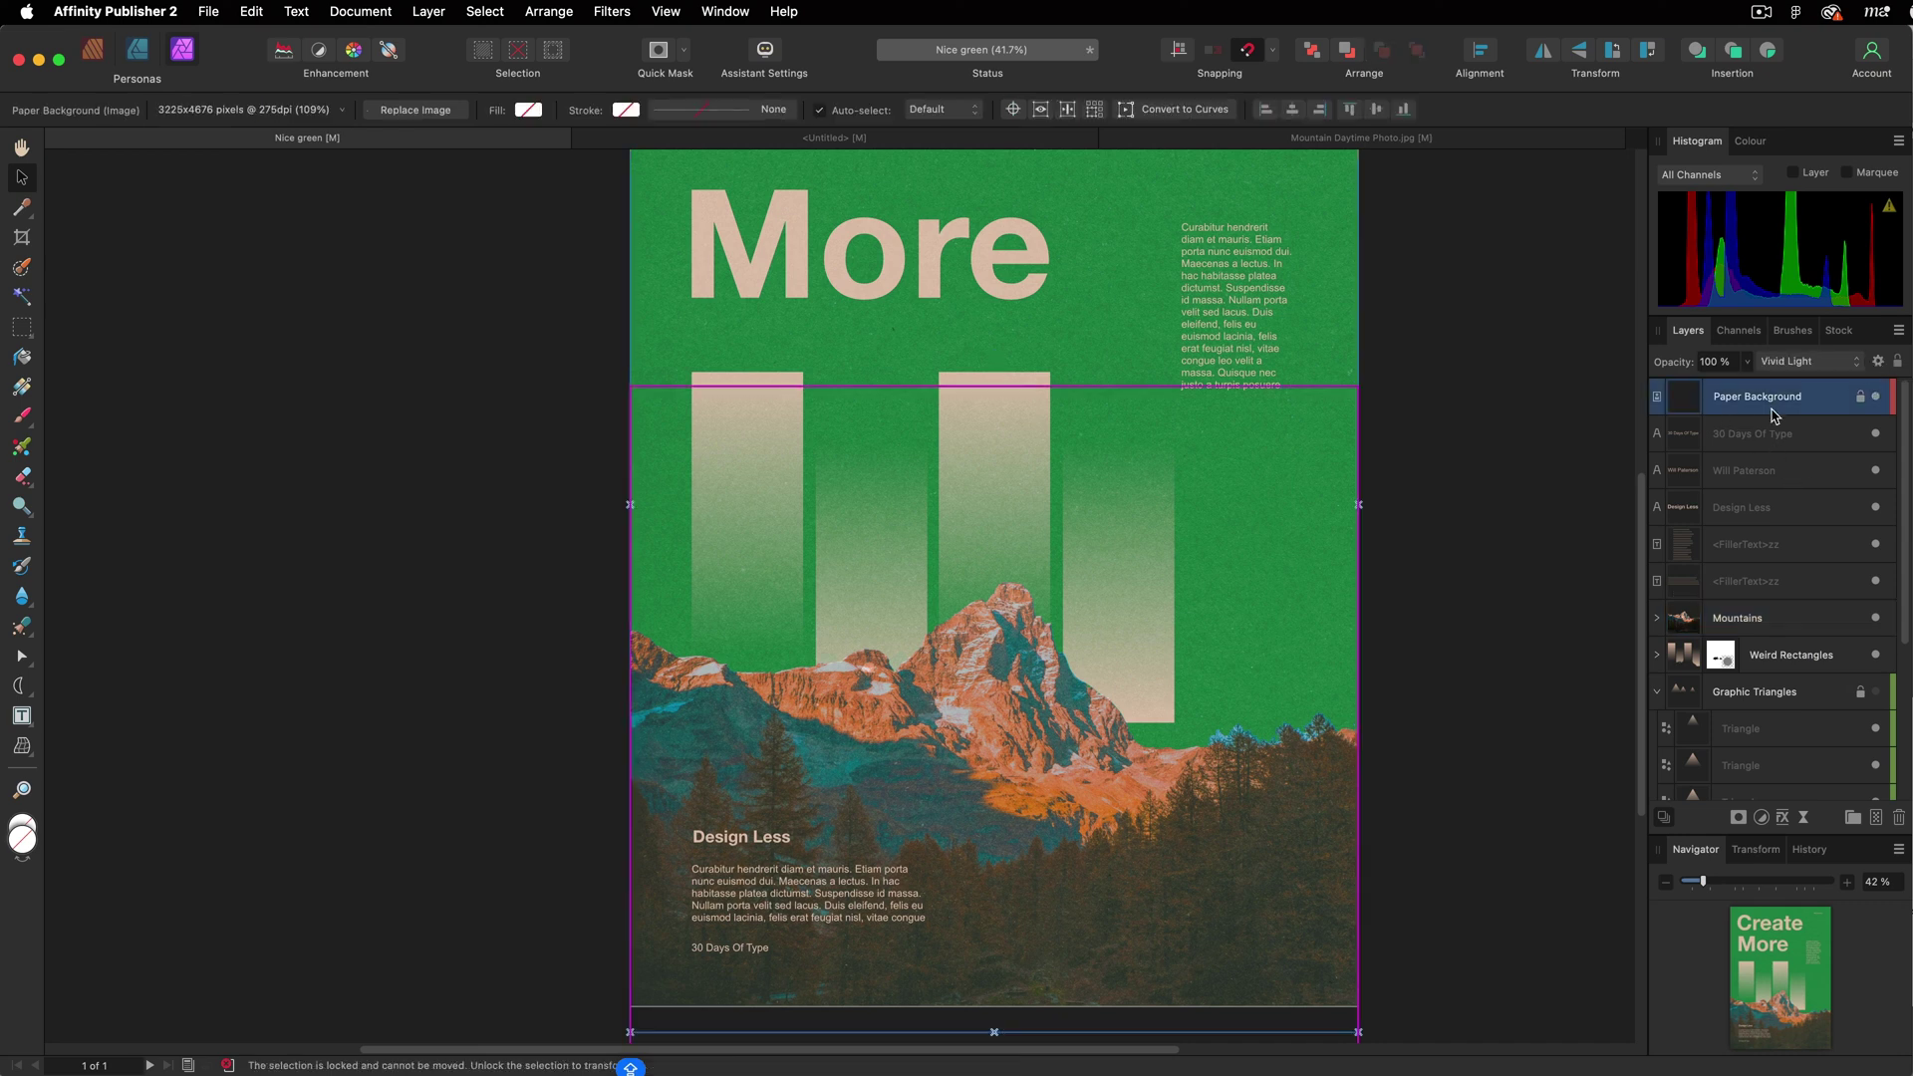
pyautogui.click(1875, 395)
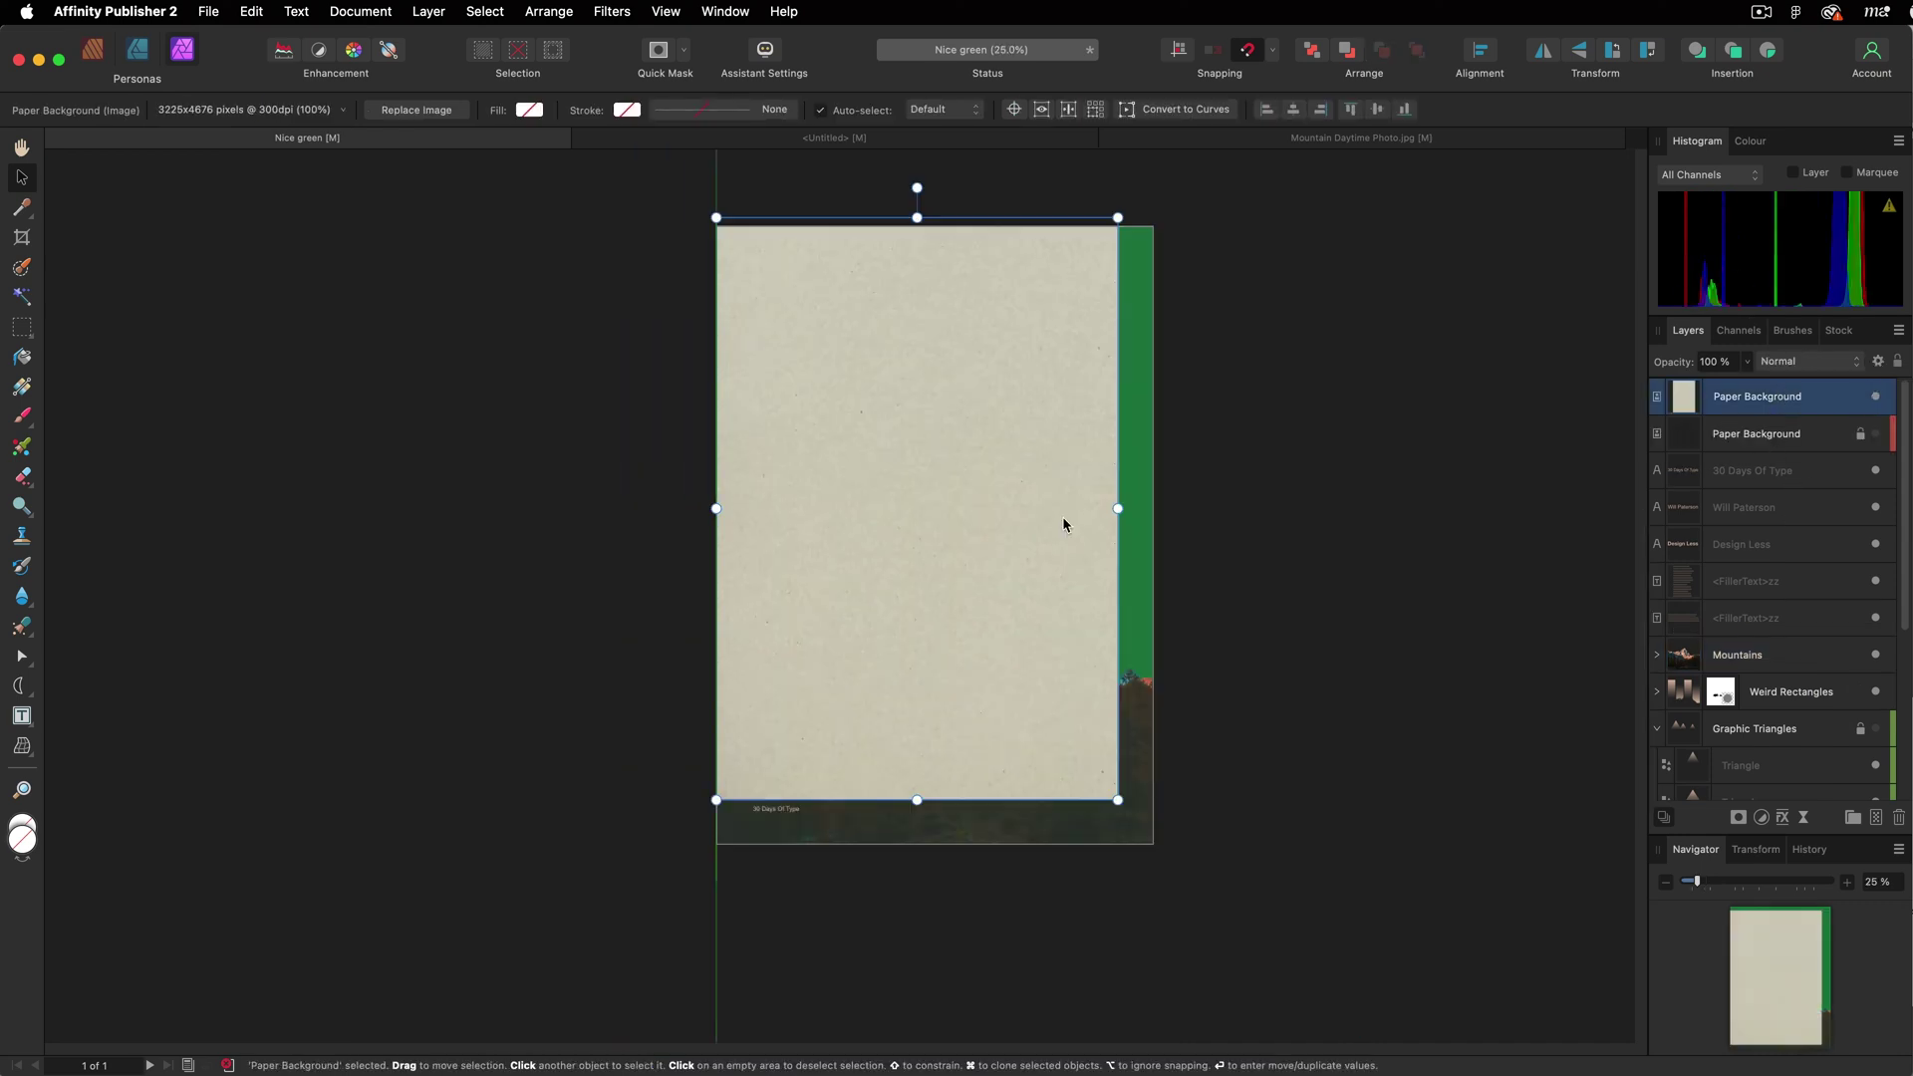
pyautogui.moveTo(1120, 808); pyautogui.dragTo(1154, 859)
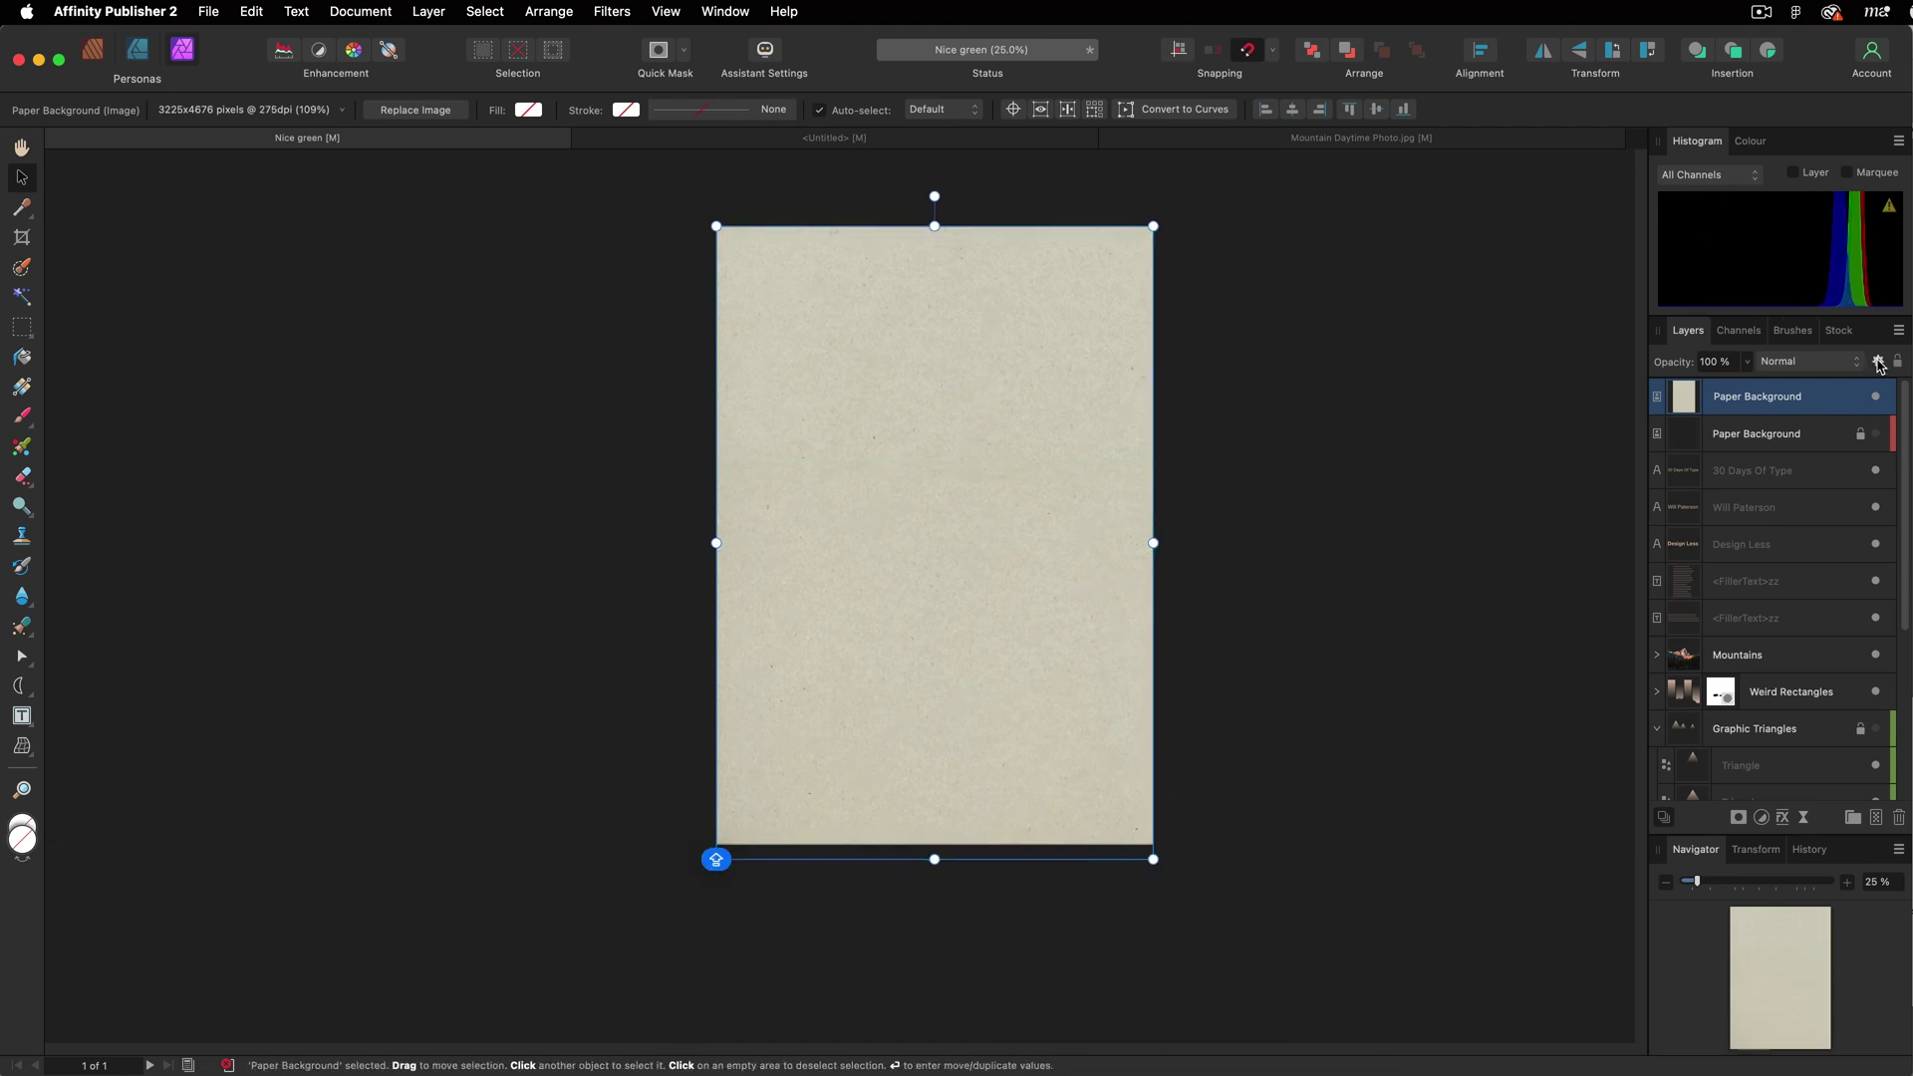
# Shape the new paper layer's source blend range into a valley, with nodes at 77% in/1% out and 93% in/31% out.
pyautogui.click(1877, 362)
pyautogui.moveTo(1310, 459); pyautogui.dragTo(1307, 707)
pyautogui.moveTo(1422, 561); pyautogui.dragTo(1432, 702)
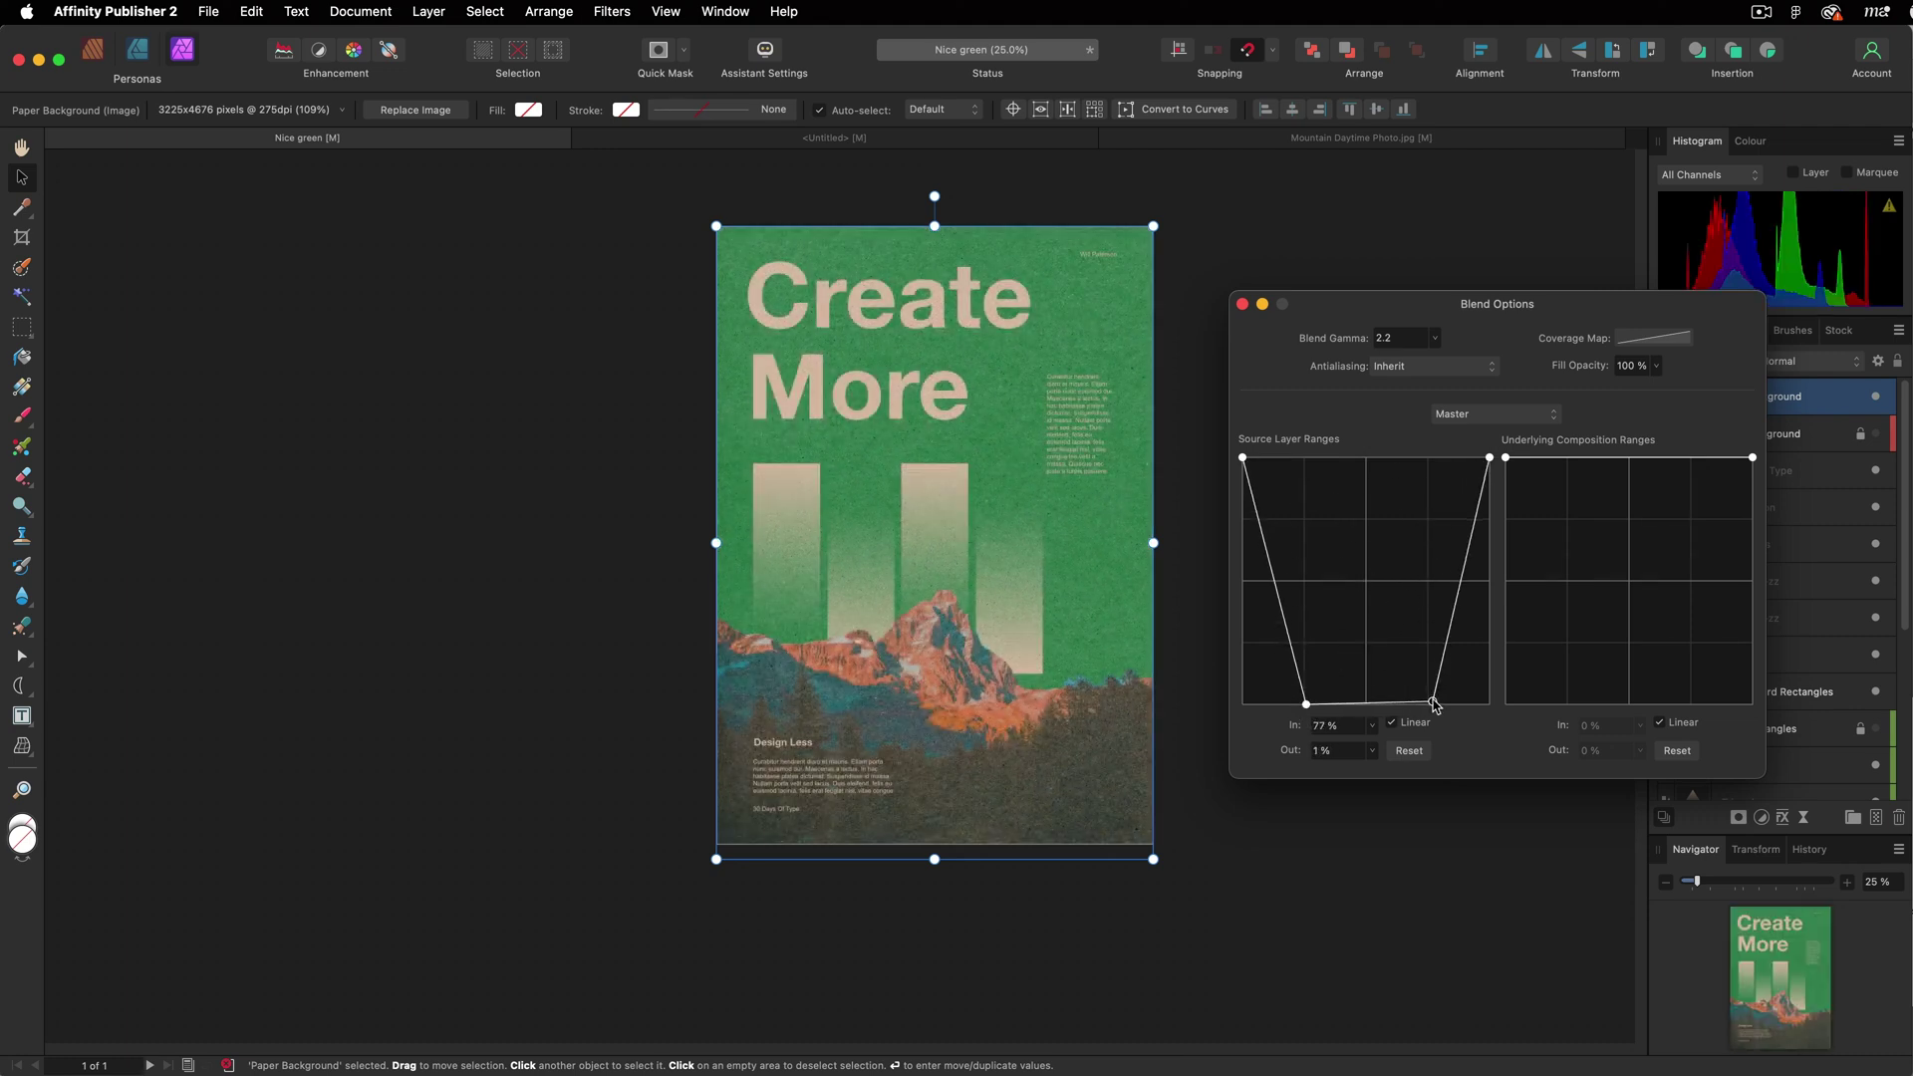
pyautogui.moveTo(1456, 597)
pyautogui.mouseDown()
pyautogui.moveTo(1467, 665)
pyautogui.moveTo(1472, 631)
pyautogui.mouseUp()
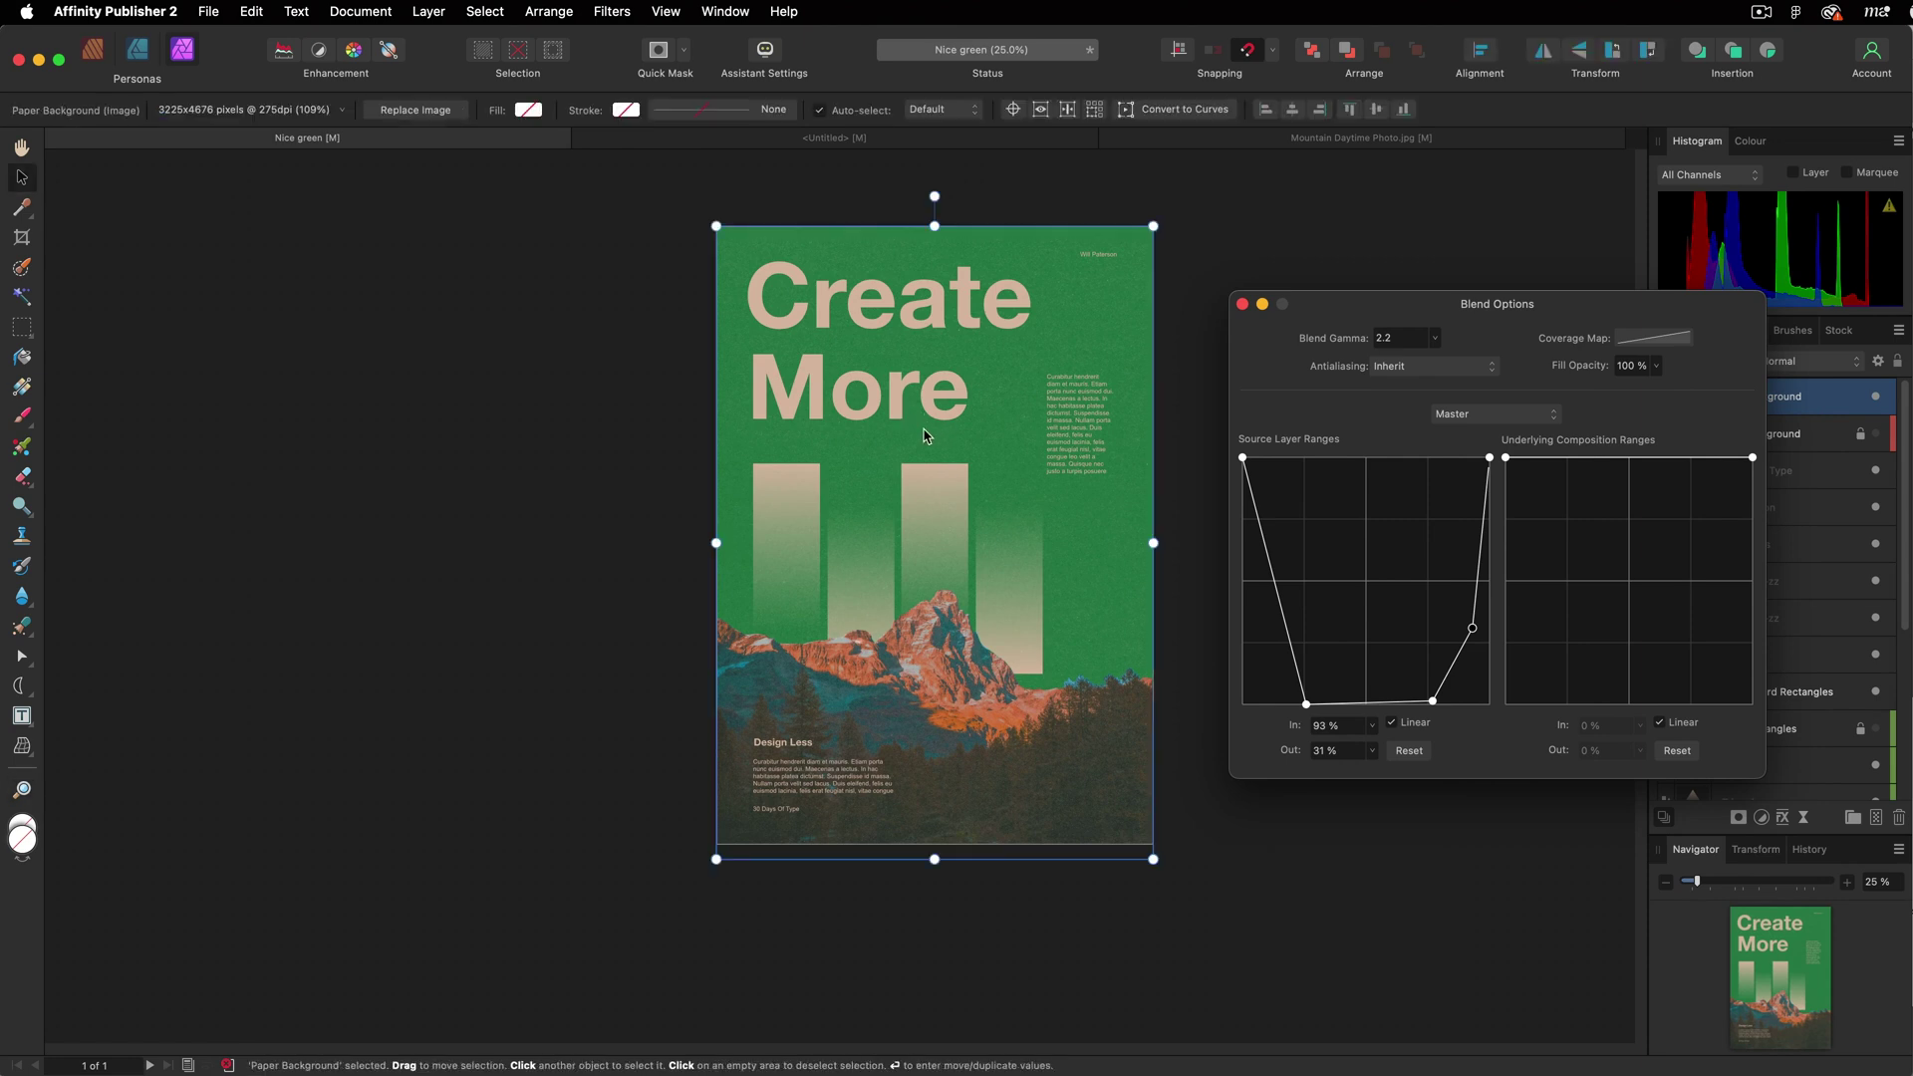
# Adjust the paper layer's highlight blend-range node to 90% in and 45% out, and lock the layer.
pyautogui.press('z')
pyautogui.moveTo(915, 448); pyautogui.dragTo(1388, 466)
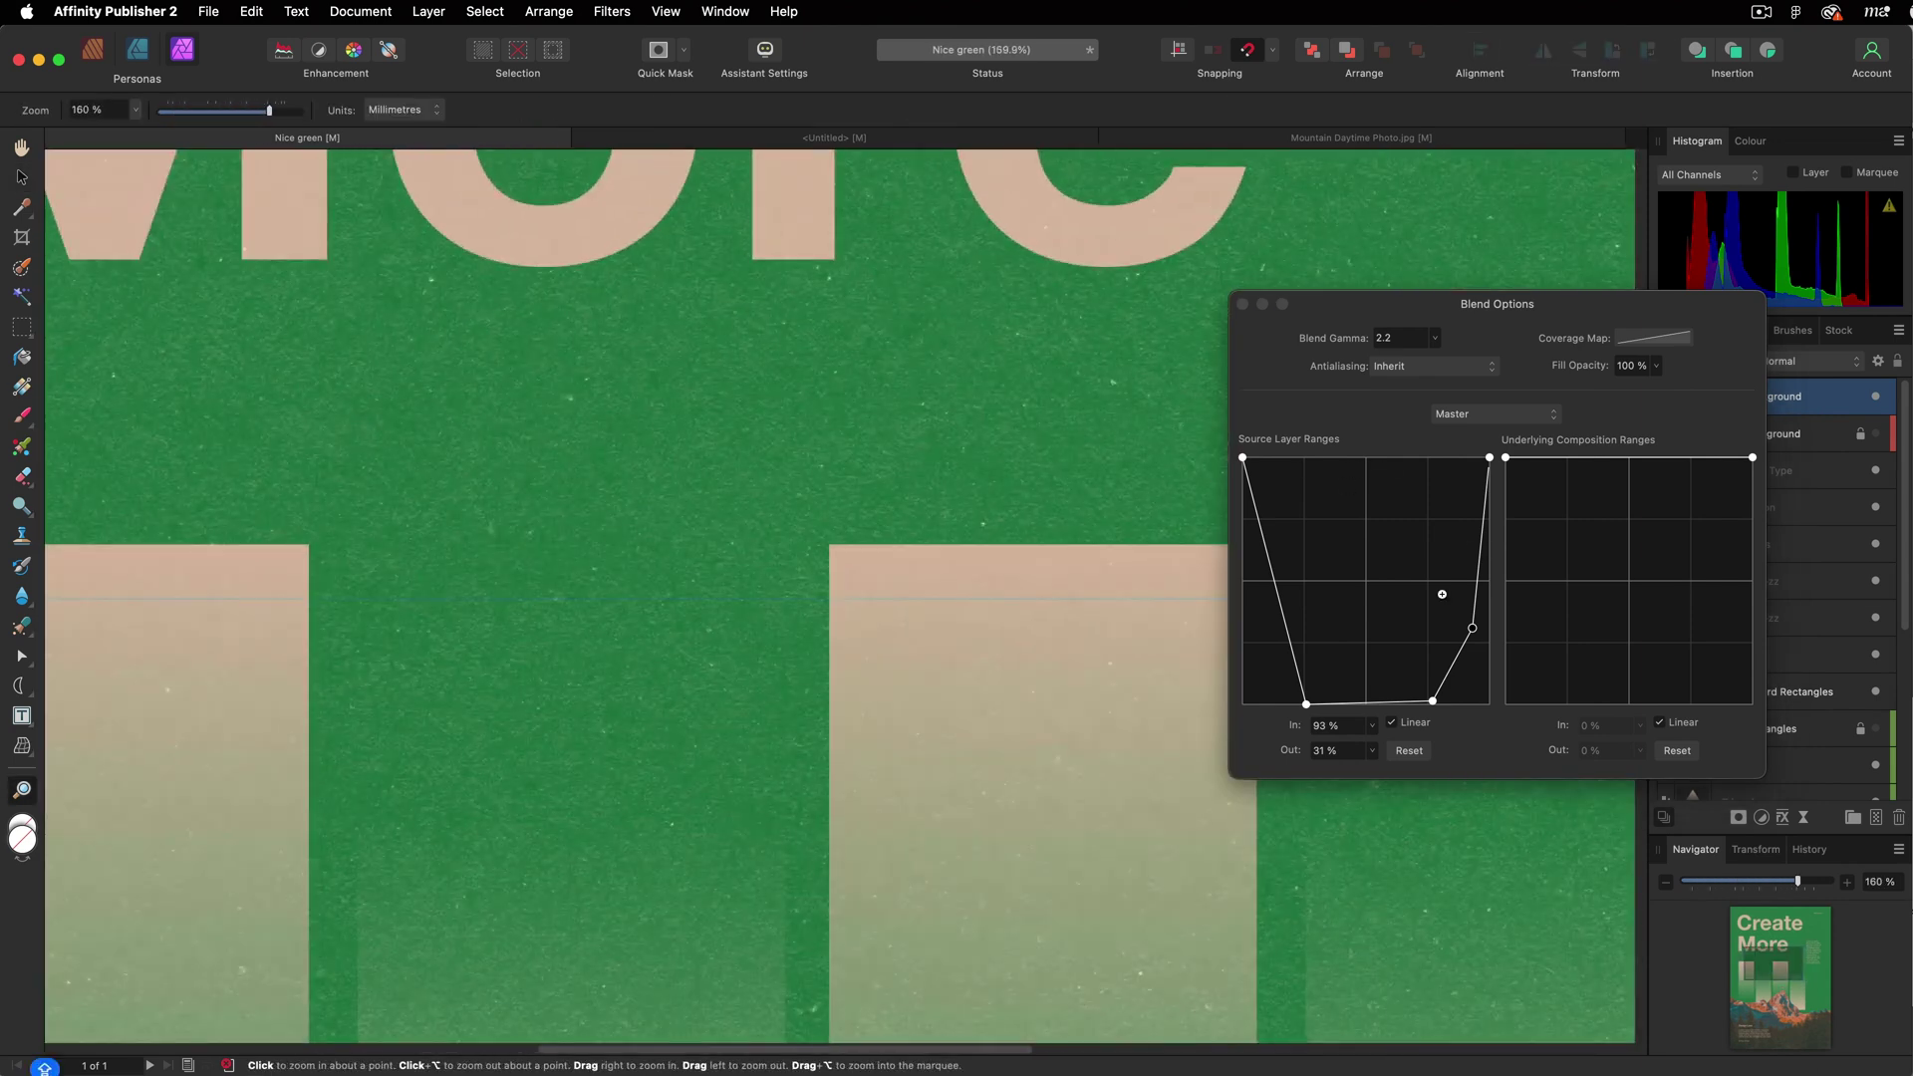
pyautogui.press('v')
pyautogui.click(1473, 629)
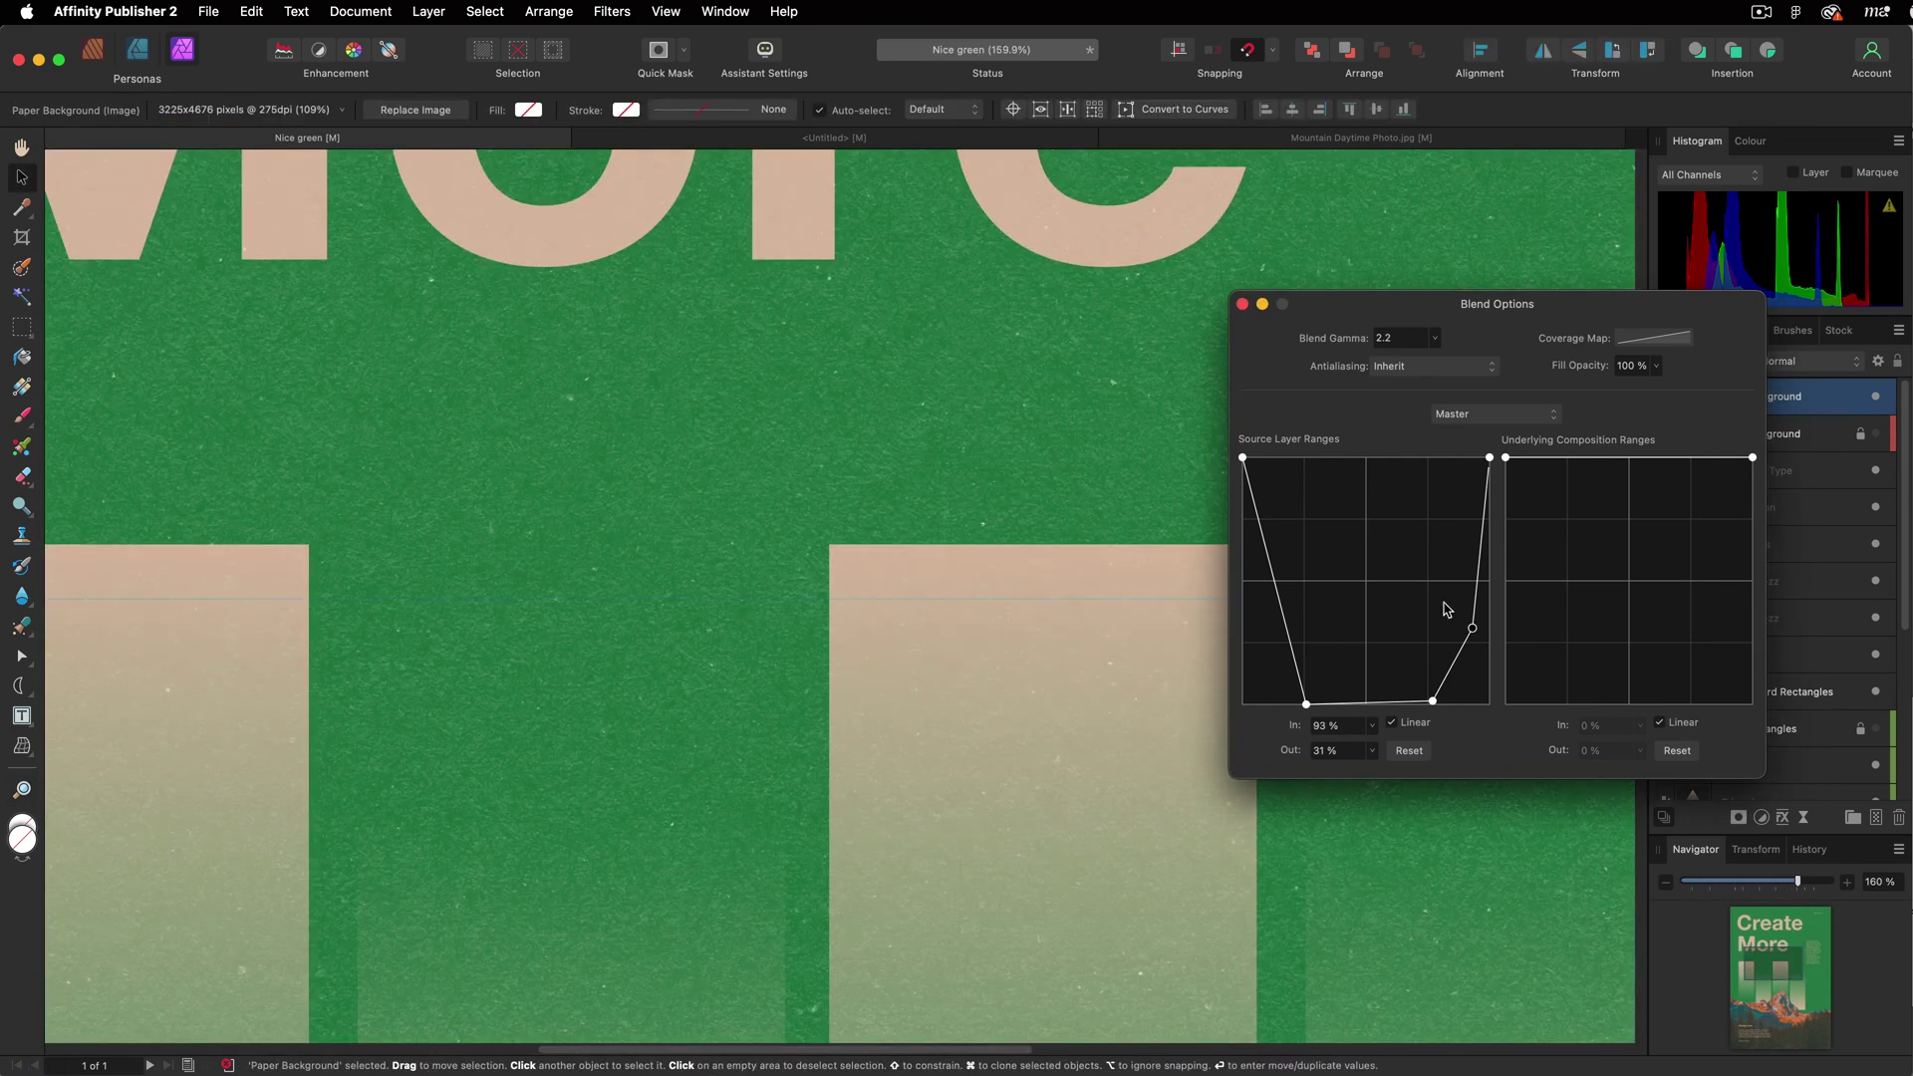
pyautogui.moveTo(1474, 629); pyautogui.dragTo(1456, 588)
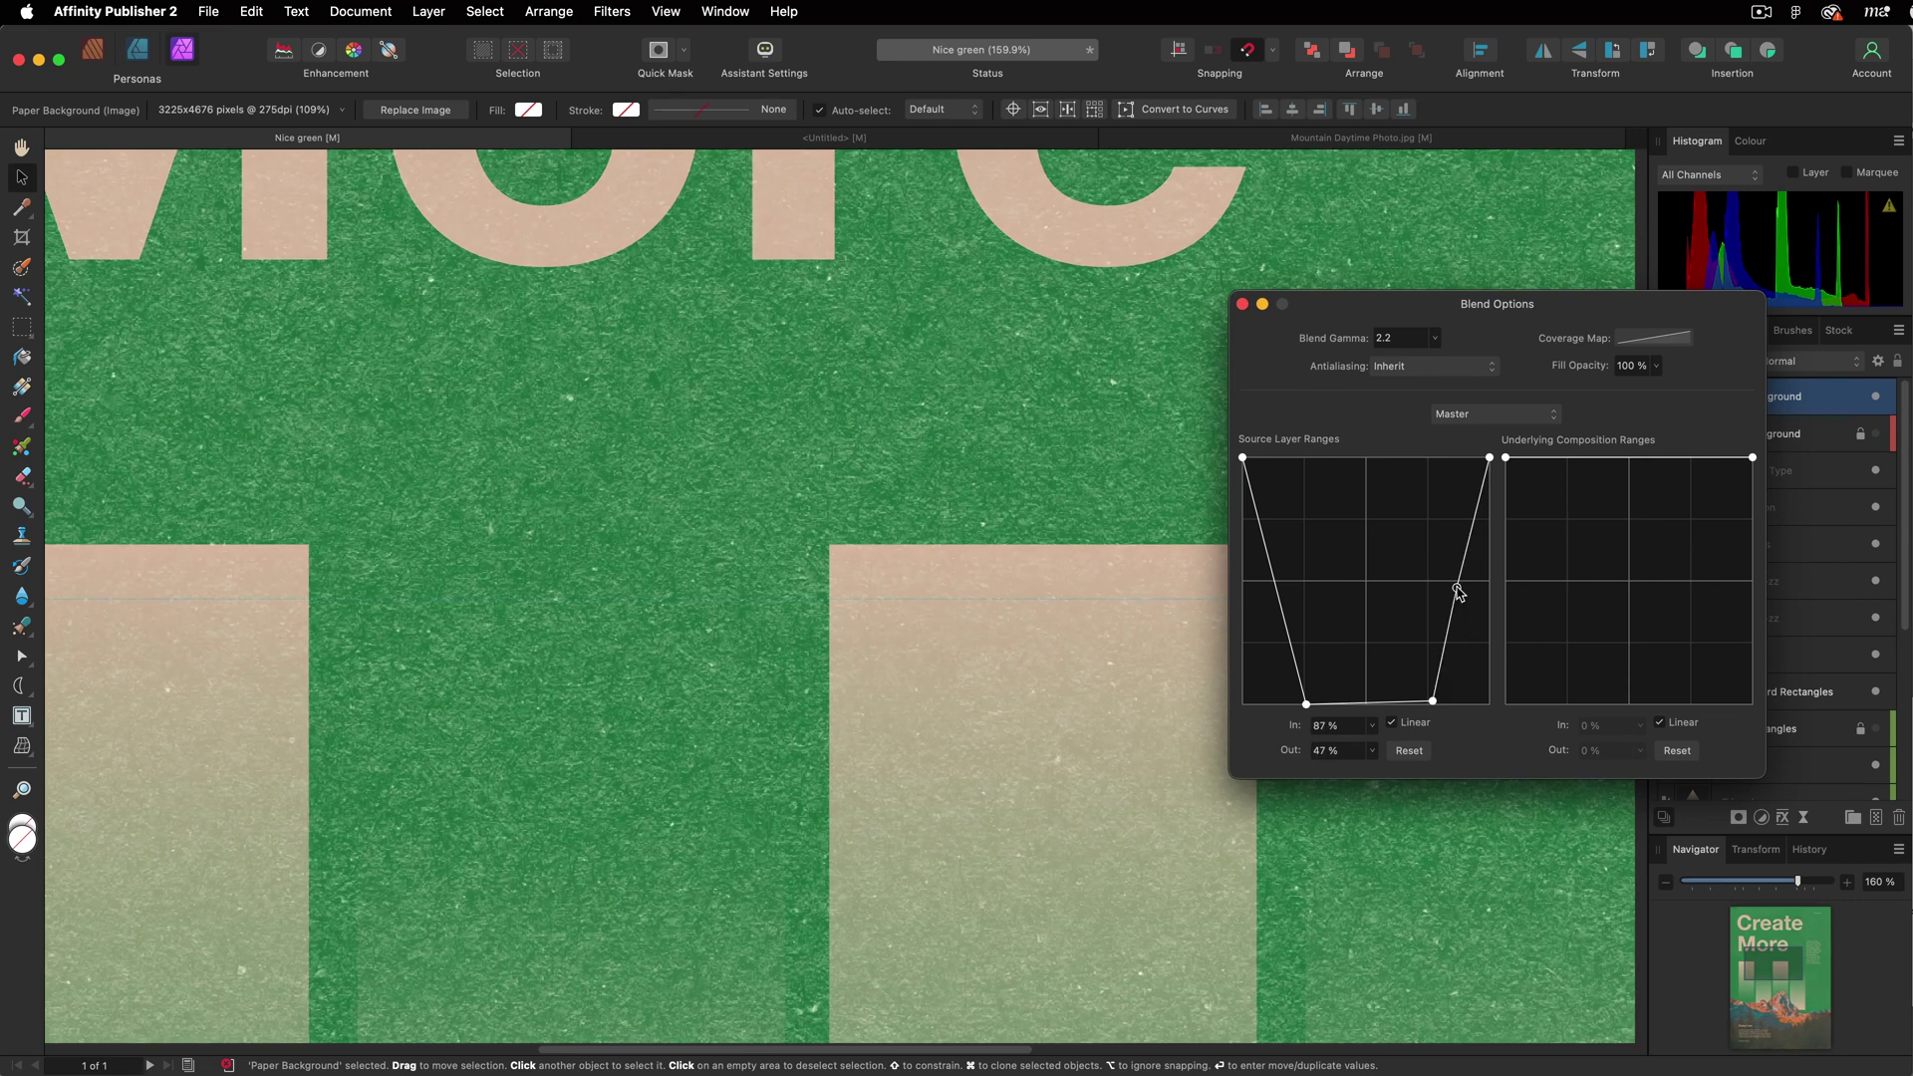
pyautogui.click(1242, 304)
pyautogui.click(1859, 398)
# Add a linear black-to-white Gradient Overlay effect to the Create heading.
pyautogui.press('z')
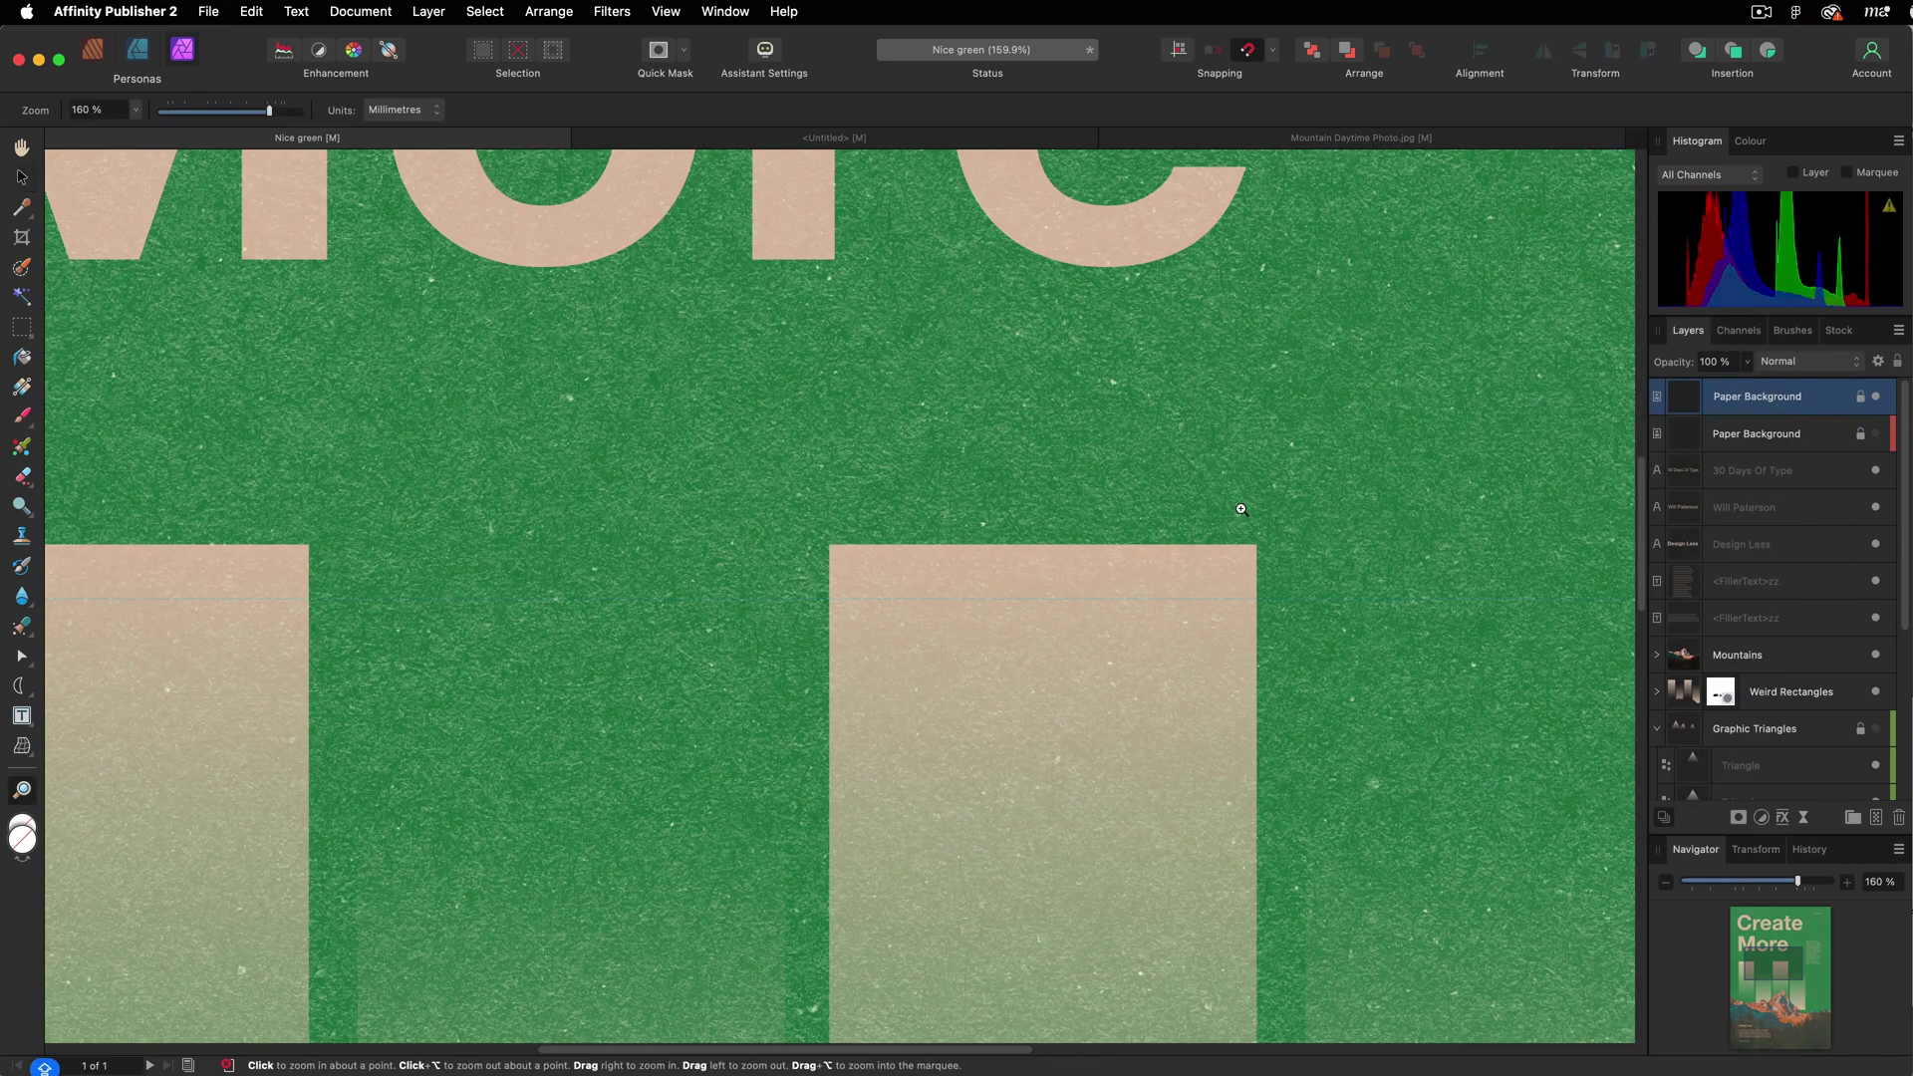
pyautogui.moveTo(1257, 552); pyautogui.dragTo(1146, 615)
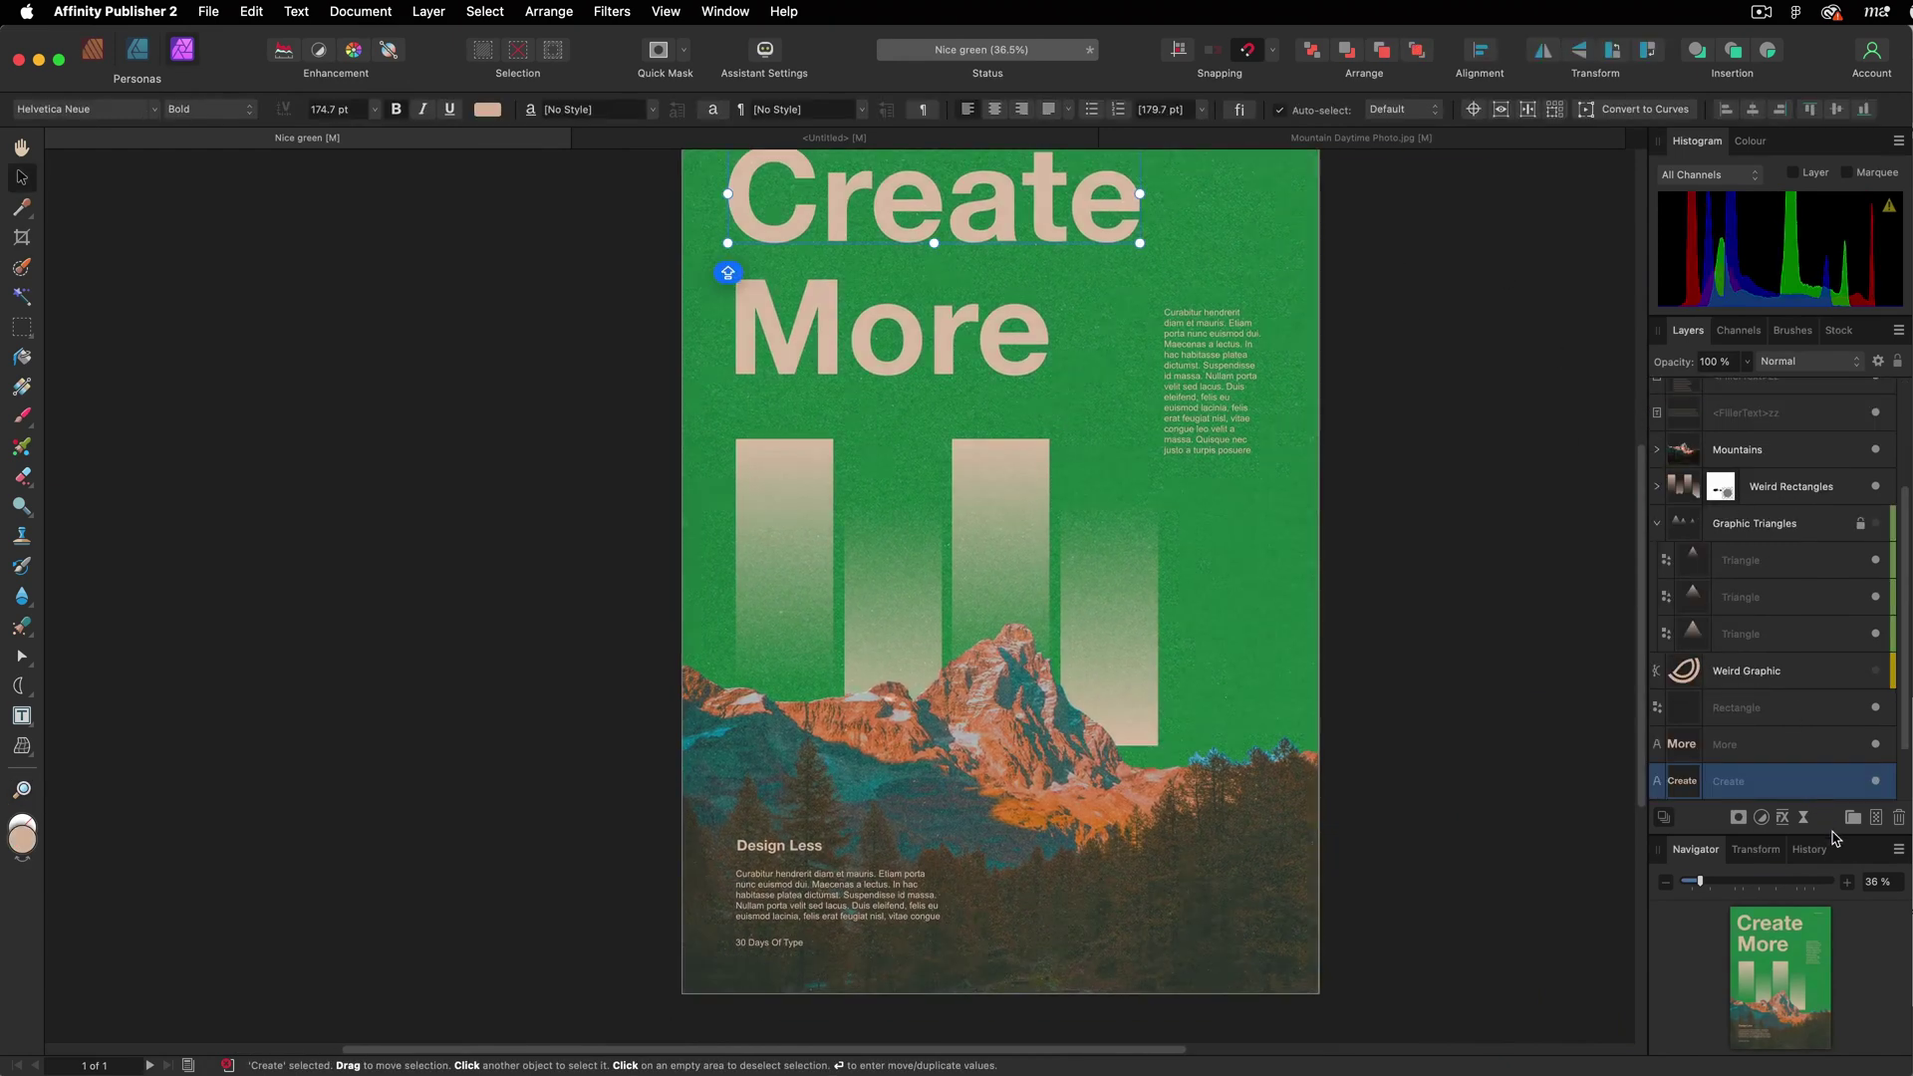
pyautogui.click(1783, 820)
pyautogui.moveTo(1320, 366); pyautogui.dragTo(1454, 241)
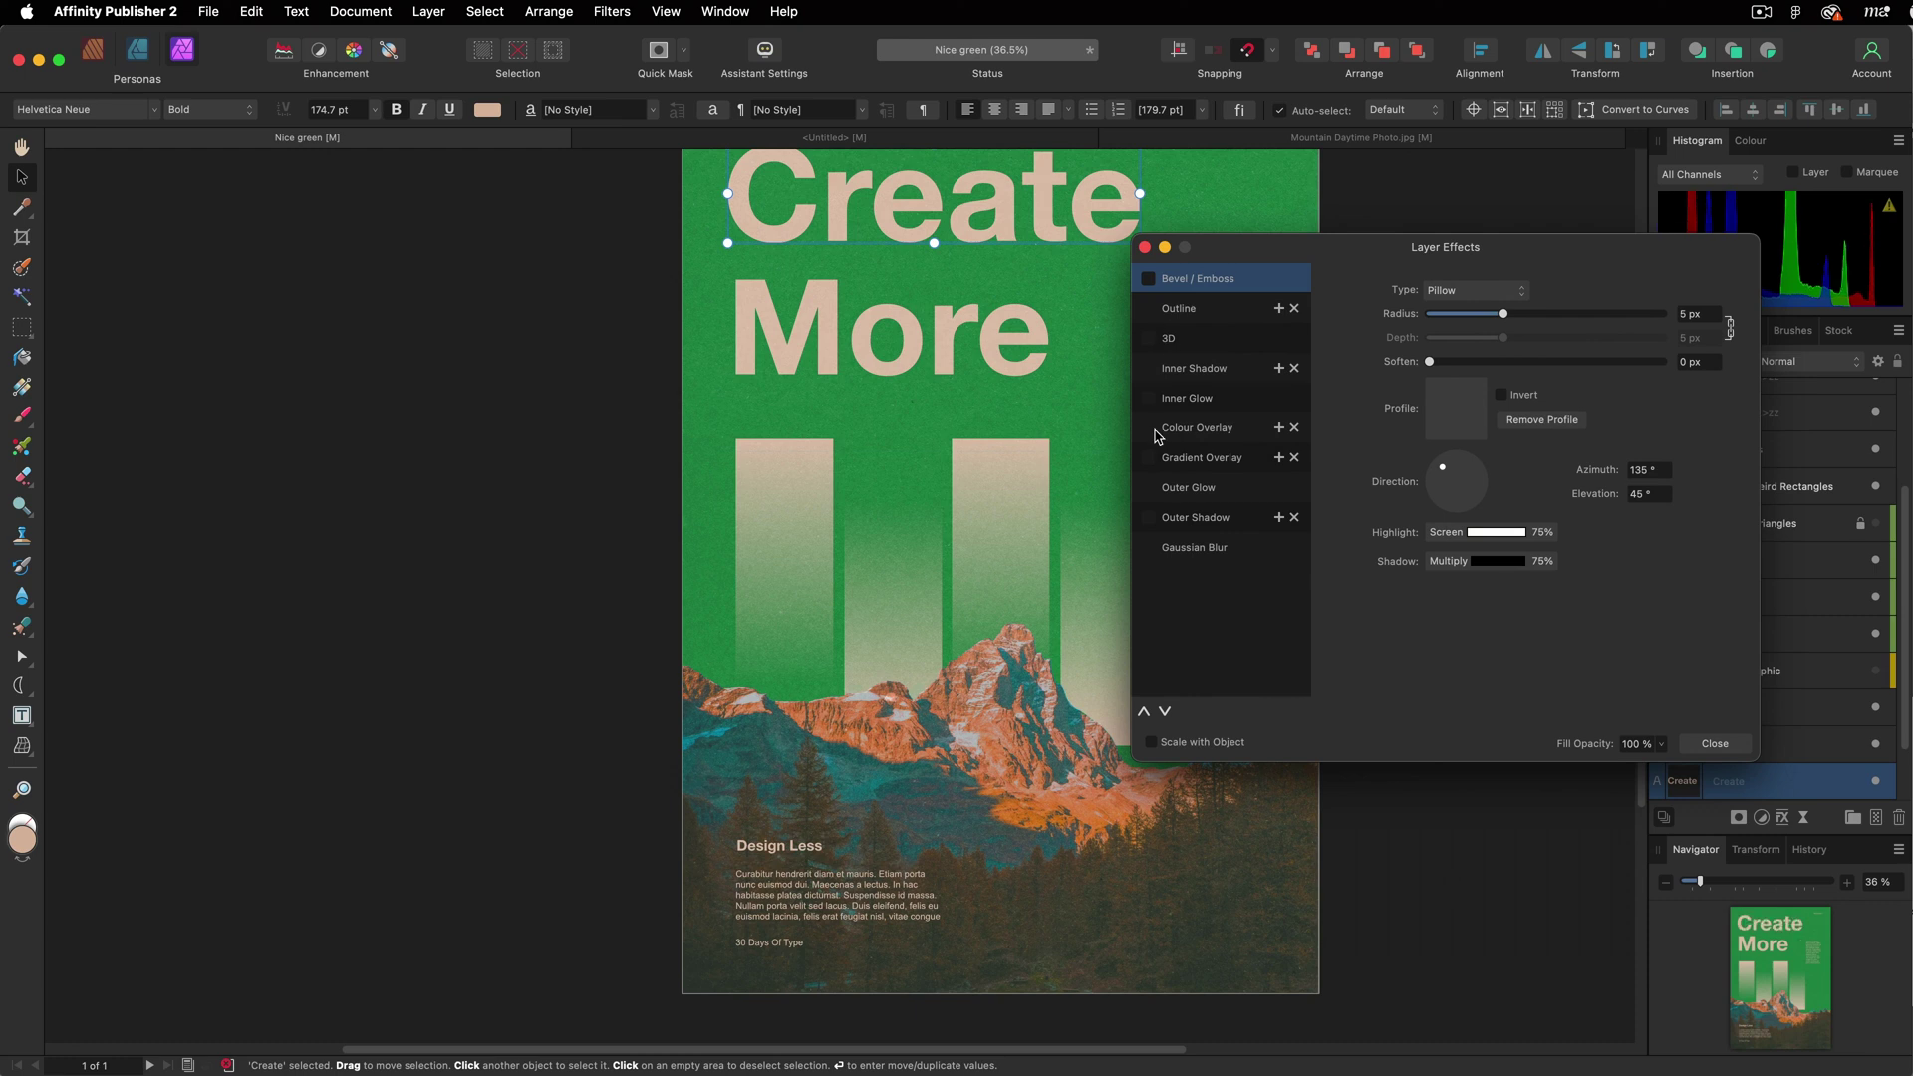
pyautogui.click(1151, 459)
pyautogui.click(1195, 459)
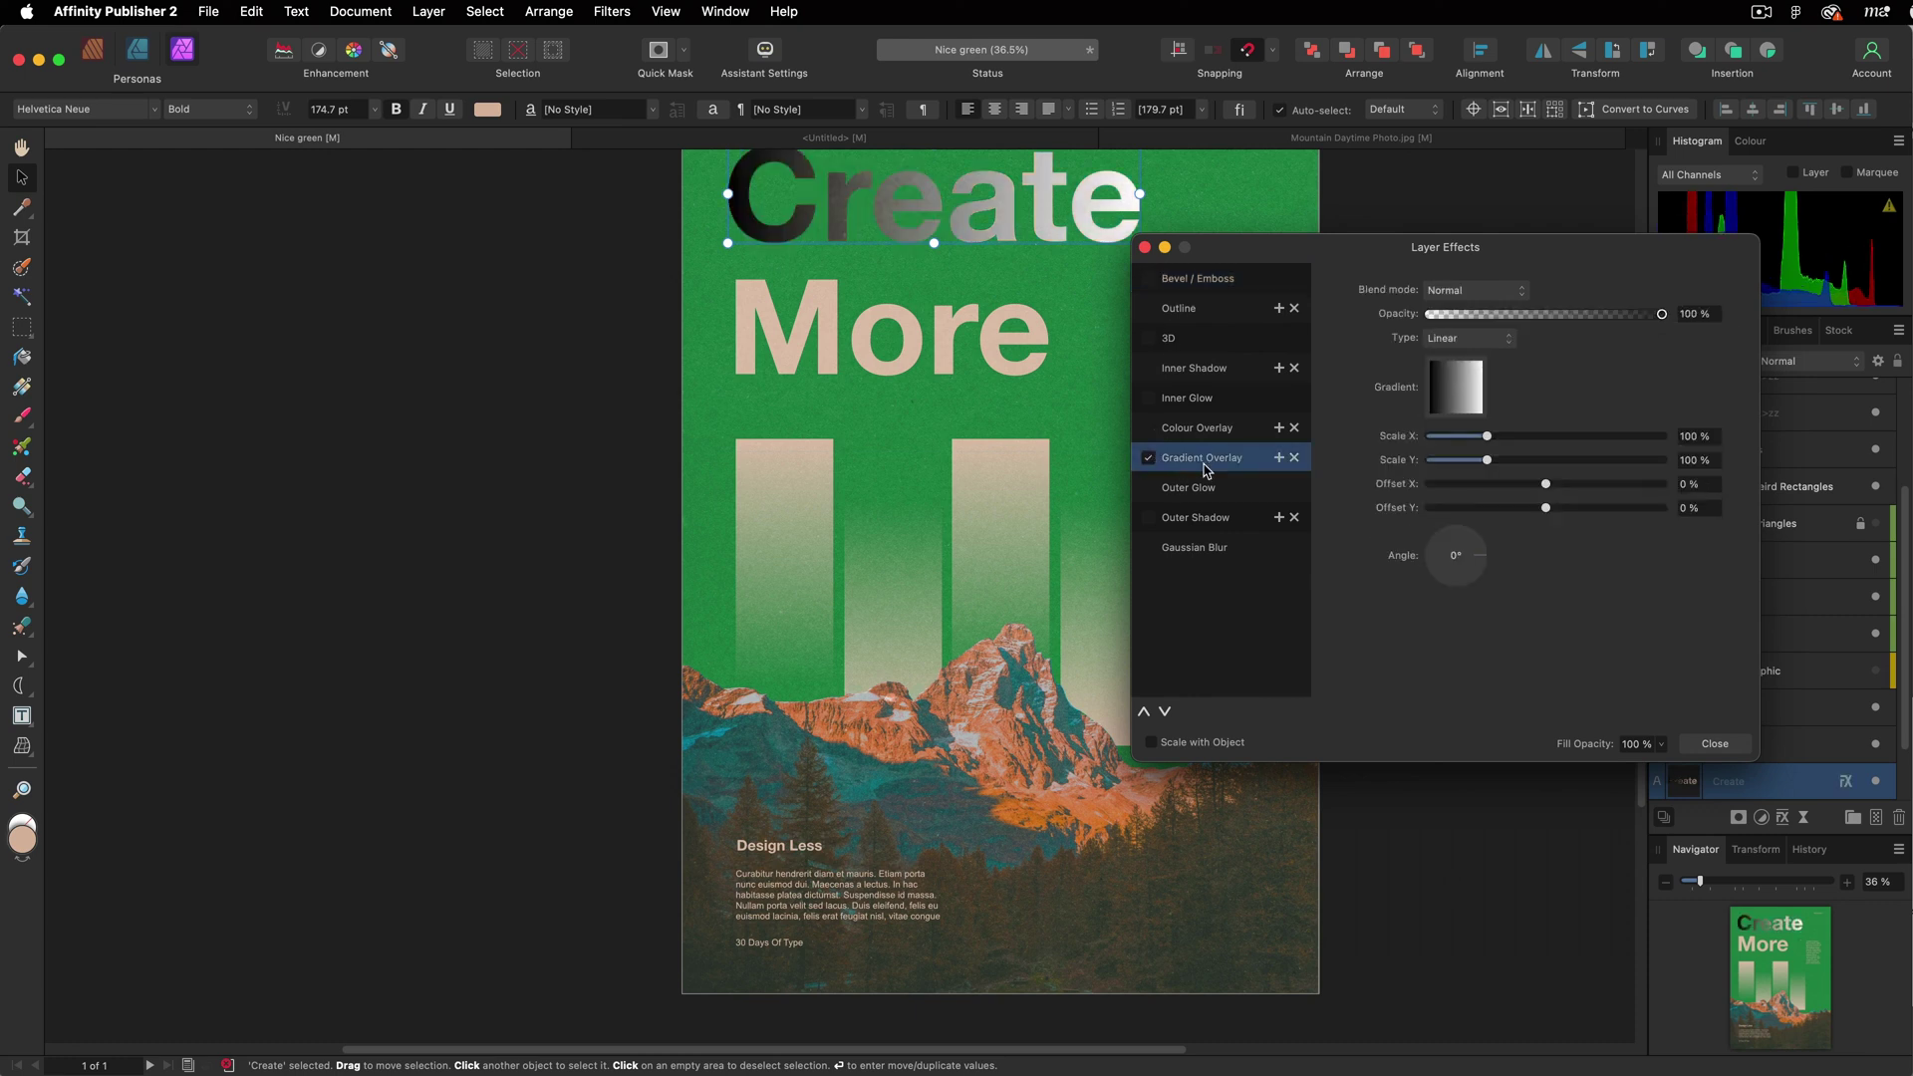
# Stack extra Gradient Overlay effects on the Create heading and delete the duplicates.
pyautogui.click(1279, 458)
pyautogui.click(1279, 458)
pyautogui.click(1279, 458)
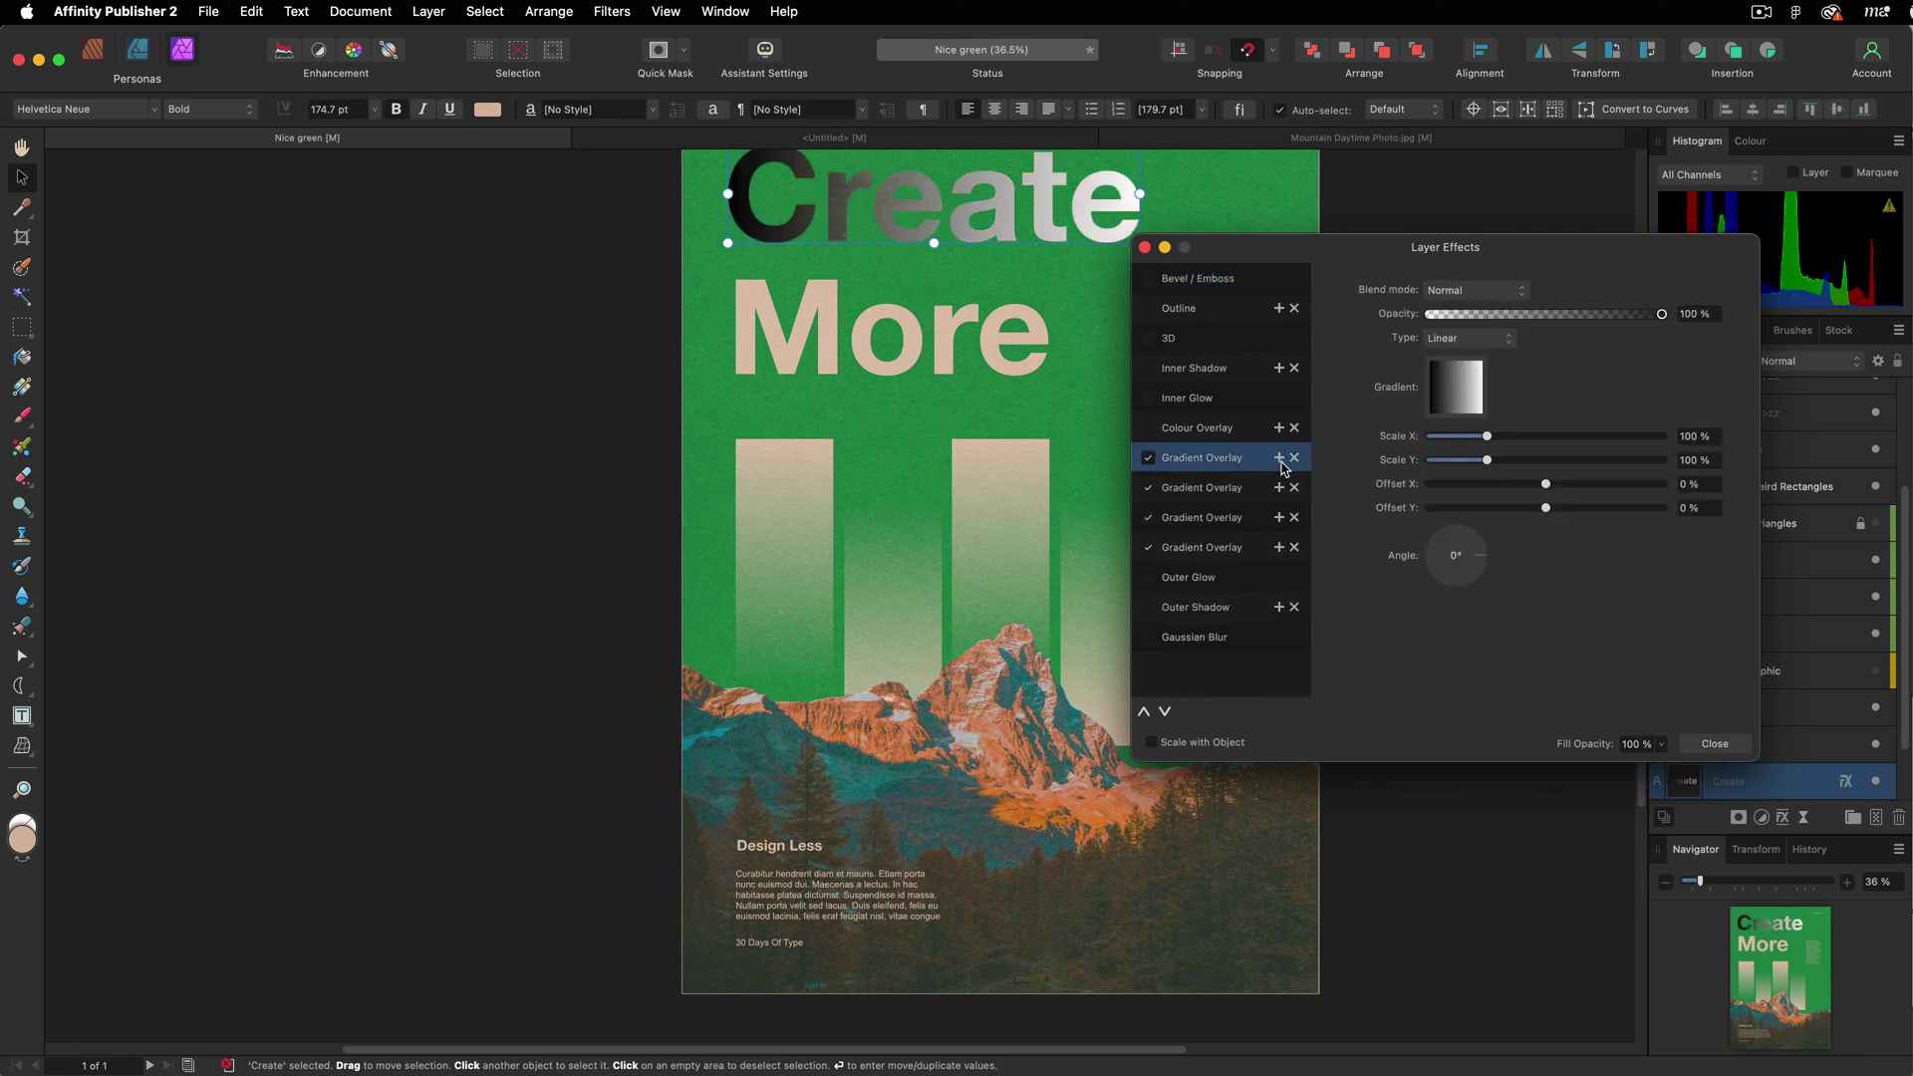
pyautogui.click(1294, 488)
pyautogui.click(1294, 488)
pyautogui.click(1294, 488)
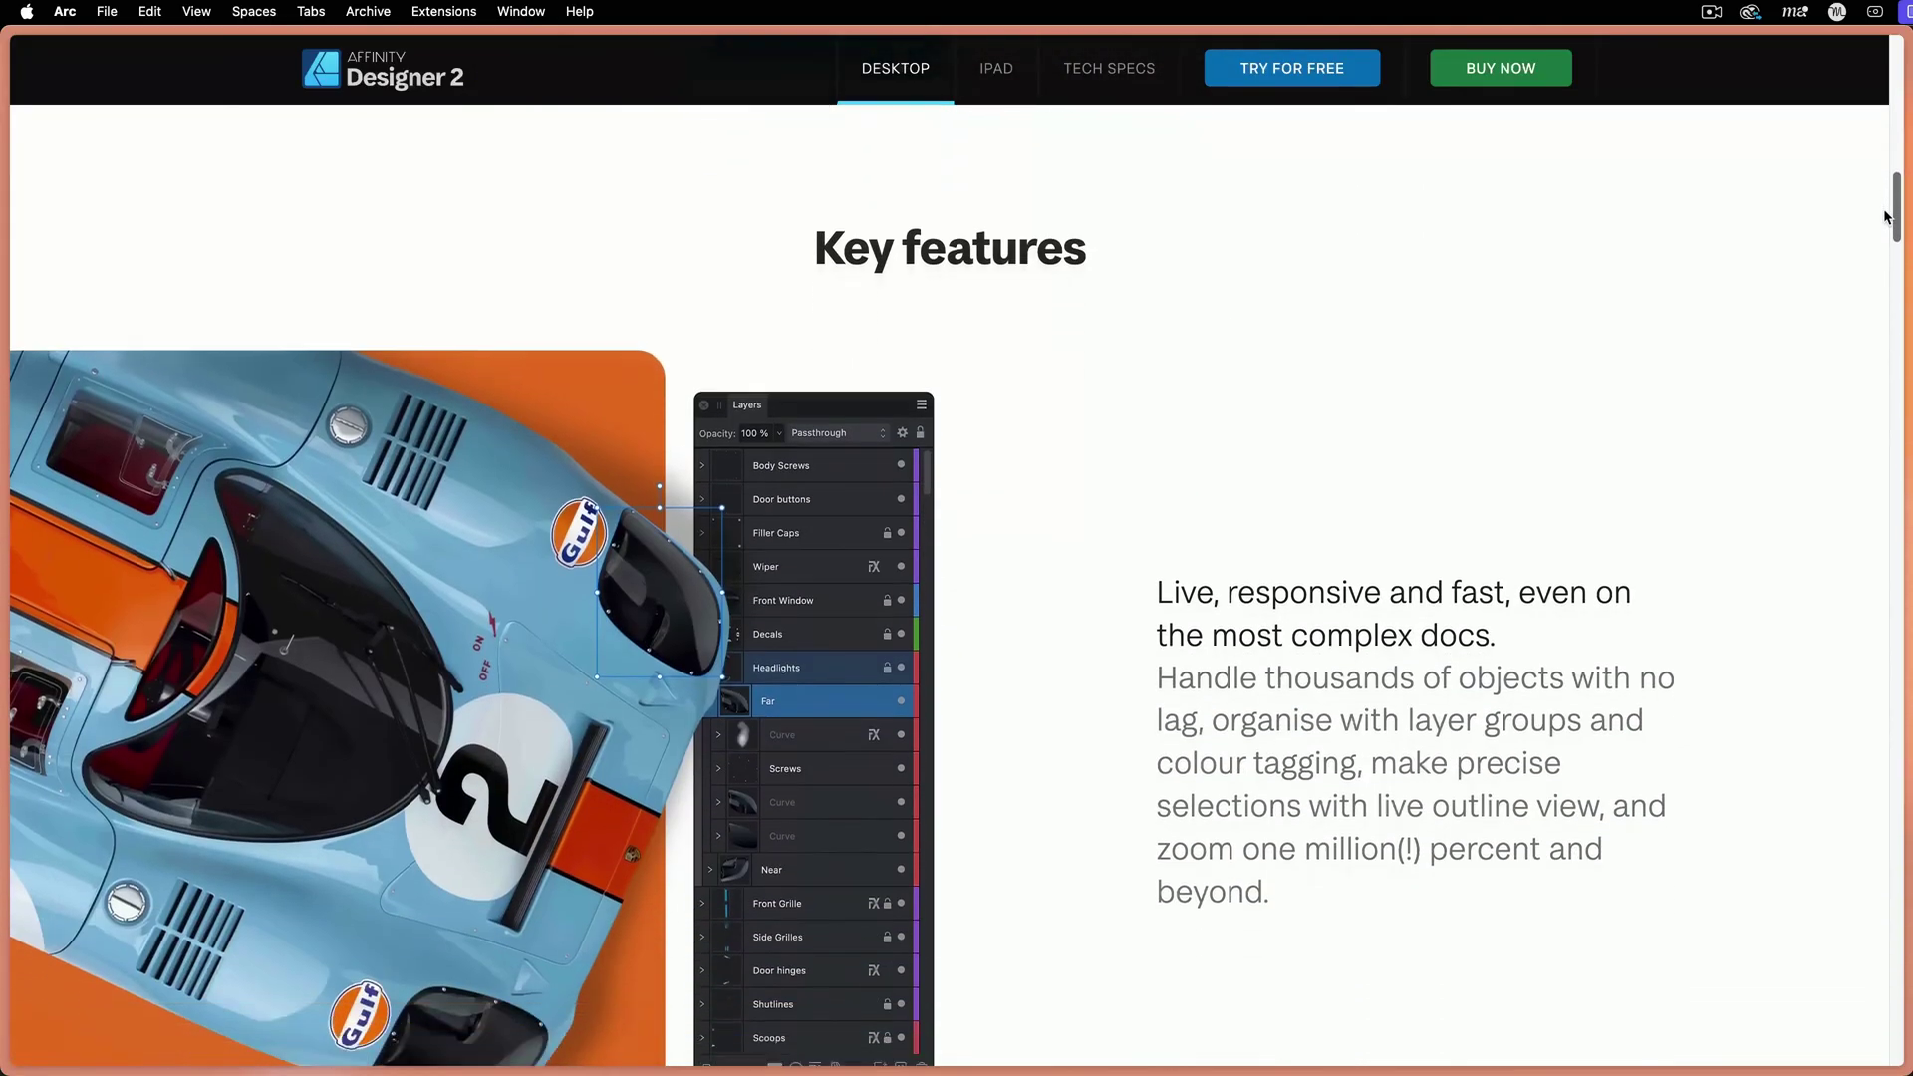
# Switch to the Arc browser and look through the Affinity Designer 2, Publisher 2 and Photo 2 product pages.
pyautogui.scroll(-6, 1885, 217)
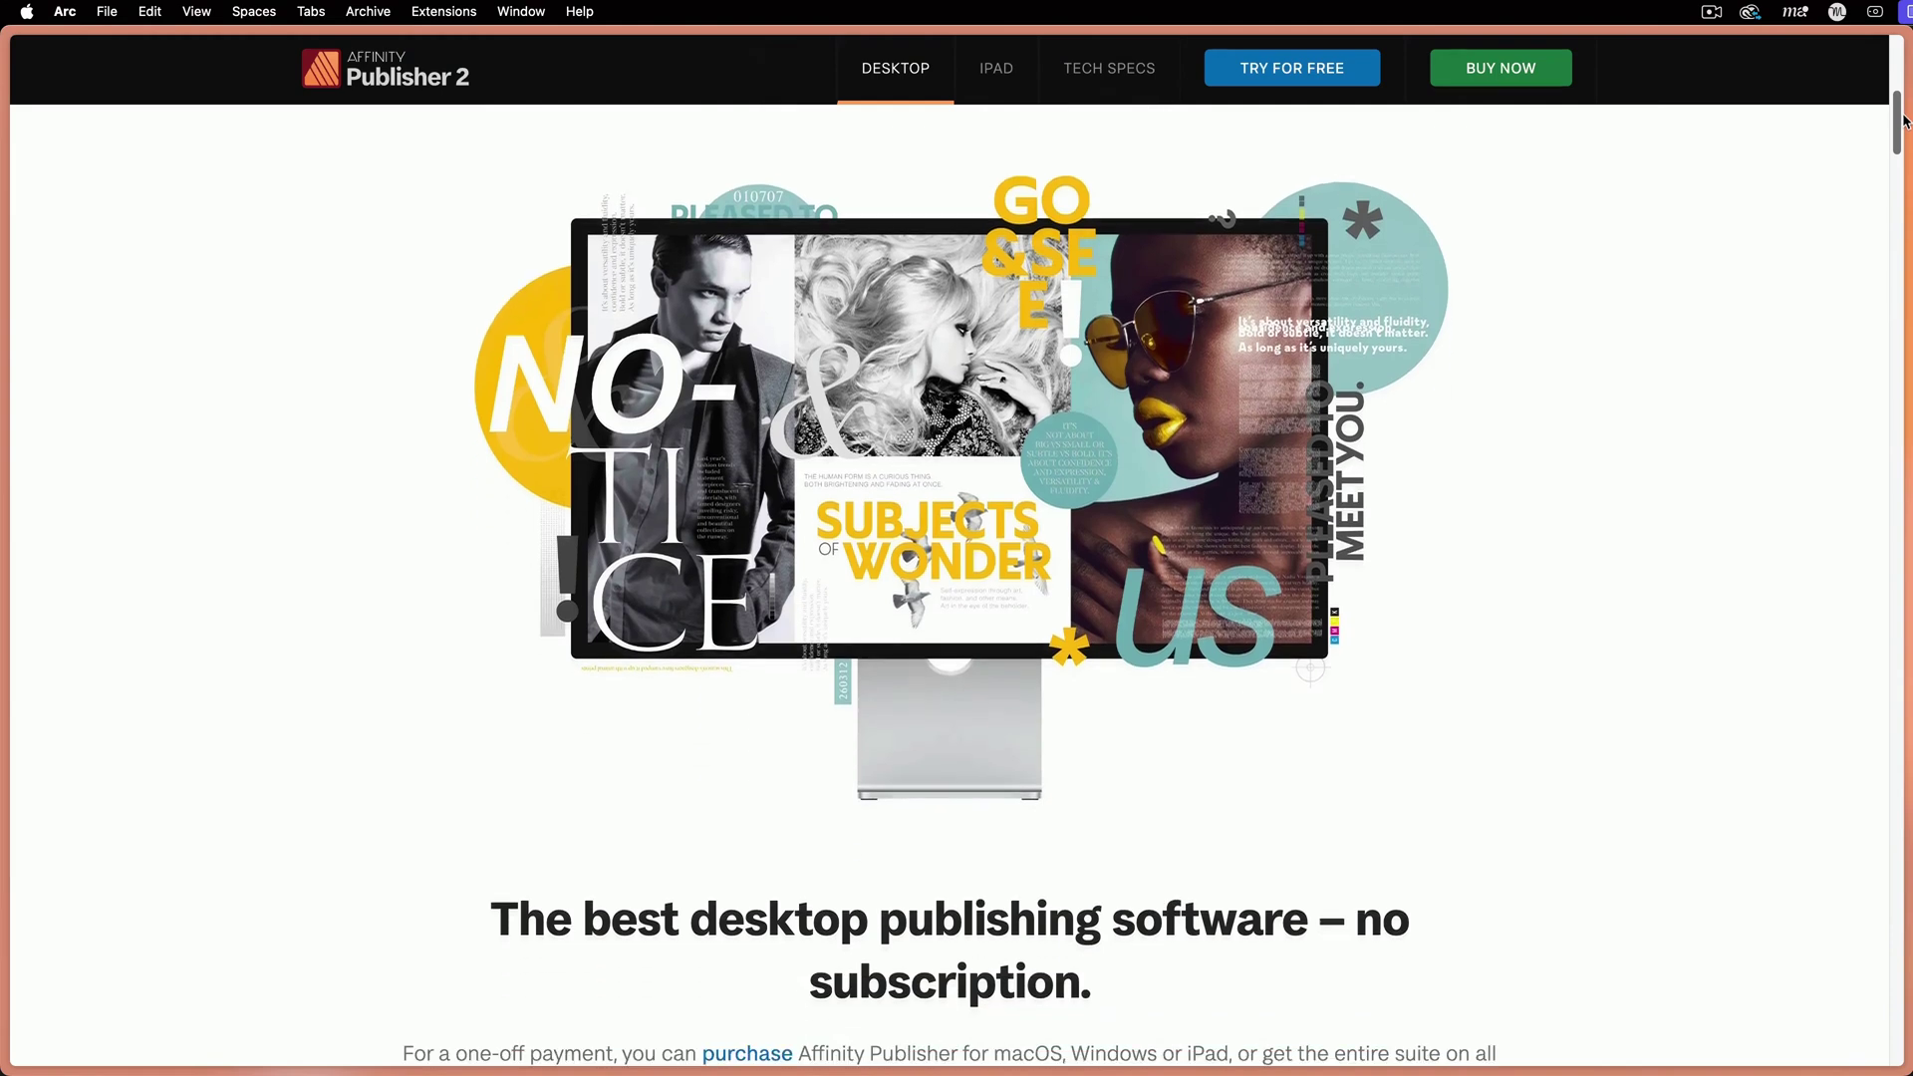
pyautogui.scroll(-1, 1903, 137)
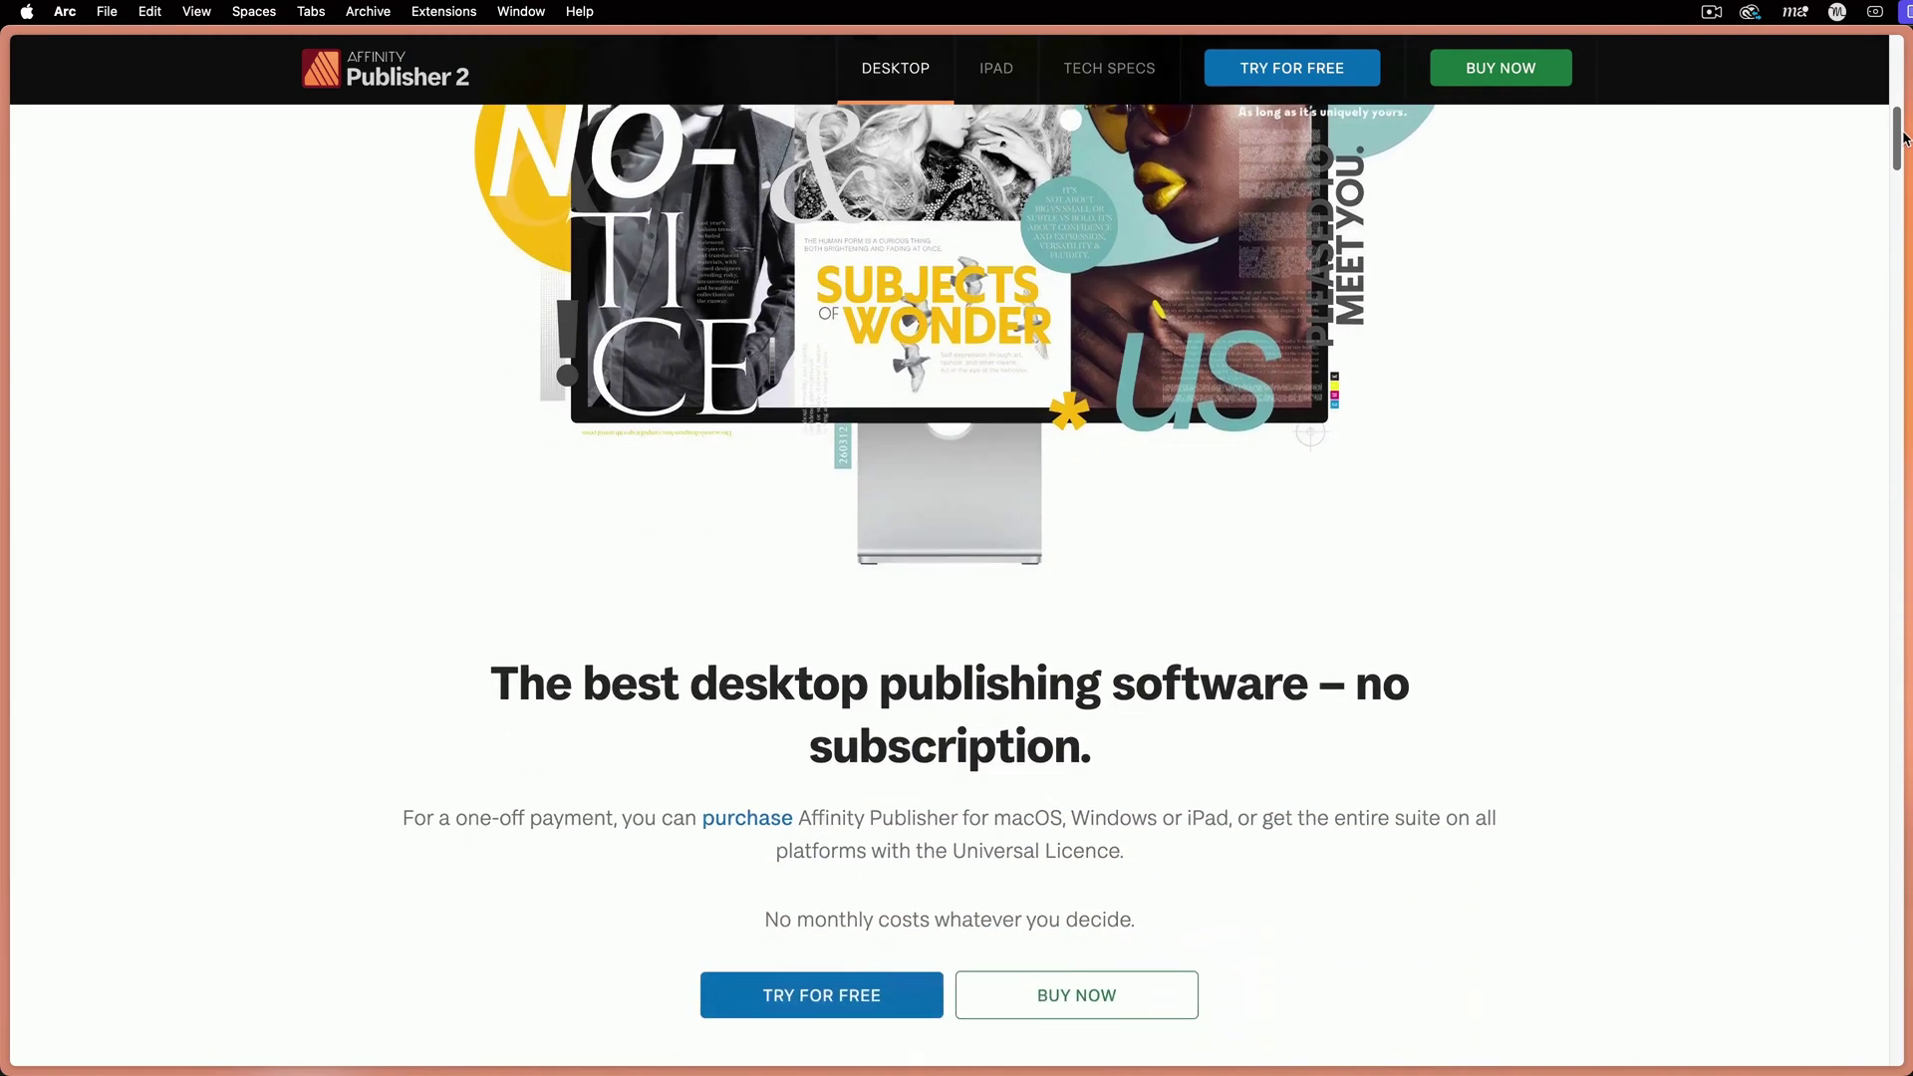
pyautogui.moveTo(1903, 137); pyautogui.dragTo(1903, 213)
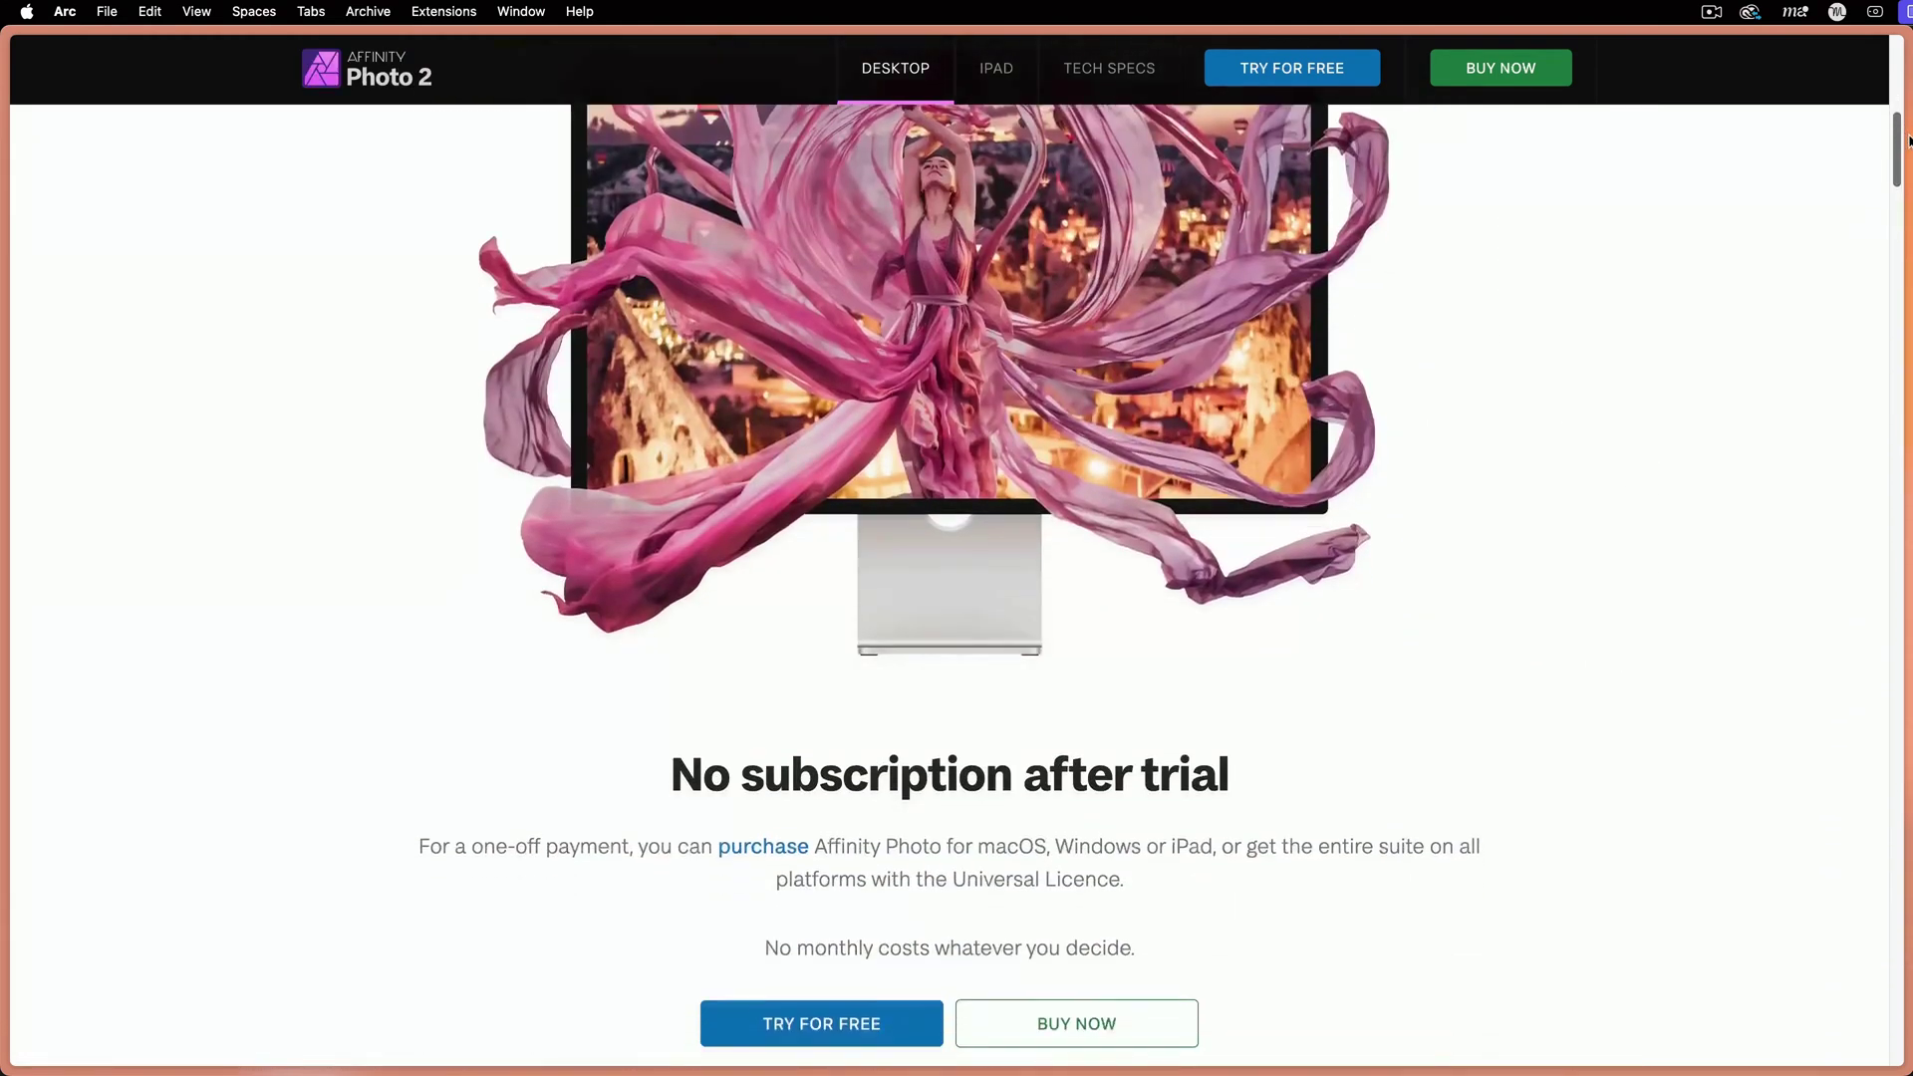
pyautogui.scroll(-8, 1892, 214)
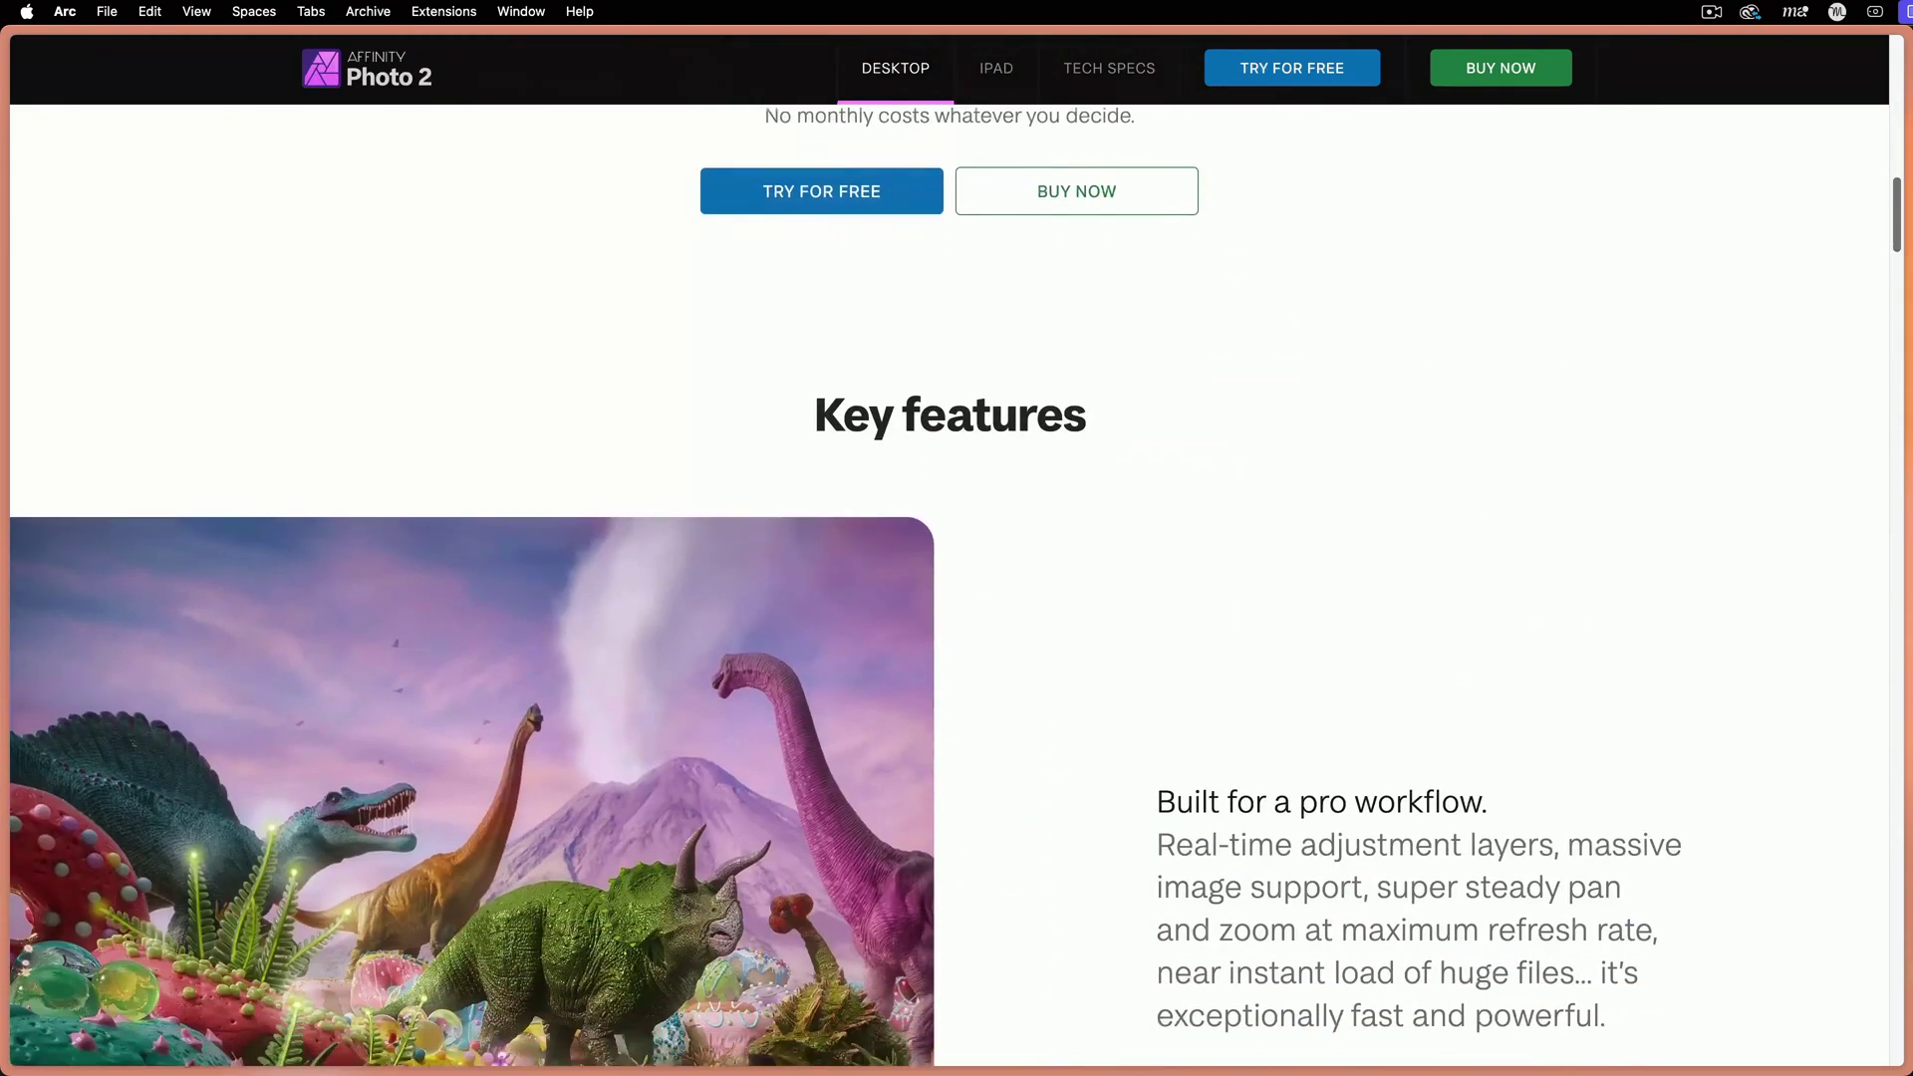